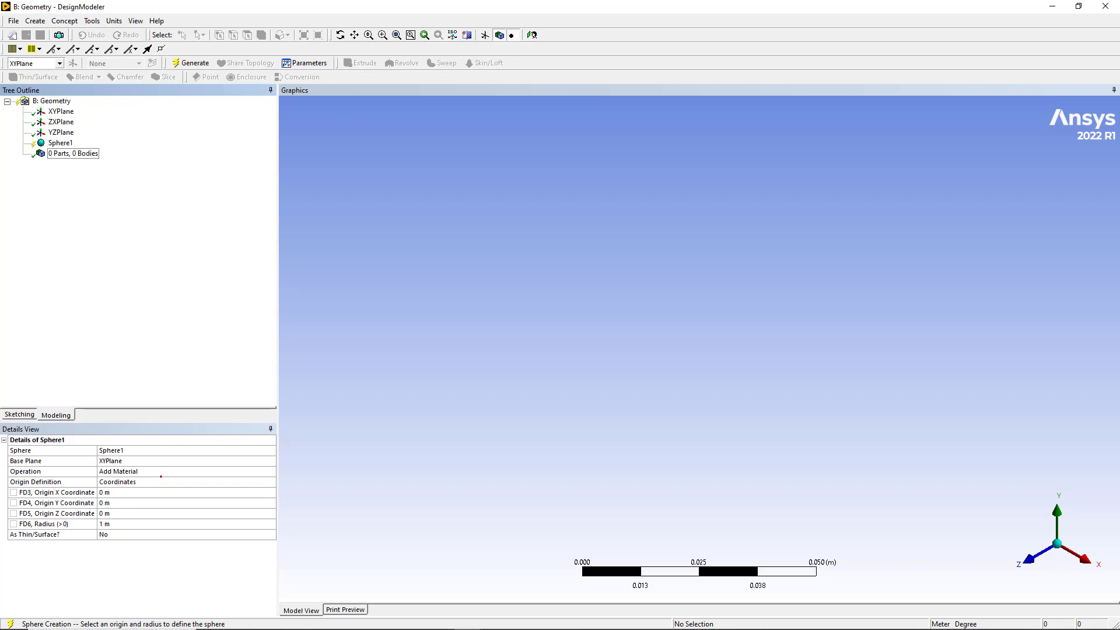
Step: Generate the 1 m radius sphere centred at the origin and fit it in the view
click(190, 62)
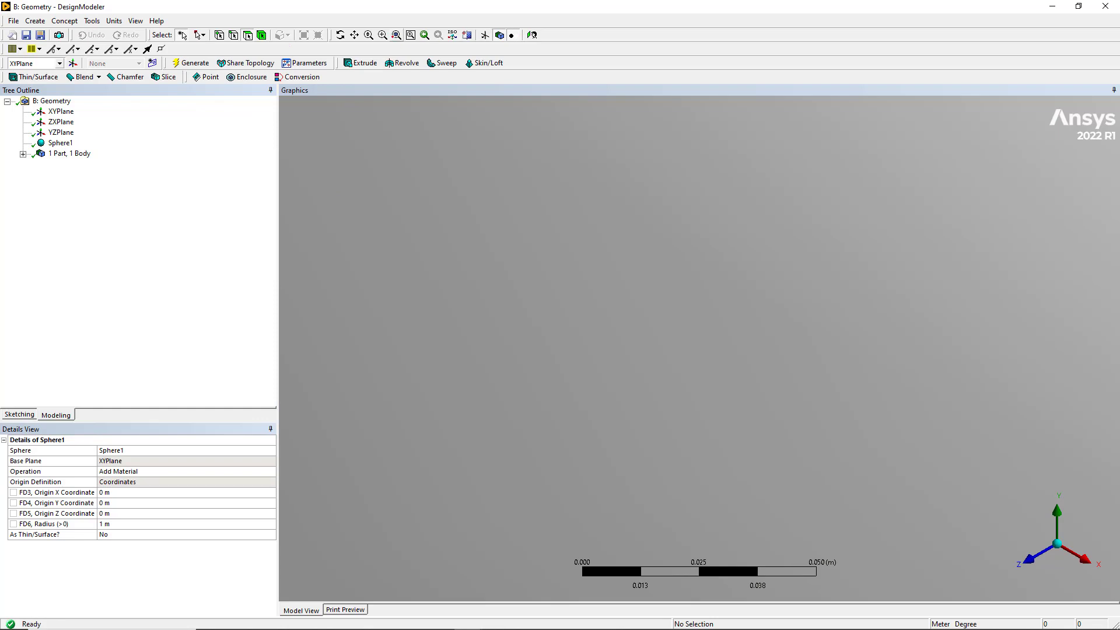
click(397, 35)
middle_drag(453, 250, 510, 244)
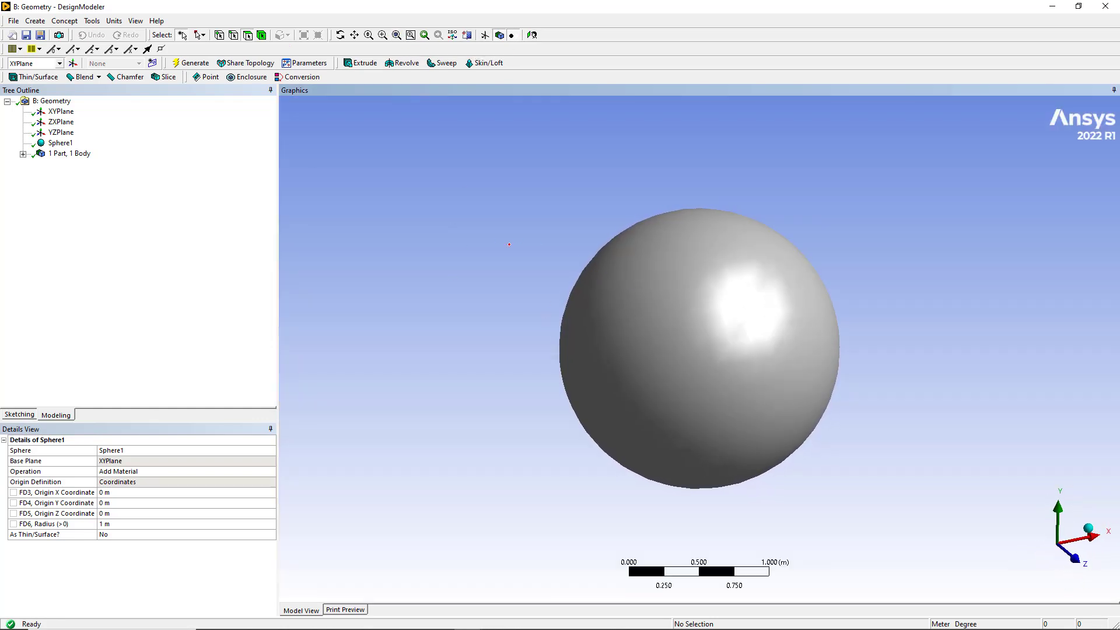
Step: Add a box-shaped enclosure around the sphere with non-uniform 1 m cushions and generate it
click(92, 21)
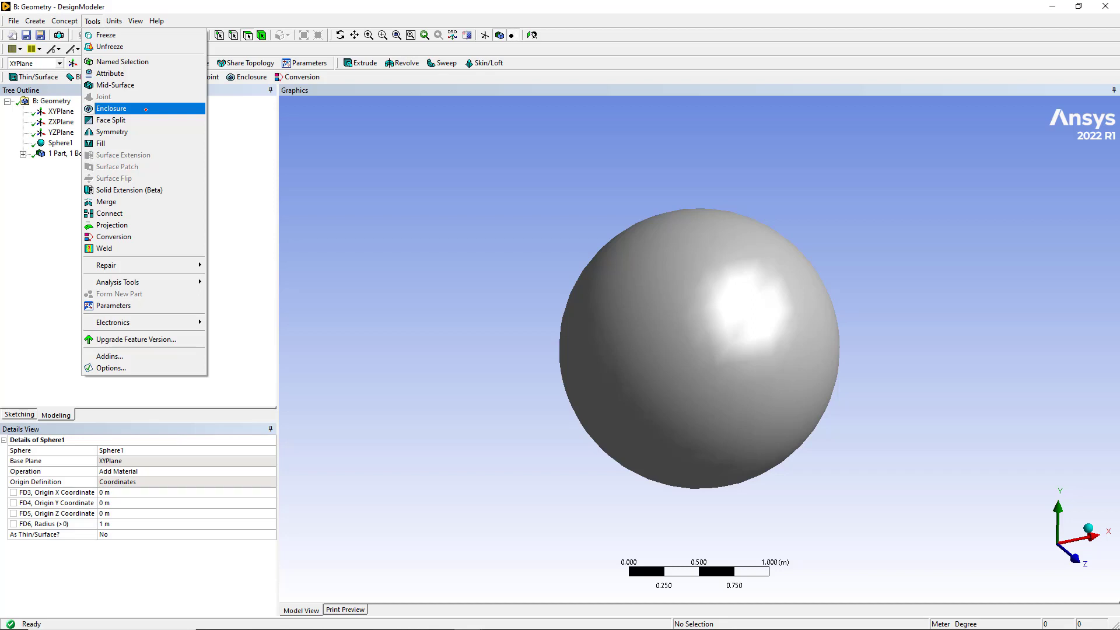
click(146, 109)
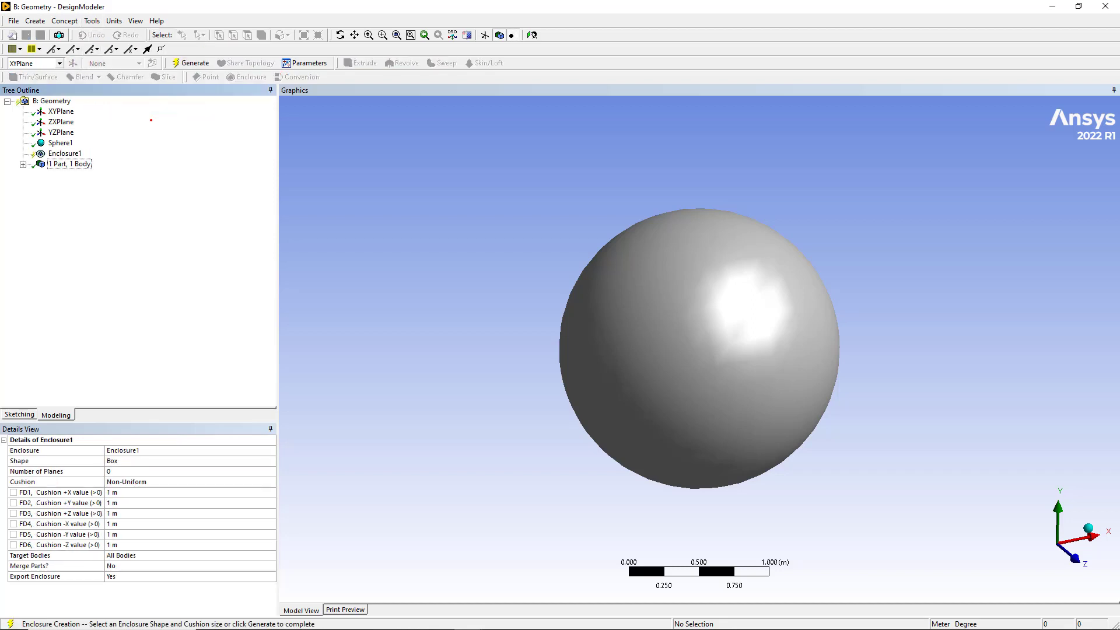
click(203, 460)
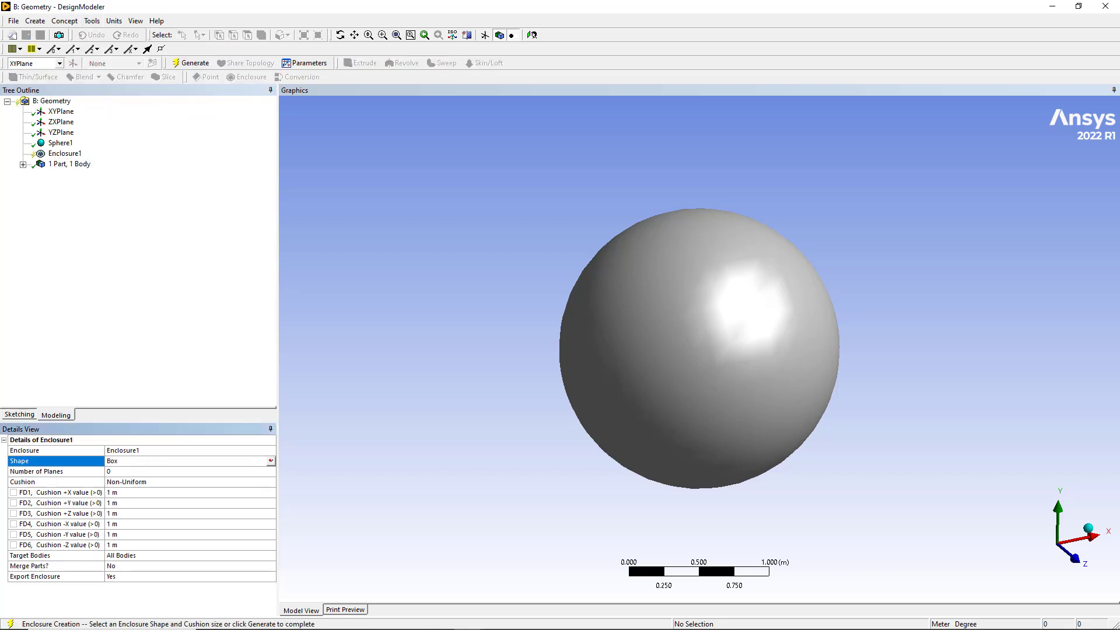
click(271, 461)
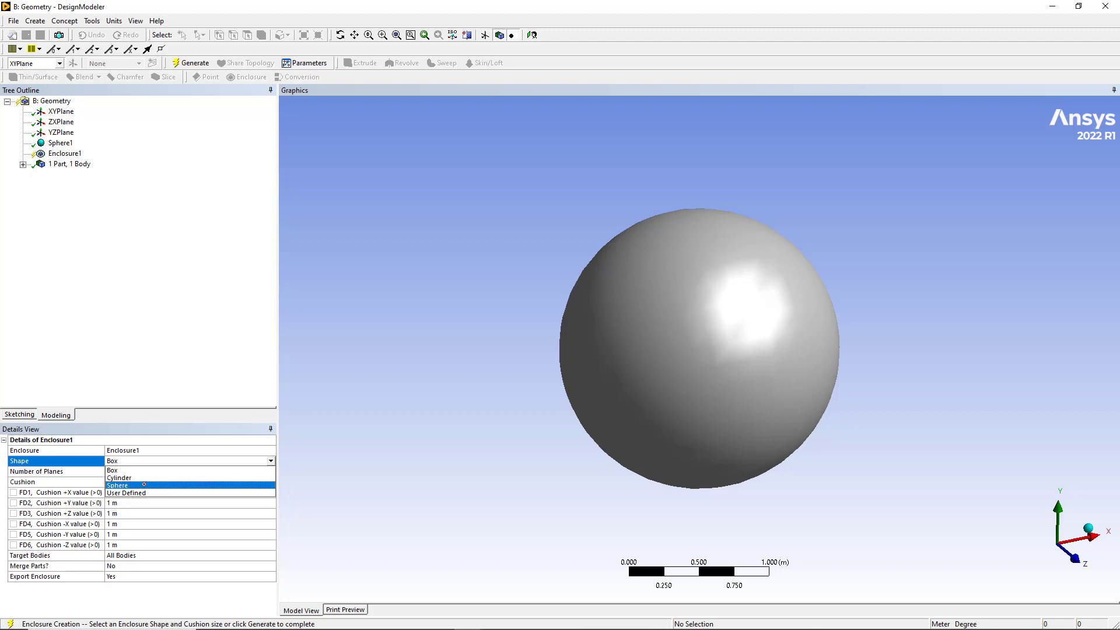
click(144, 471)
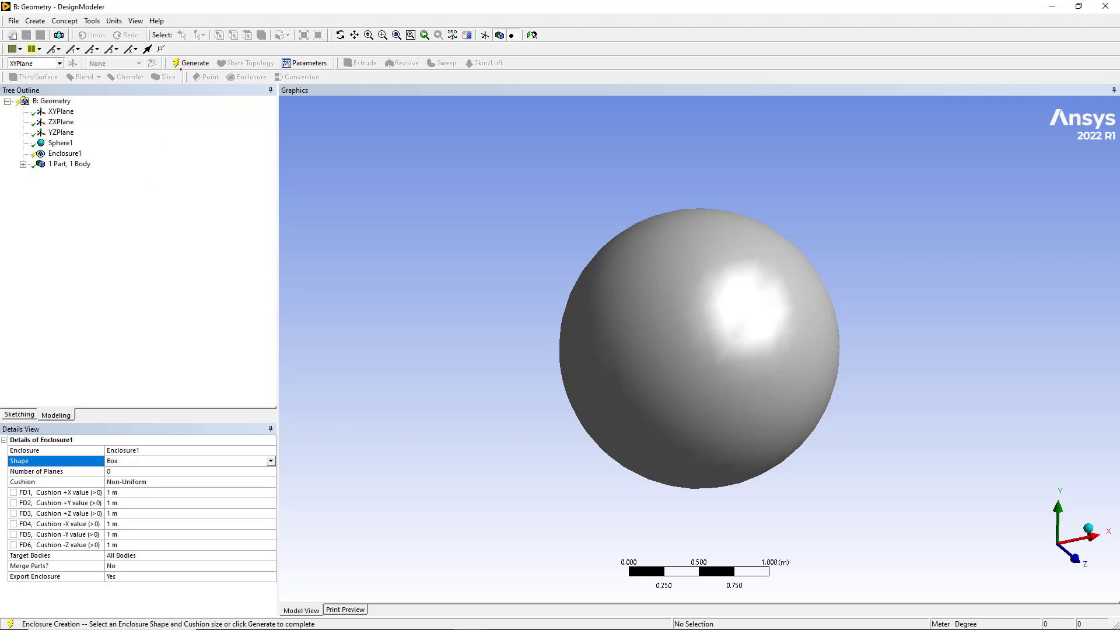
click(182, 65)
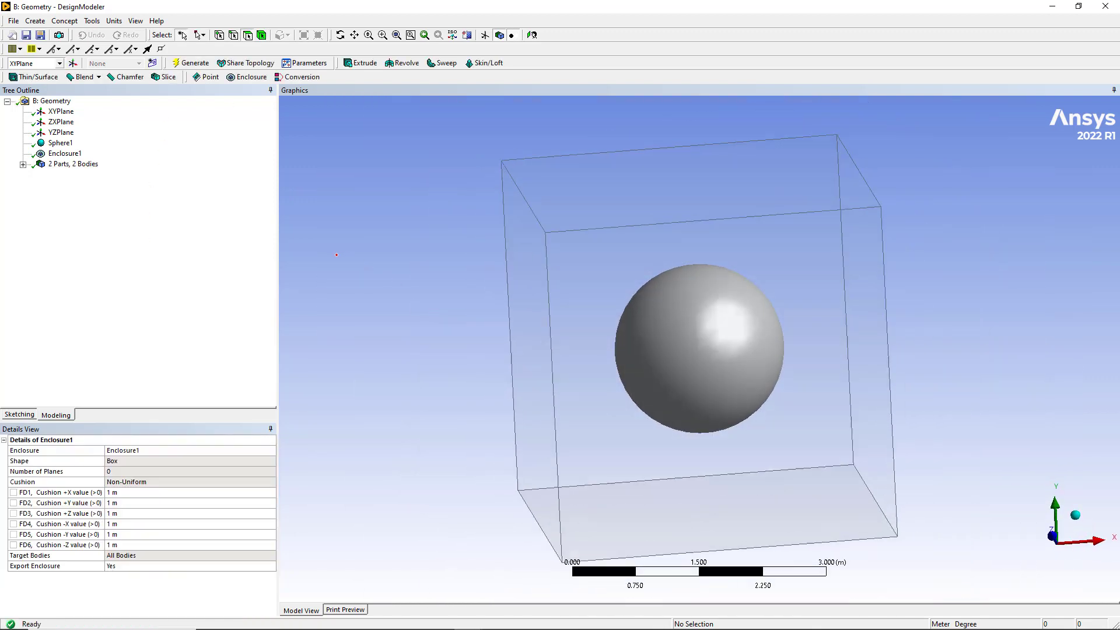
Step: Examine the box enclosure around the sphere from several angles and distances
middle_drag(336, 255, 414, 298)
ctrl+middle_drag(503, 340, 700, 399)
scroll(701, 399, up, 1)
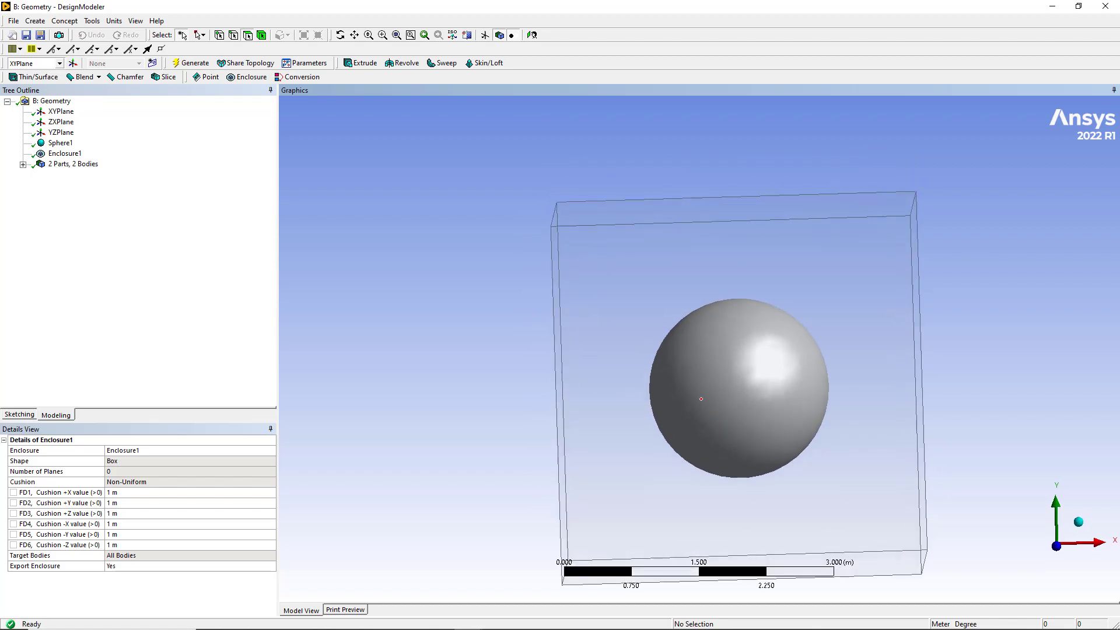
scroll(701, 399, down, 1)
scroll(701, 399, up, 2)
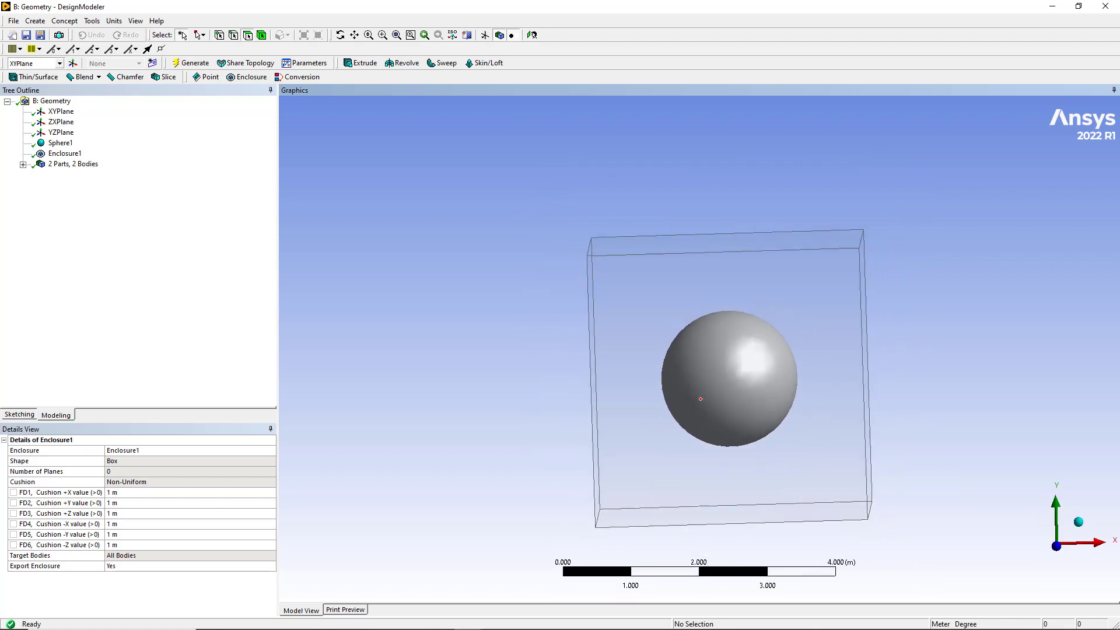
ctrl+middle_drag(701, 399, 753, 346)
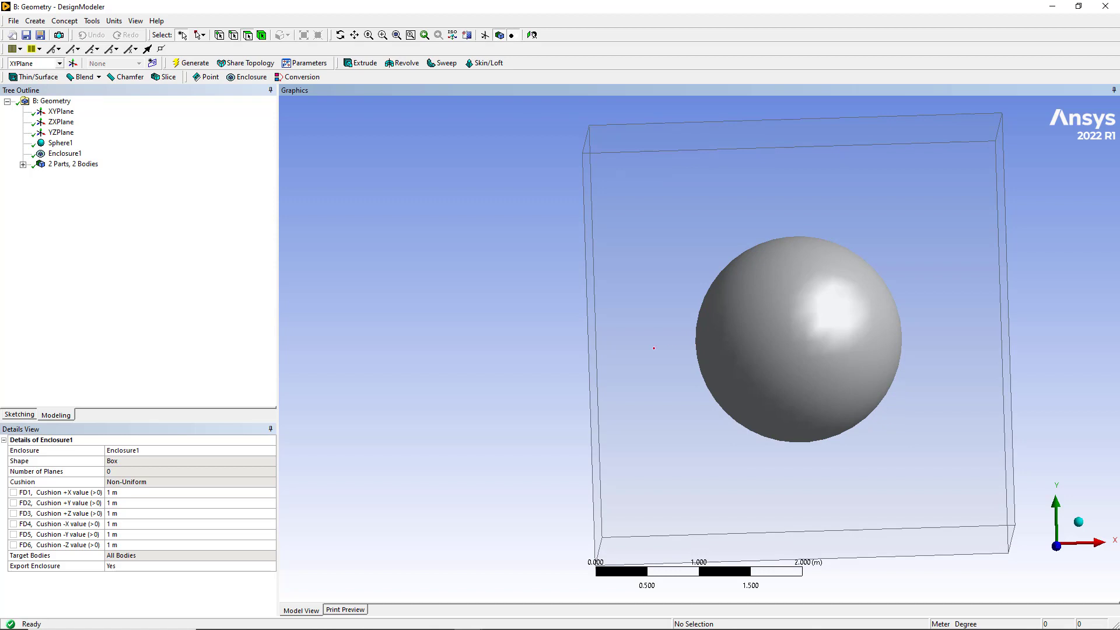
middle_drag(716, 336, 331, 517)
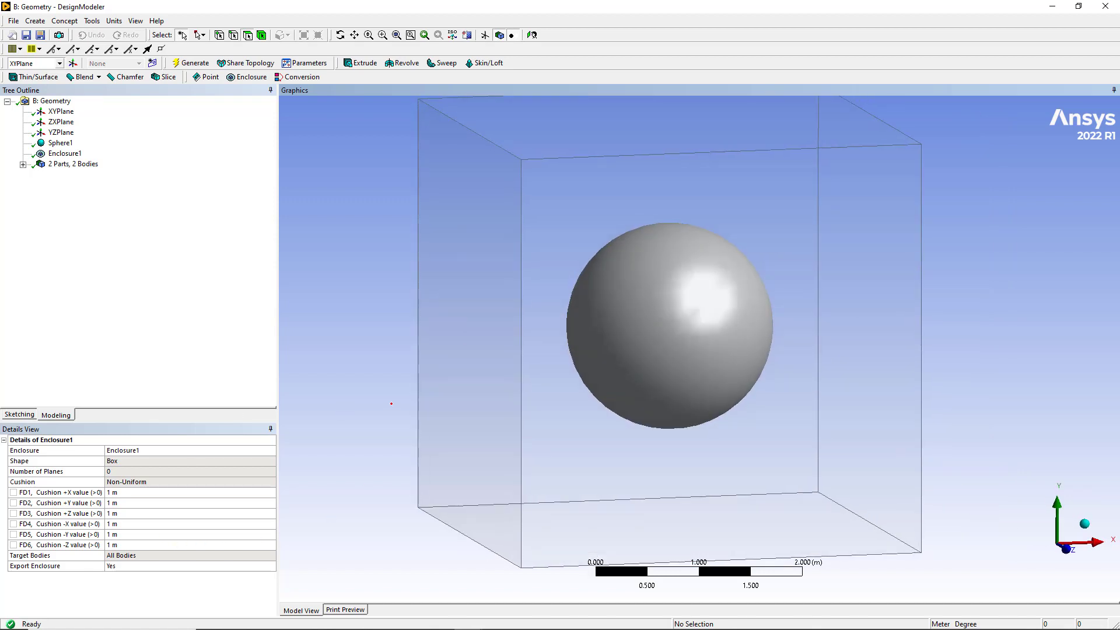
ctrl+middle_drag(392, 403, 404, 381)
Step: Edit the enclosure to use a uniform cushion of 5 m and regenerate it
right_click(65, 154)
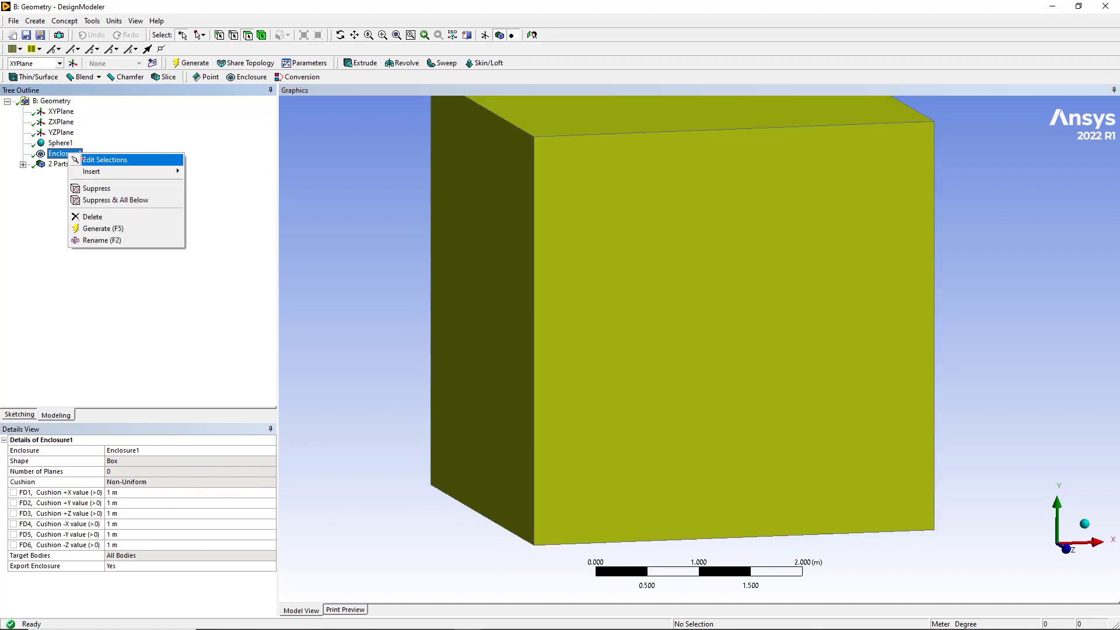
click(108, 157)
click(140, 482)
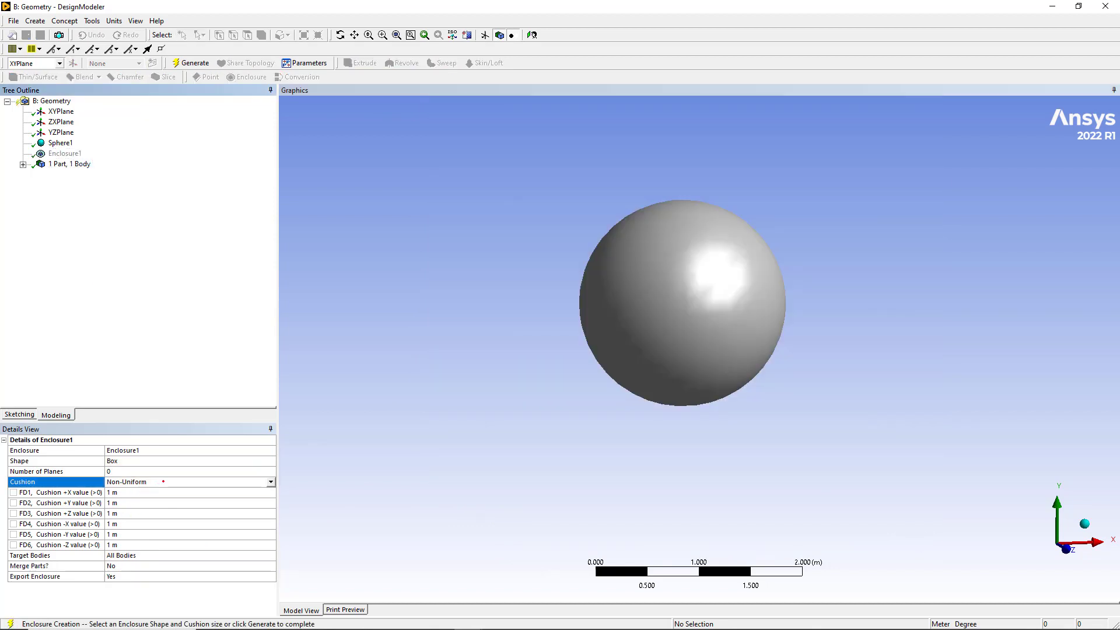
click(139, 482)
click(114, 492)
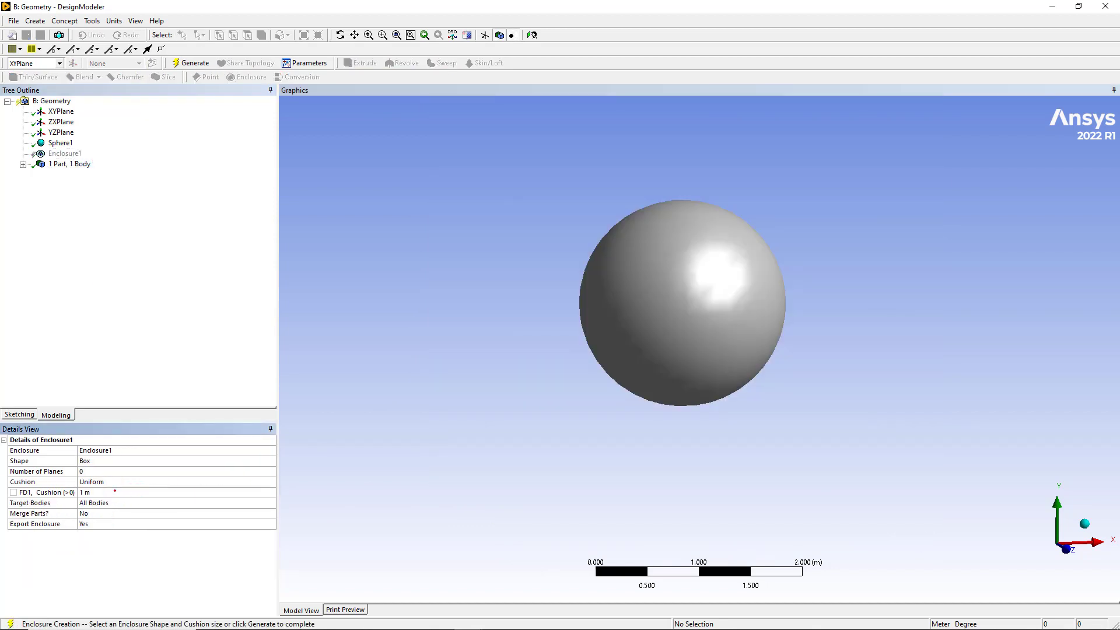
click(99, 492)
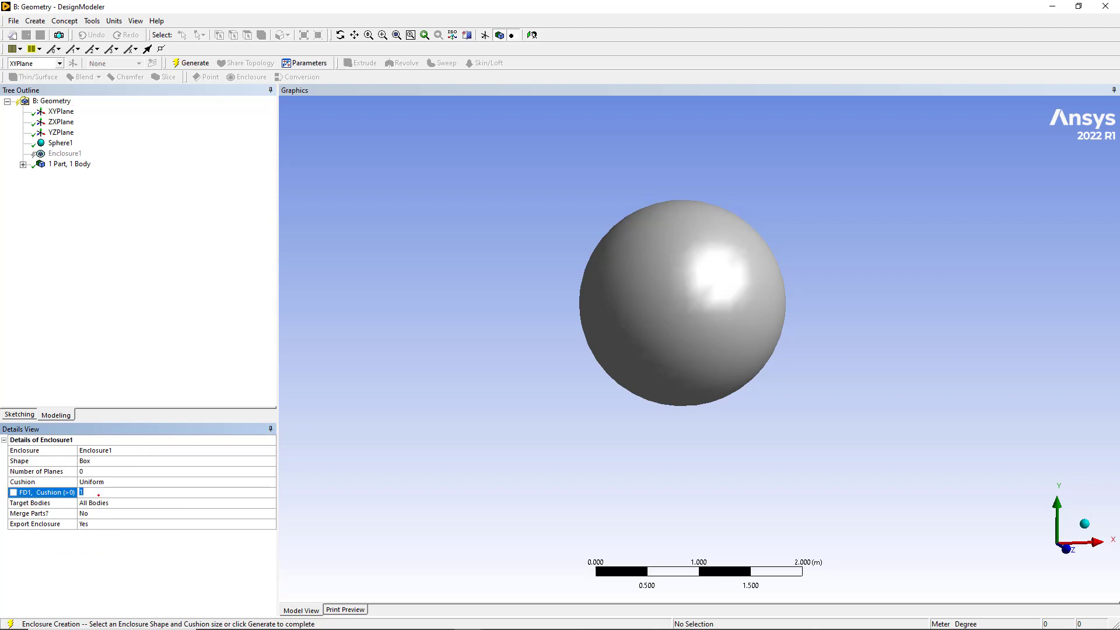
text(5)
click(191, 62)
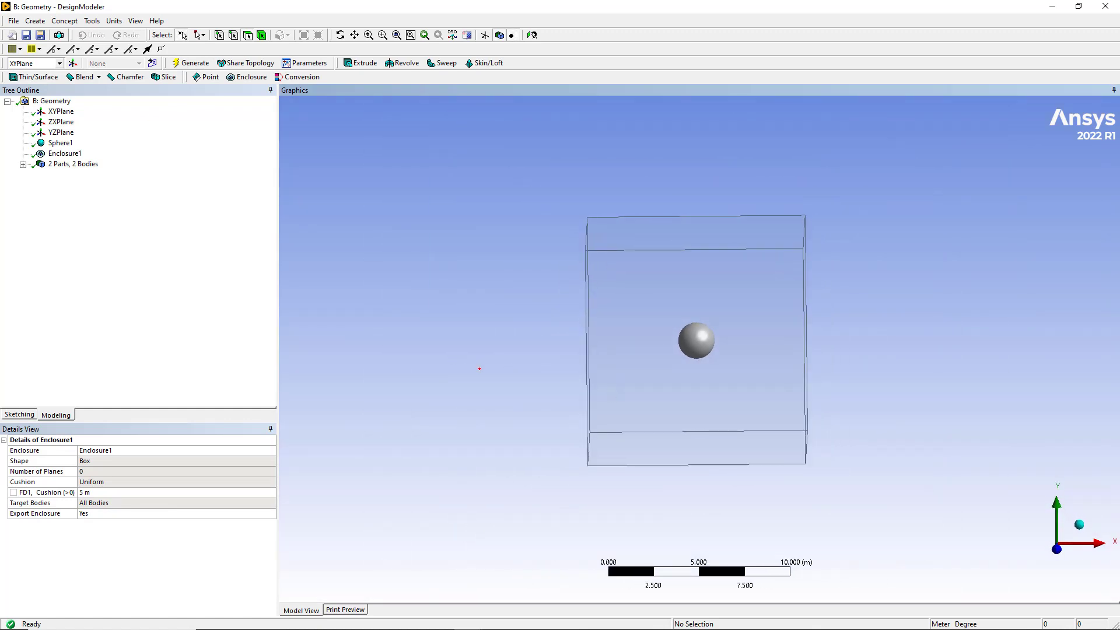
Step: Switch the enclosure back to a non-uniform cushion, set the -X cushion to 2 m, and regenerate it
right_click(64, 153)
click(88, 160)
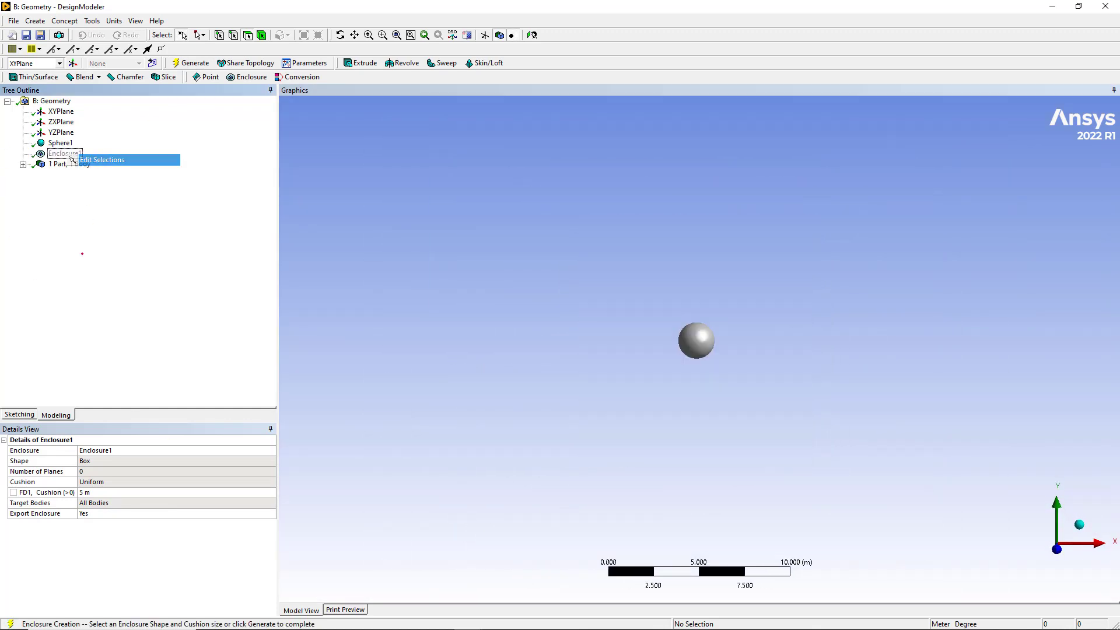
click(135, 482)
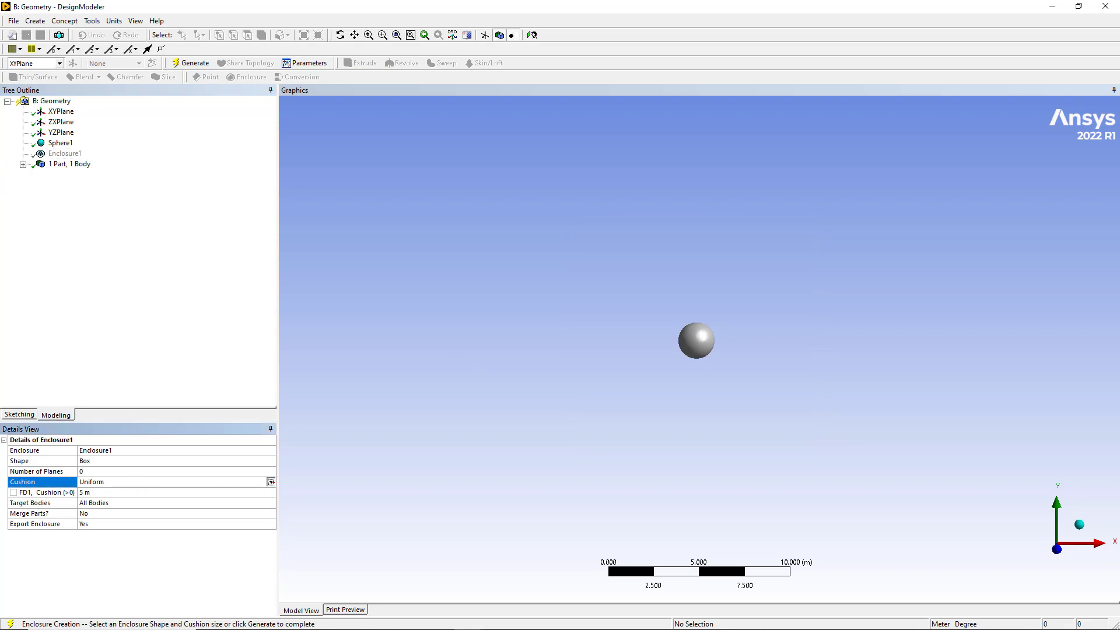
click(136, 482)
click(109, 494)
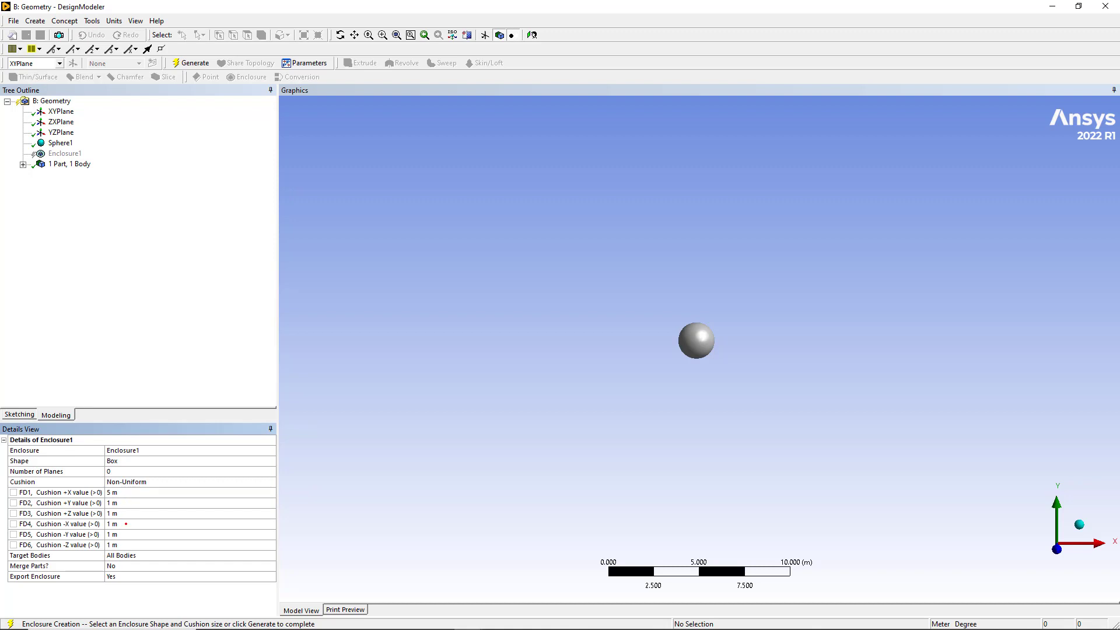
click(126, 524)
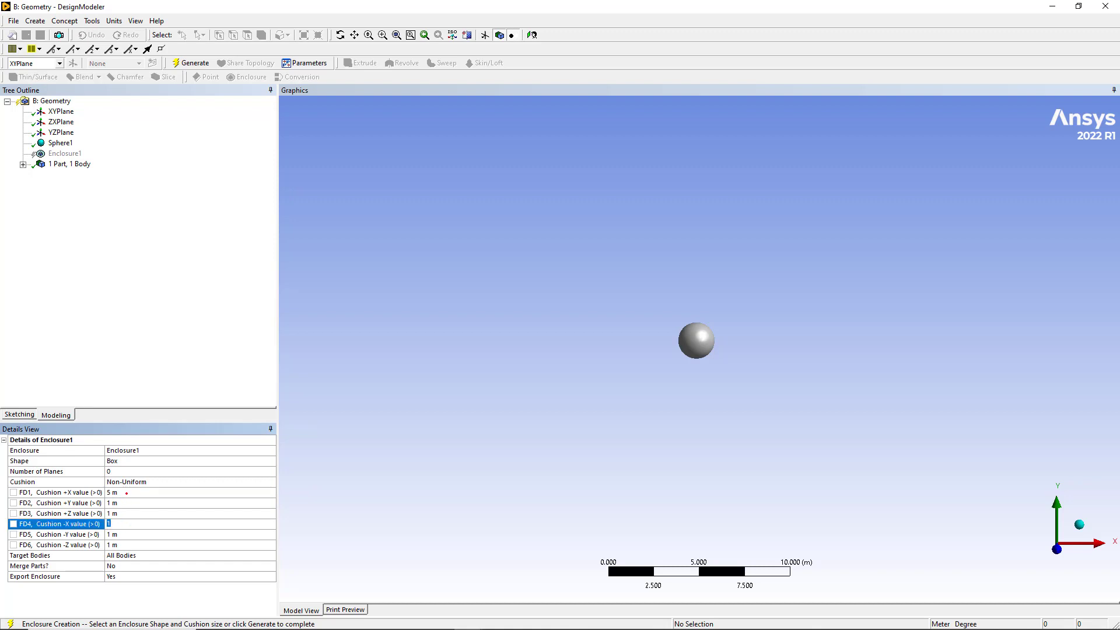
text(2)
click(185, 66)
scroll(494, 317, down, 3)
middle_drag(495, 317, 755, 306)
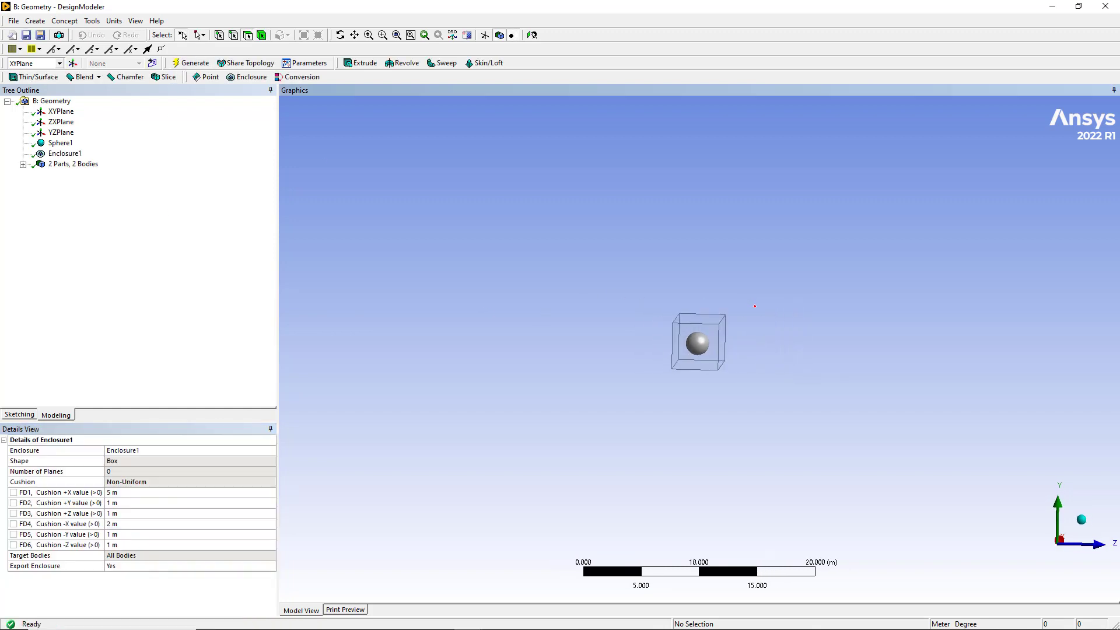
scroll(754, 306, up, 8)
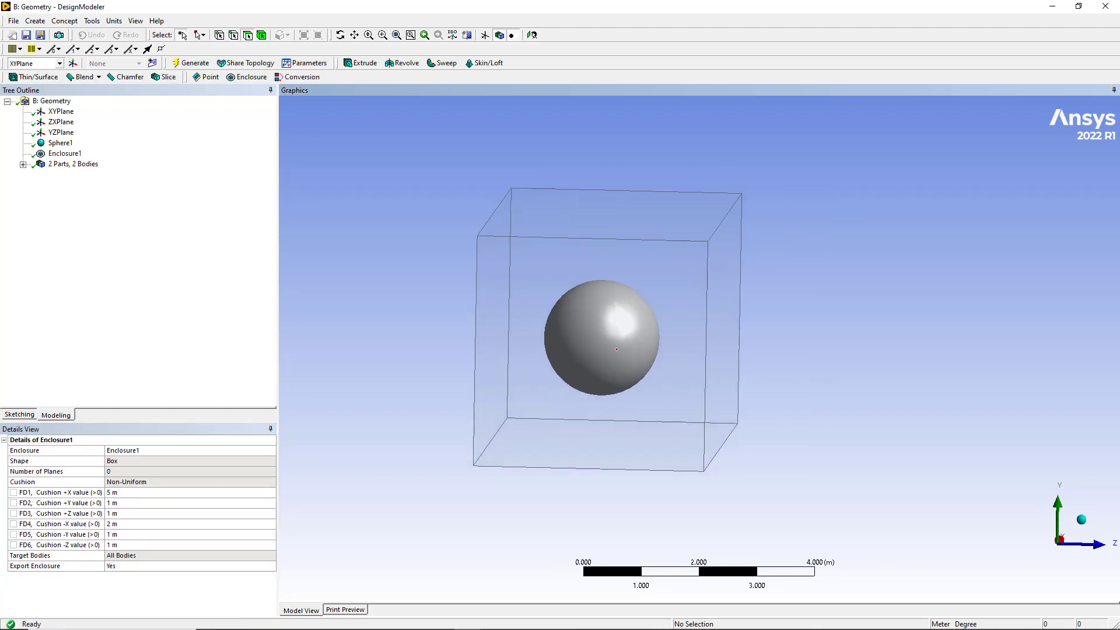
middle_drag(616, 349, 326, 274)
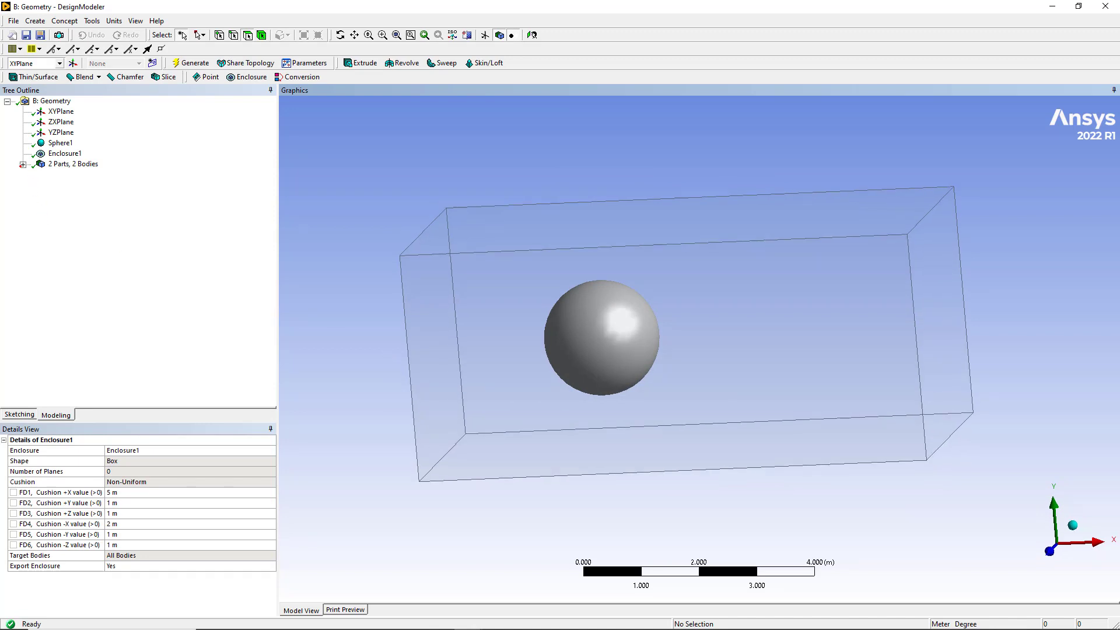
Step: Suppress the sphere's solid body so only the enclosure body stays active, and inspect the spherical cavity
click(23, 164)
mouse_move(402, 242)
middle_down()
mouse_move(494, 265)
mouse_move(394, 232)
mouse_move(426, 245)
mouse_move(400, 255)
middle_up()
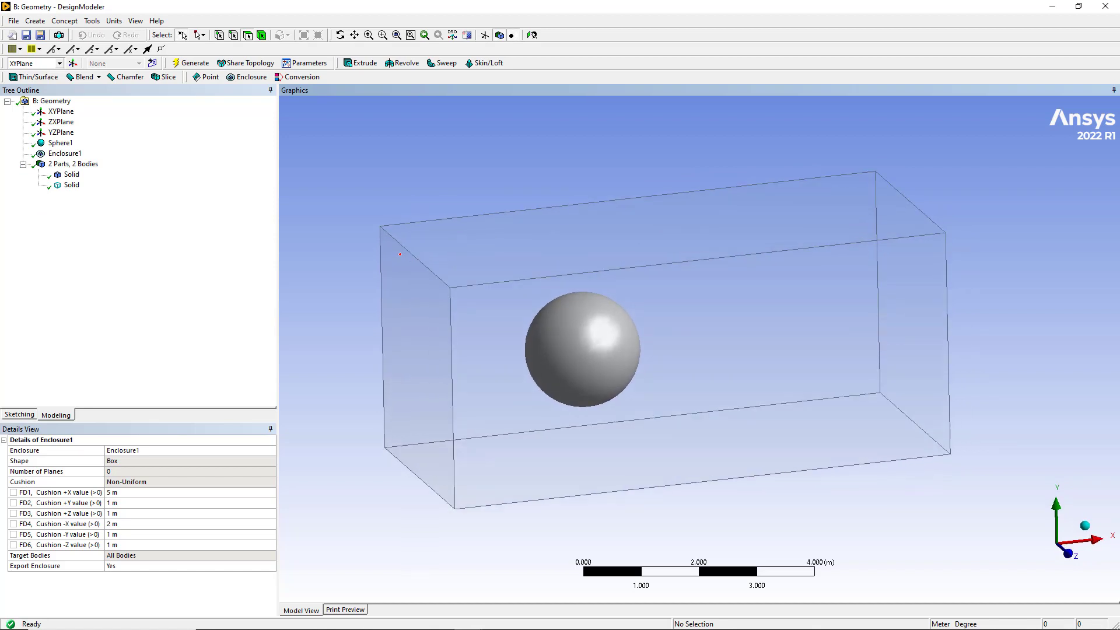
click(73, 176)
right_click(73, 176)
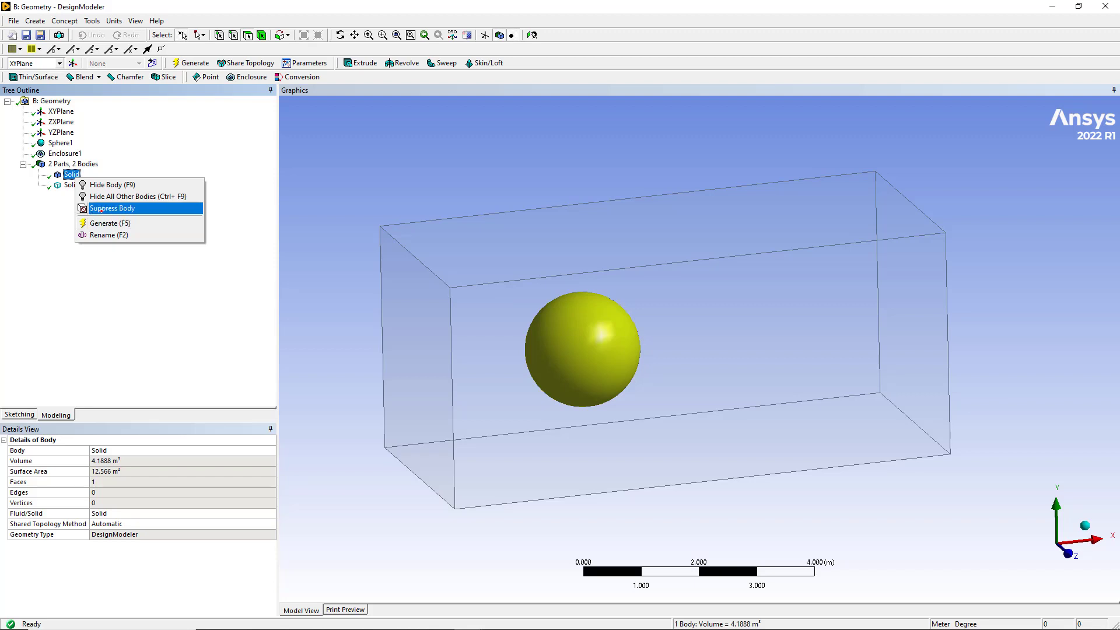
click(112, 209)
middle_drag(428, 192, 562, 274)
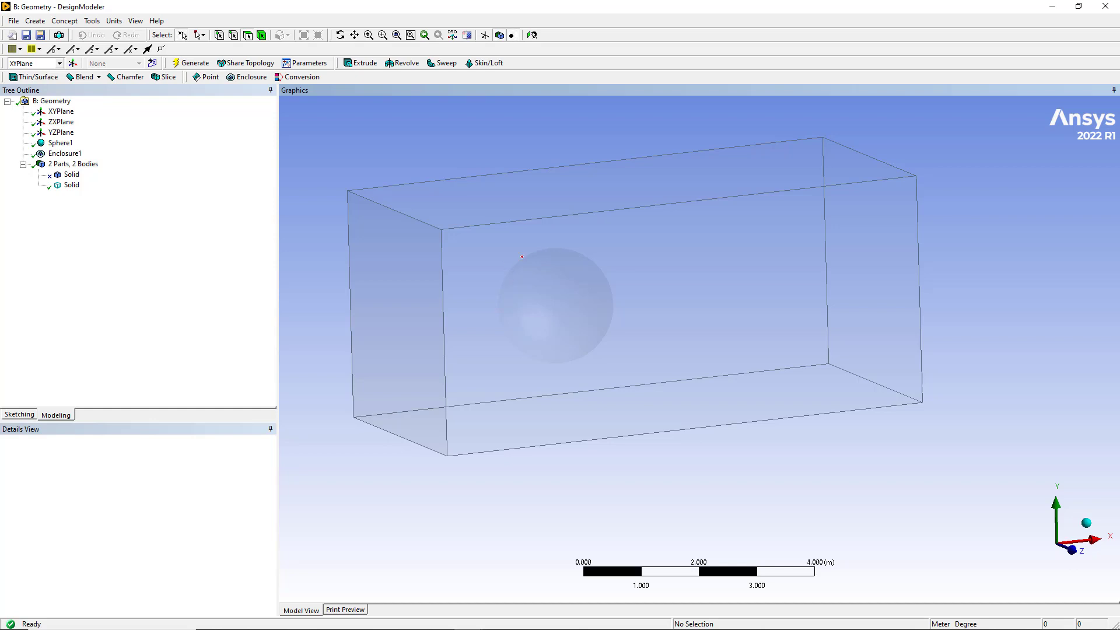
ctrl+middle_drag(560, 286, 564, 292)
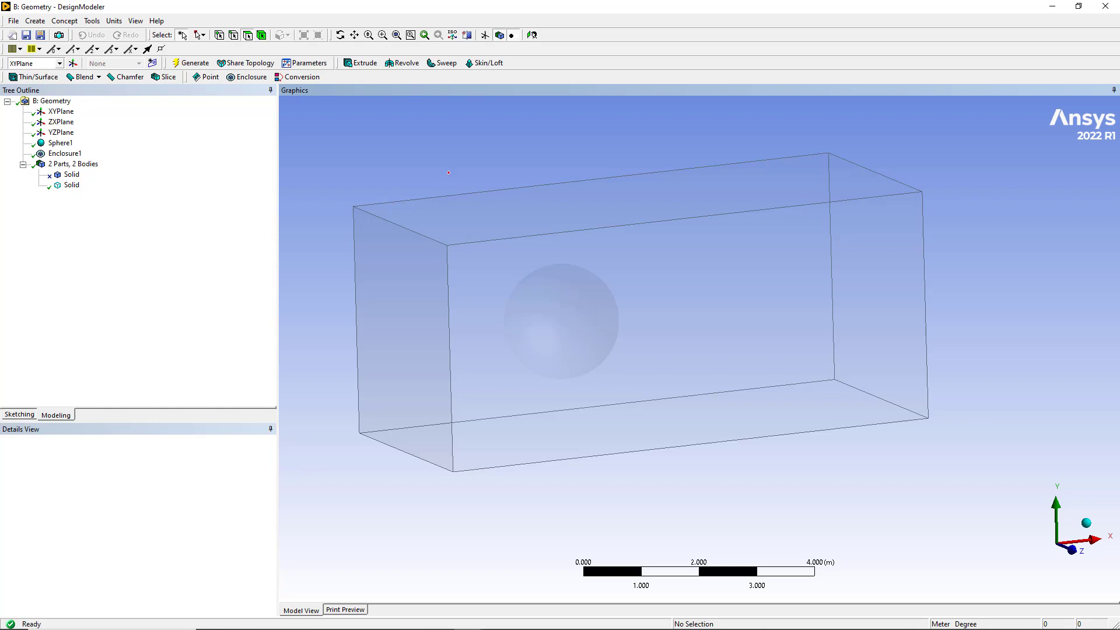
middle_drag(433, 170, 423, 184)
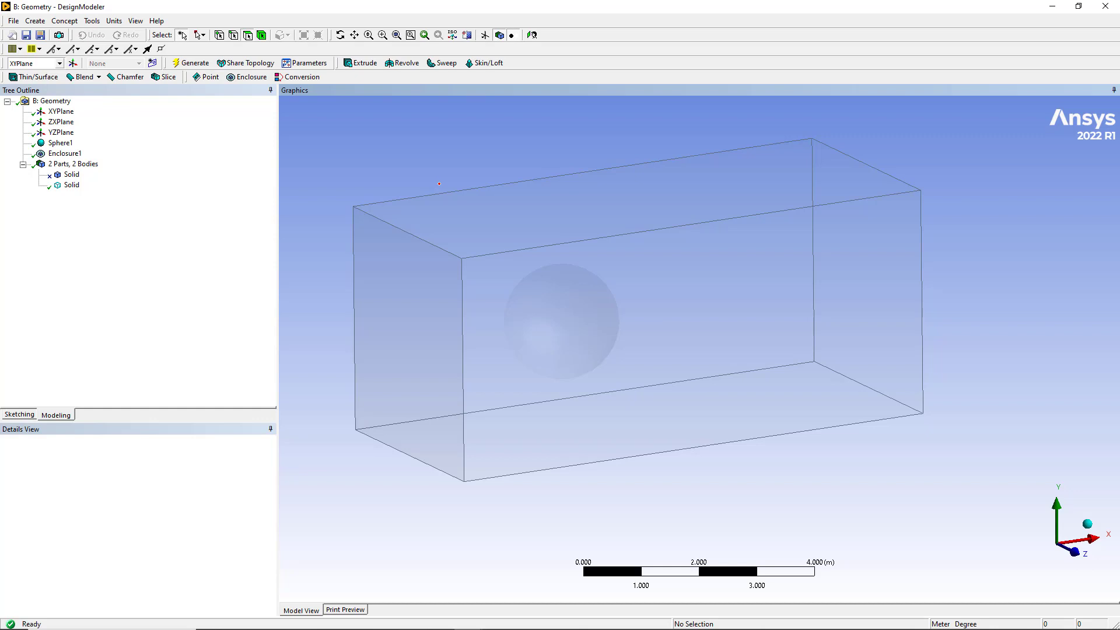
middle_drag(386, 171, 386, 199)
Step: Reopen the box enclosure for editing and set its number of symmetry planes to 1
right_click(64, 153)
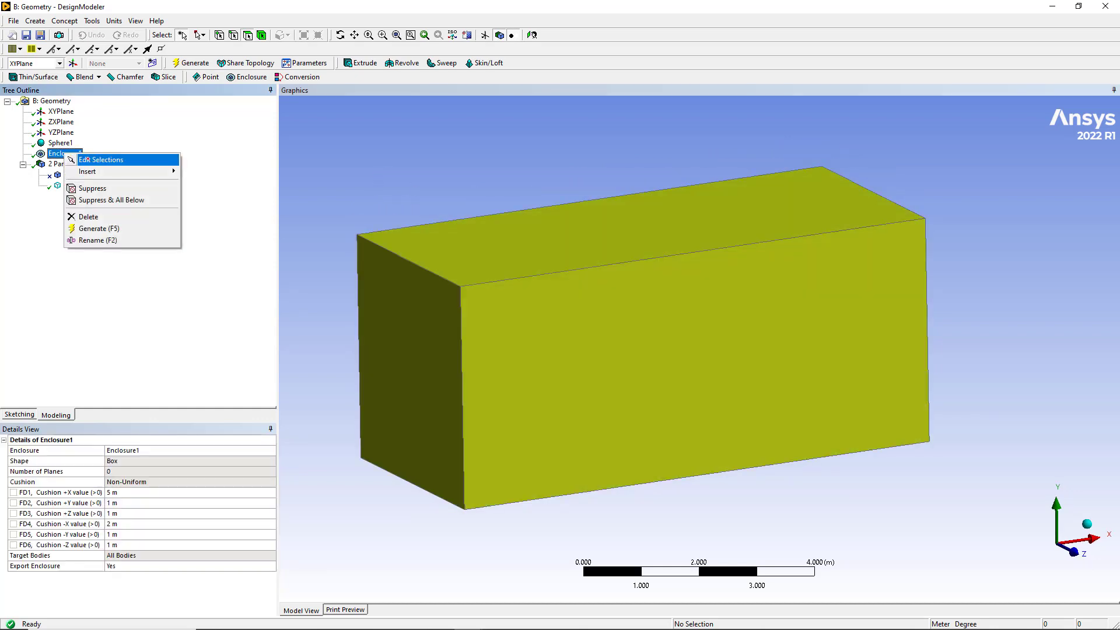
click(21, 280)
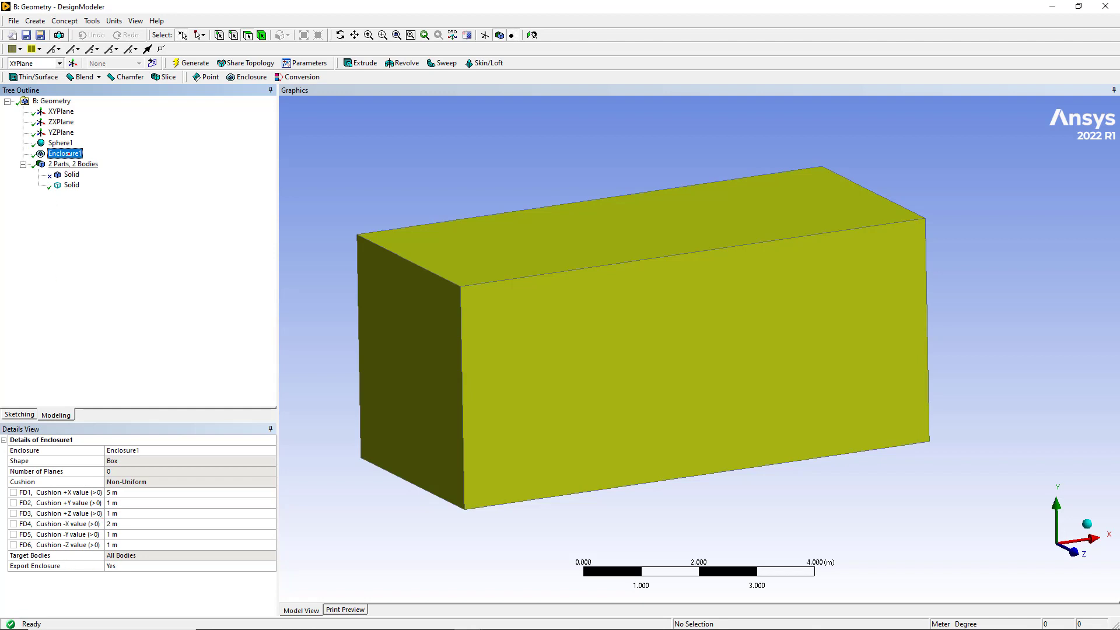
right_click(64, 154)
click(88, 161)
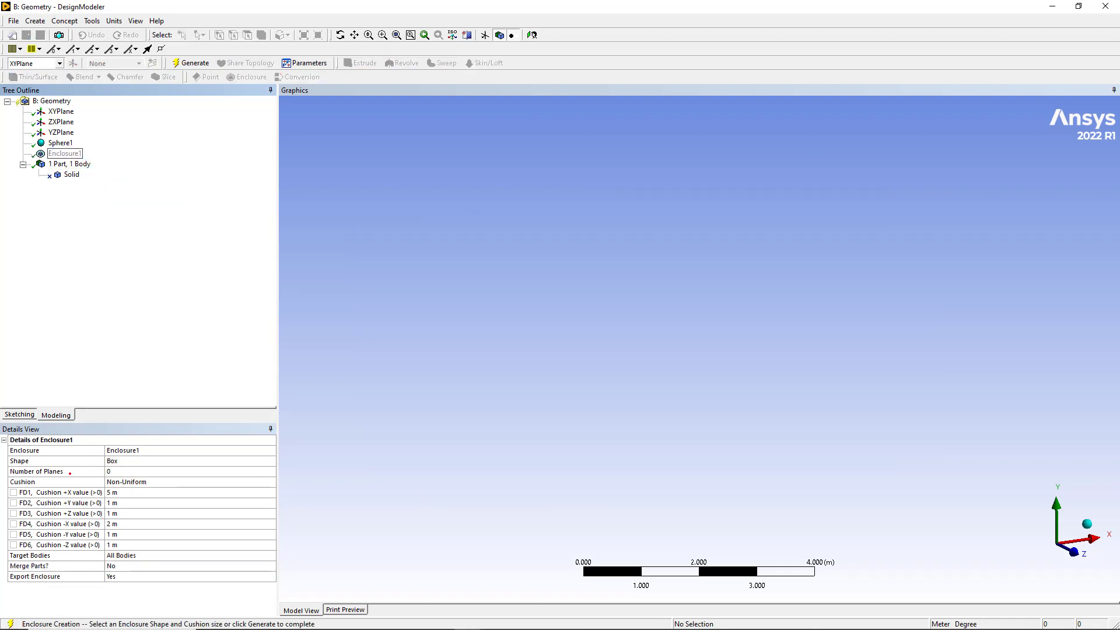
click(164, 472)
click(270, 471)
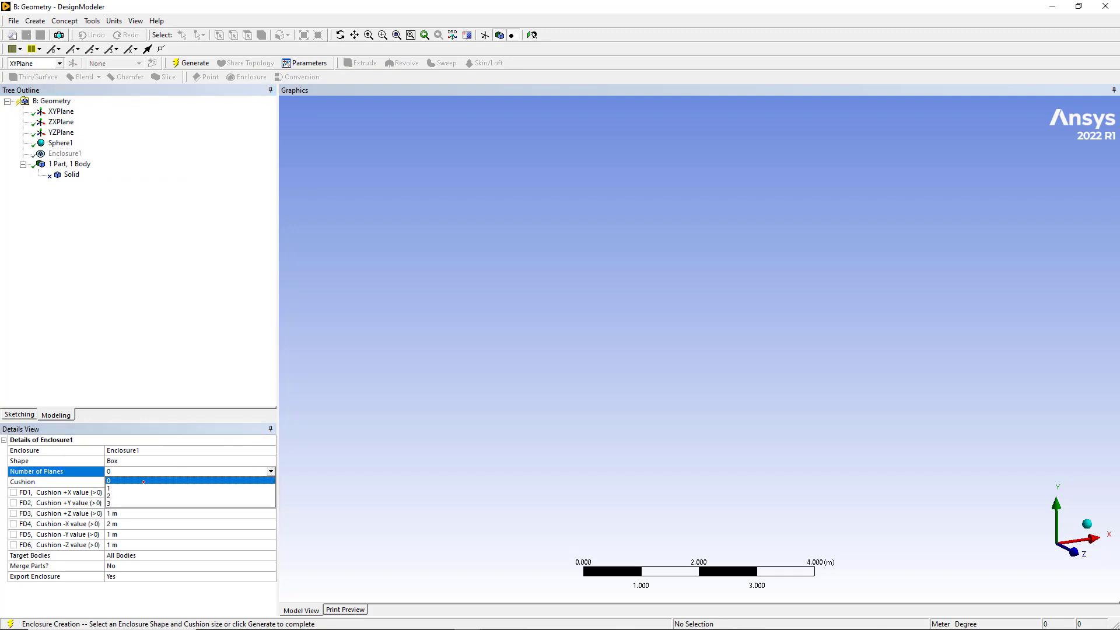
click(123, 489)
scroll(441, 327, down, 5)
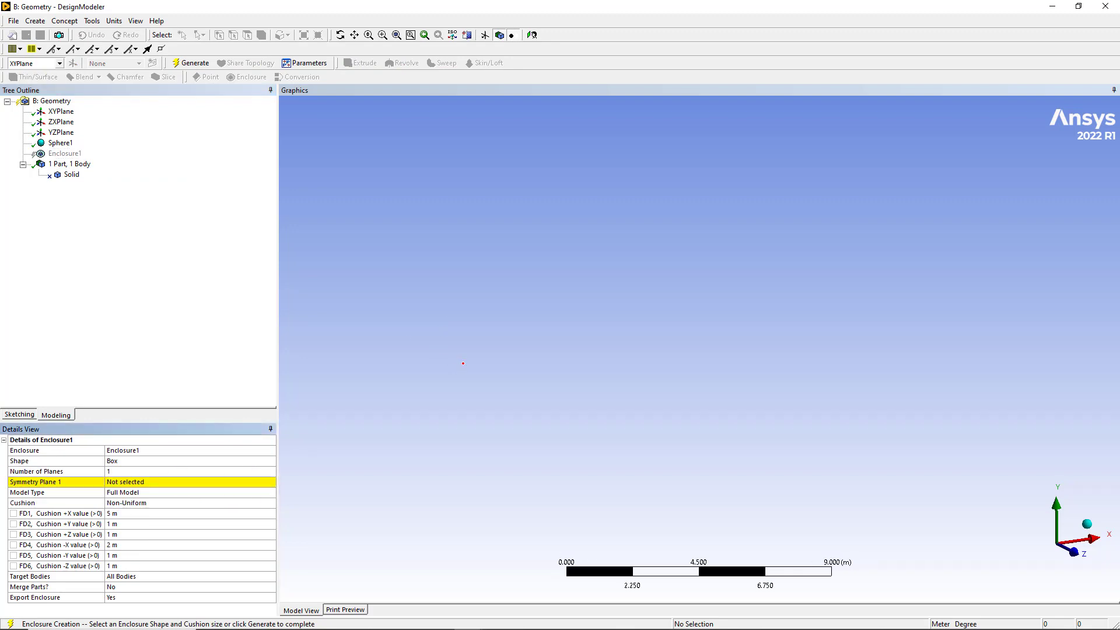
Step: Assign XYPlane as Symmetry Plane 1 of the enclosure and generate the halved domain
middle_drag(566, 322, 567, 341)
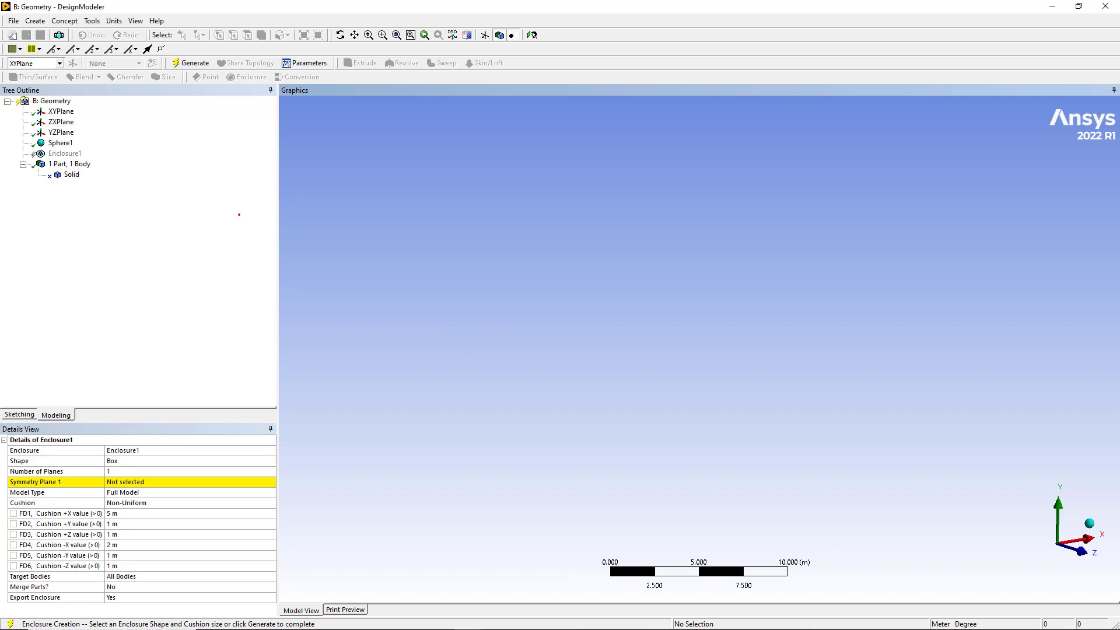
click(61, 112)
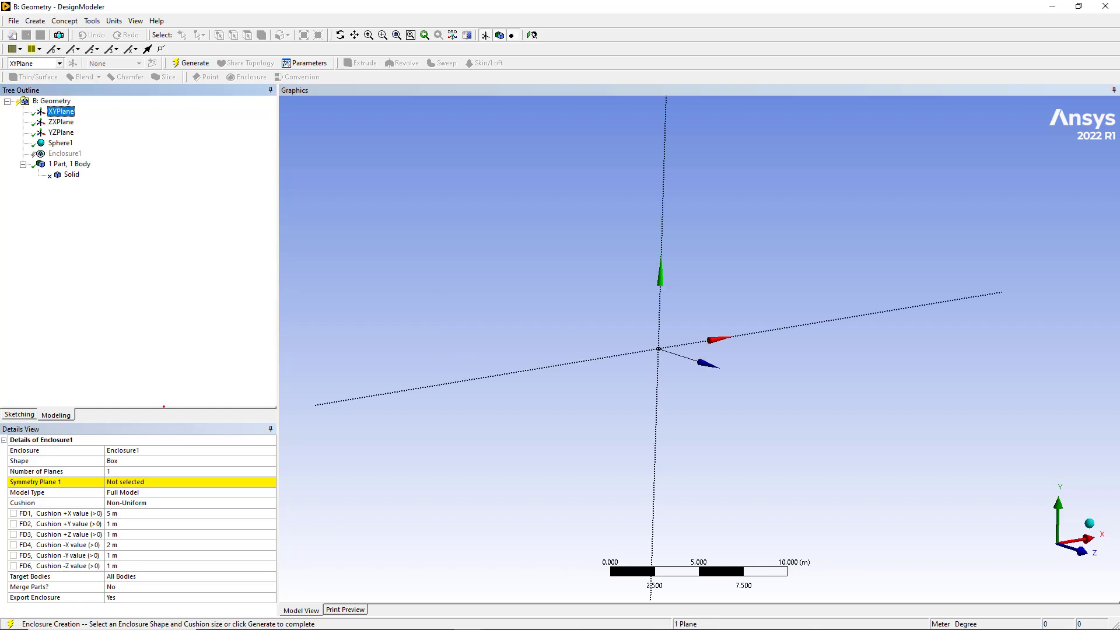
click(123, 483)
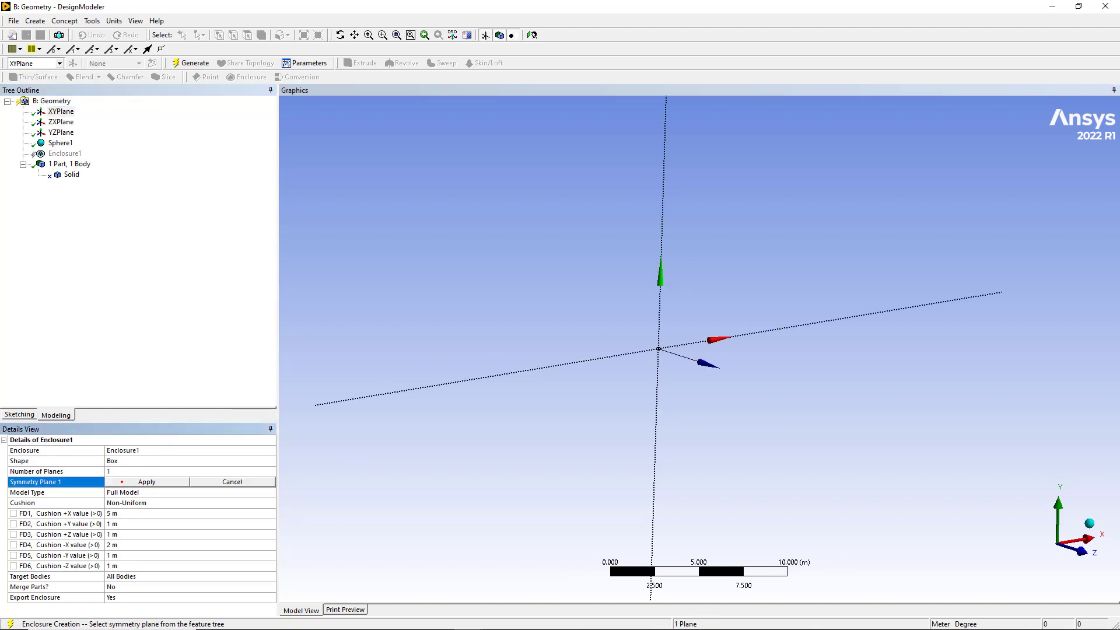
click(122, 483)
click(125, 482)
click(61, 112)
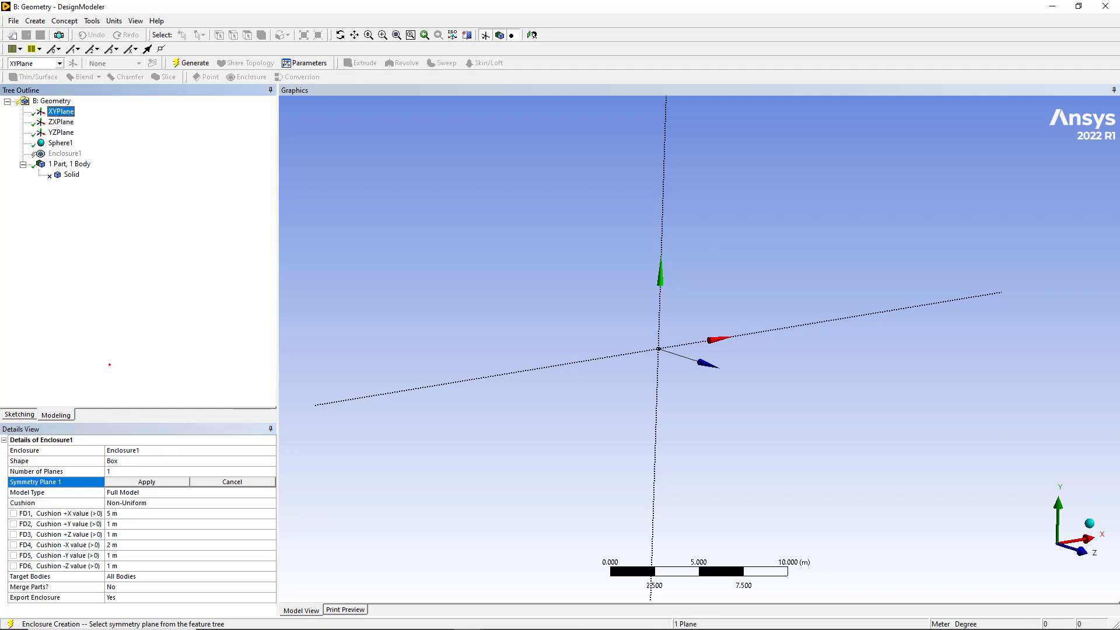
click(145, 482)
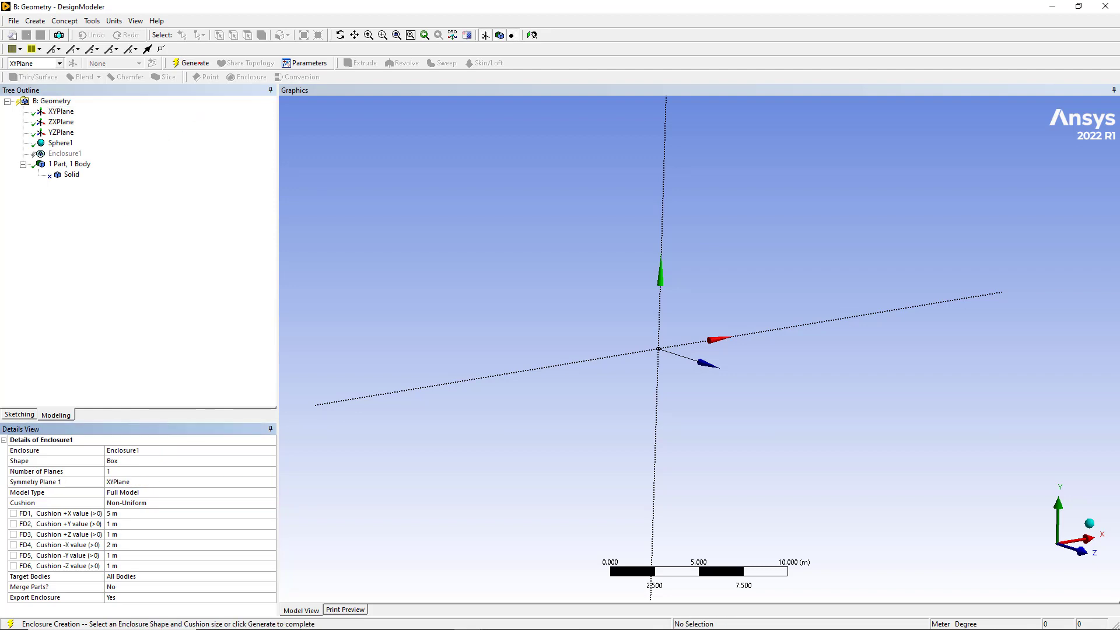
click(199, 63)
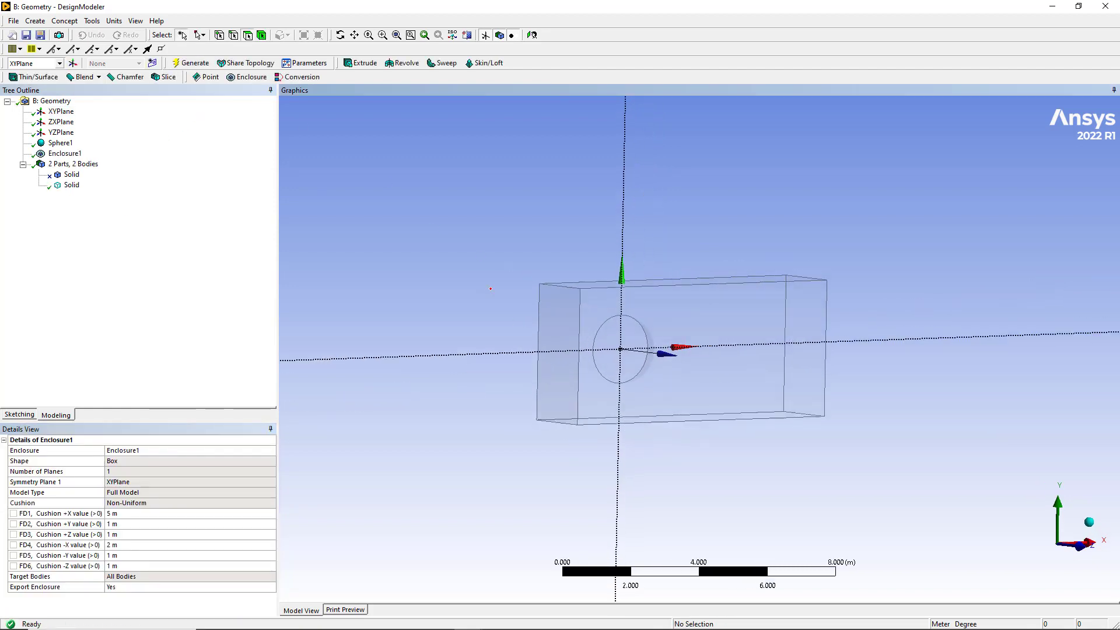
Step: Turn off Frozen Body Transparency and inspect the hemispherical cavity on the enclosure's symmetry face
middle_drag(490, 288, 201, 91)
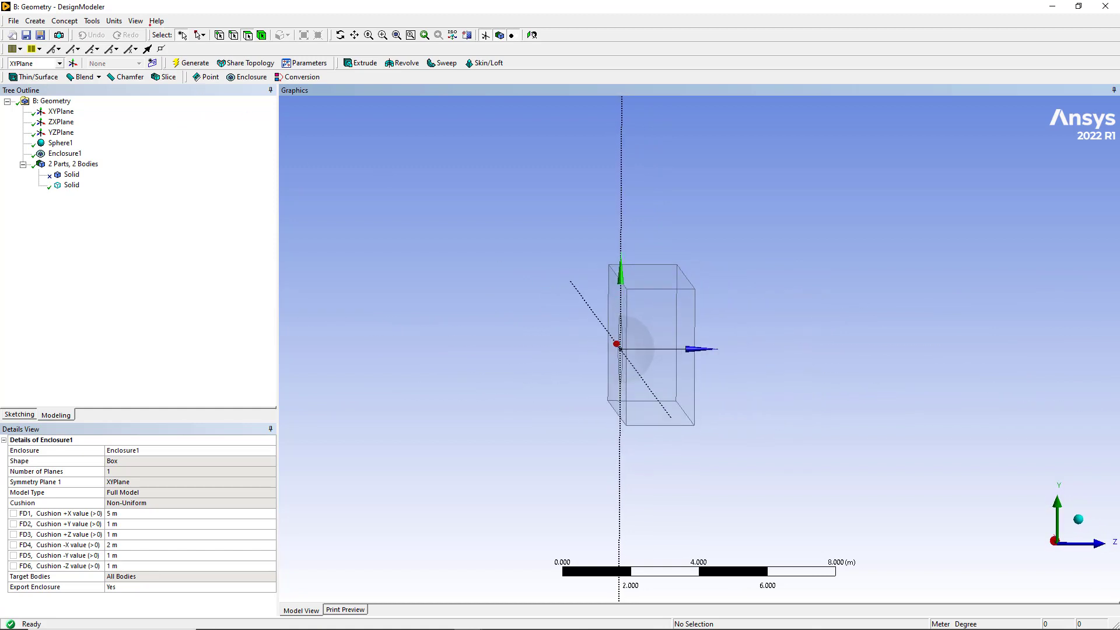
click(136, 21)
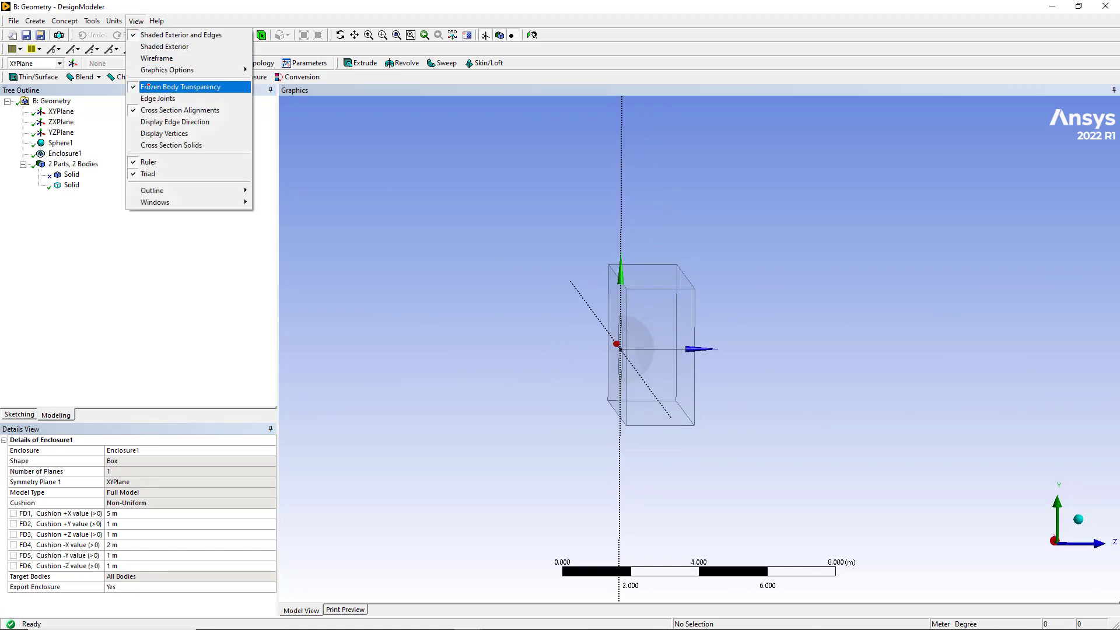
click(148, 86)
scroll(431, 279, up, 5)
middle_drag(449, 292, 595, 346)
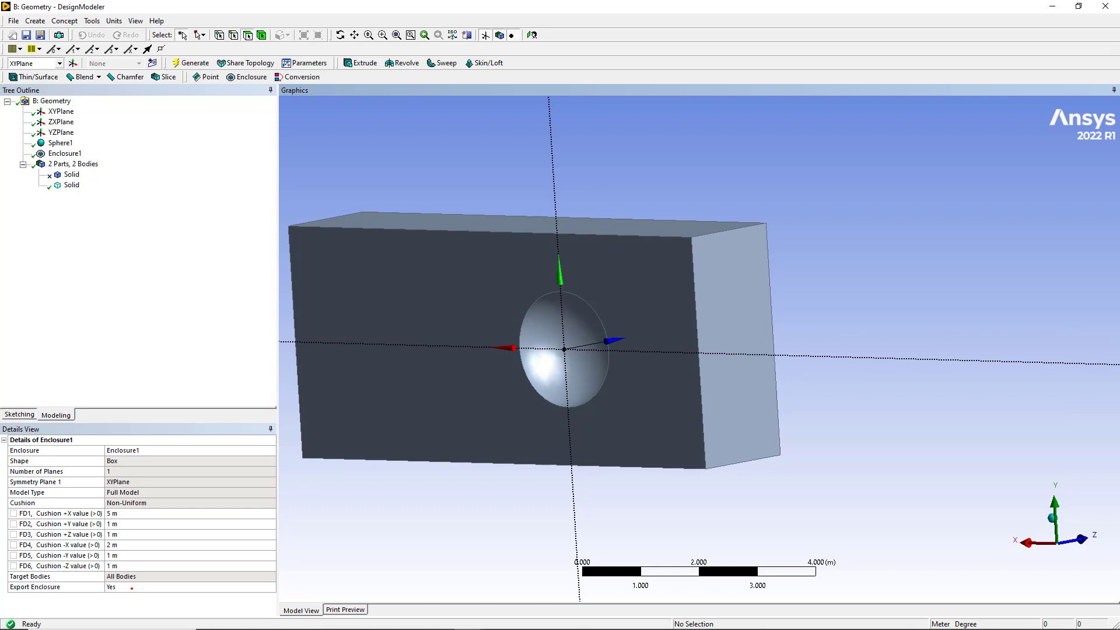
Step: Switch to Workbench, add a Mesh component system linked to geometry B, and open its Mesh cell
mouse_move(296, 627)
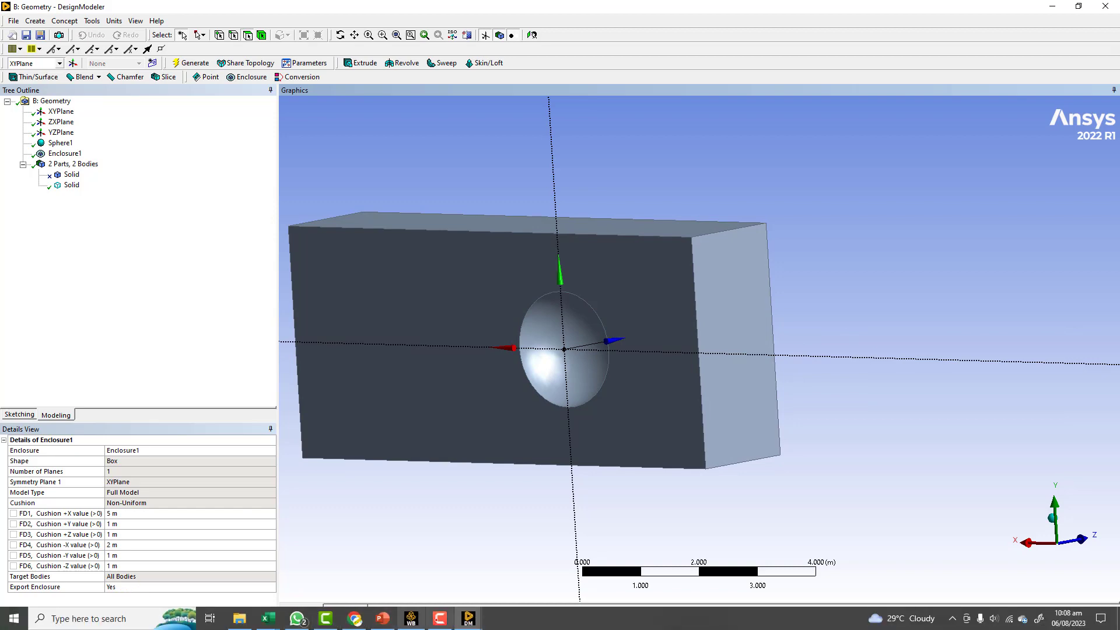
click(411, 618)
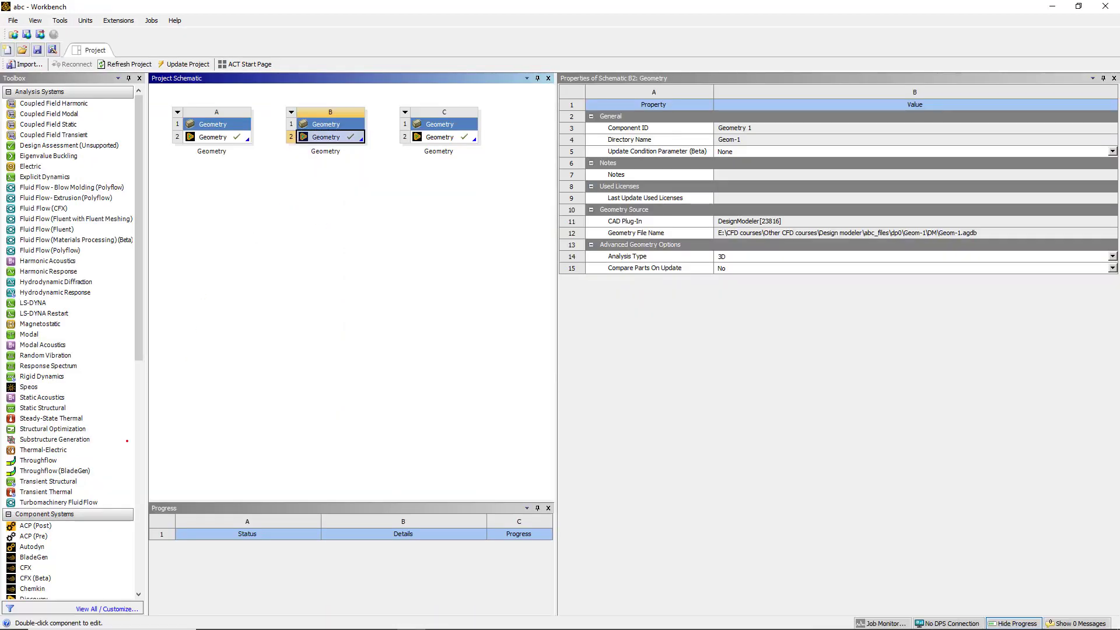
scroll(68, 493, down, 6)
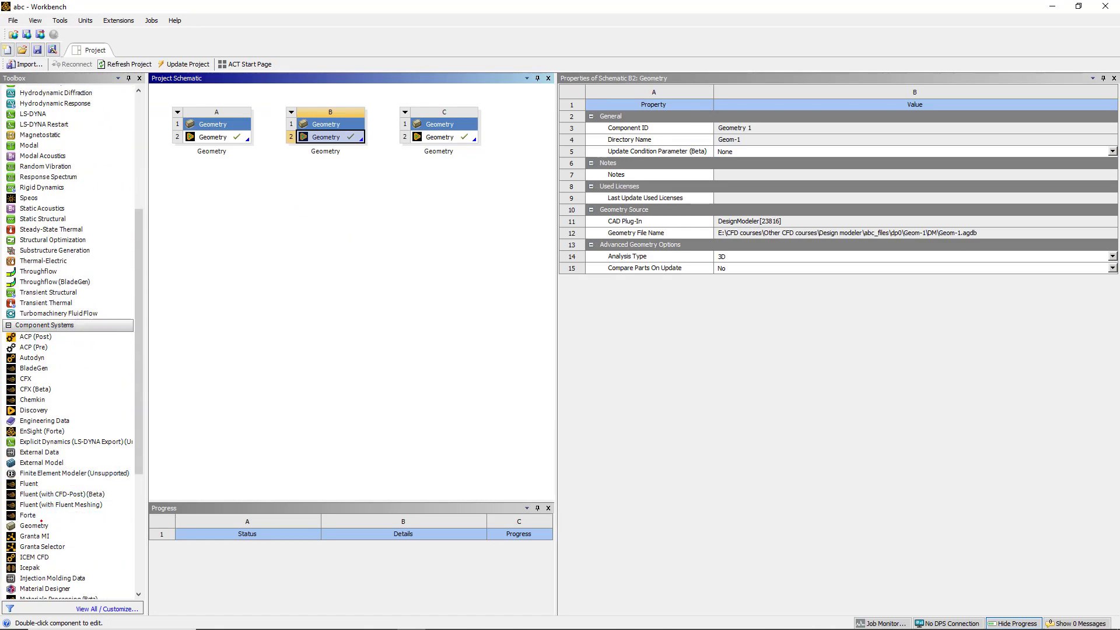
scroll(47, 522, down, 3)
drag(32, 536, 339, 137)
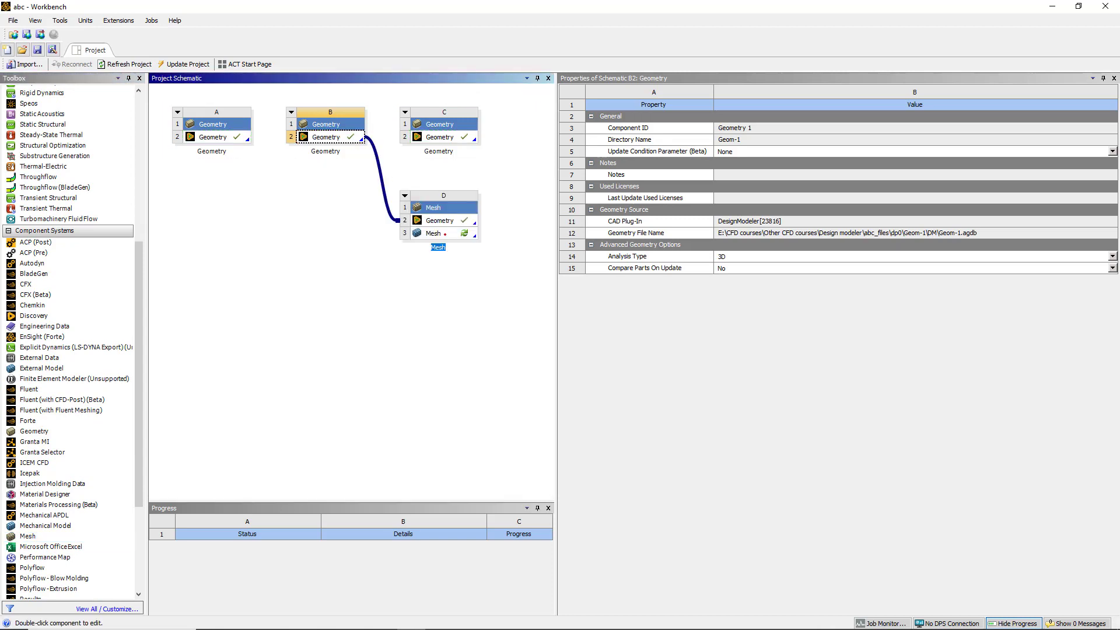
double_click(445, 234)
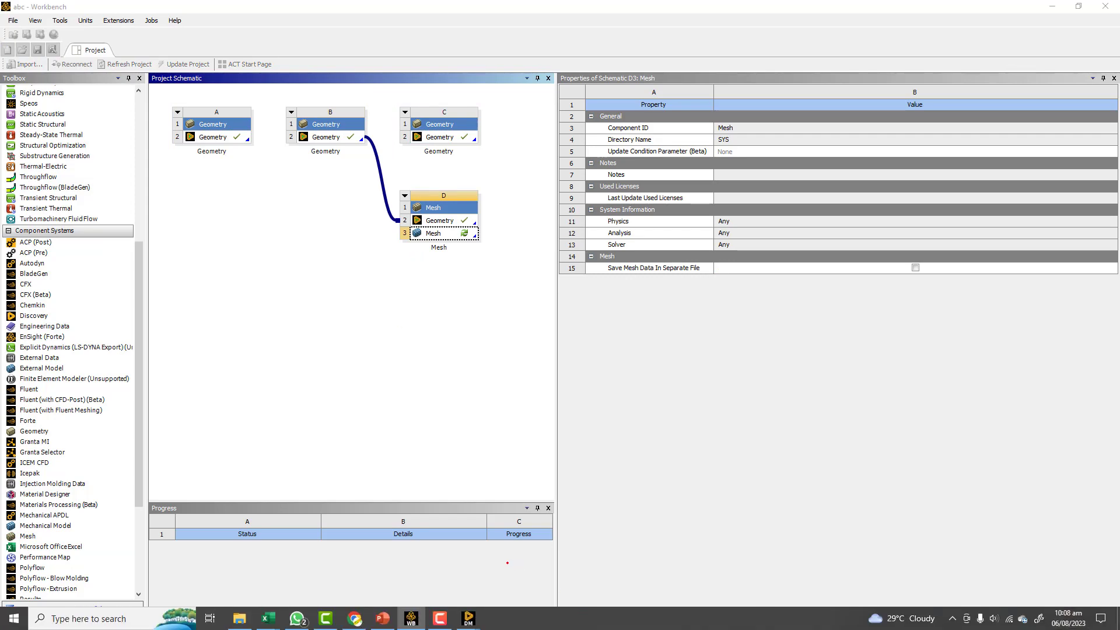
Step: Return to geometry B in DesignModeler and create a named selection "inlet" from the enclosure's end face on the -X side
mouse_move(468, 618)
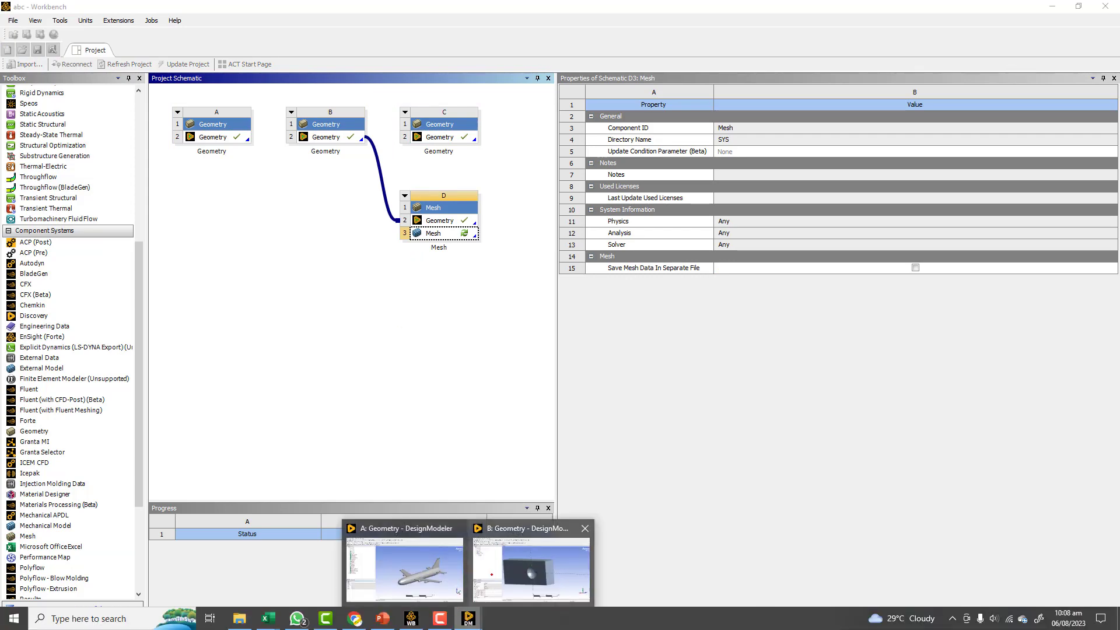
click(532, 563)
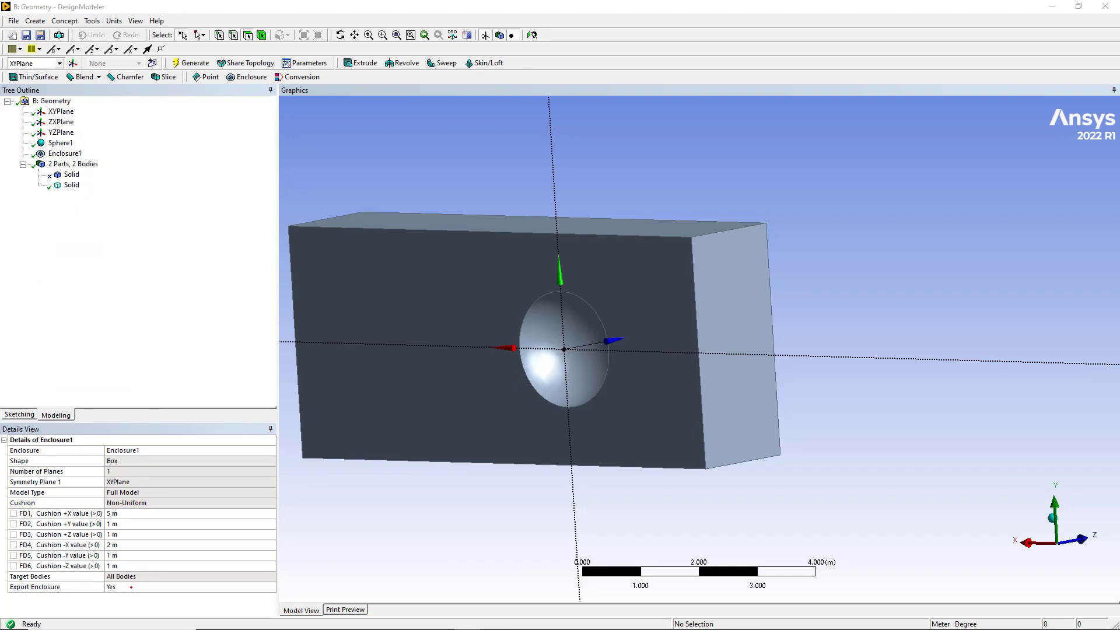
middle_drag(439, 287, 686, 315)
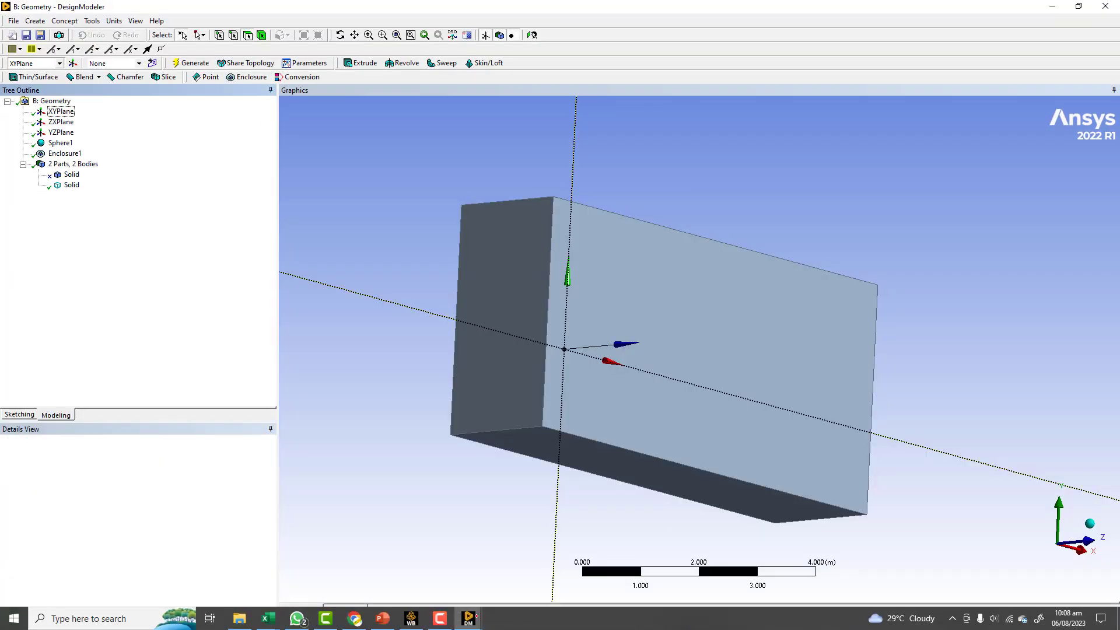
mouse_move(468, 618)
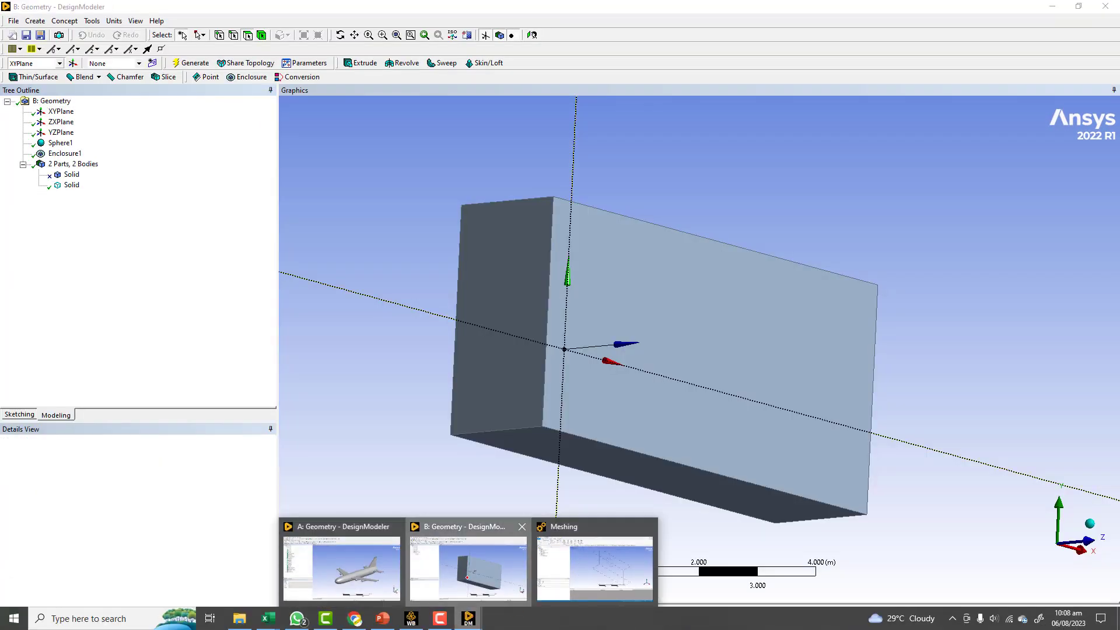
click(467, 577)
middle_drag(524, 373, 350, 249)
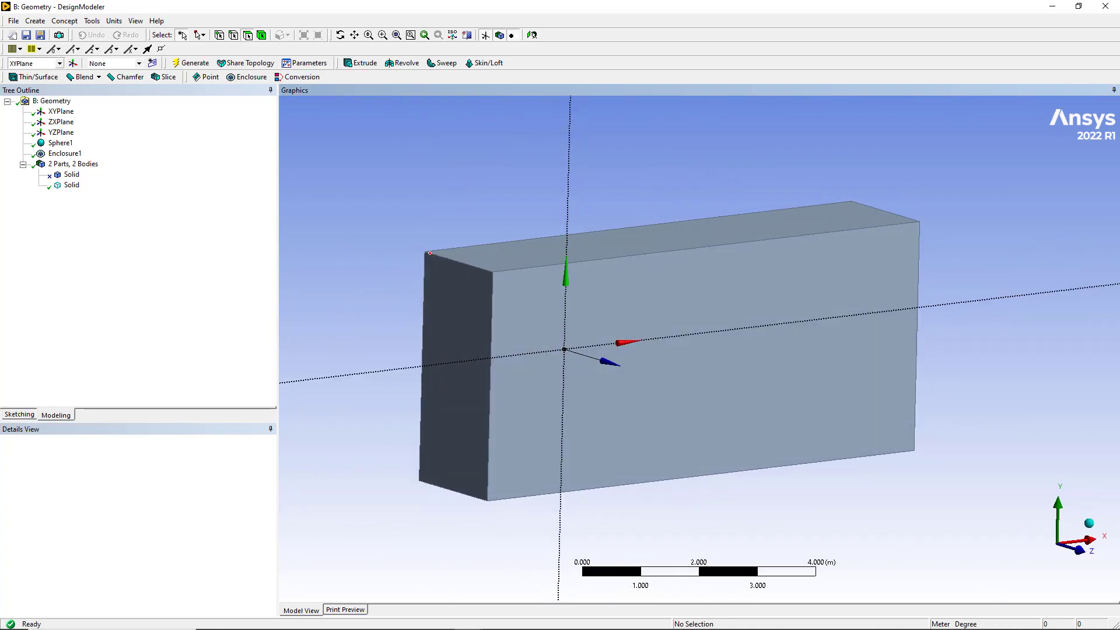
click(459, 286)
right_click(347, 215)
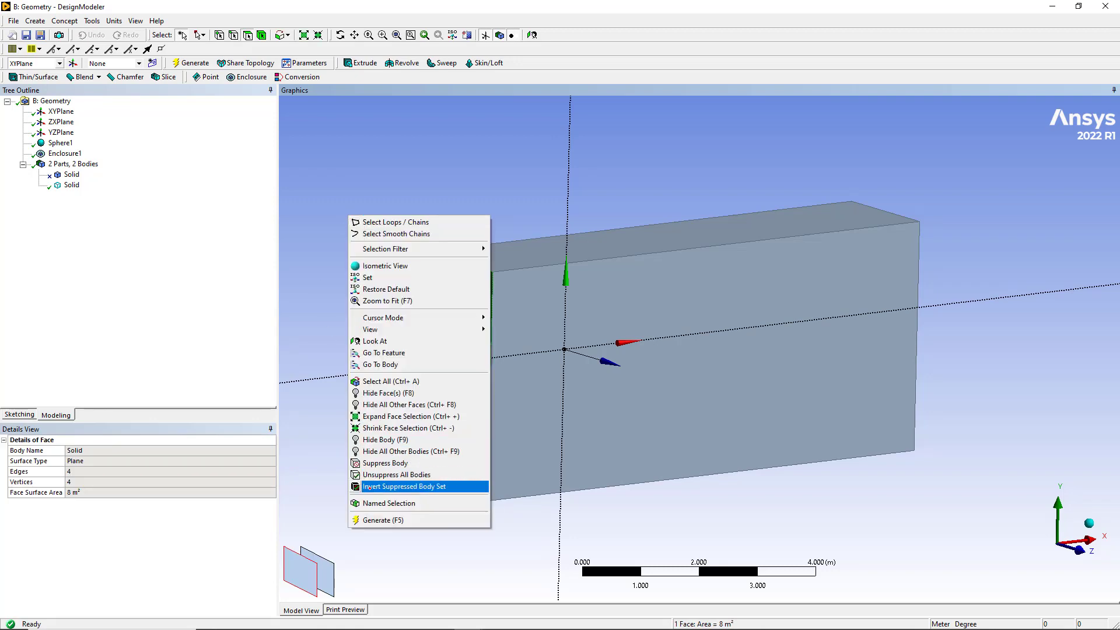
click(379, 503)
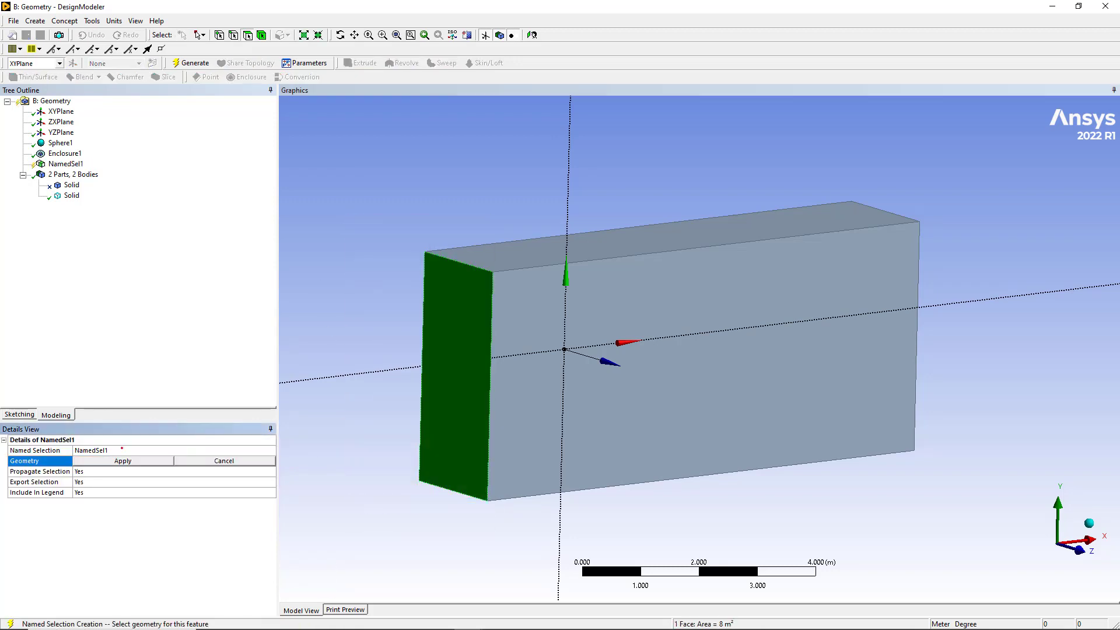
text(inlet)
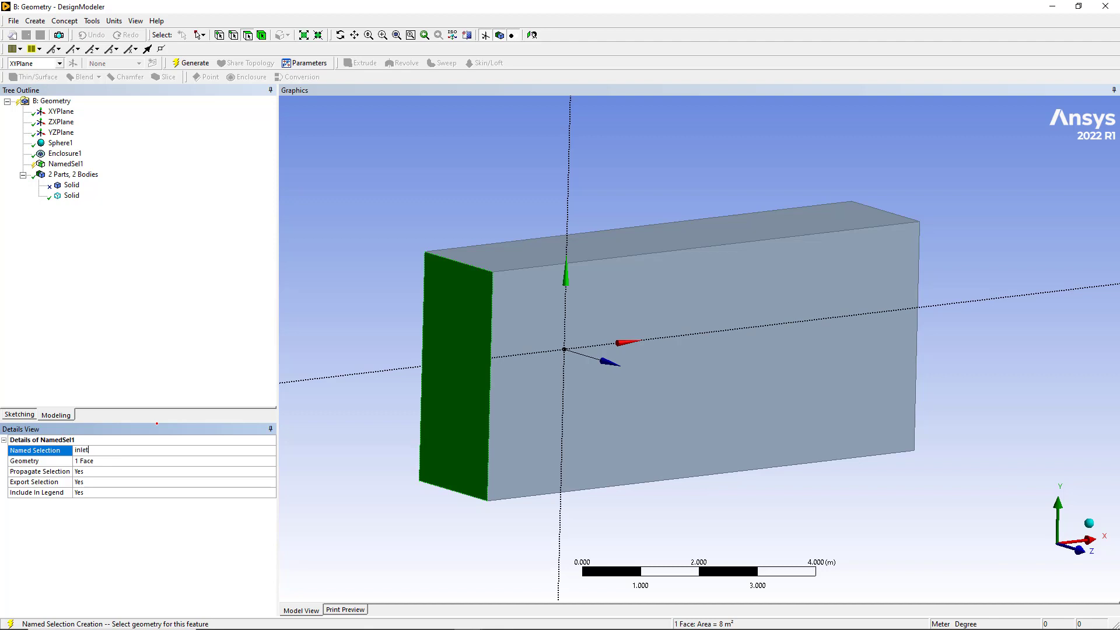
key(Return)
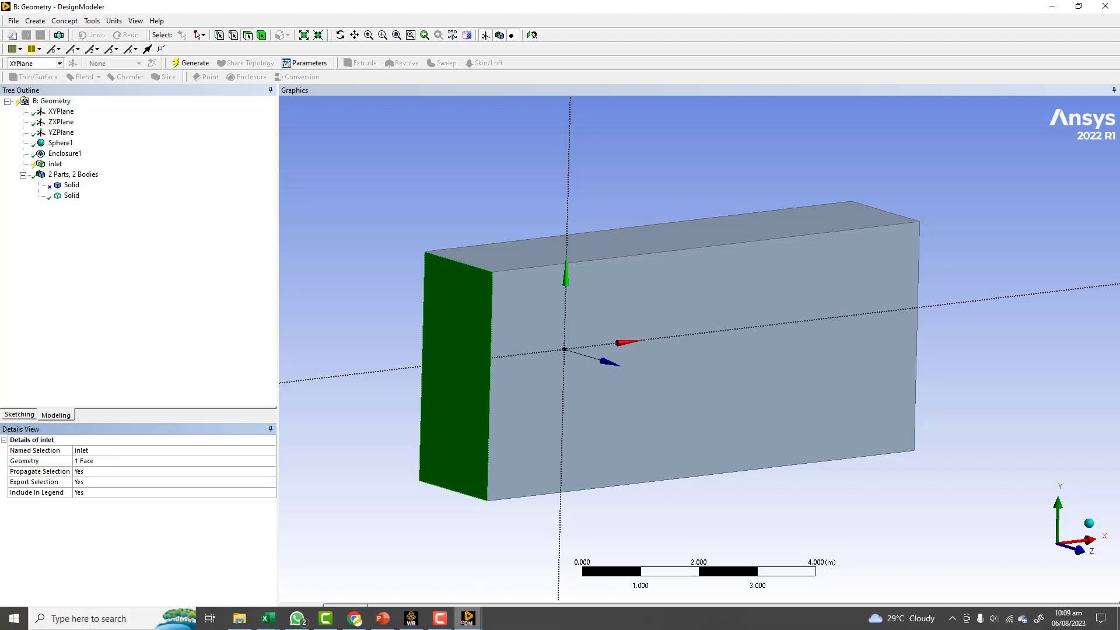
Step: Switch to Meshing and examine the faces covered by the imported Open Domain and Symmetry:XYPlane named selections
mouse_move(468, 618)
click(588, 567)
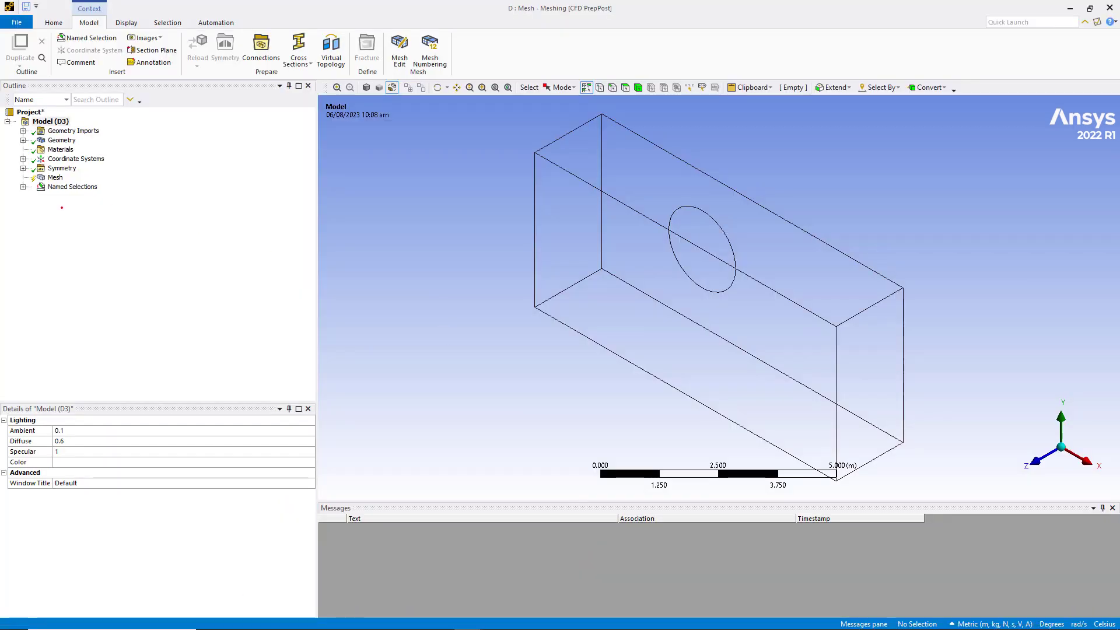
click(22, 186)
click(82, 196)
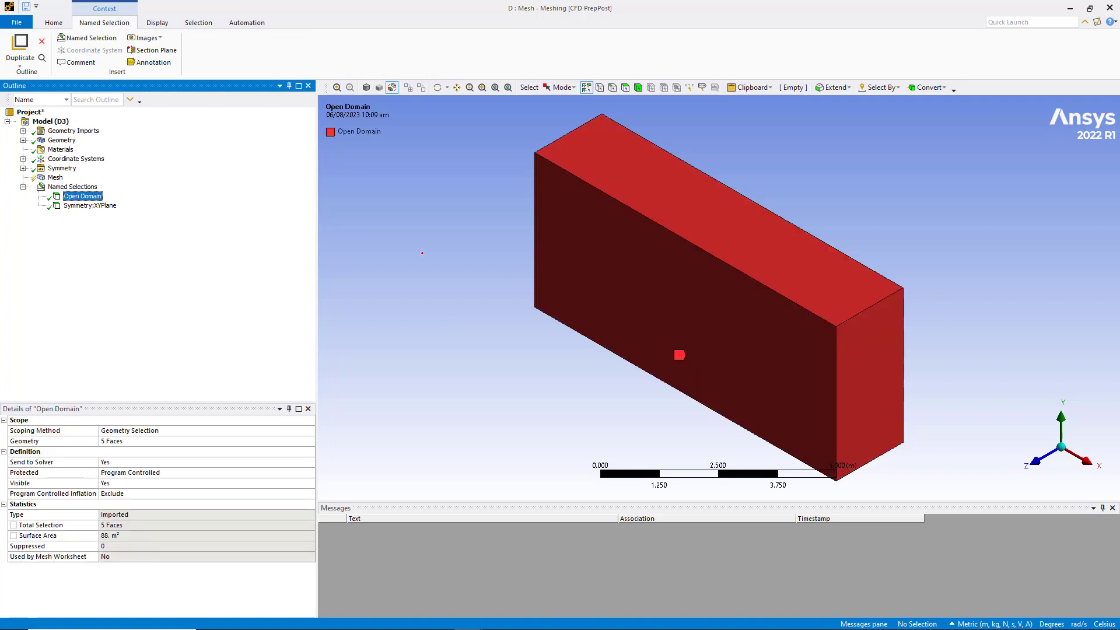
middle_drag(424, 203, 363, 169)
middle_drag(563, 303, 463, 362)
middle_drag(518, 242, 496, 175)
click(90, 205)
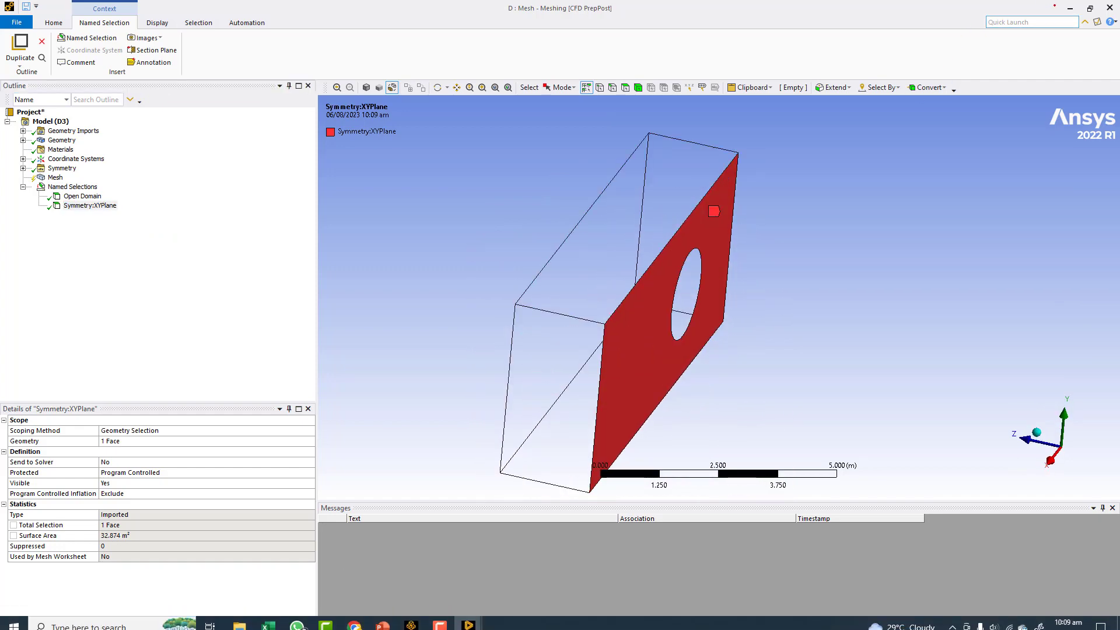
Step: Switch back to geometry B in DesignModeler and generate the inlet named selection
click(468, 623)
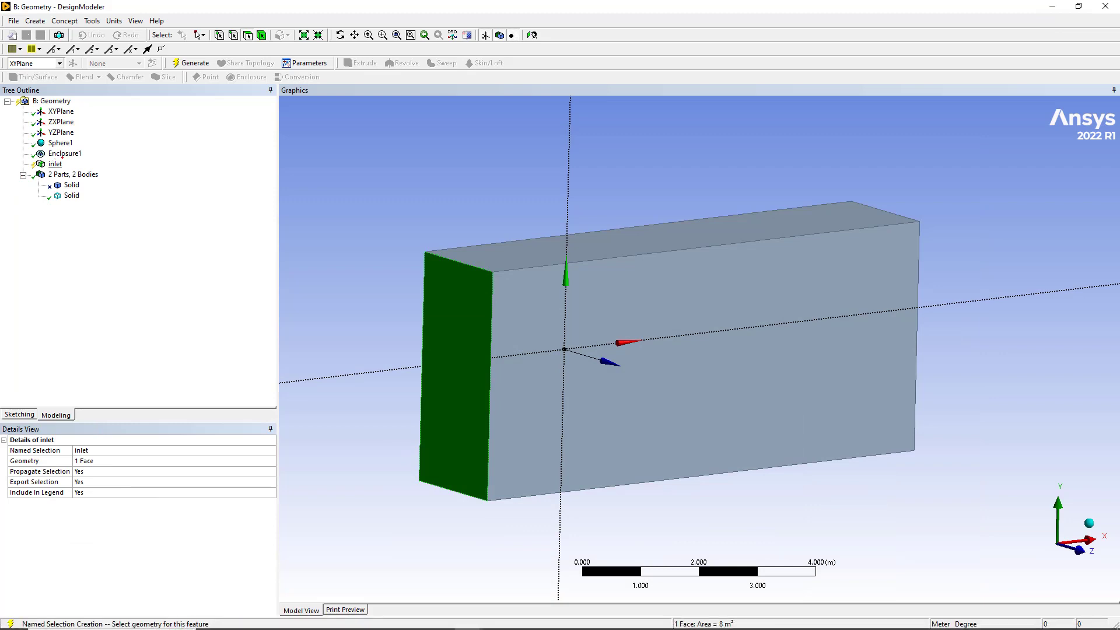
click(64, 153)
right_click(91, 157)
click(108, 161)
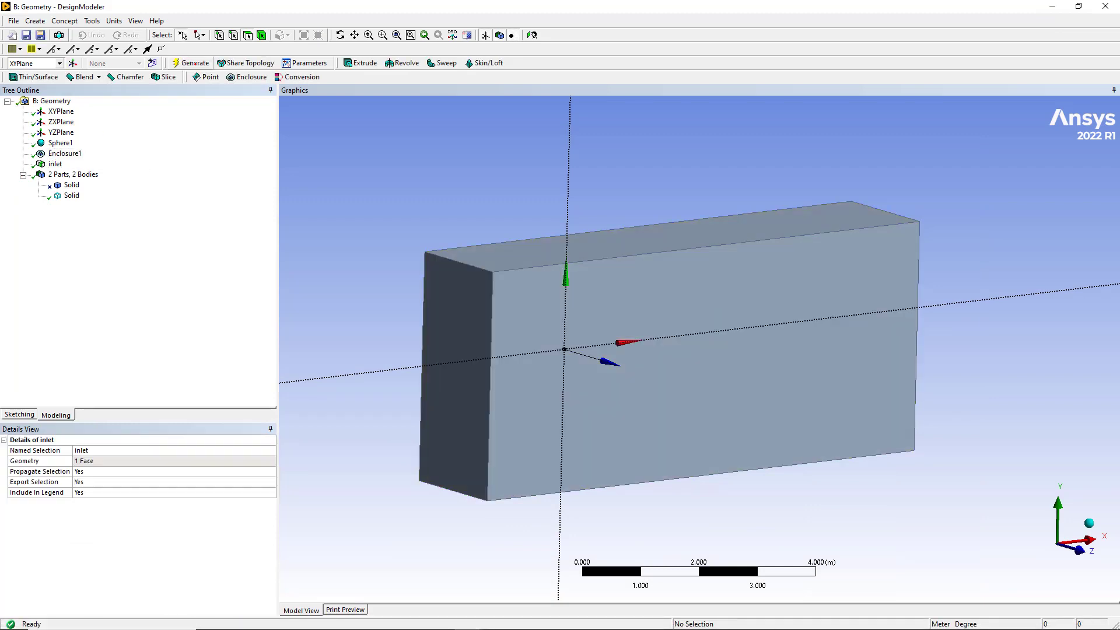
Step: Edit Enclosure1 to use 0 symmetry planes and generate the full box domain
right_click(64, 155)
click(96, 163)
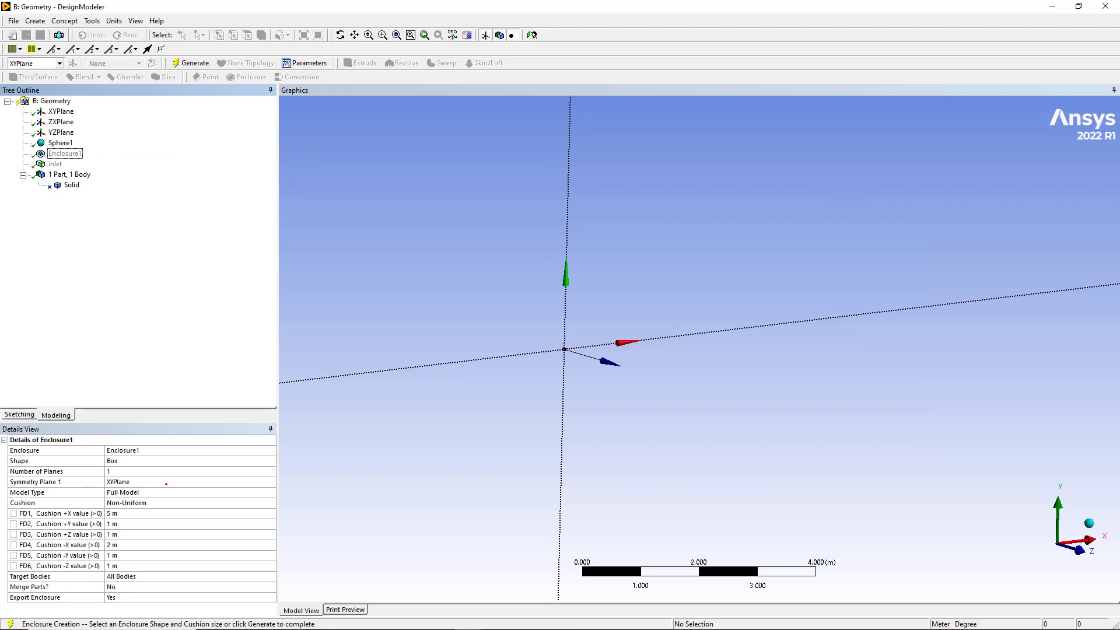
click(145, 471)
click(144, 471)
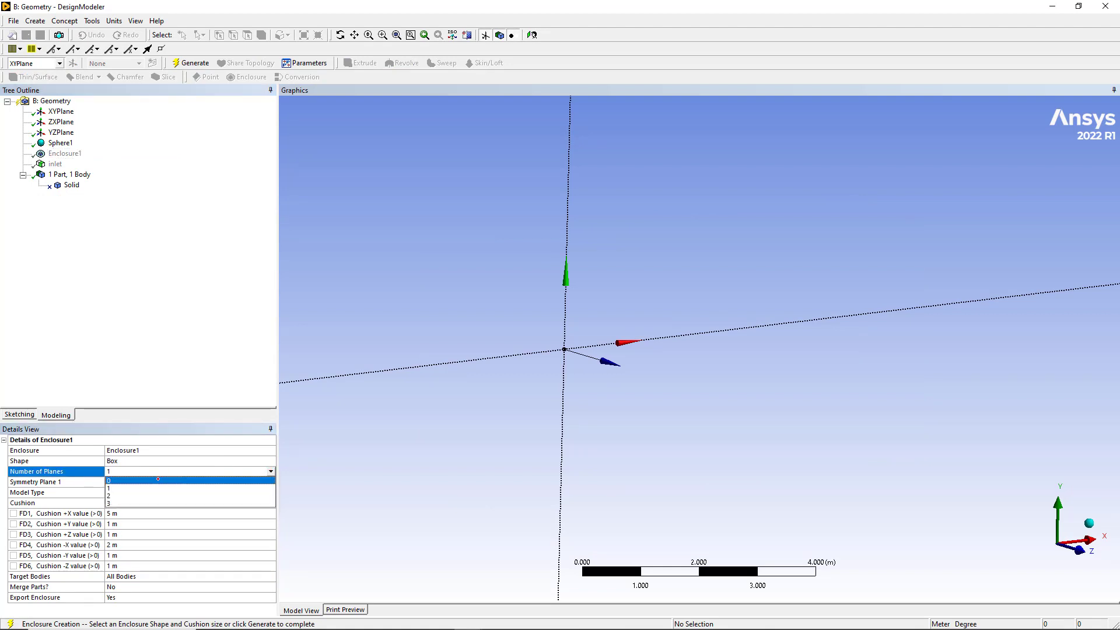
click(142, 481)
click(191, 63)
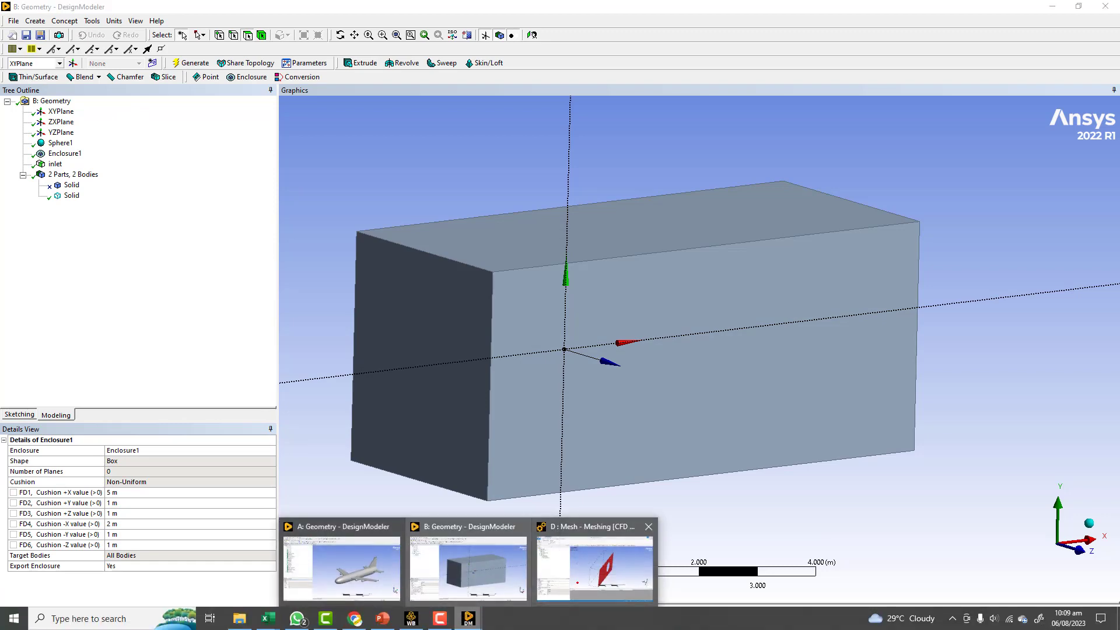
Step: Switch to the Meshing window and update the model's geometry from source
click(603, 559)
right_click(50, 121)
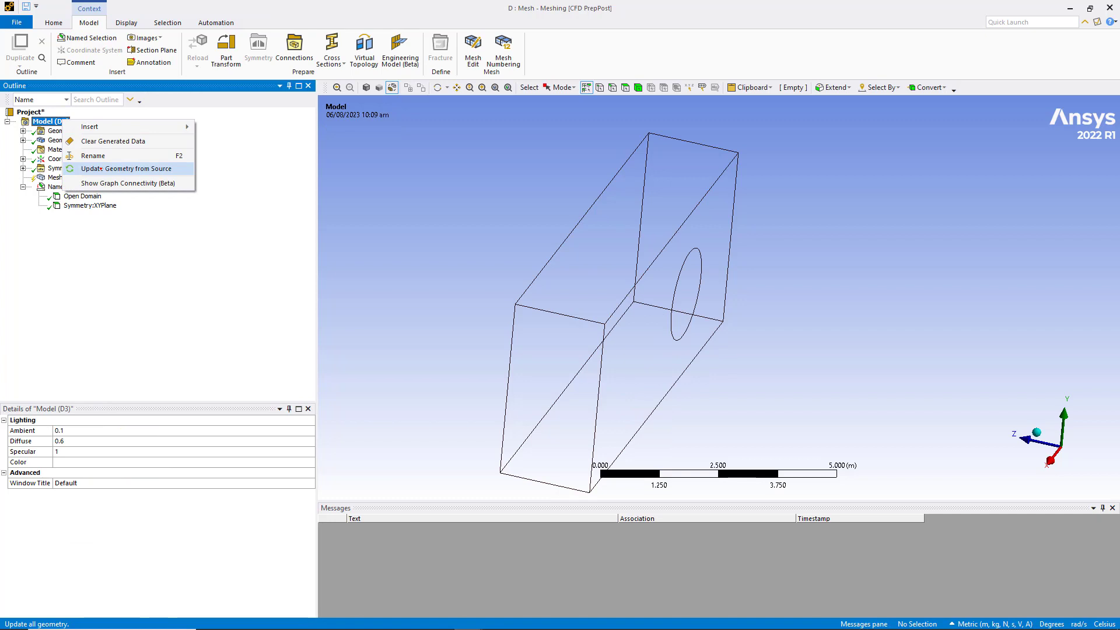
click(102, 168)
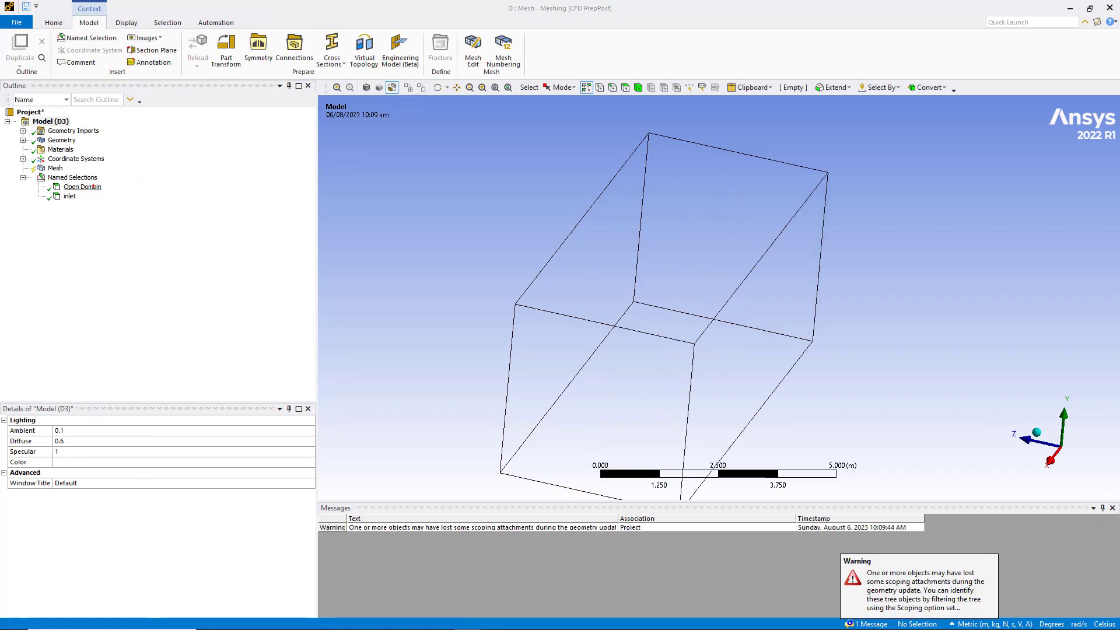
Step: Examine which enclosure faces the imported Open Domain named selection covers, viewing the box from several sides
click(93, 187)
mouse_move(567, 342)
middle_down()
mouse_move(594, 357)
mouse_move(681, 338)
mouse_move(604, 322)
mouse_move(582, 350)
middle_up()
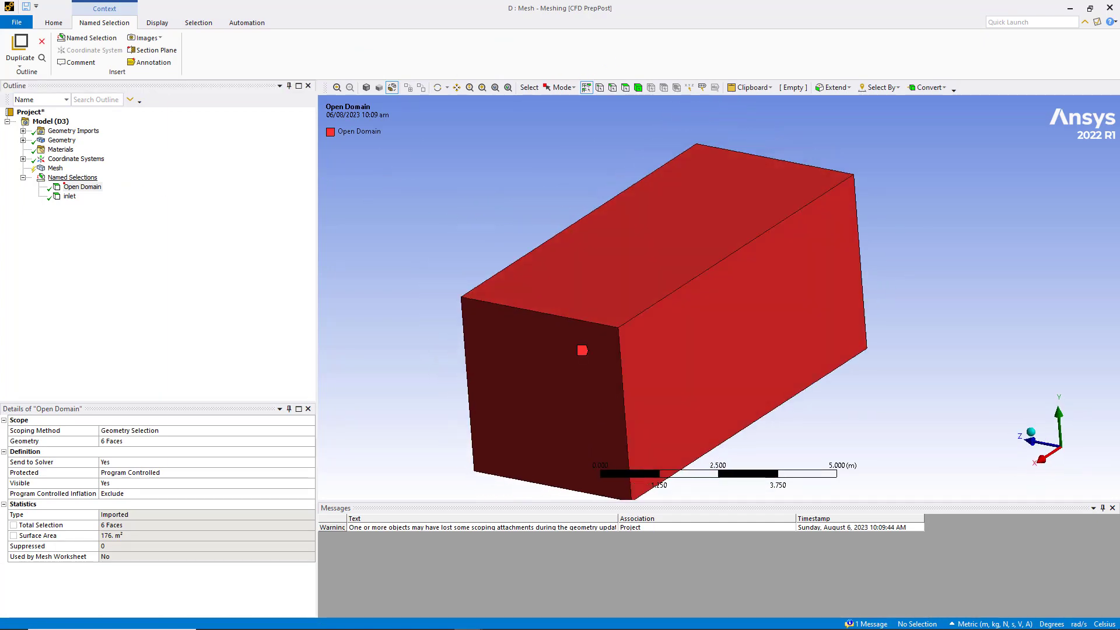
key(Down)
middle_drag(543, 295, 748, 312)
key(Up)
mouse_move(737, 369)
middle_down()
mouse_move(750, 363)
mouse_move(715, 387)
mouse_move(719, 376)
middle_up()
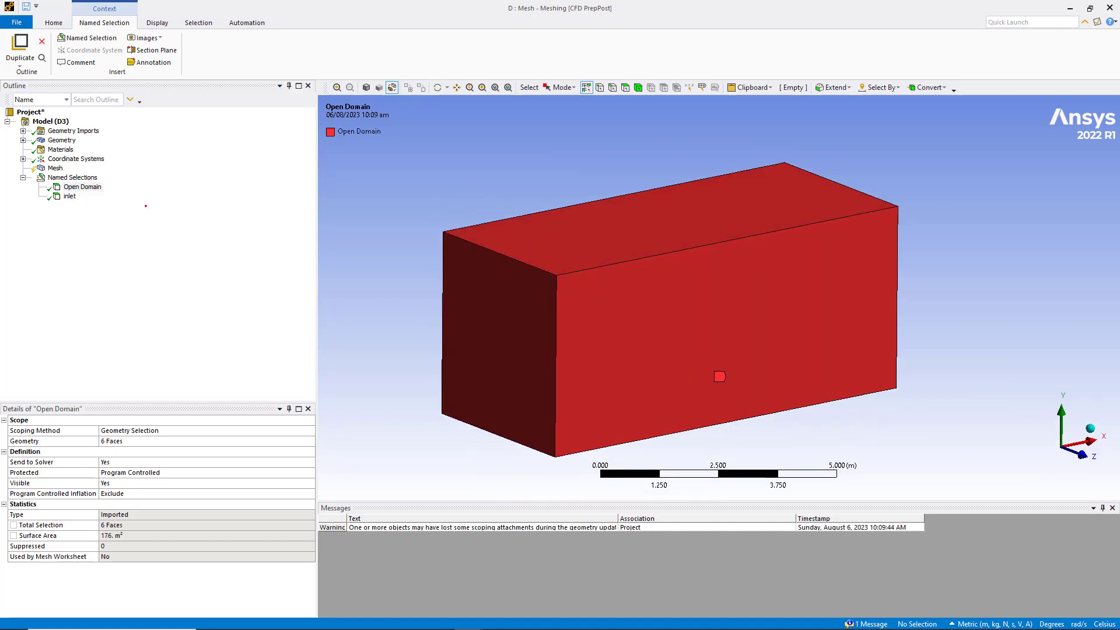
click(85, 187)
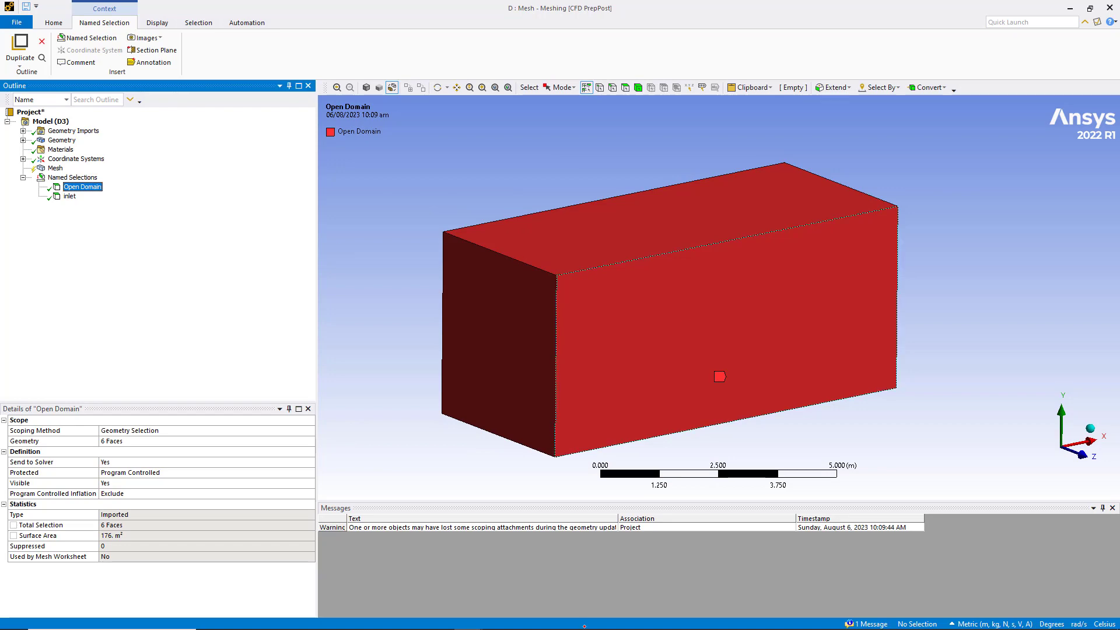
Step: Return to geometry B in DesignModeler, set Export Enclosure to No for Enclosure1, and generate it
mouse_move(525, 621)
click(468, 619)
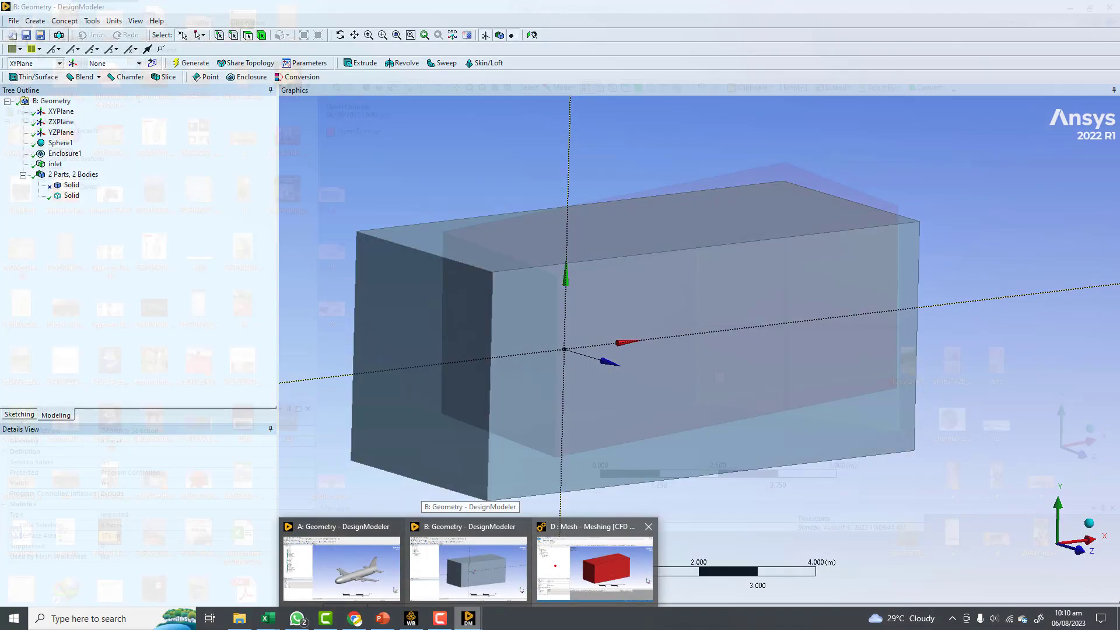
click(468, 565)
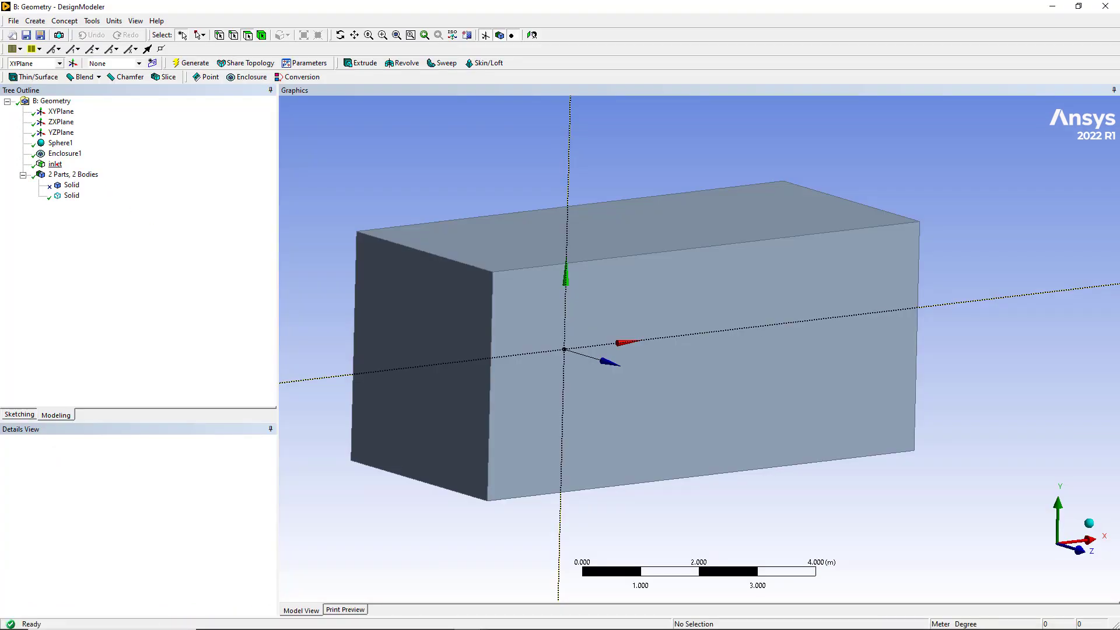
click(64, 154)
right_click(65, 154)
click(84, 160)
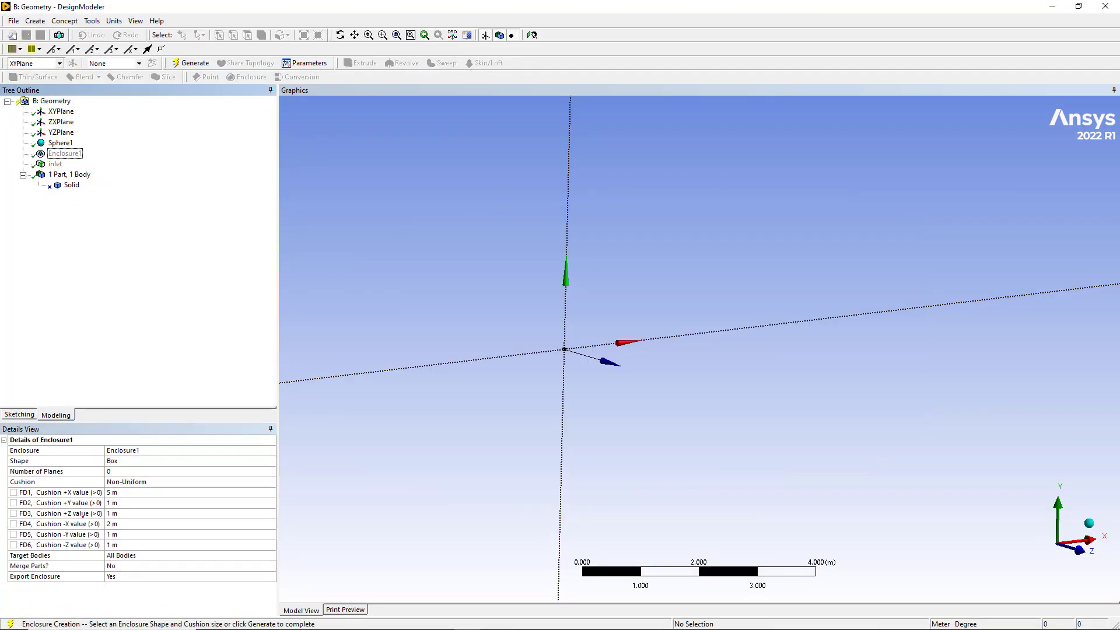
click(141, 575)
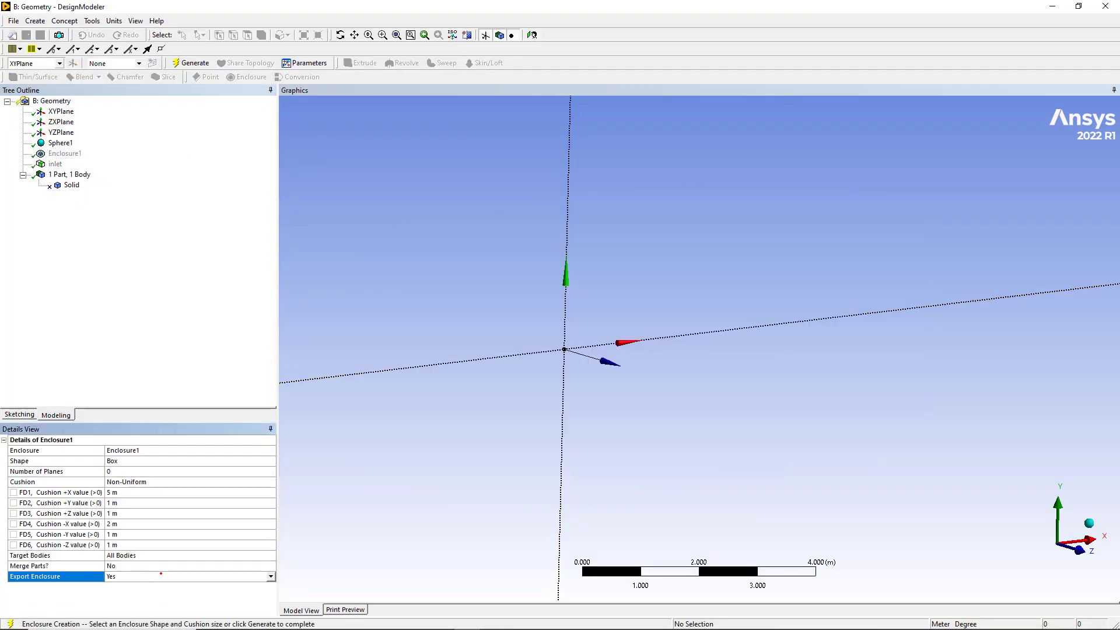
click(270, 576)
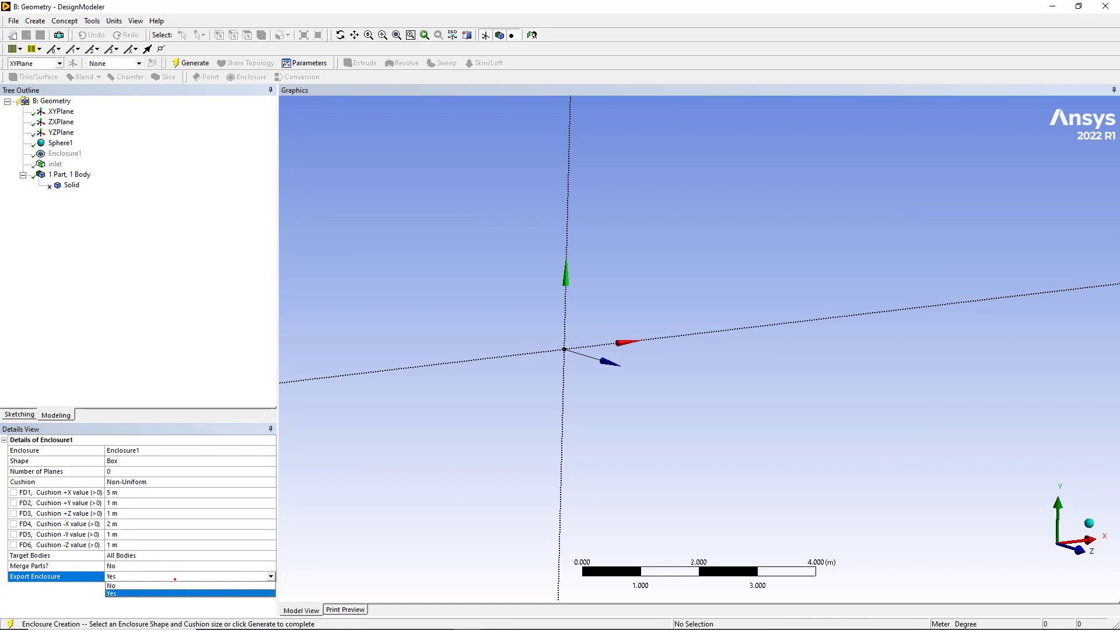
click(175, 593)
click(190, 63)
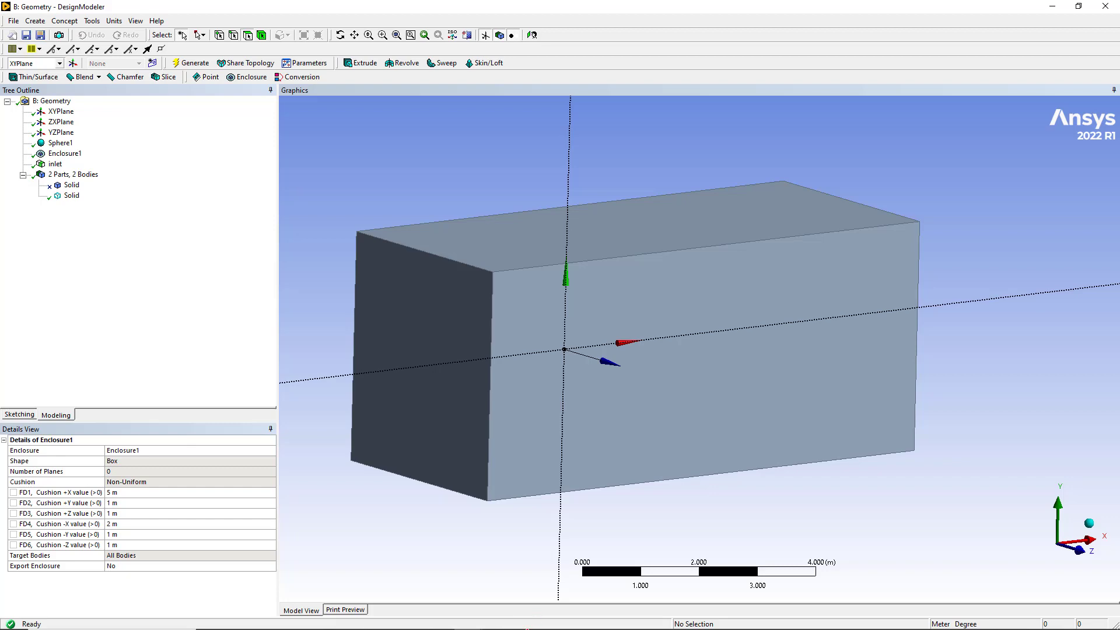
Step: Switch back to Meshing and update the geometry from source with the enclosure export turned off
mouse_move(468, 623)
click(601, 565)
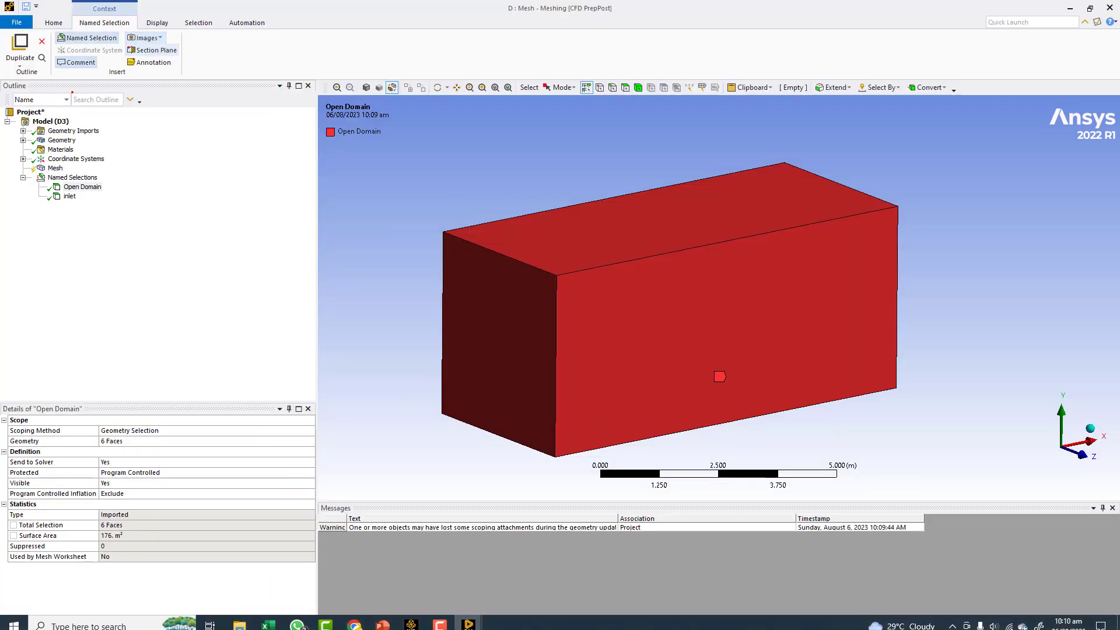
right_click(49, 121)
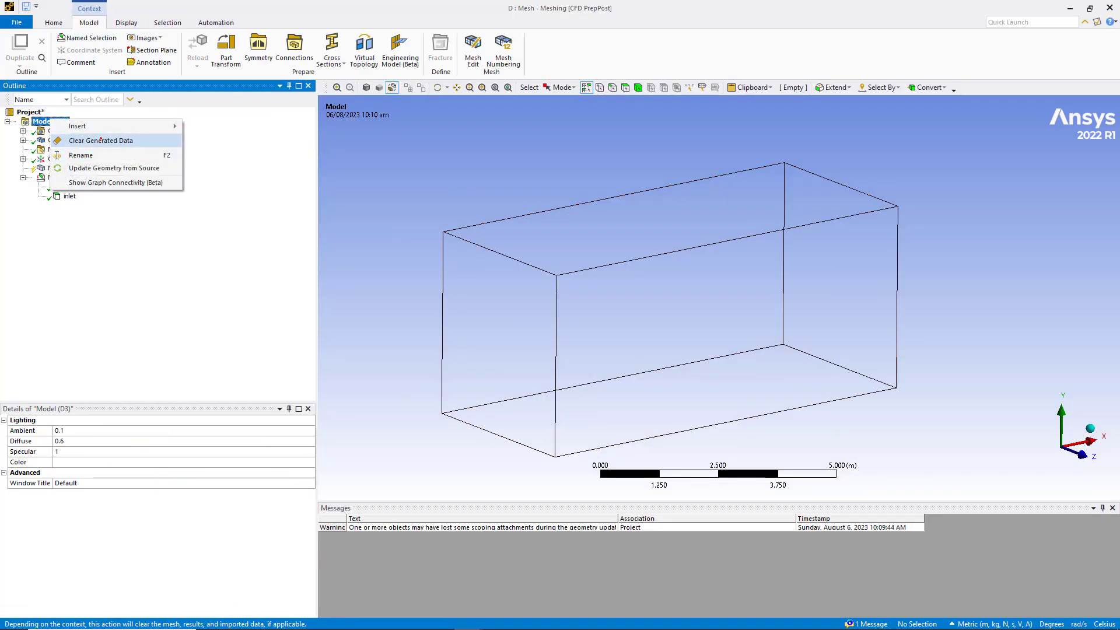
click(102, 168)
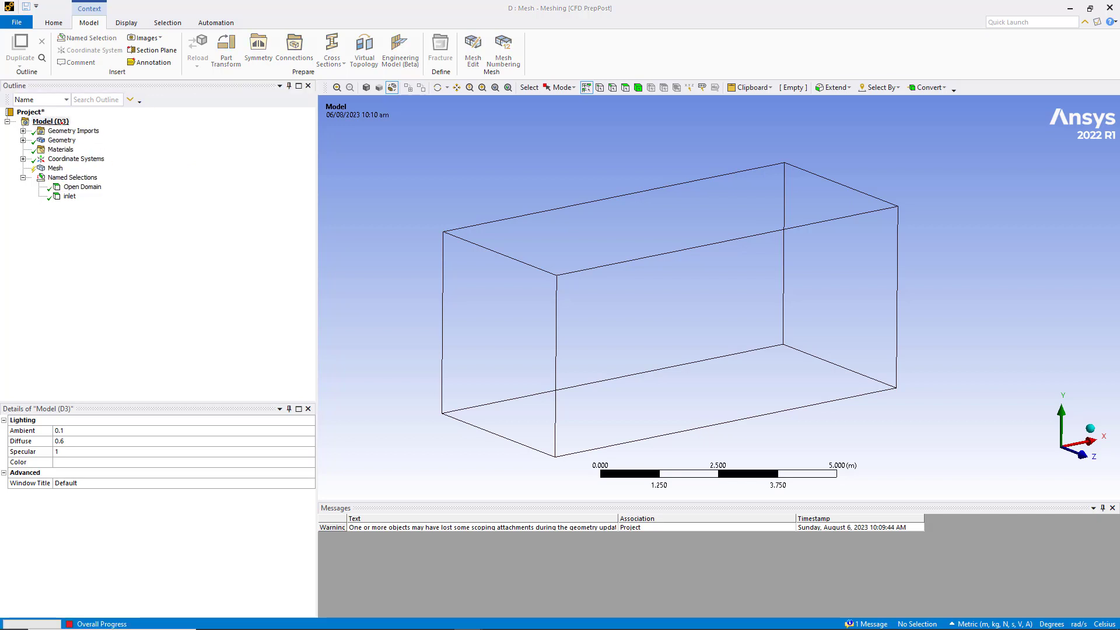
Step: Check the imported named selections and examine the face covered by inlet
click(69, 187)
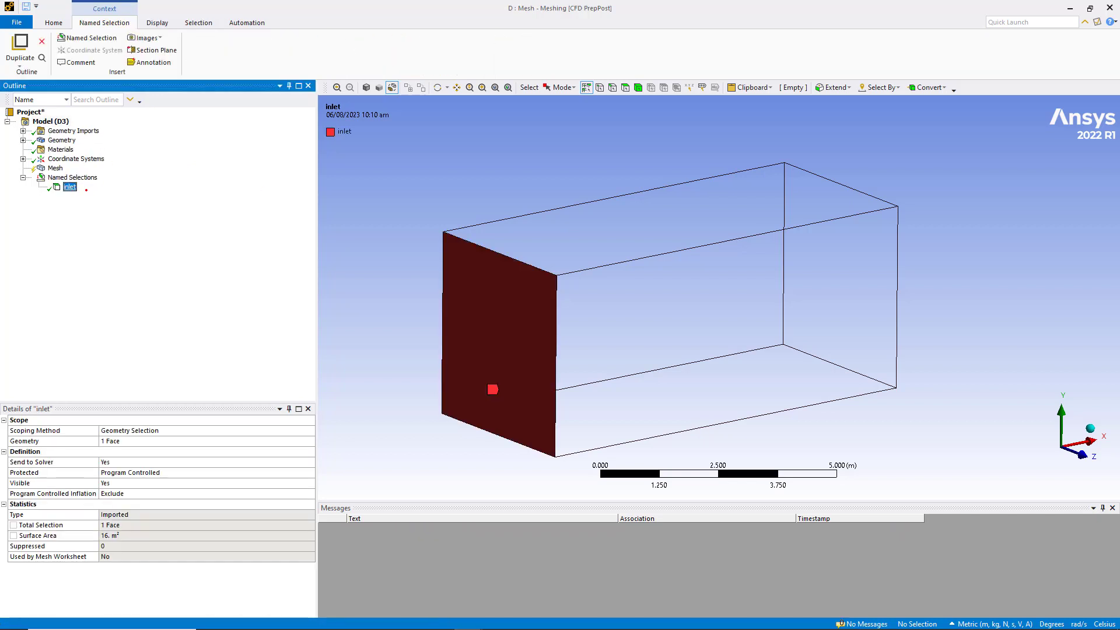
mouse_move(493, 388)
middle_down()
mouse_move(570, 380)
mouse_move(465, 391)
middle_up()
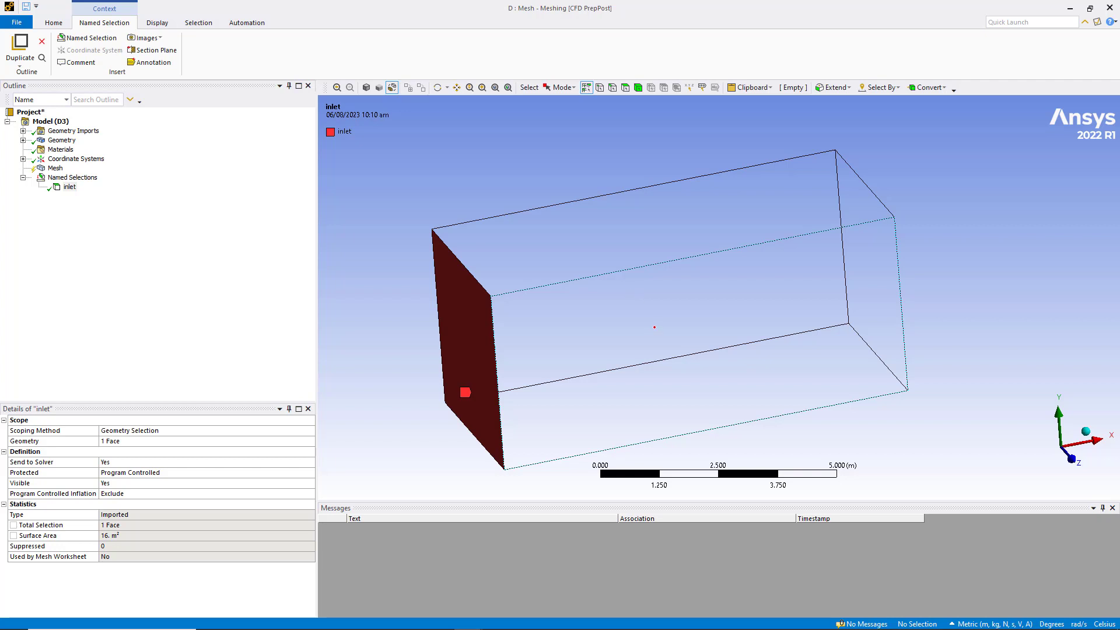
middle_drag(654, 327, 661, 296)
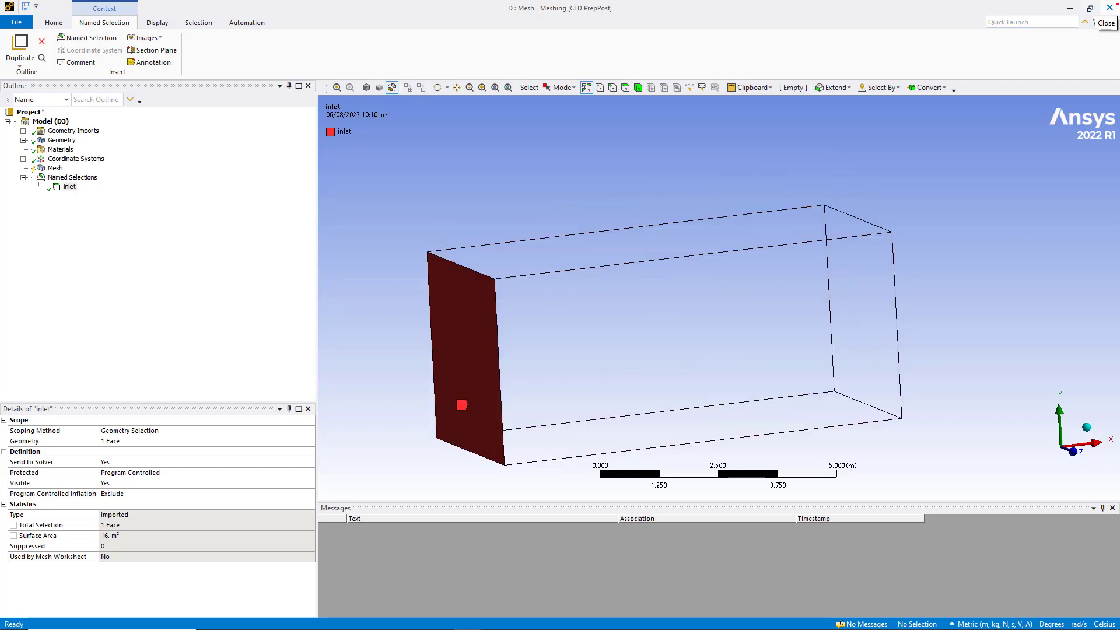
middle_drag(595, 291, 646, 299)
scroll(646, 298, down, 1)
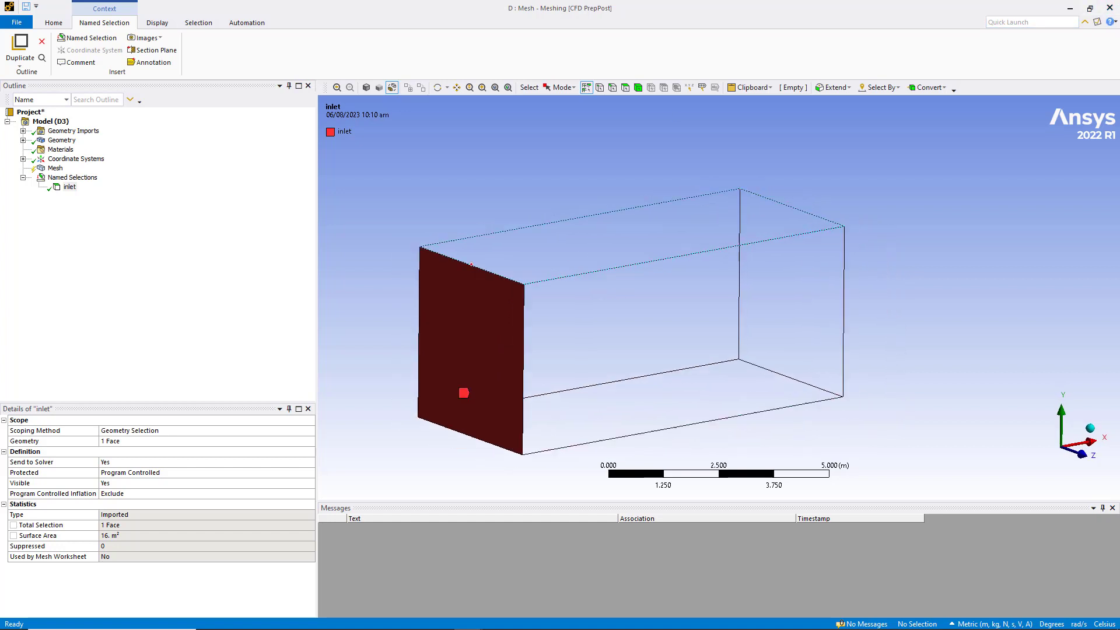
Step: Return to geometry B in DesignModeler and edit Enclosure1 to use 2 symmetry planes, with XYPlane as Symmetry Plane 1
mouse_move(487, 628)
click(468, 561)
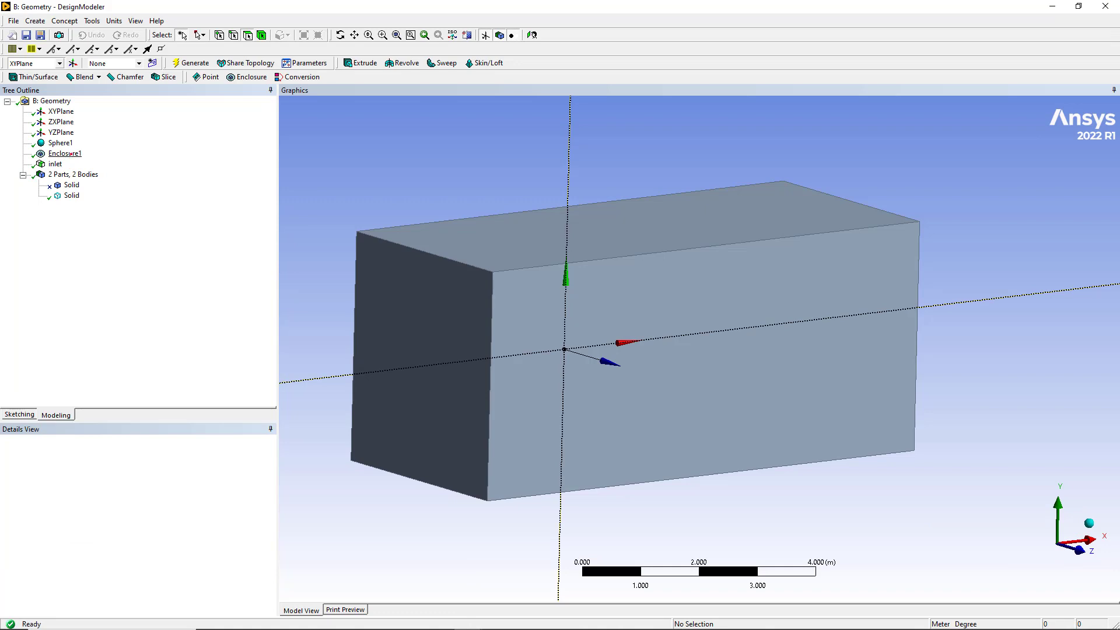
right_click(68, 153)
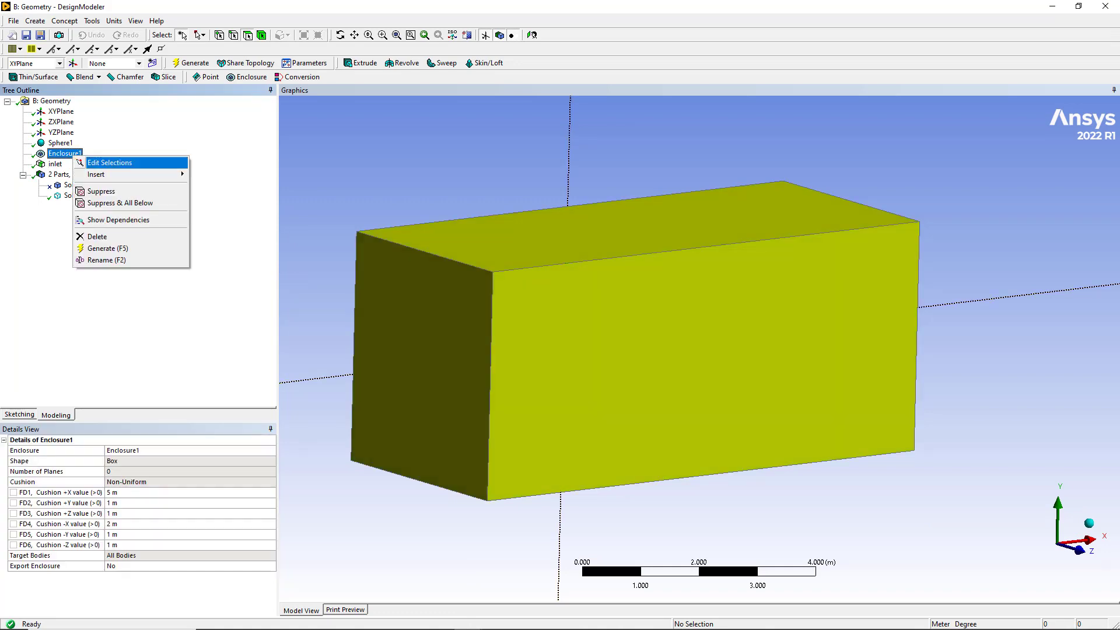
click(96, 160)
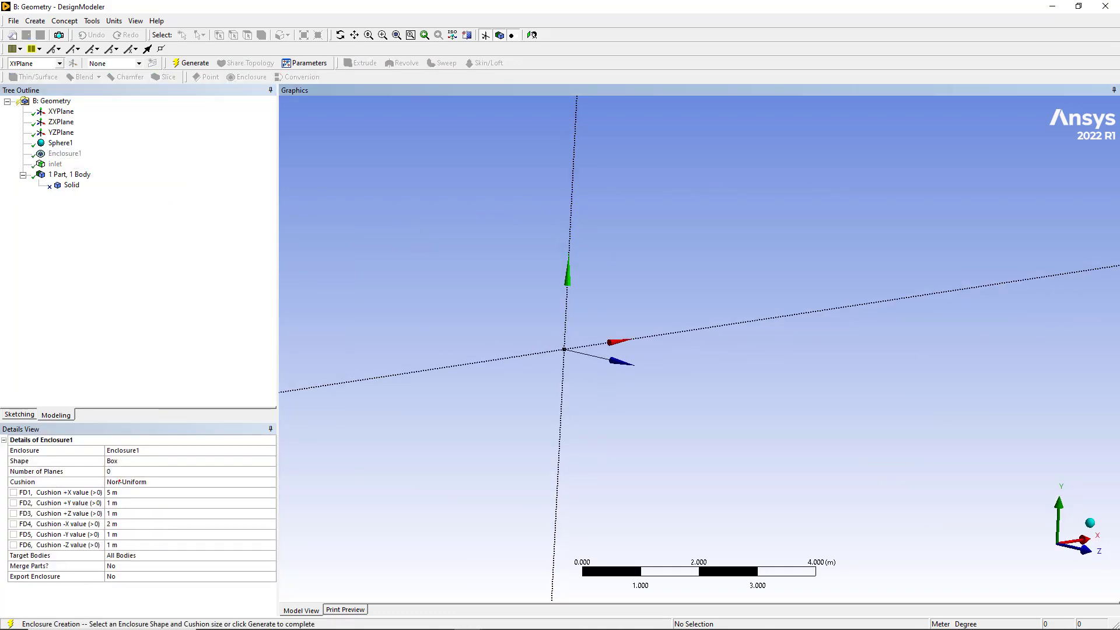
click(252, 471)
click(270, 471)
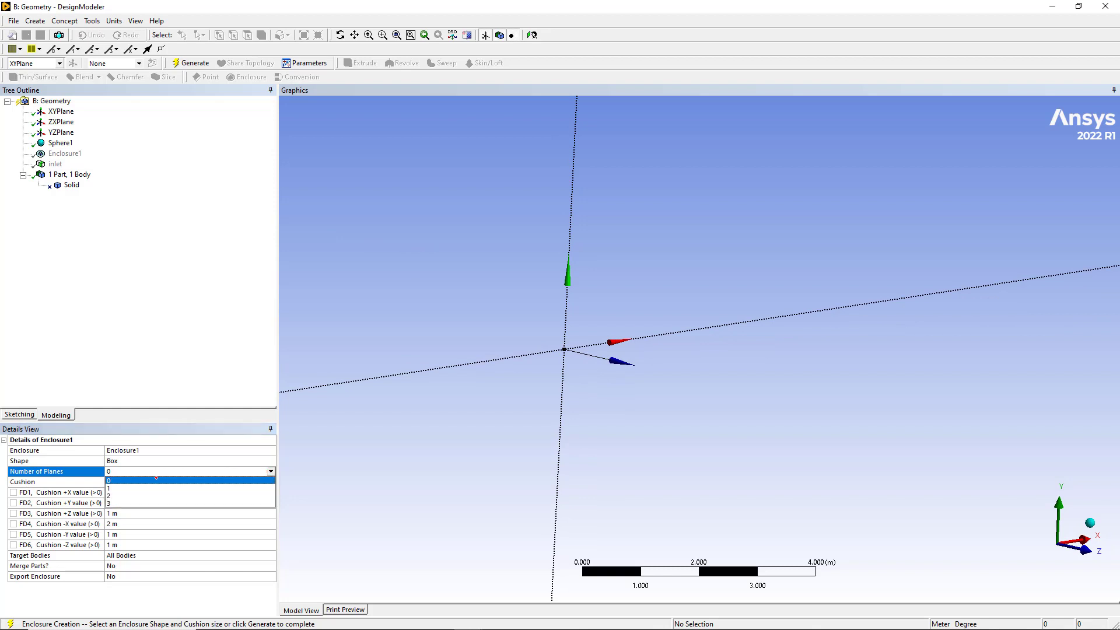
click(123, 496)
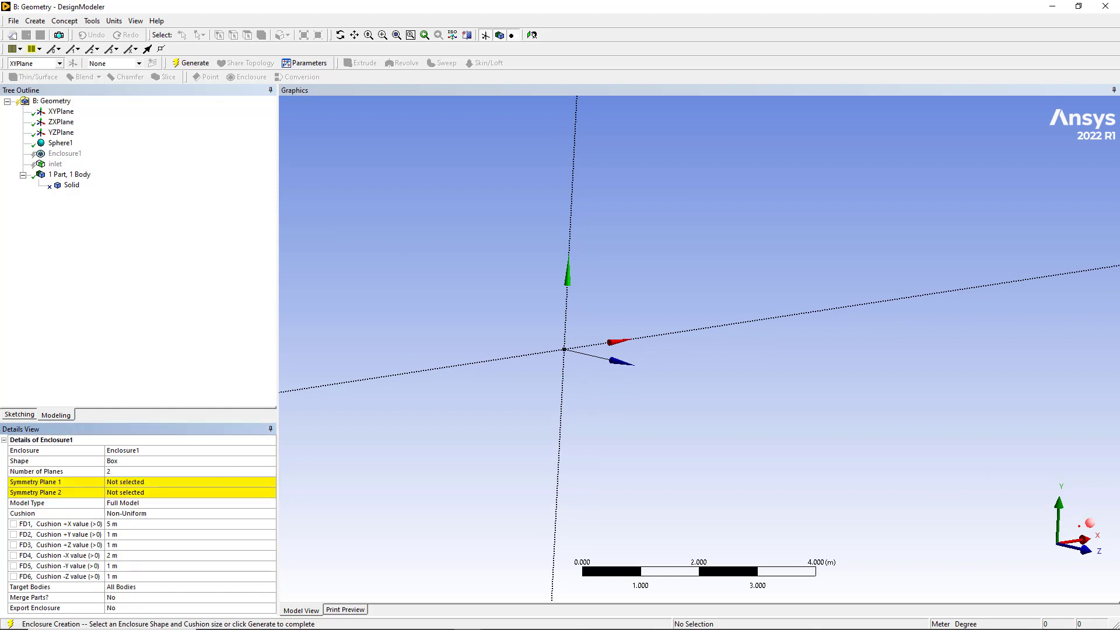
click(117, 481)
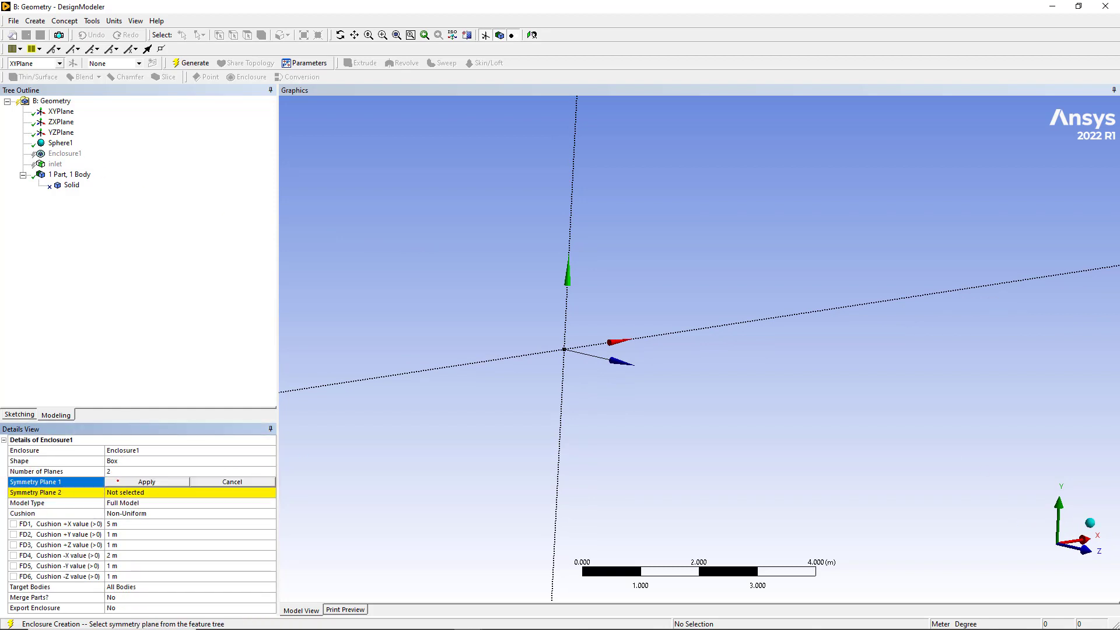
click(60, 111)
click(169, 481)
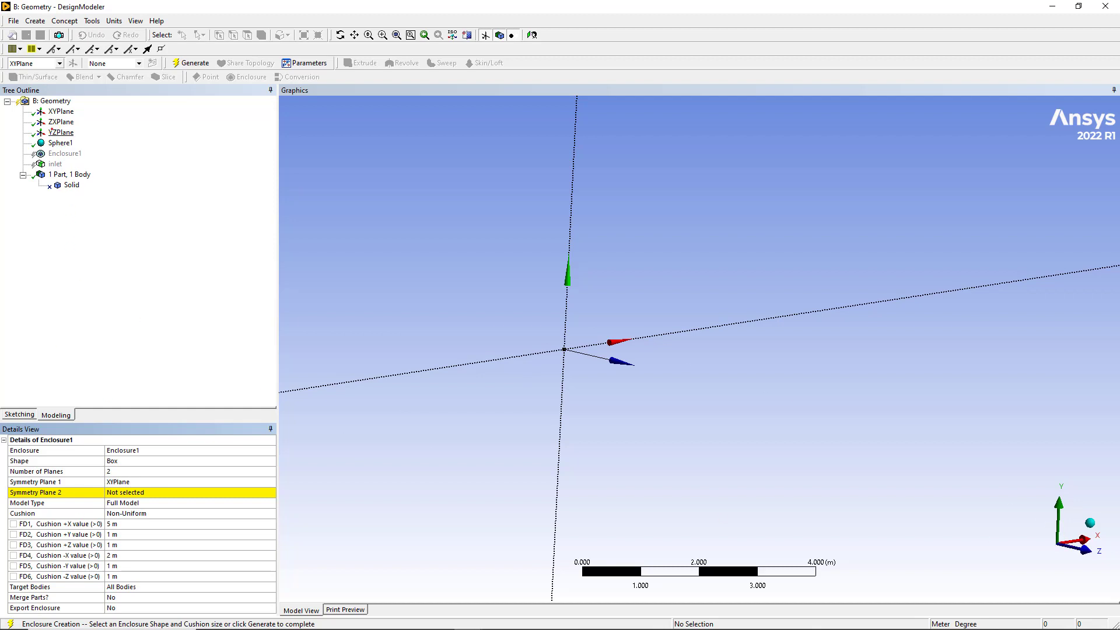
Step: Assign ZXPlane as Symmetry Plane 2 of Enclosure1, generate it, and inspect the sphere cutout at the symmetry faces
click(60, 122)
click(141, 492)
click(141, 492)
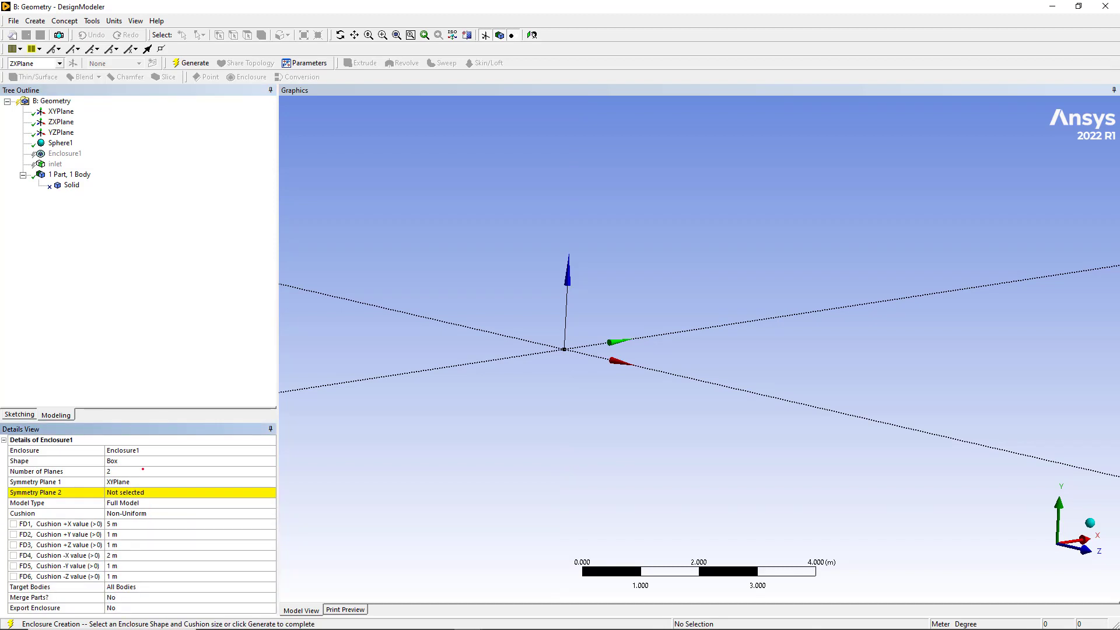
click(147, 491)
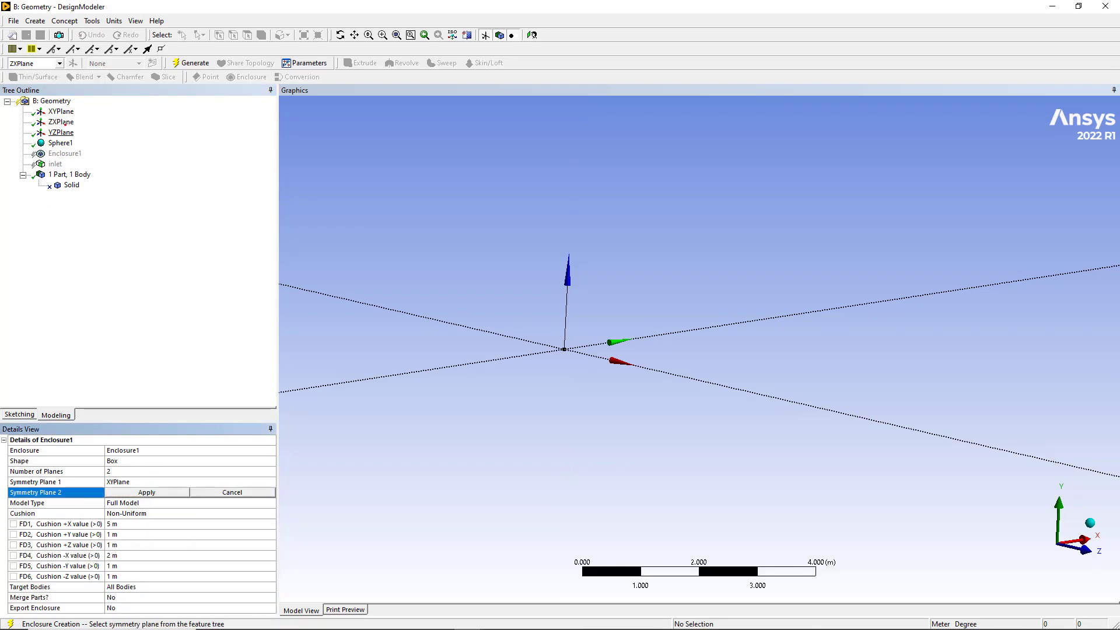
click(60, 122)
click(138, 492)
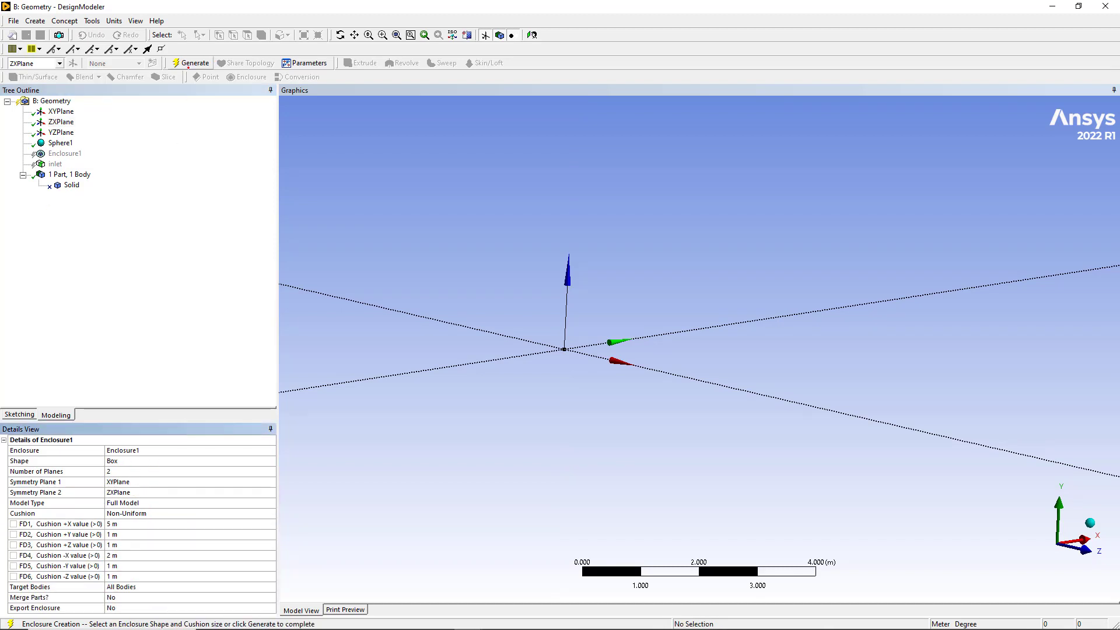
click(191, 63)
scroll(423, 282, up, 3)
middle_drag(381, 295, 524, 290)
scroll(523, 290, up, 3)
ctrl+middle_drag(464, 324, 644, 289)
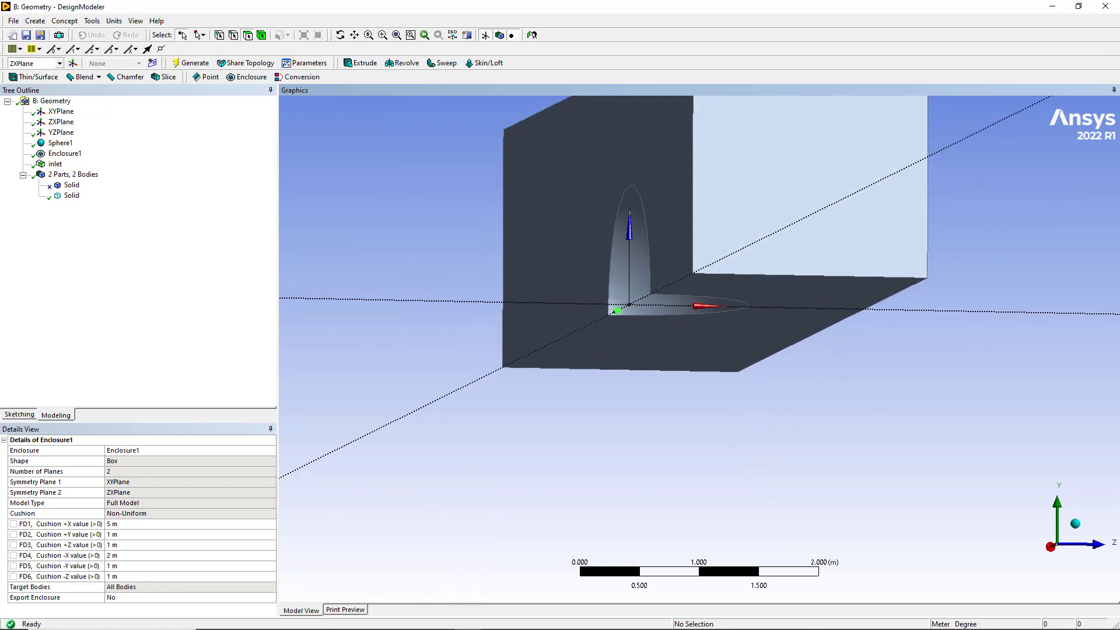
Step: Switch to geometry A in DesignModeler and examine the airplane body
click(468, 618)
click(469, 566)
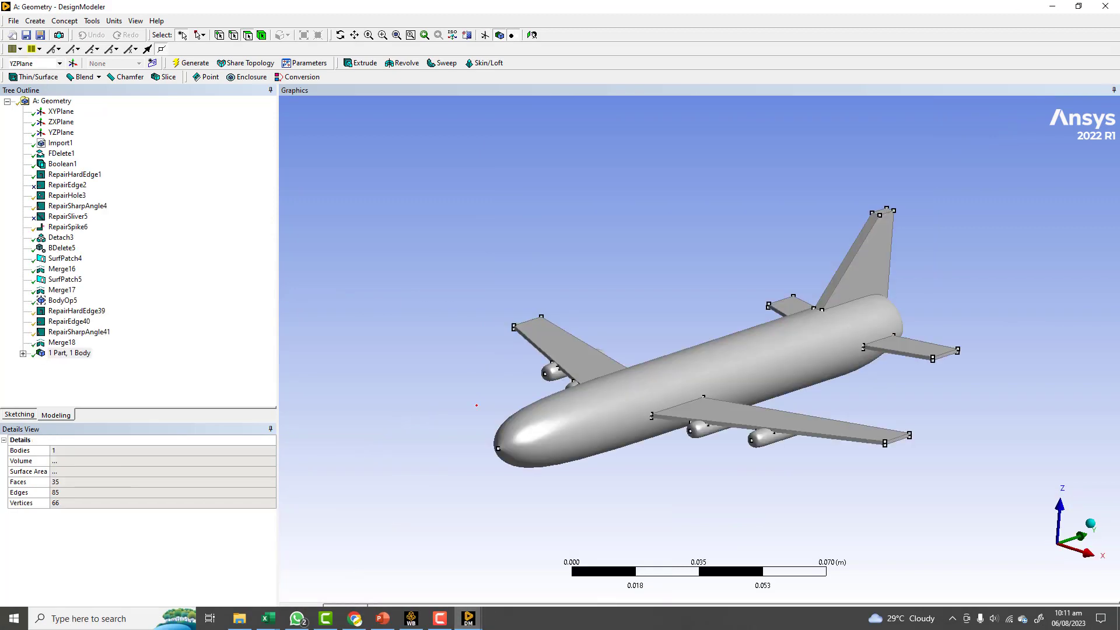
middle_drag(518, 346, 484, 360)
scroll(550, 368, up, 4)
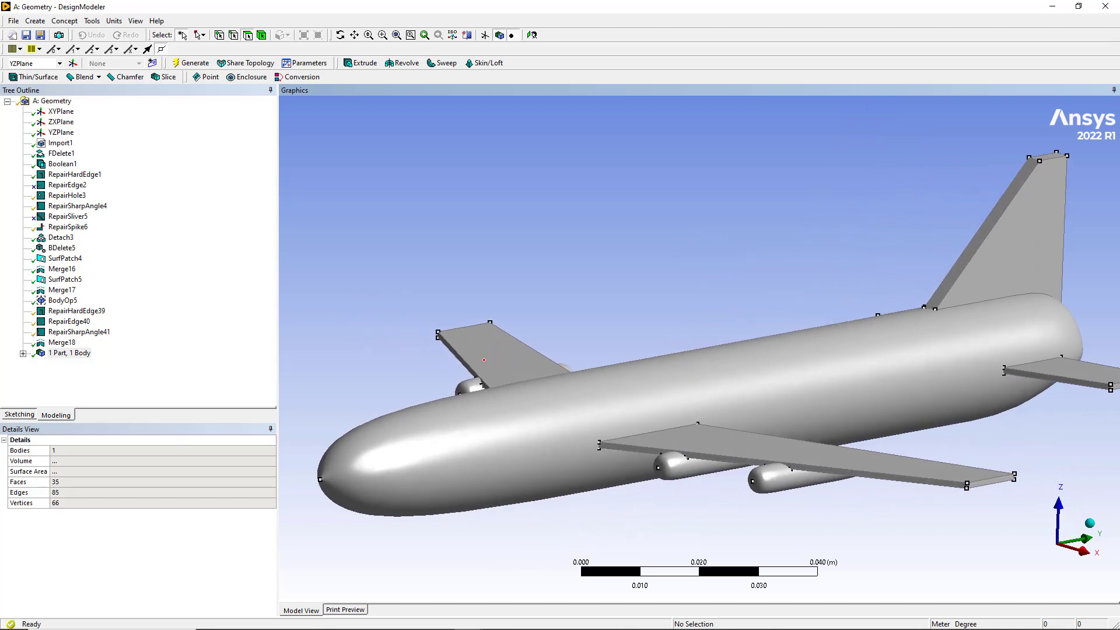
middle_drag(484, 360, 602, 387)
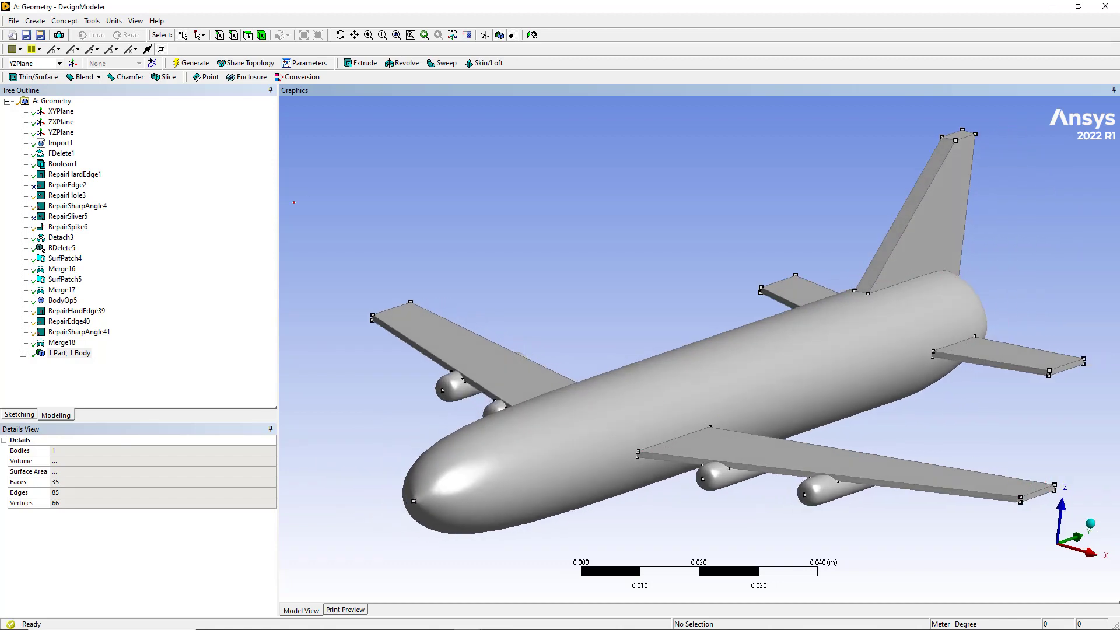
Step: Create a non-uniform box Enclosure around the airplane with cushions of 5 m in +X, 2 m in -Y and 1 m elsewhere, and generate it
scroll(440, 291, down, 3)
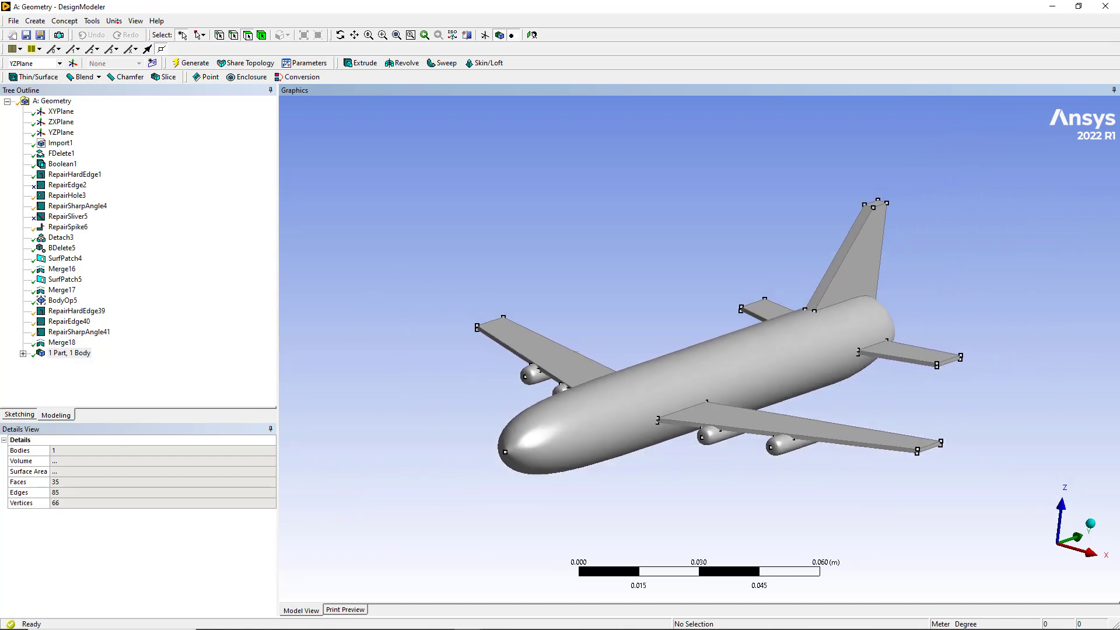
click(92, 21)
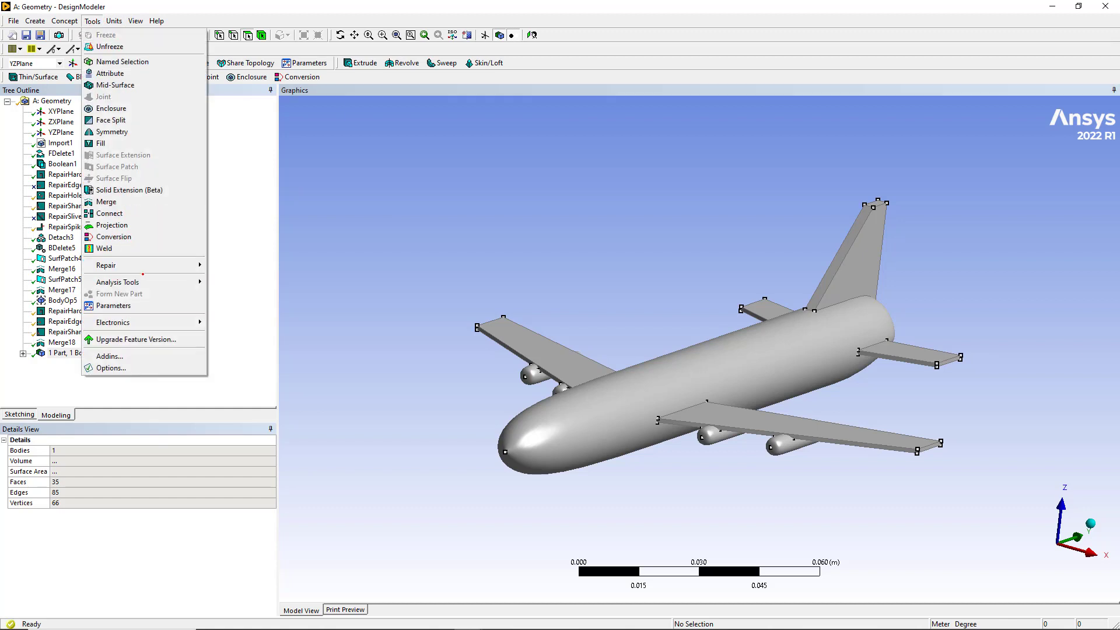
click(112, 108)
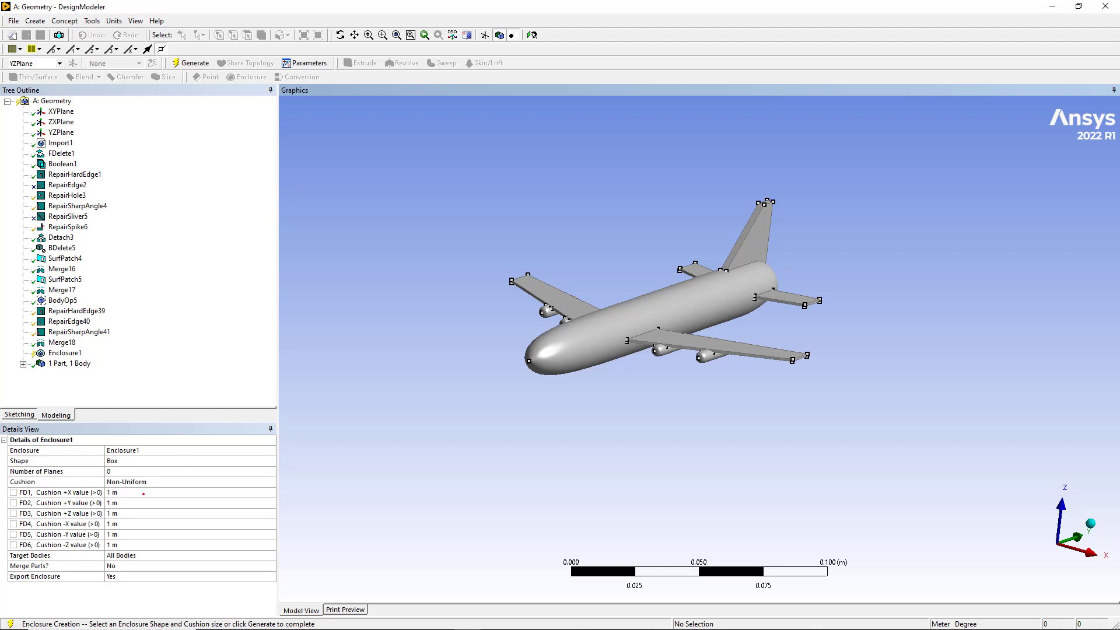
click(146, 491)
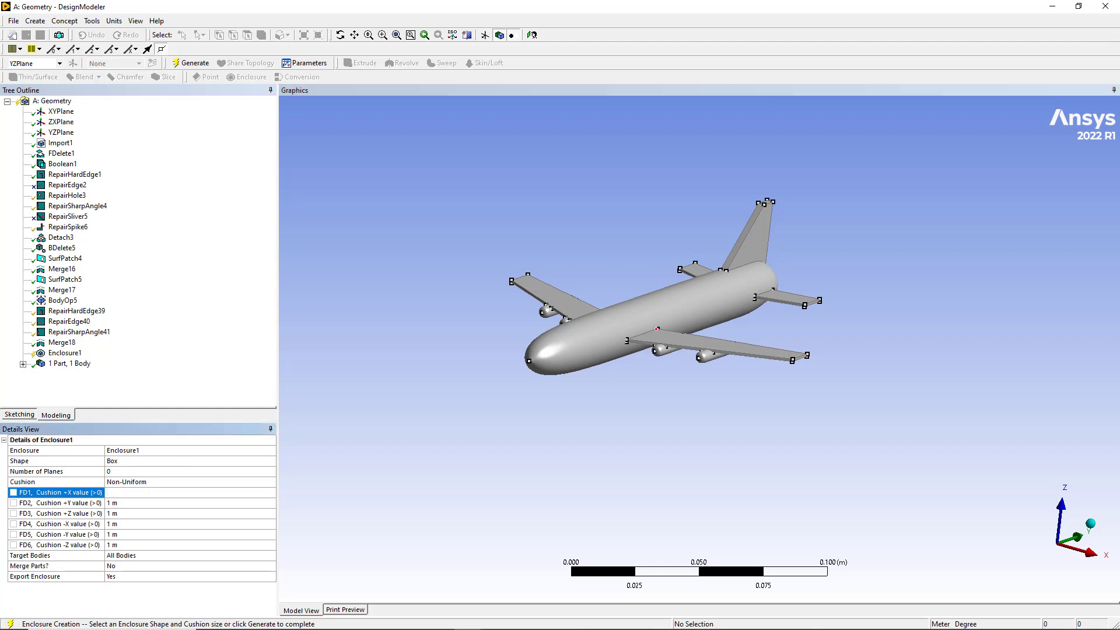
middle_drag(656, 329, 681, 330)
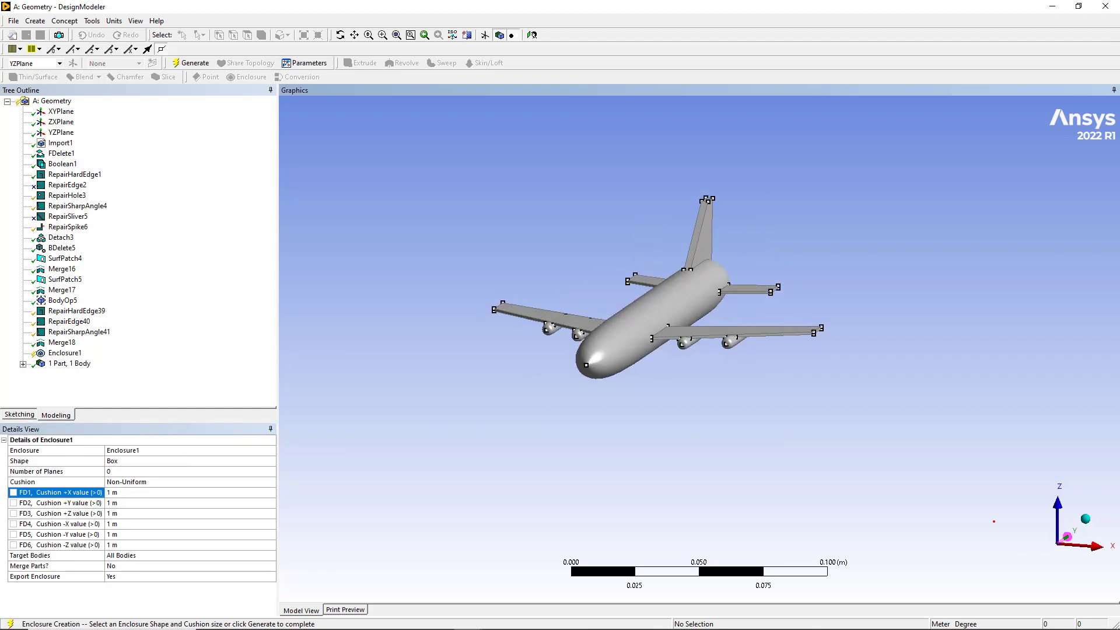
click(123, 495)
middle_drag(428, 415, 319, 419)
click(128, 492)
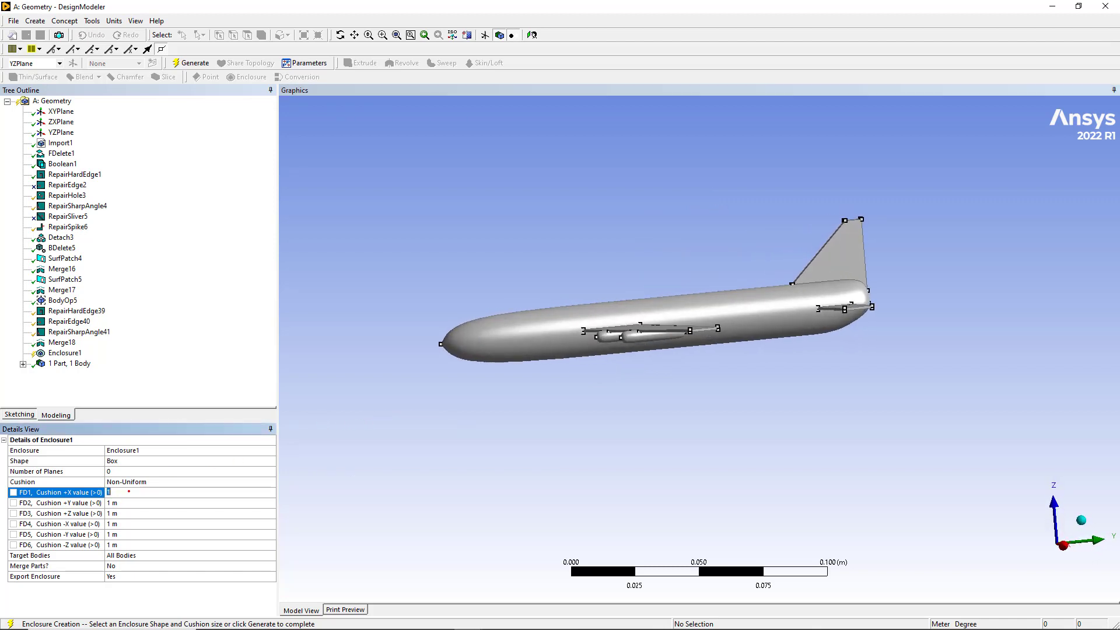
click(132, 522)
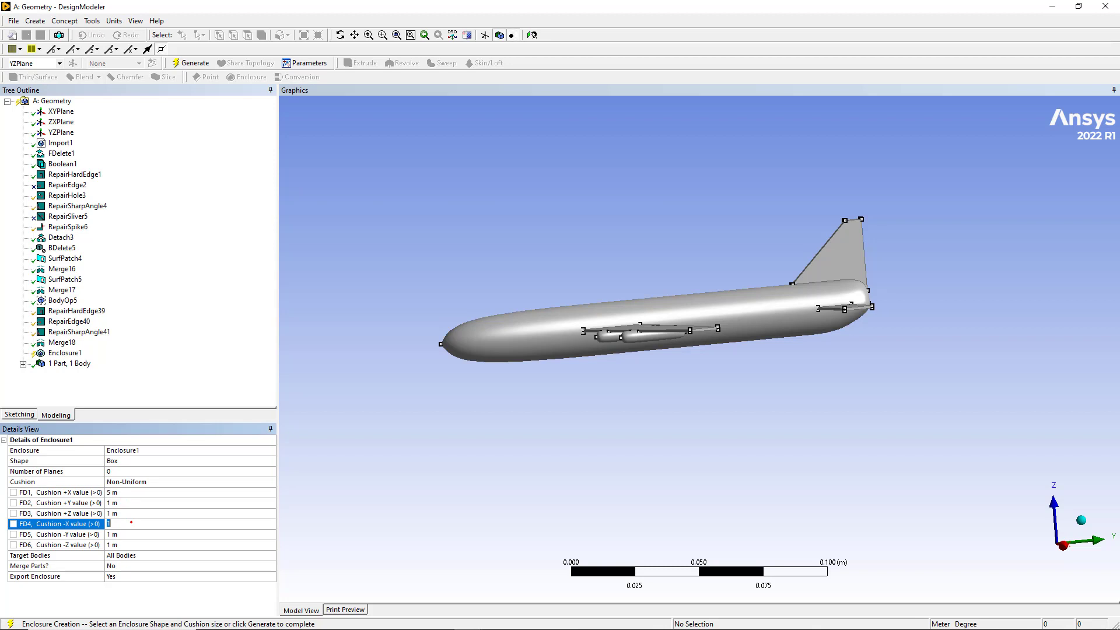
click(127, 534)
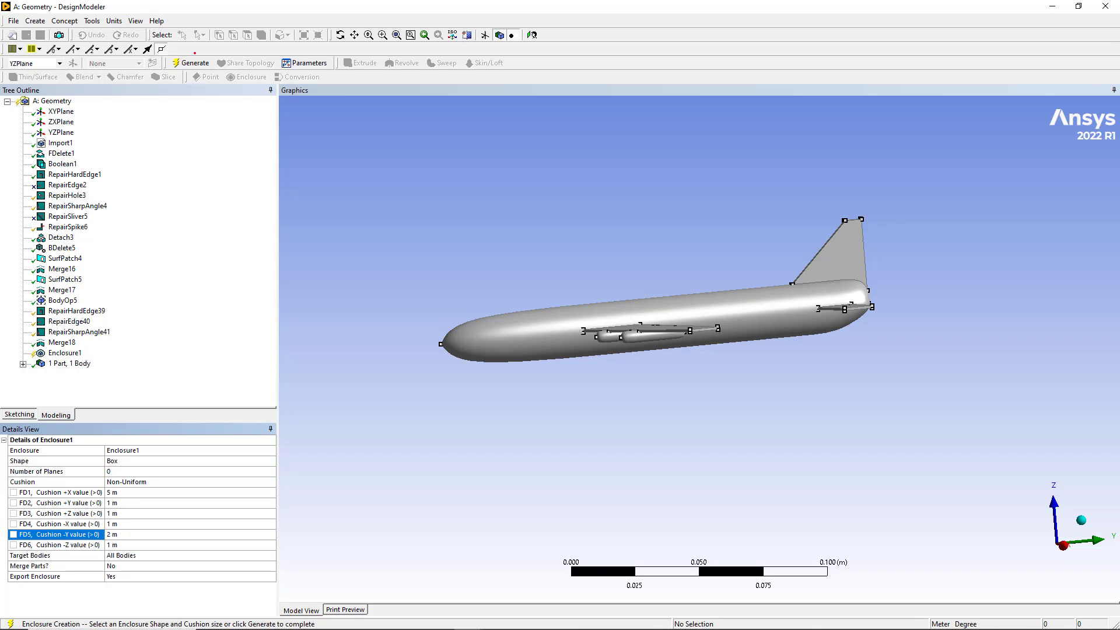
click(192, 63)
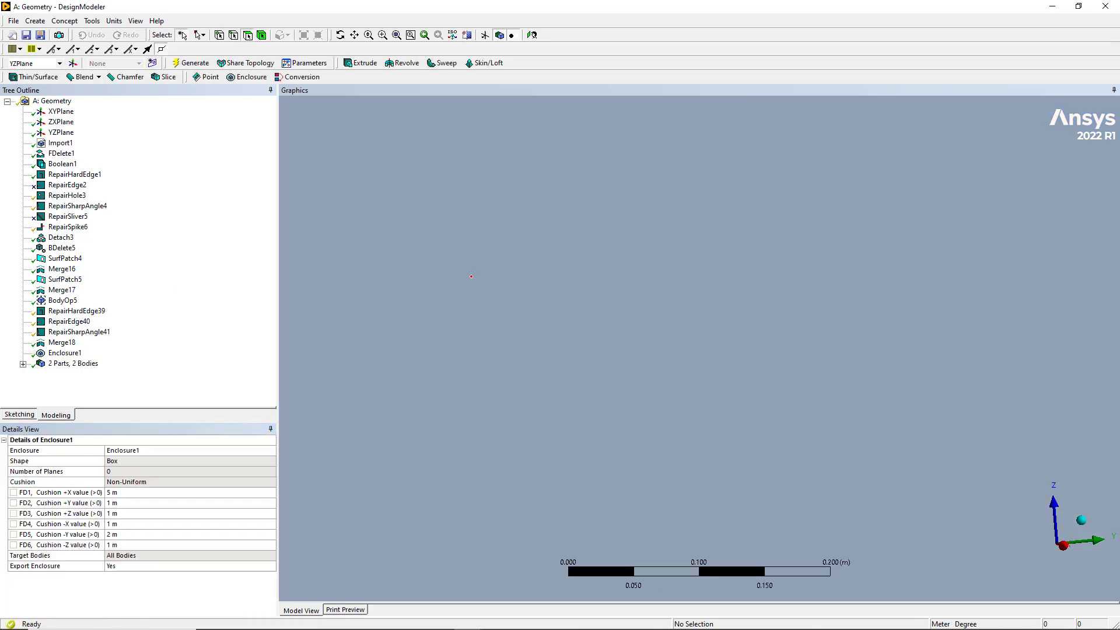
Step: Enable frozen body transparency and check the airplane's position inside the box enclosure
scroll(471, 277, down, 4)
click(396, 35)
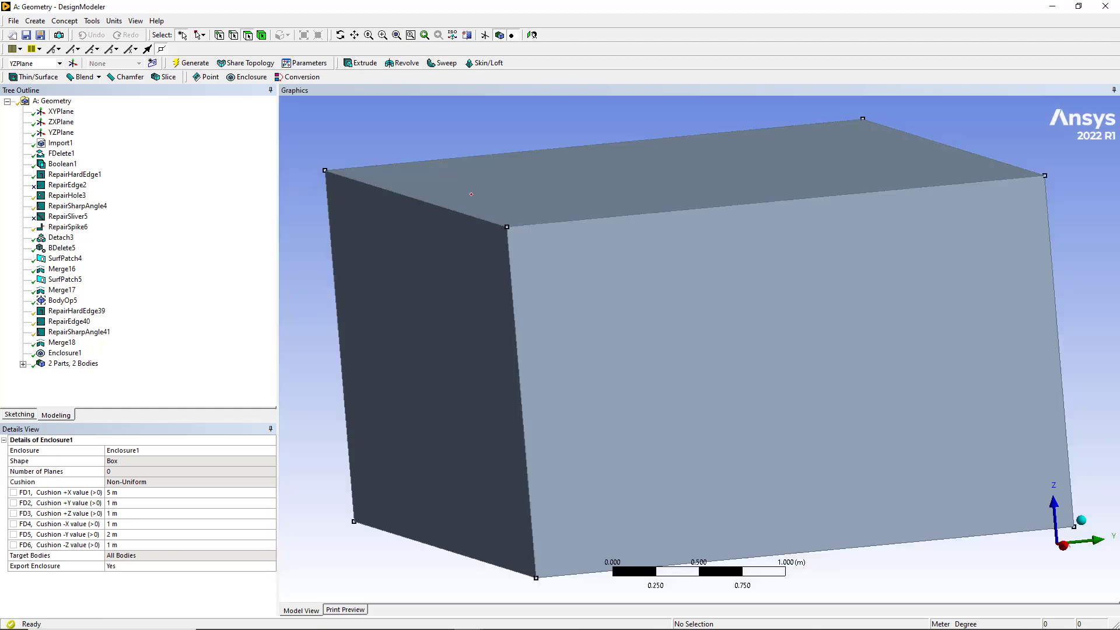
middle_drag(403, 158, 388, 186)
click(135, 20)
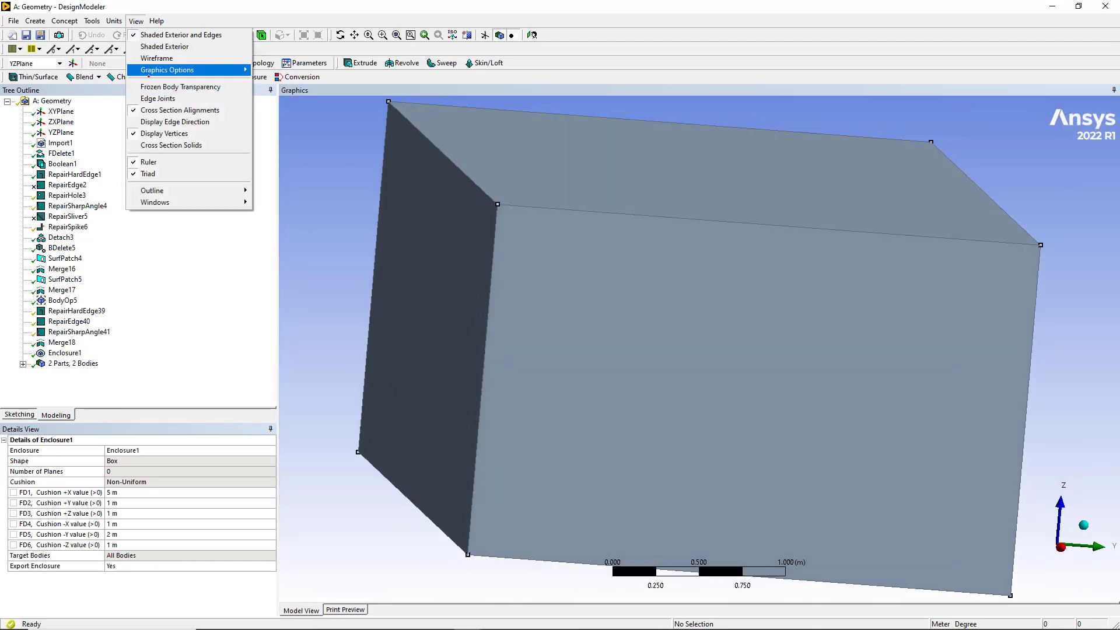
click(169, 86)
middle_drag(657, 236, 407, 385)
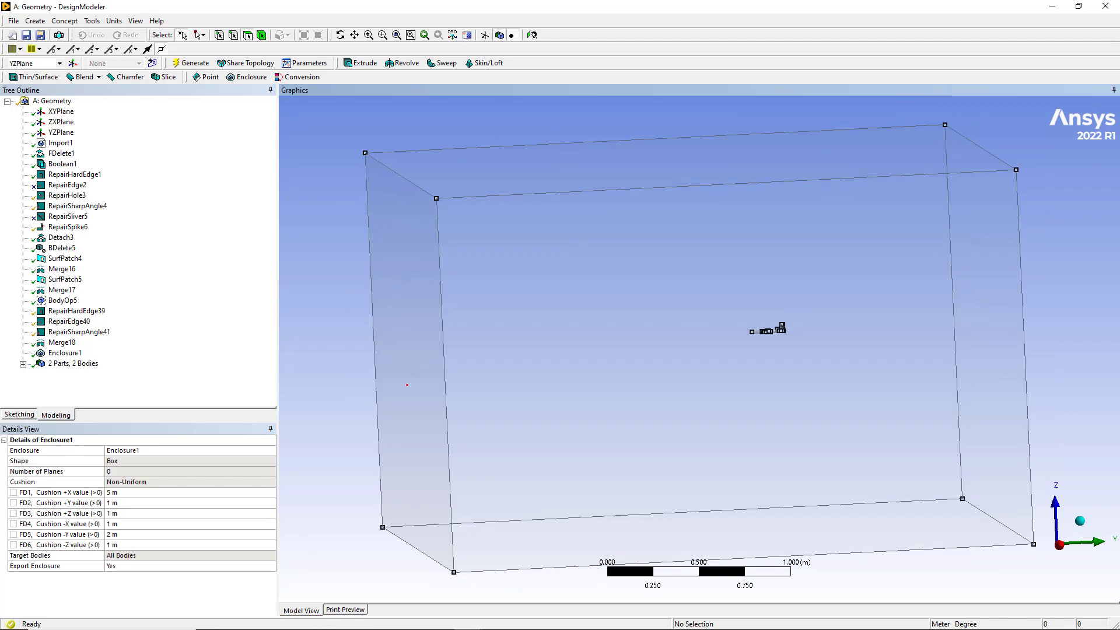
Step: Change Enclosure1's cushions to 1 m in +X and 5 m in +Y, regenerate it, and inspect the extended domain
click(151, 492)
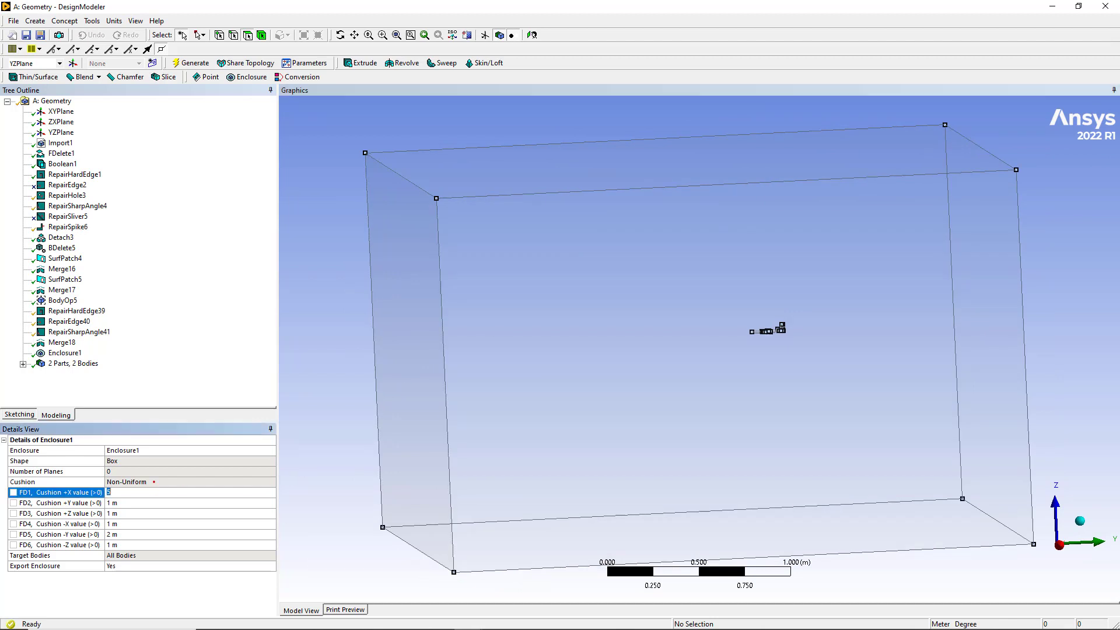
text(1)
key(Tab)
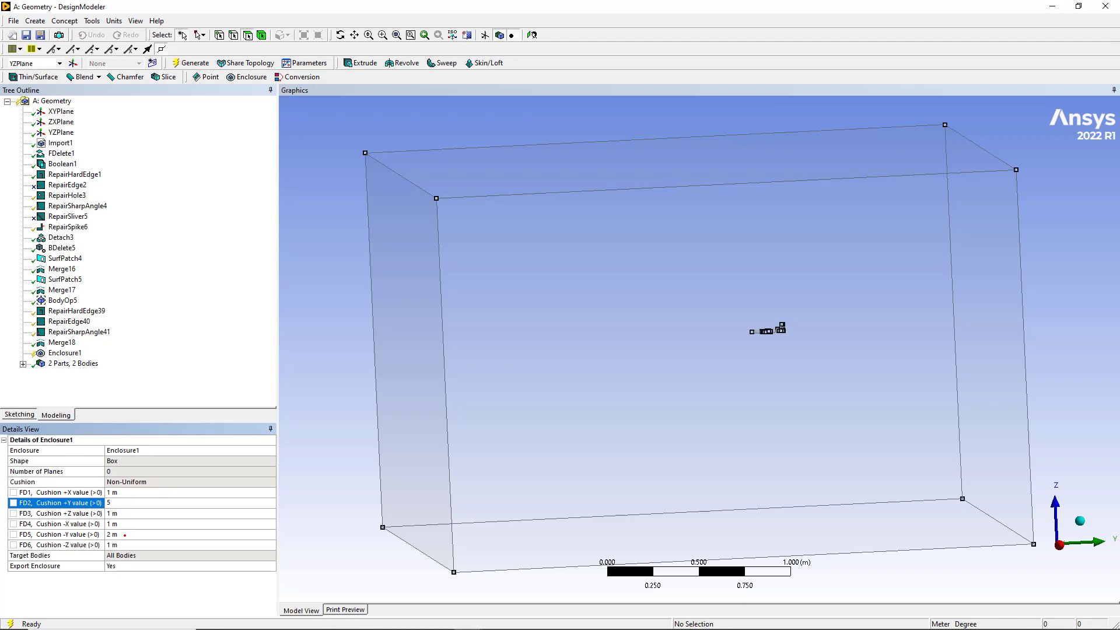
text(5)
click(191, 63)
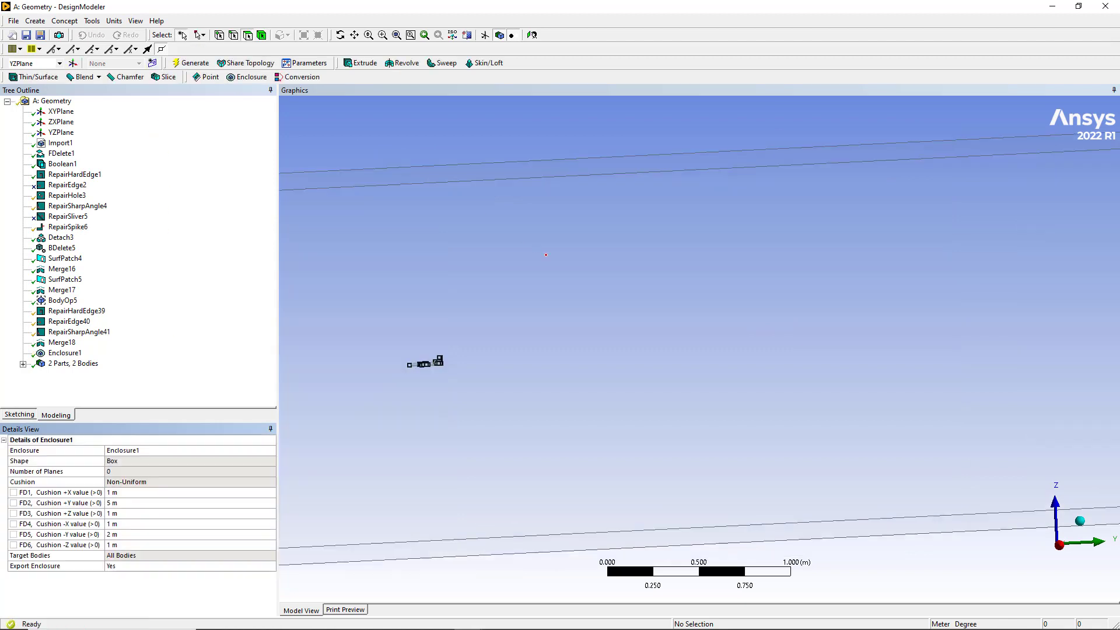
middle_drag(610, 275, 653, 315)
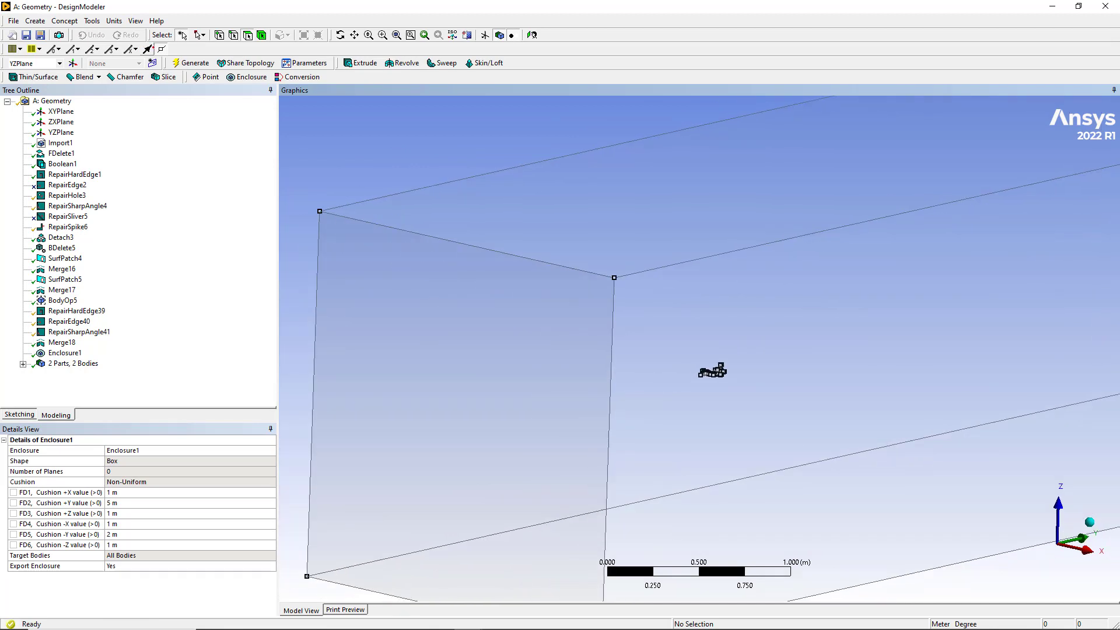
Step: Turn off the display of vertices on the airplane and enclosure
click(161, 49)
scroll(584, 350, up, 4)
ctrl+middle_drag(584, 350, 616, 174)
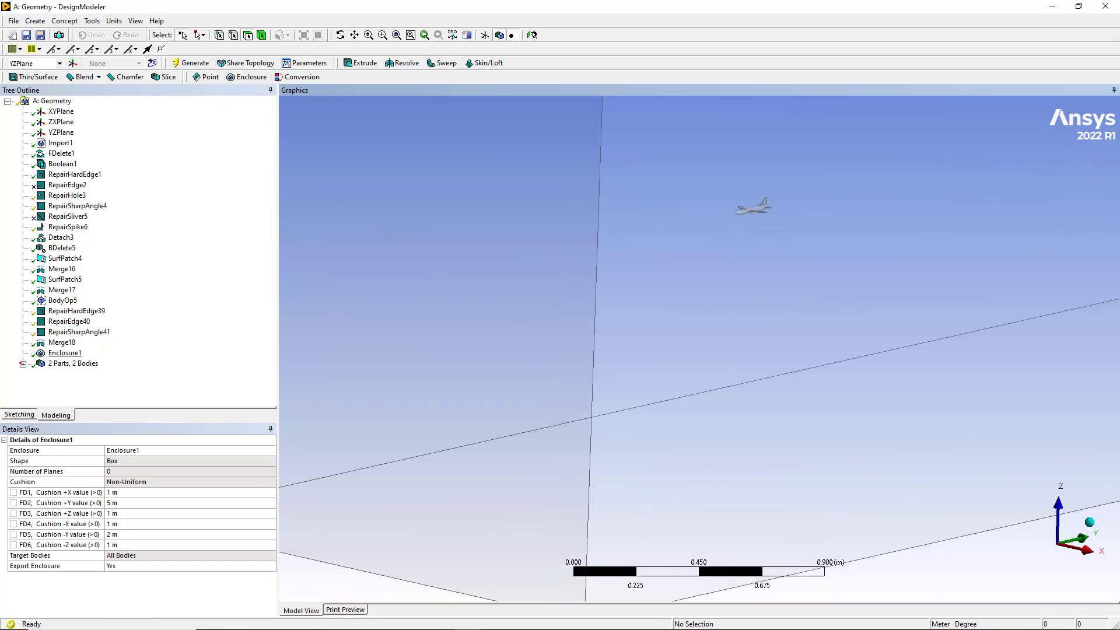
Step: Select the Boeing 747-400 body, check where it sits in the enclosure, and suppress it
click(22, 363)
click(73, 374)
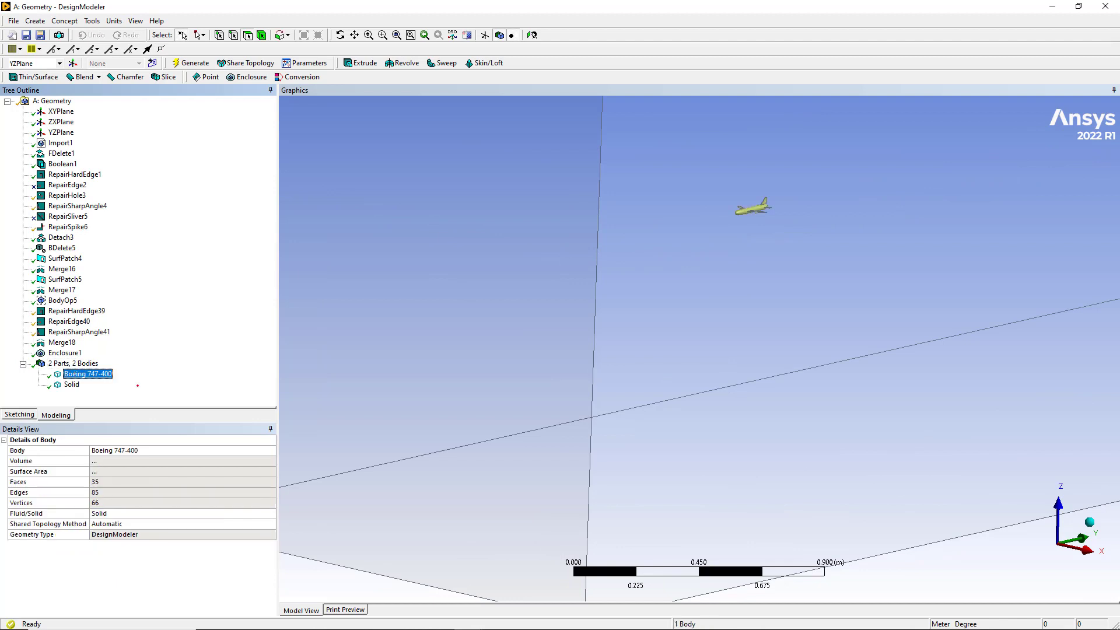
middle_drag(652, 339, 615, 290)
scroll(637, 322, down, 5)
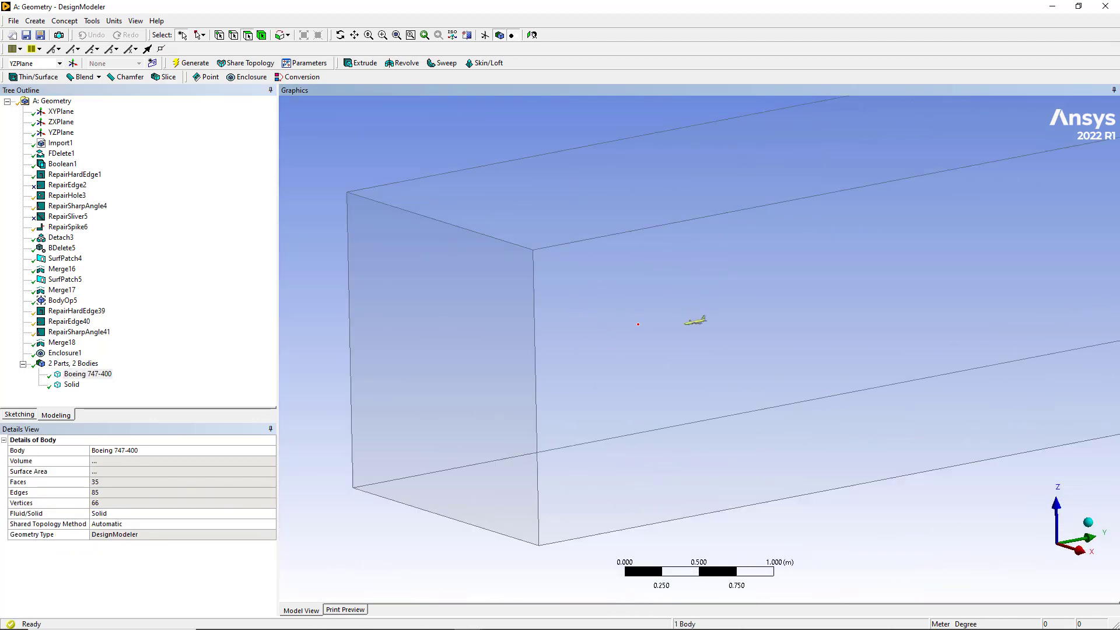
ctrl+middle_drag(688, 320, 654, 290)
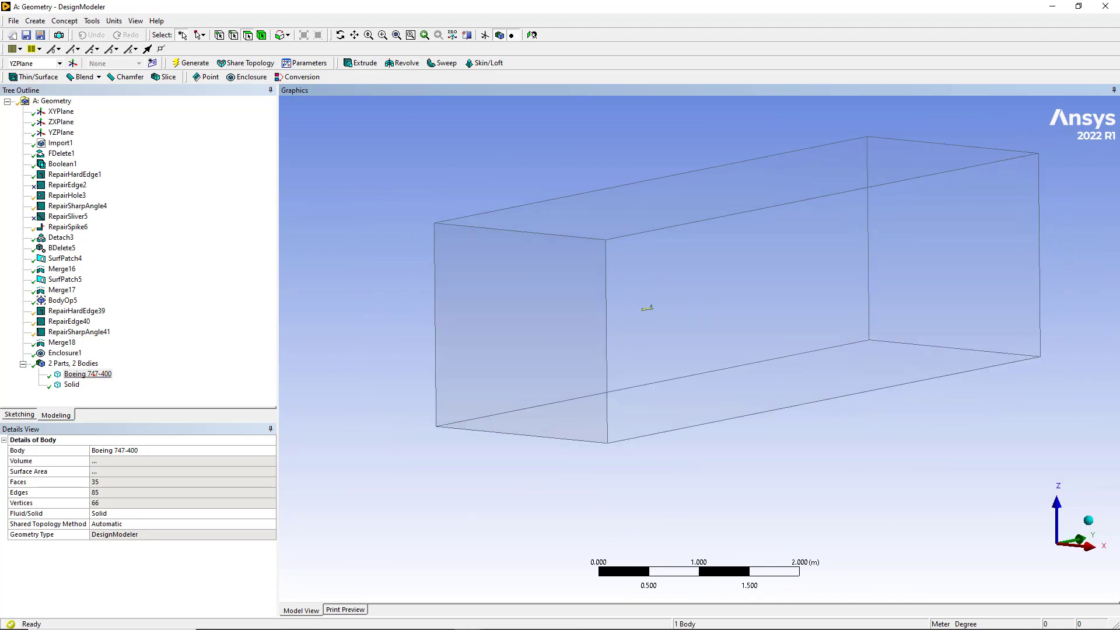
right_click(100, 374)
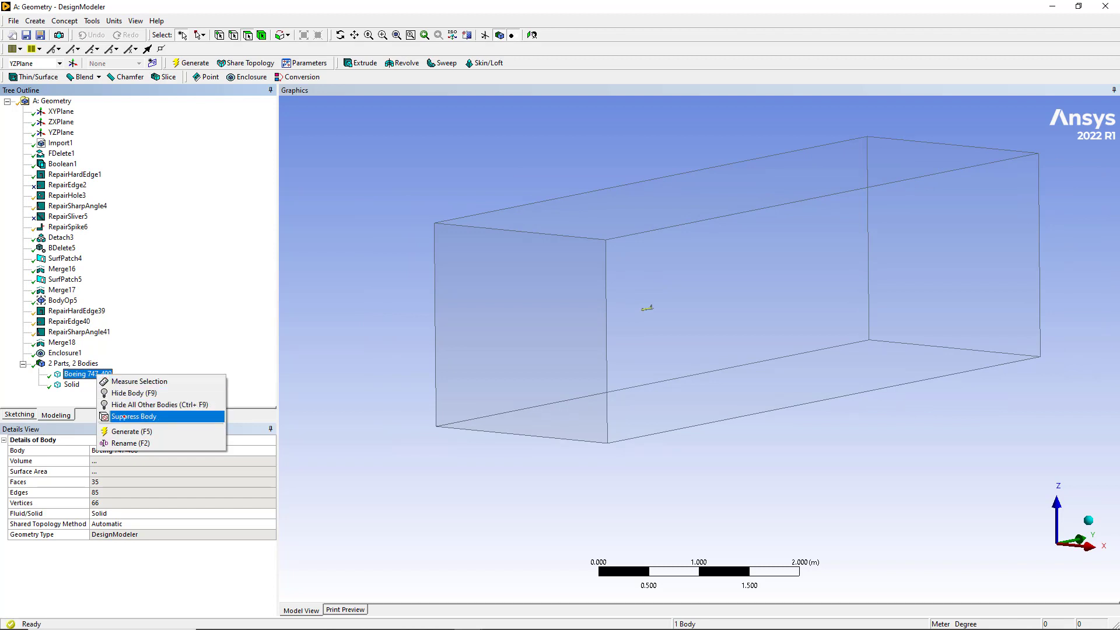
click(124, 416)
Step: Examine the airplane-shaped cavity in the enclosure solid up close and its placement in the whole domain
middle_drag(495, 306, 513, 296)
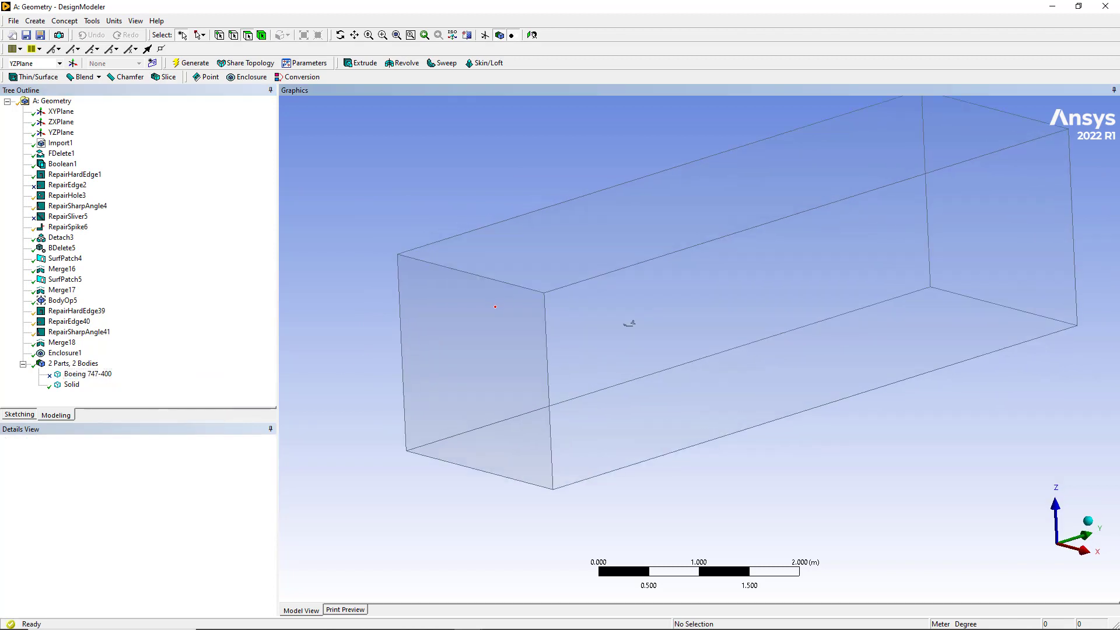
scroll(495, 306, up, 8)
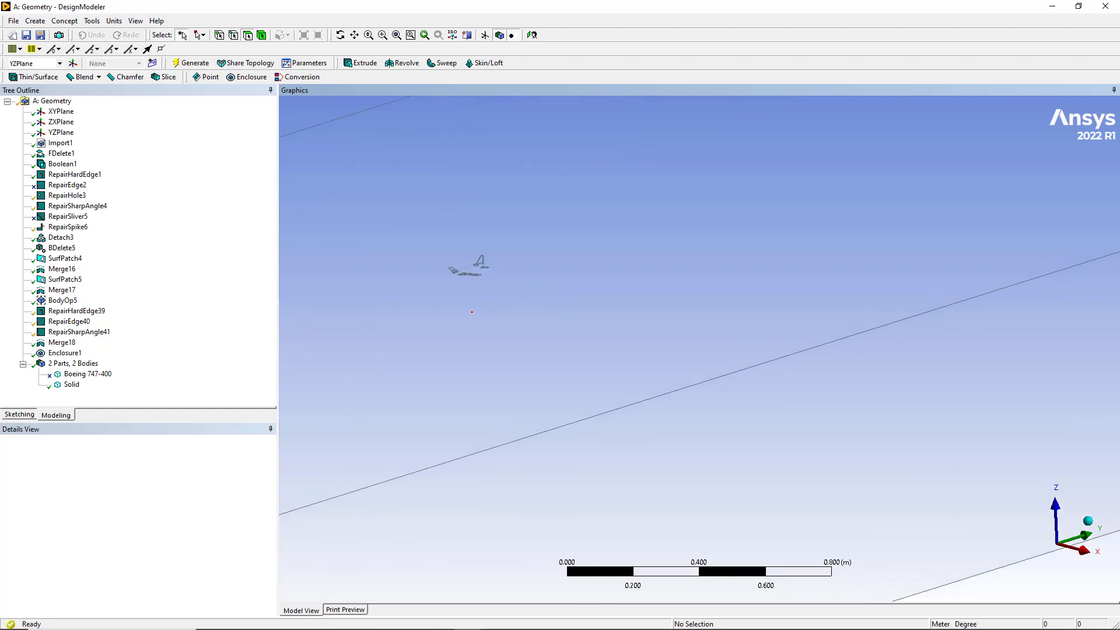
scroll(495, 306, up, 2)
middle_drag(408, 280, 577, 304)
scroll(577, 304, up, 5)
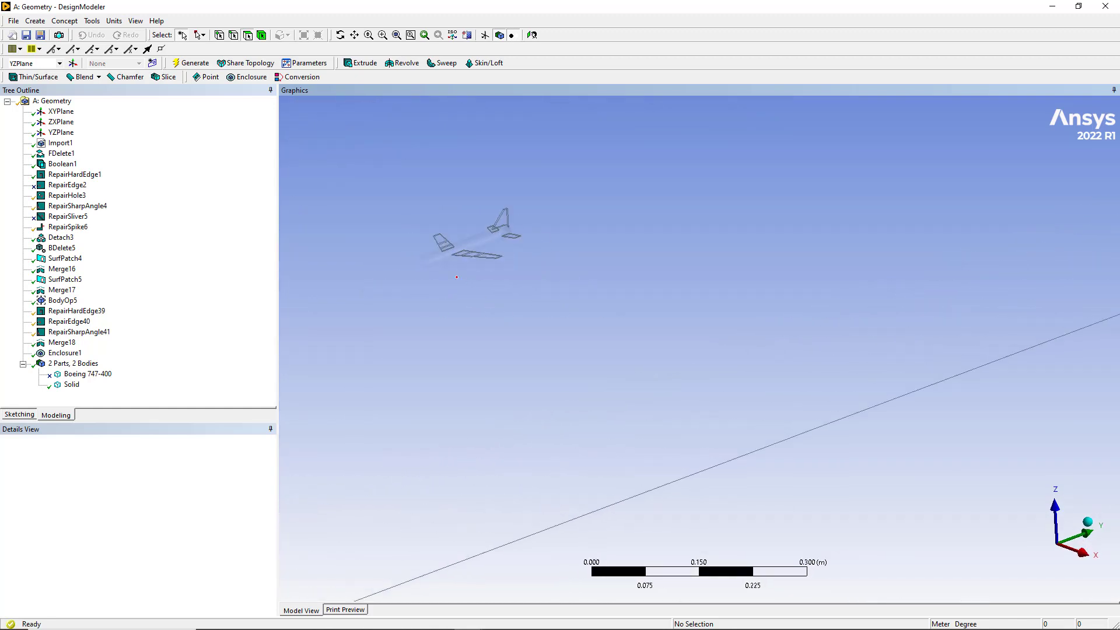
scroll(577, 304, up, 1)
ctrl+middle_drag(506, 257, 629, 344)
scroll(629, 344, up, 4)
ctrl+middle_drag(496, 262, 674, 286)
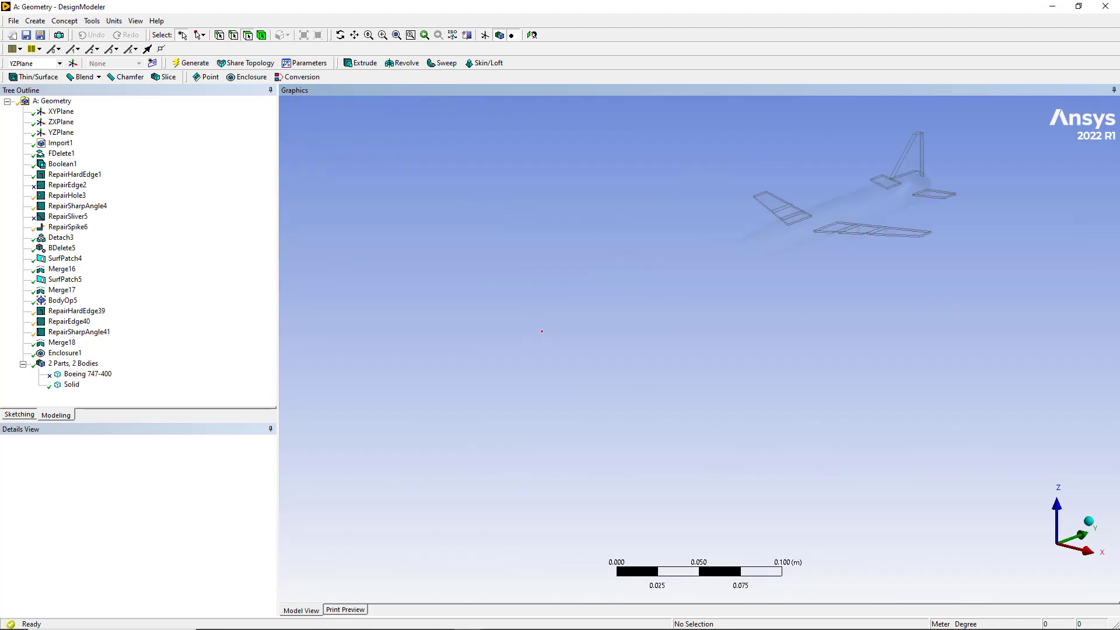
ctrl+middle_drag(818, 276, 709, 345)
scroll(710, 345, up, 5)
scroll(680, 319, down, 2)
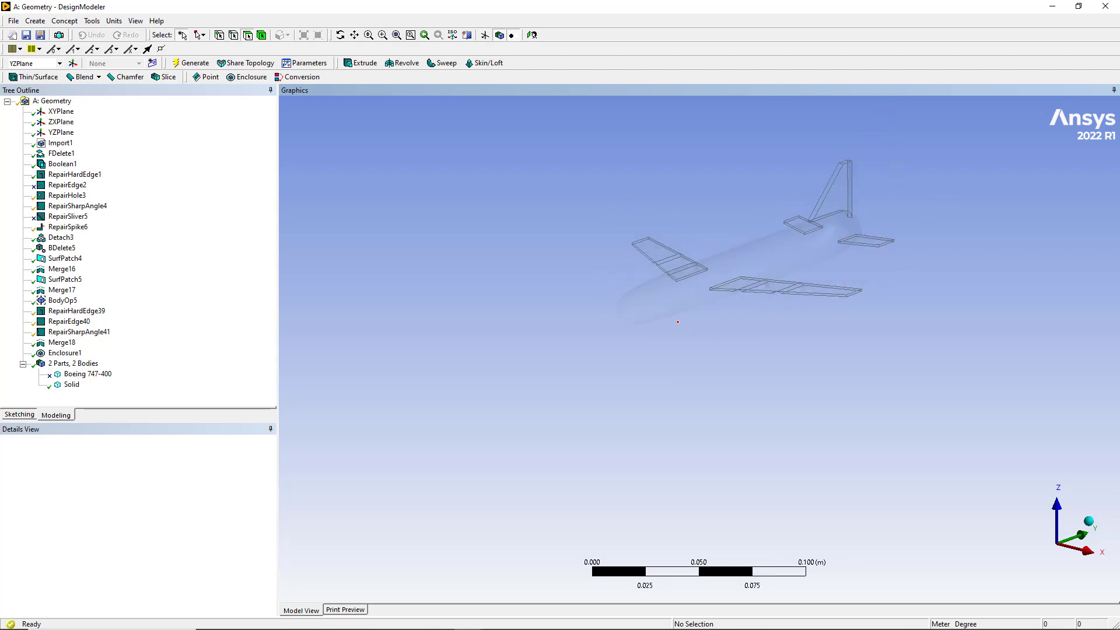
scroll(678, 322, down, 8)
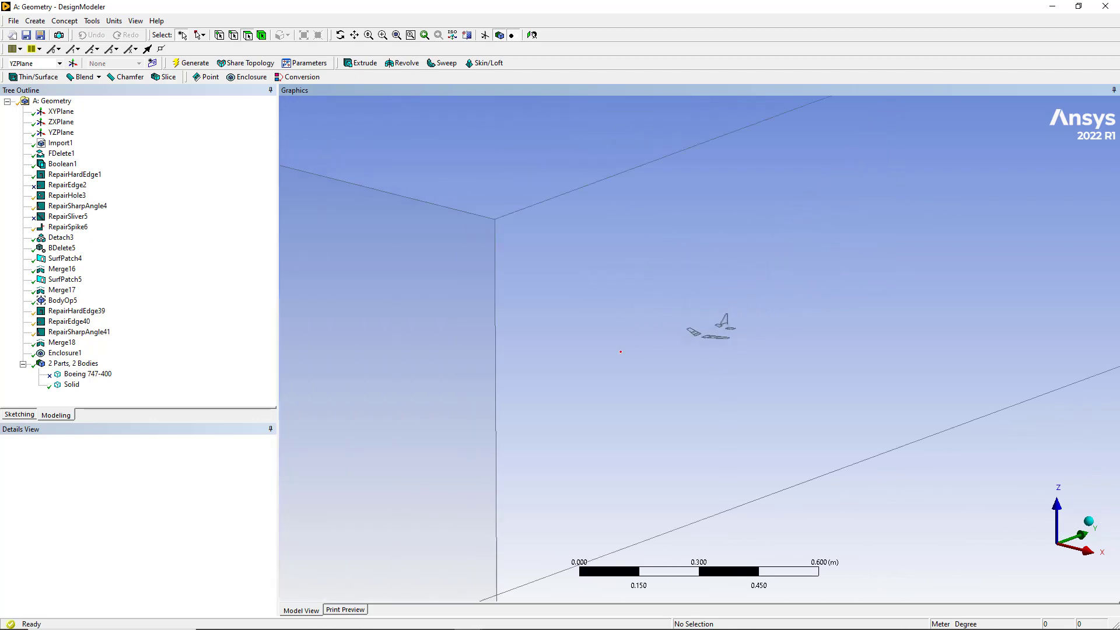
scroll(620, 352, down, 8)
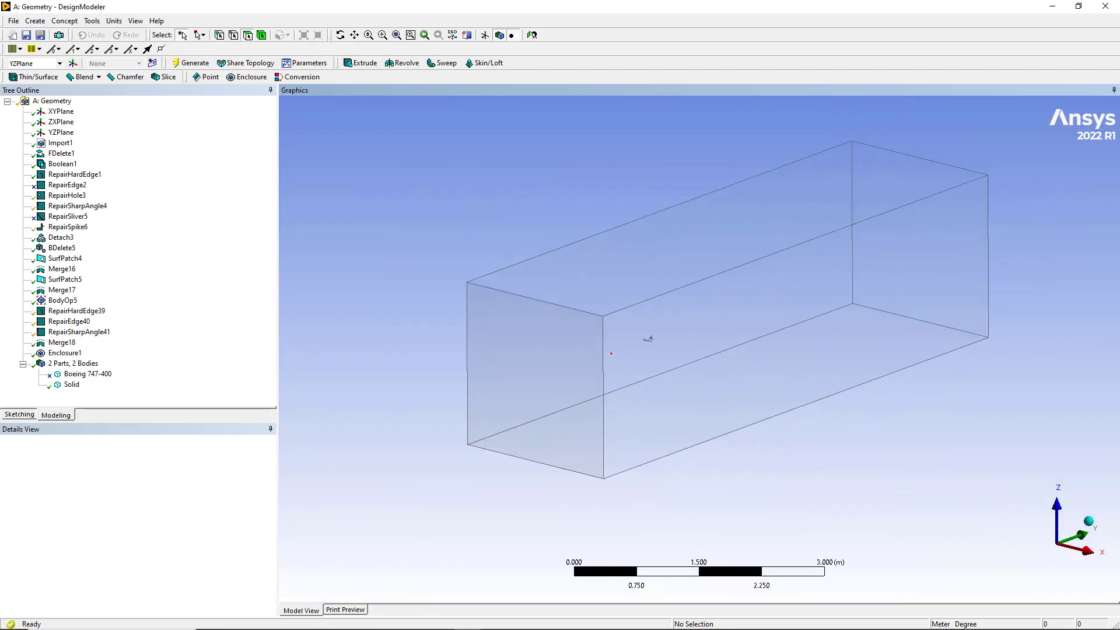
middle_drag(611, 354, 568, 341)
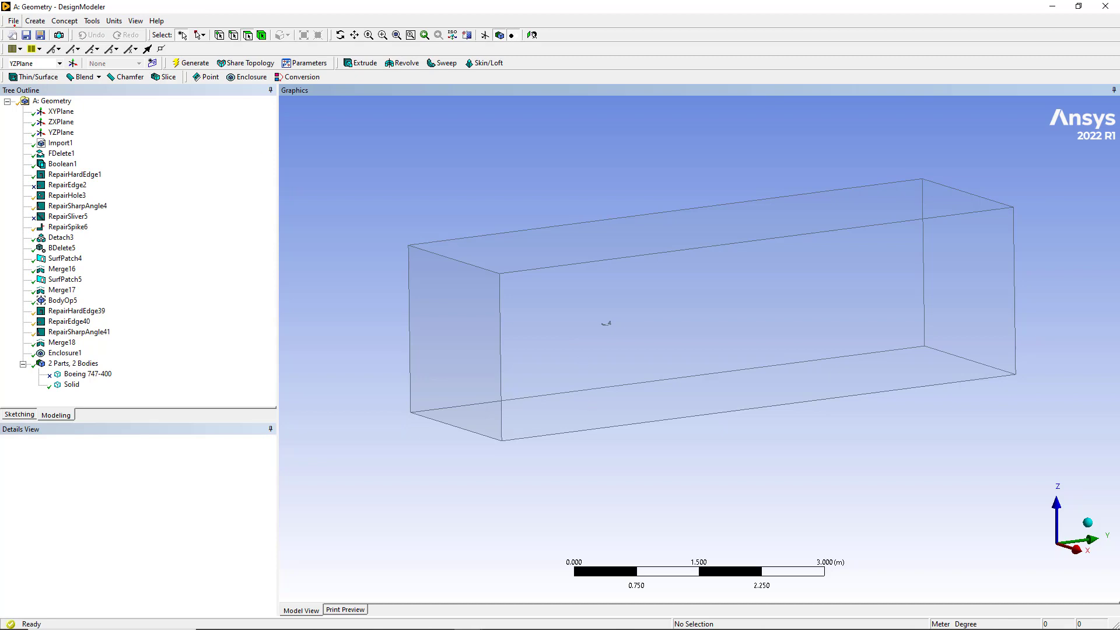
Step: Clear the current model to start over and begin importing an external geometry file
click(12, 35)
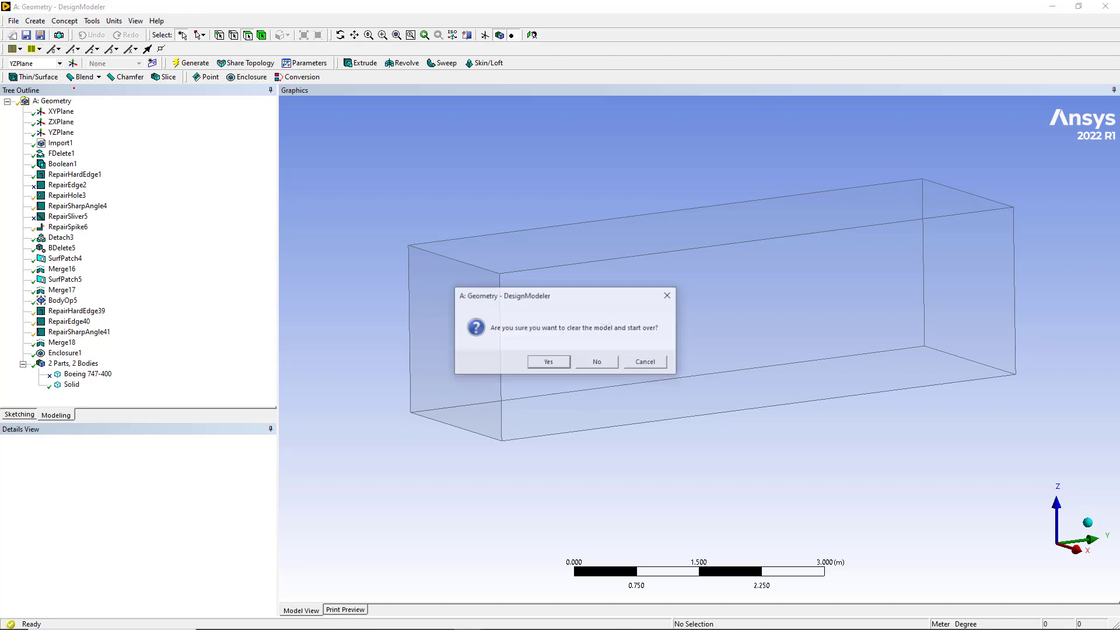
click(551, 359)
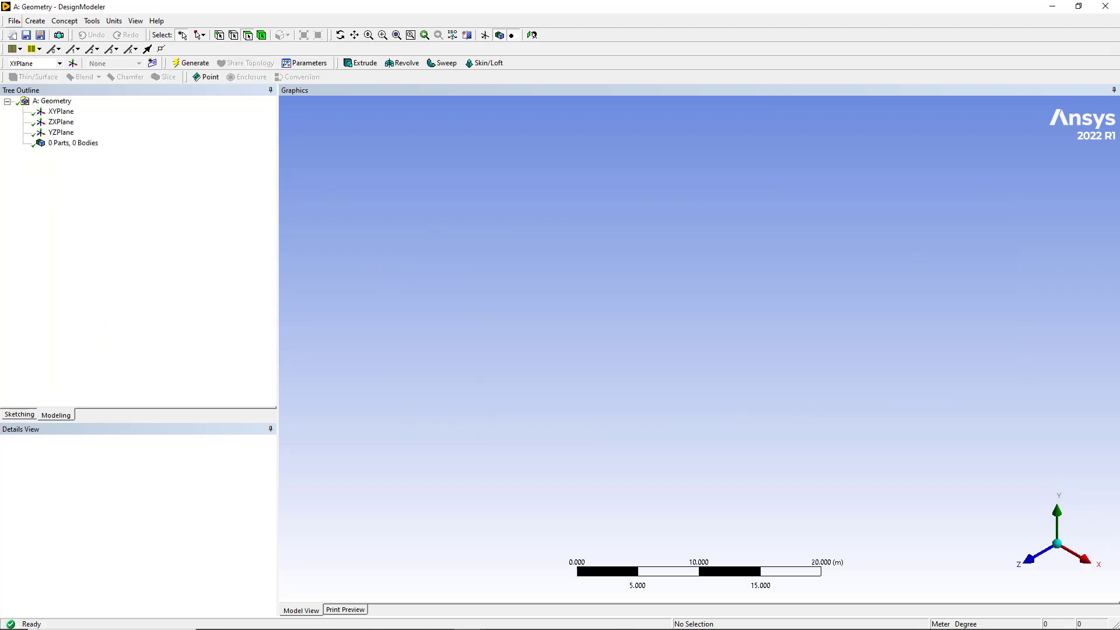
click(14, 21)
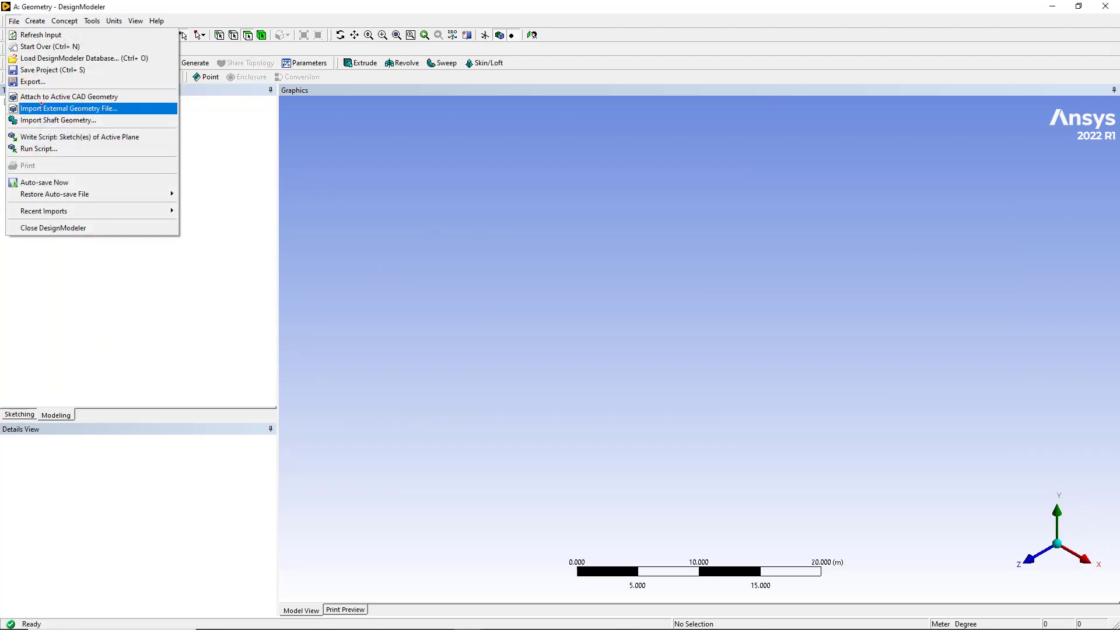
click(41, 108)
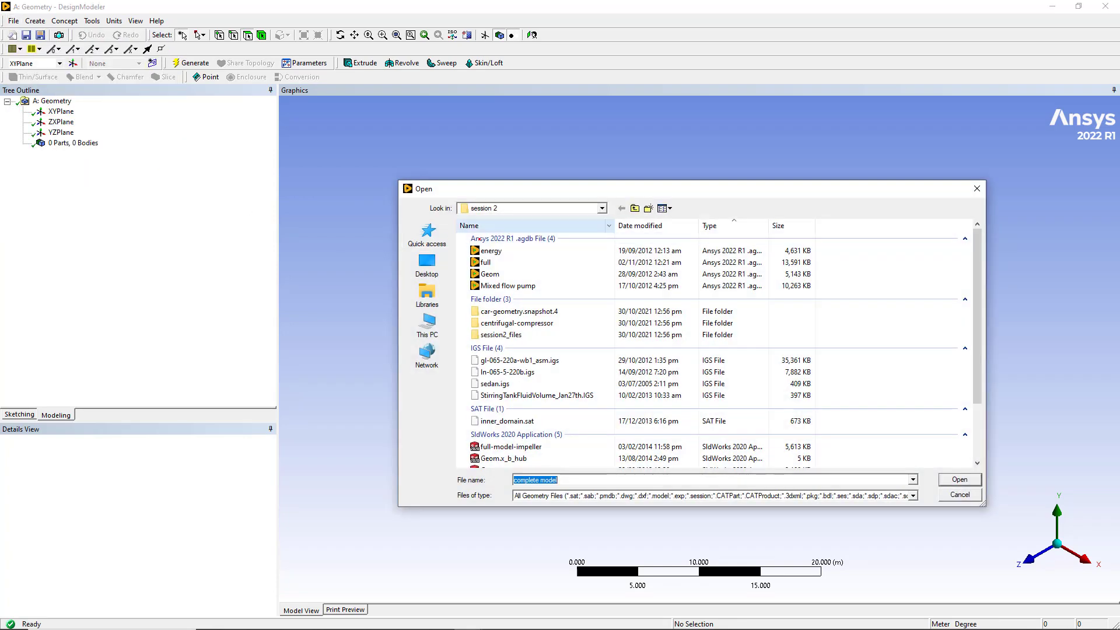
Step: Import the Ahmed_body file from the Enclouse command folder inside Design modeler and generate the import
scroll(534, 370, down, 2)
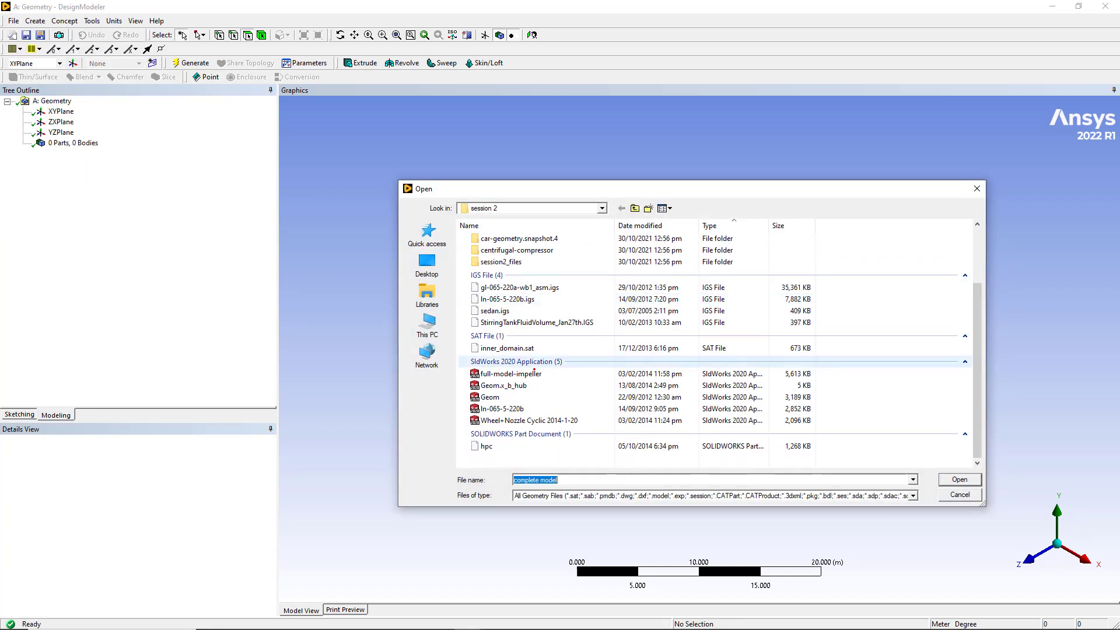
scroll(534, 370, up, 3)
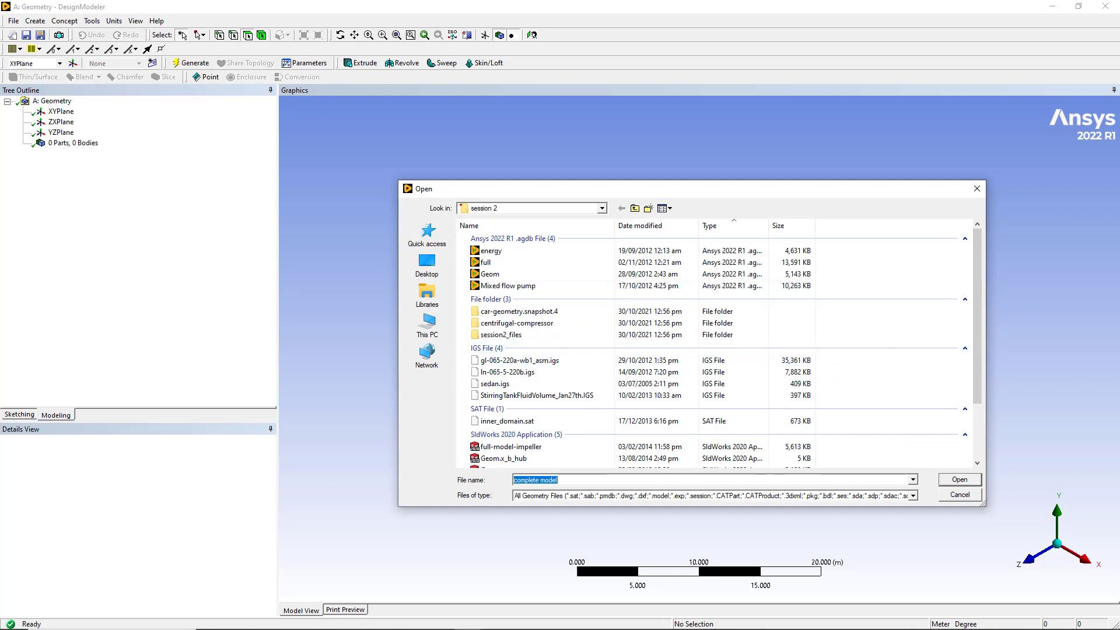
click(427, 234)
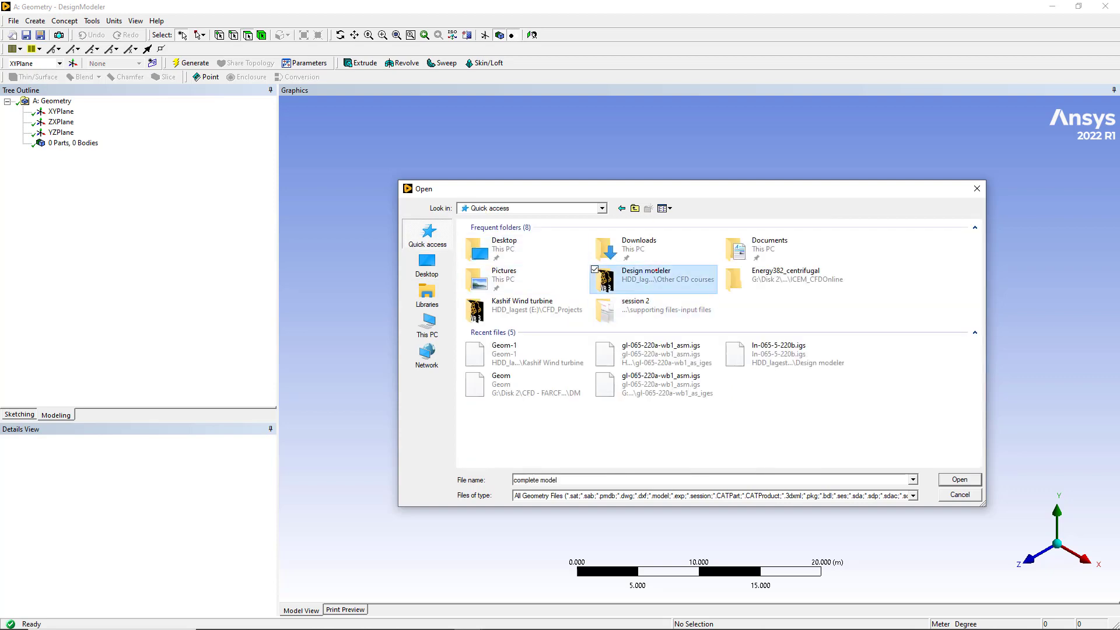
double_click(655, 271)
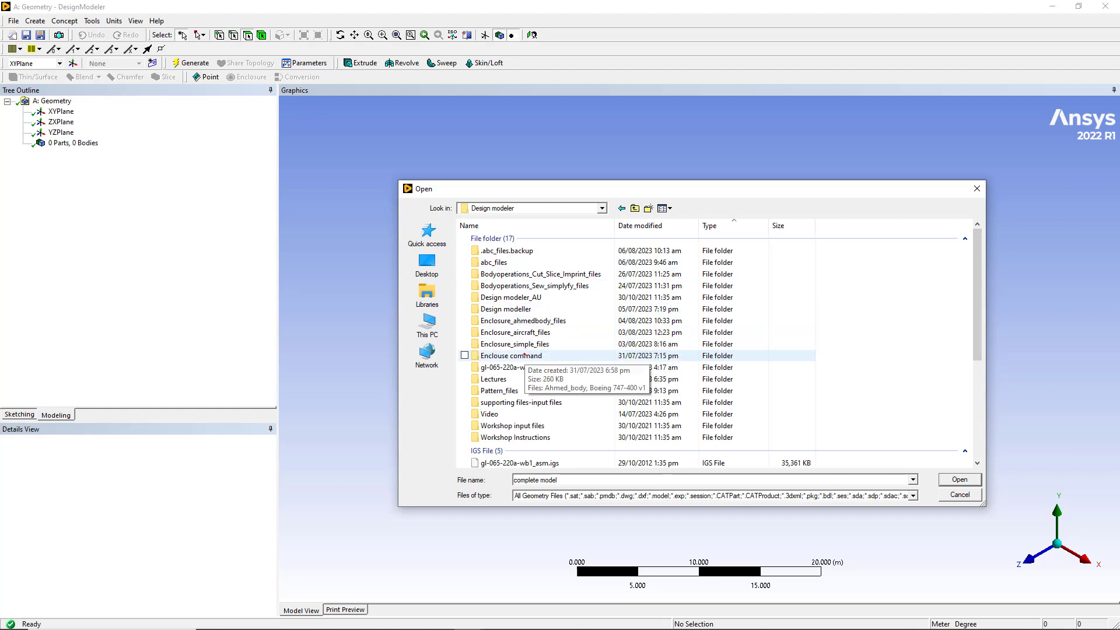
double_click(523, 355)
double_click(490, 239)
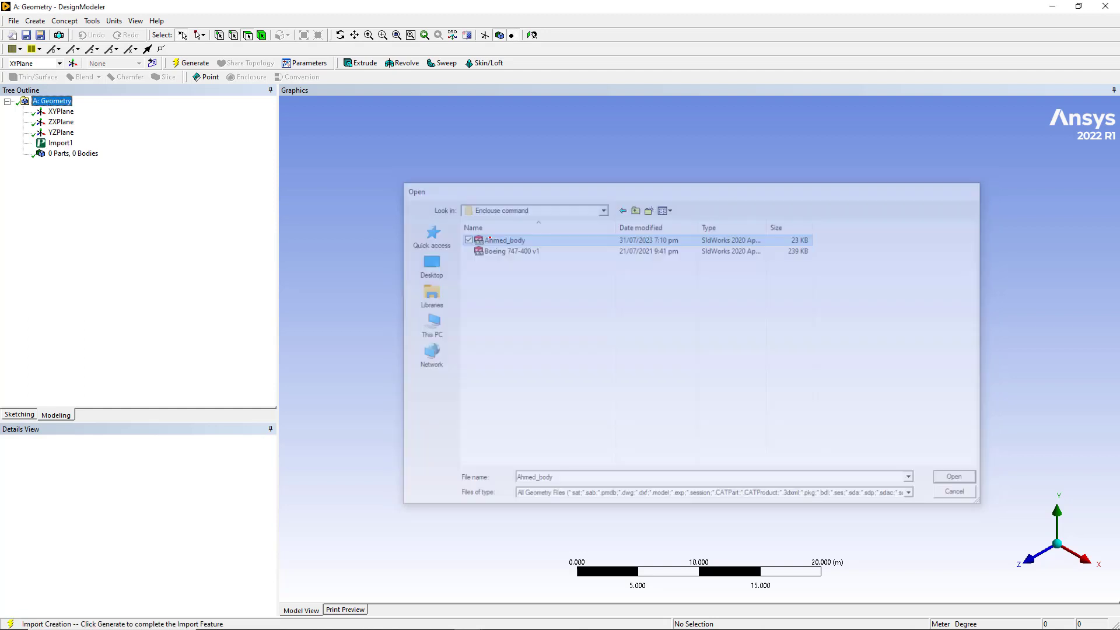
click(192, 63)
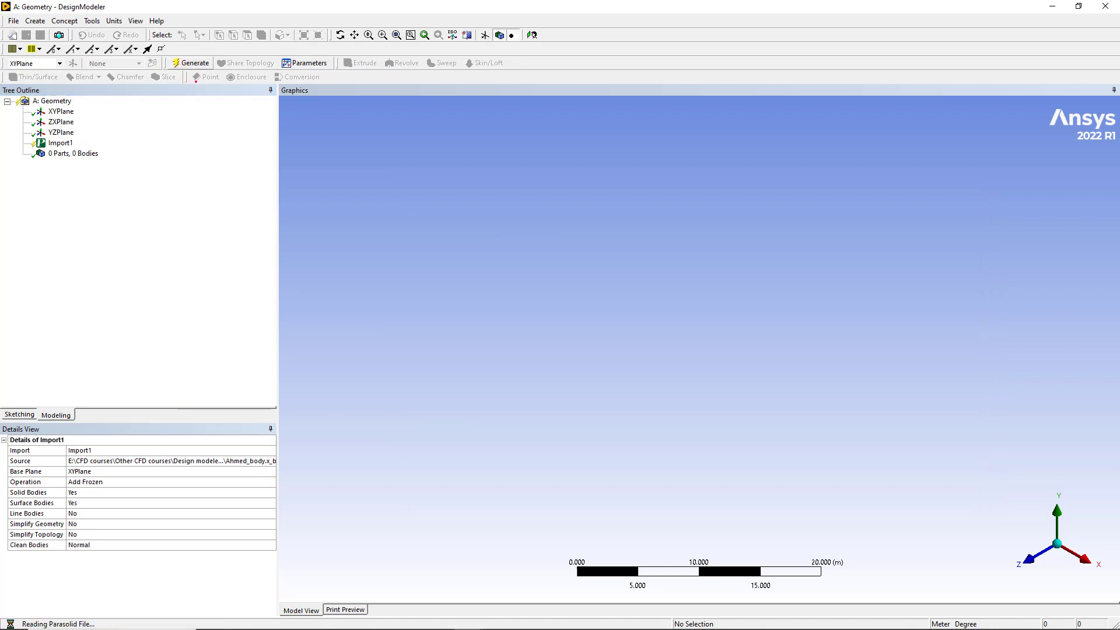
Step: Inspect the Ahmed body from several sides and check its position against the XYPlane
middle_drag(414, 277, 484, 236)
scroll(488, 208, down, 3)
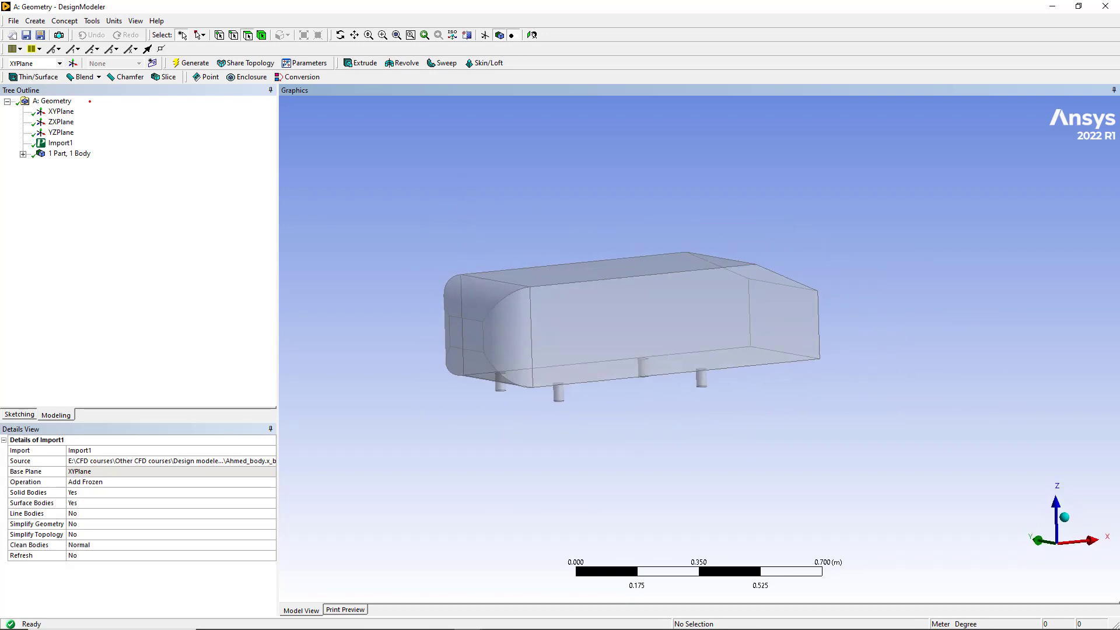
click(61, 112)
middle_drag(394, 205, 311, 213)
middle_drag(391, 515, 461, 286)
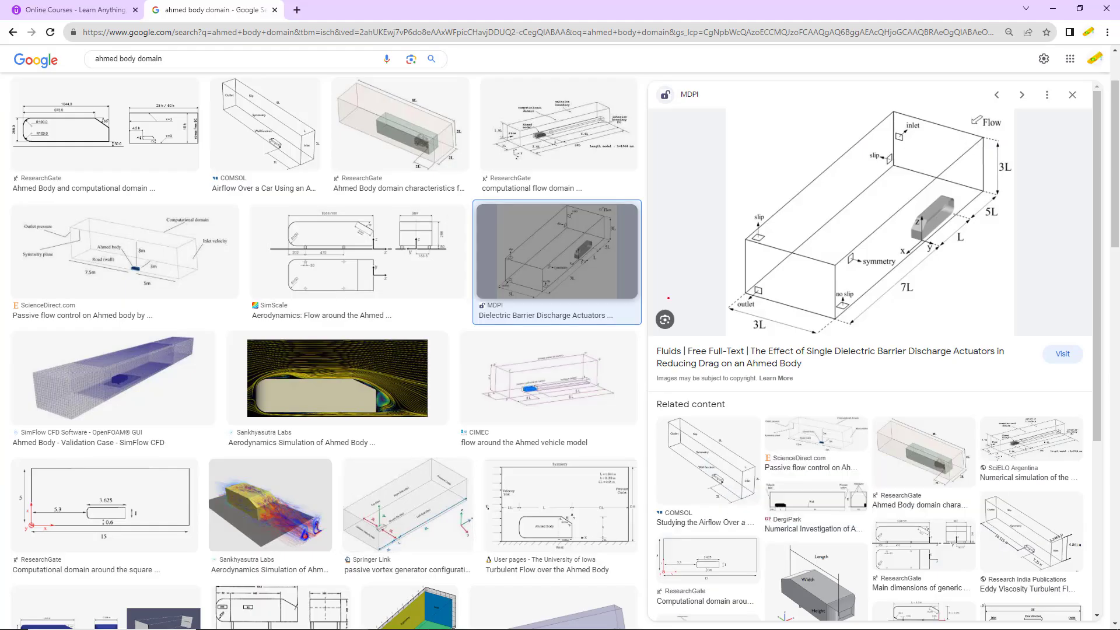
Step: Switch to the browser and review the MDPI Ahmed body domain sketch and the SimScale dimension drawing
click(833, 261)
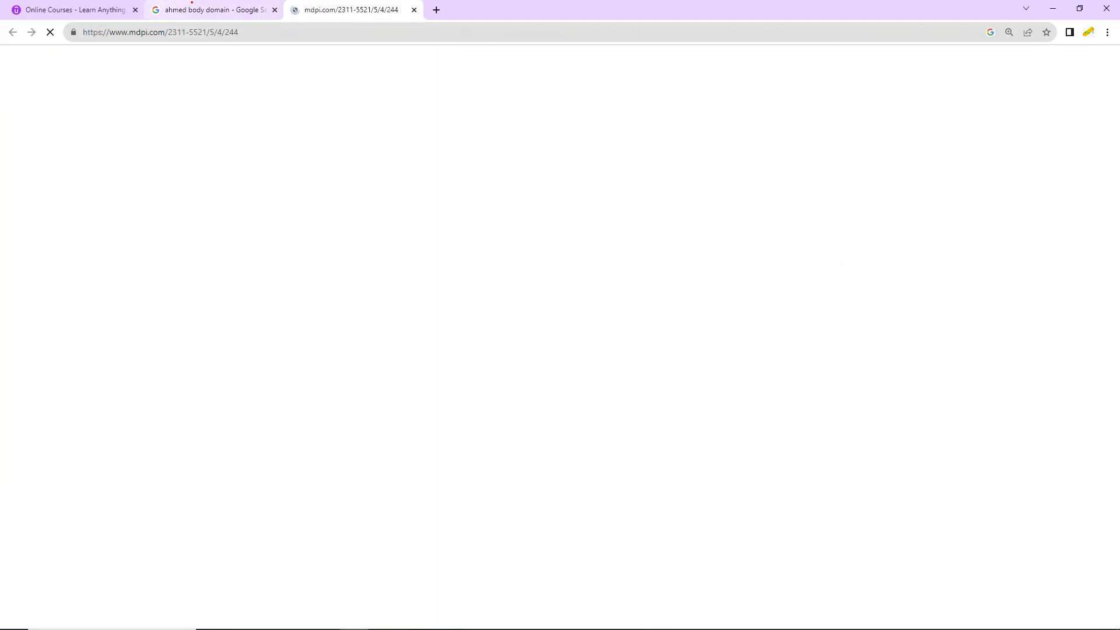
click(191, 5)
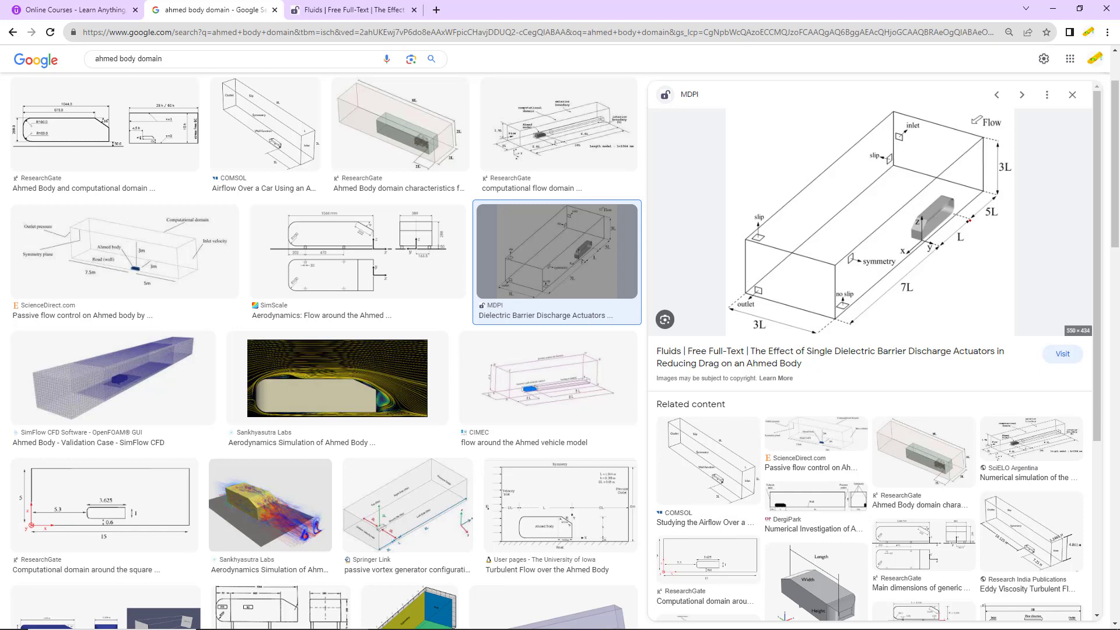
click(358, 251)
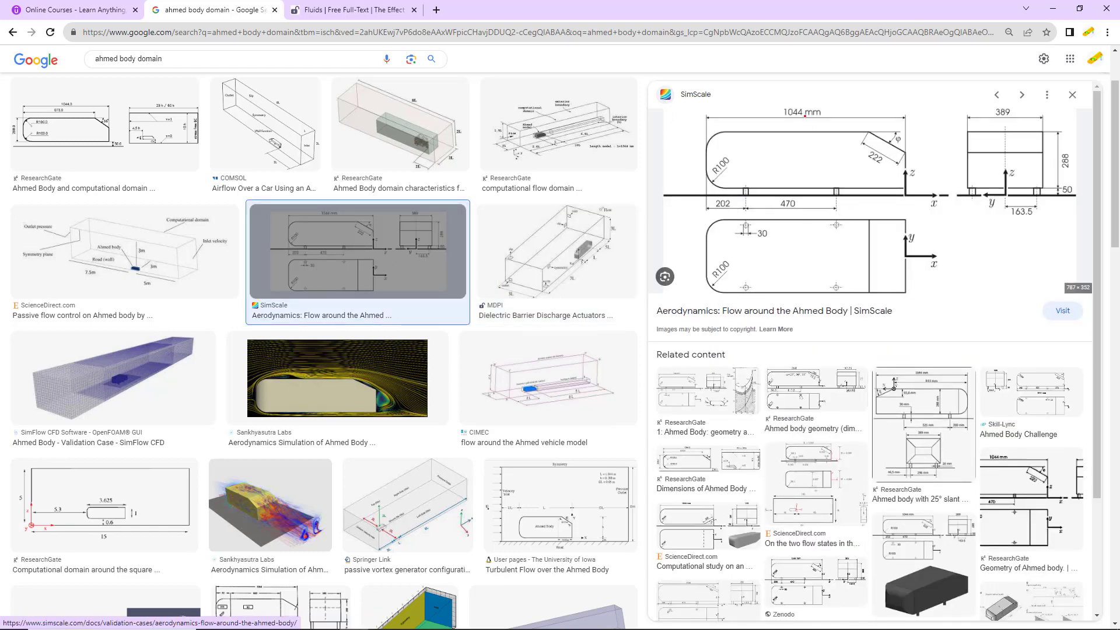
click(12, 32)
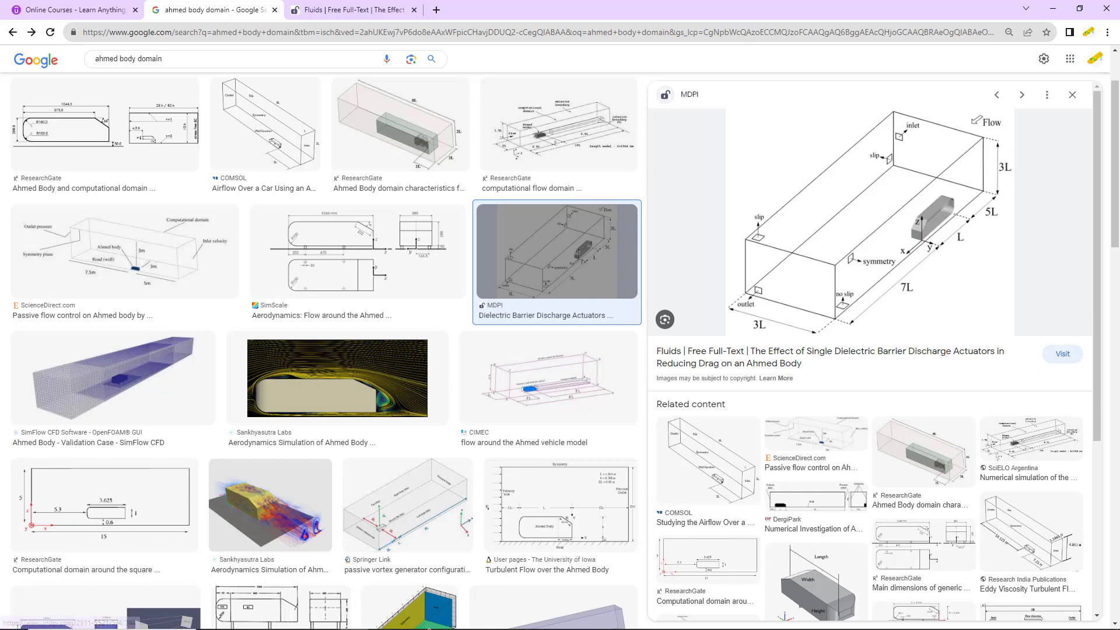
Step: Switch back to the A: Geometry DesignModeler window and examine the Ahmed body from its front
mouse_move(440, 629)
click(467, 618)
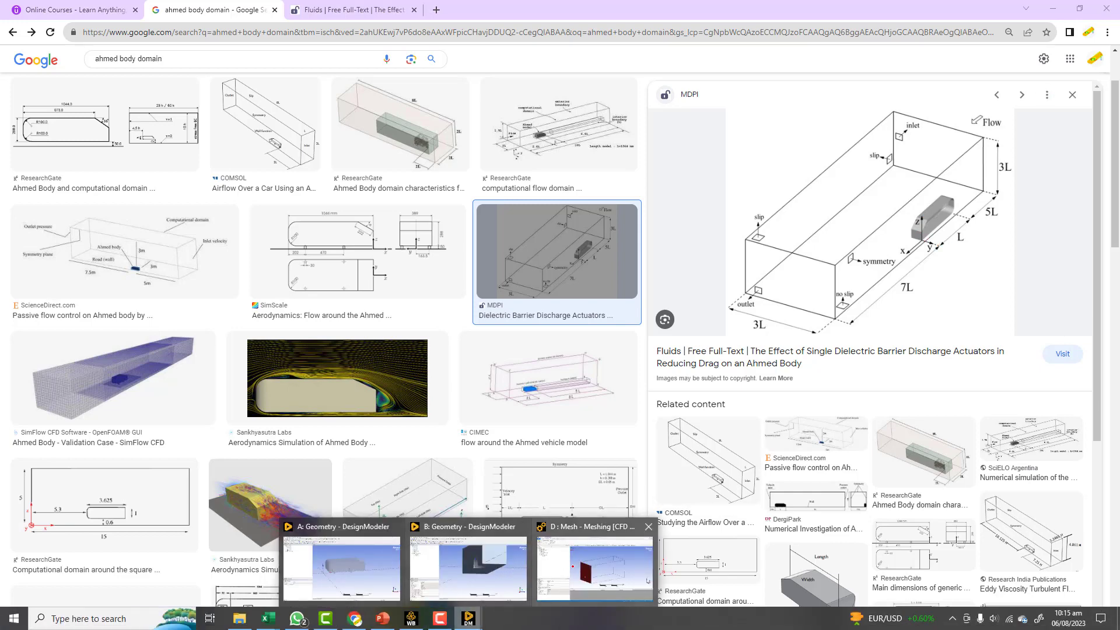
click(341, 568)
click(343, 574)
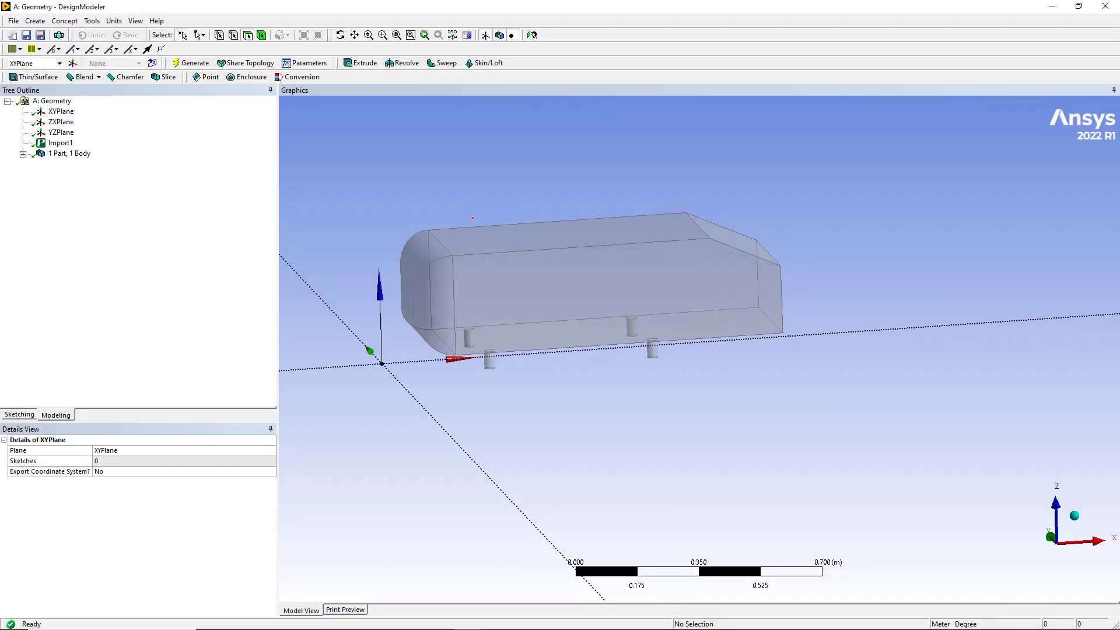
middle_drag(509, 247, 420, 246)
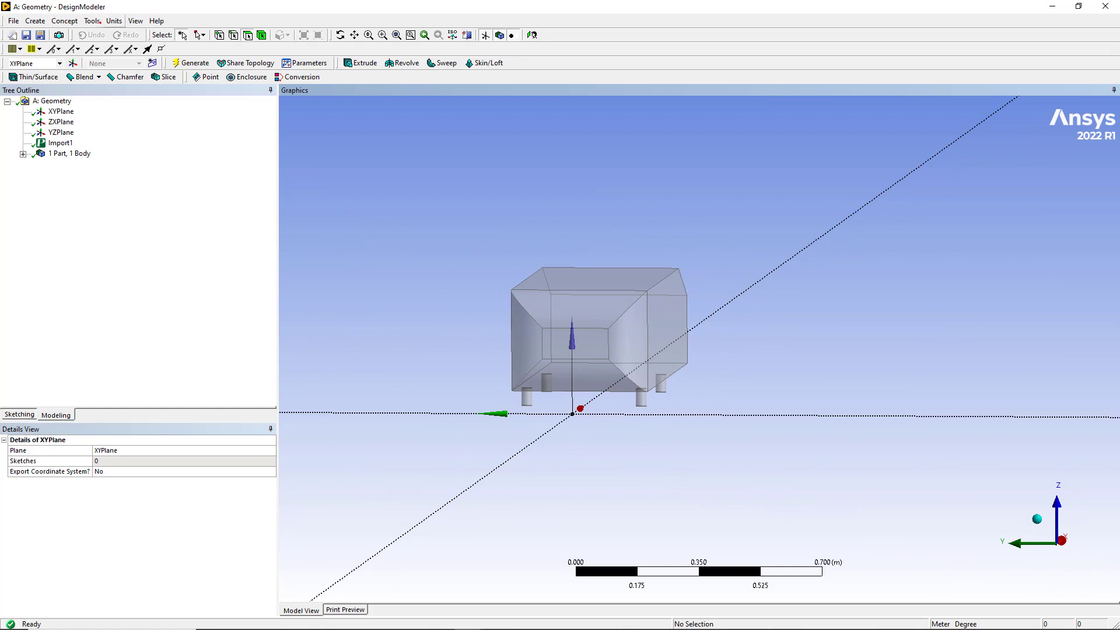
Step: Add a Symmetry feature to the Ahmed body with ZXPlane as its symmetry plane
click(92, 20)
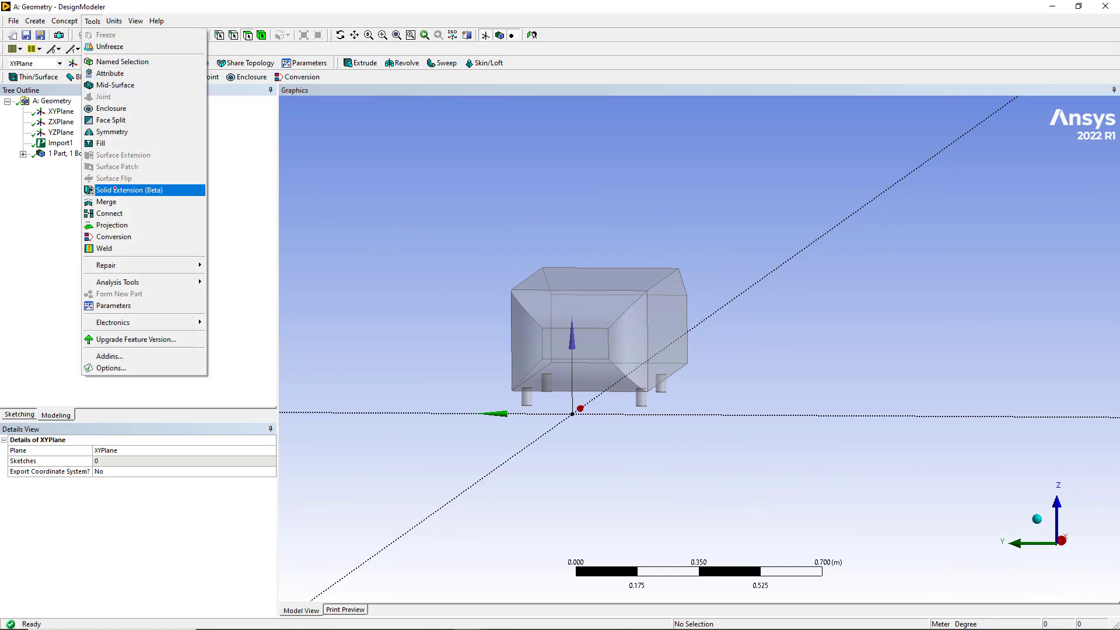
click(111, 132)
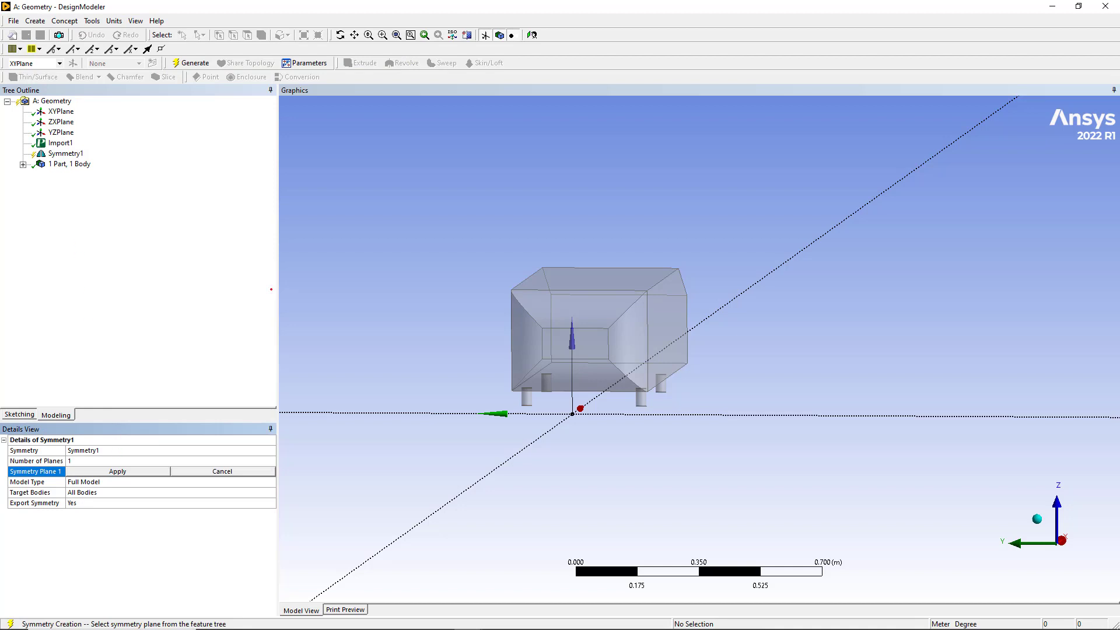
middle_drag(442, 291, 413, 295)
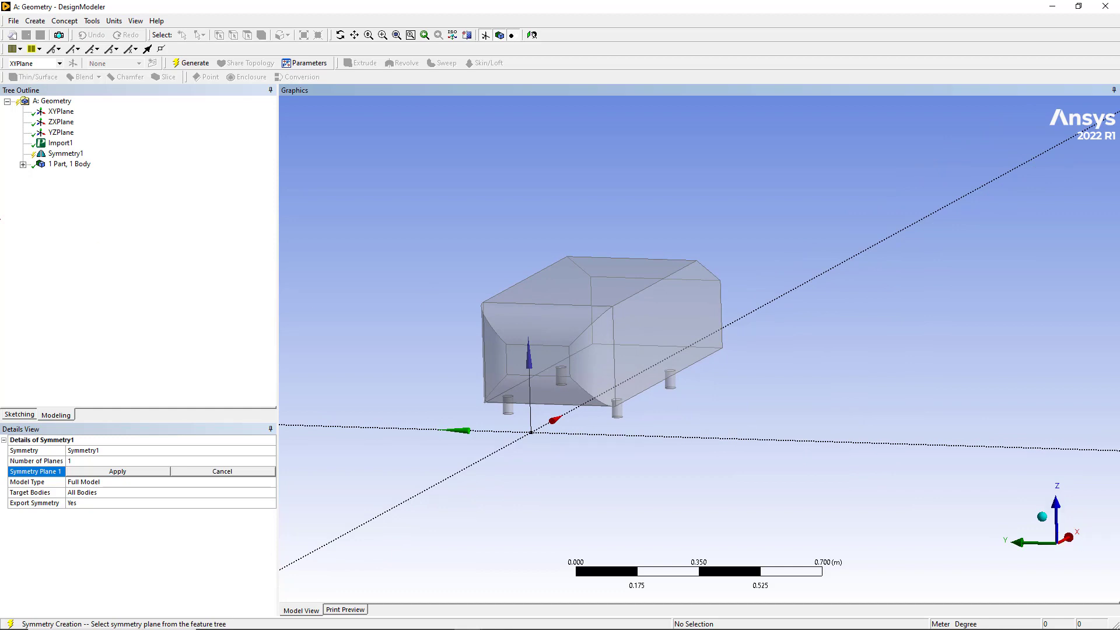
click(62, 122)
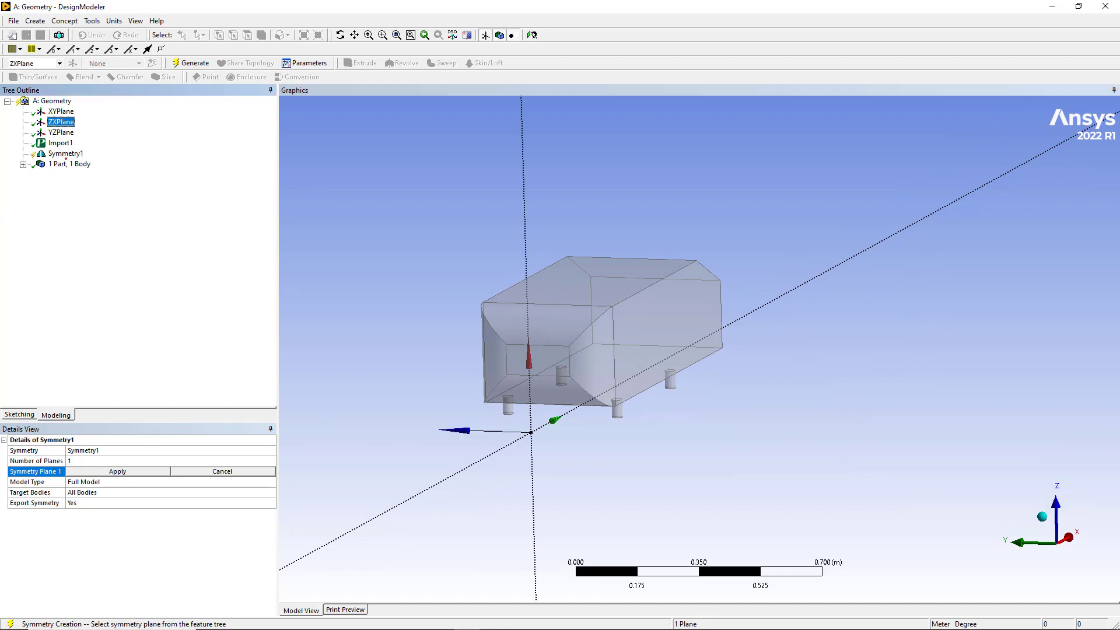
click(99, 472)
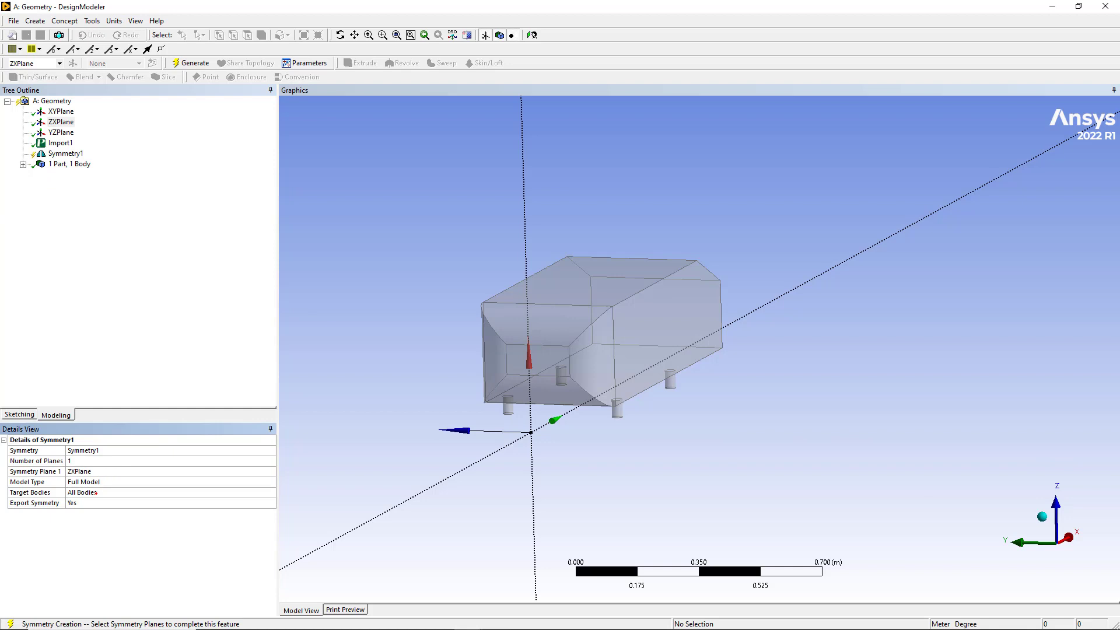
Step: Set Export Symmetry to No for Symmetry1, generate it, and inspect the cut Ahmed body
click(96, 493)
click(254, 505)
click(270, 503)
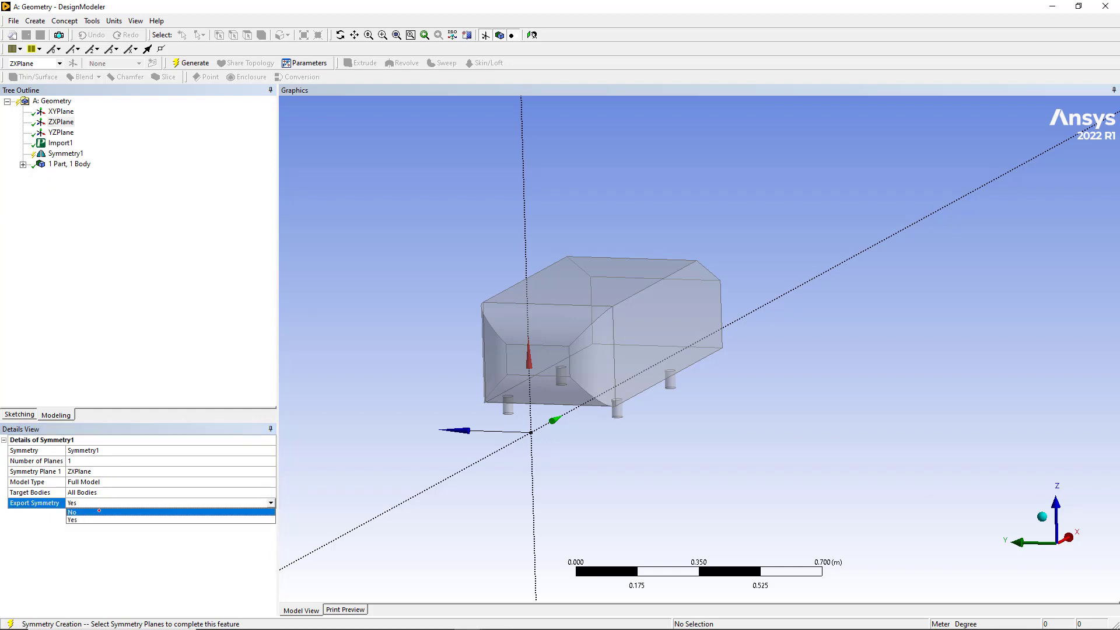
click(116, 518)
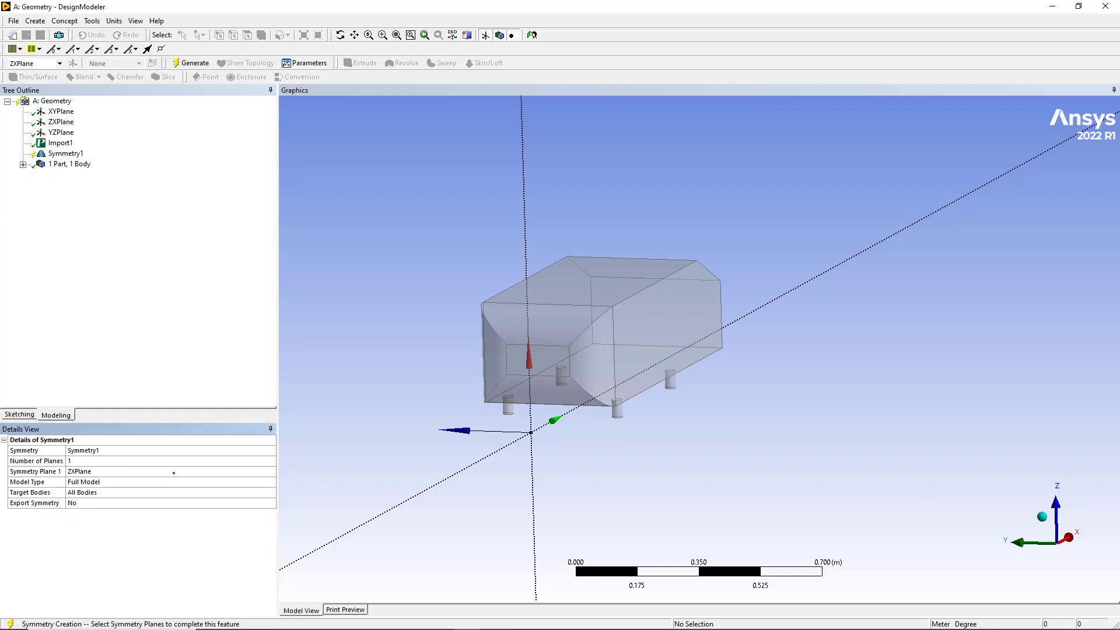
click(195, 63)
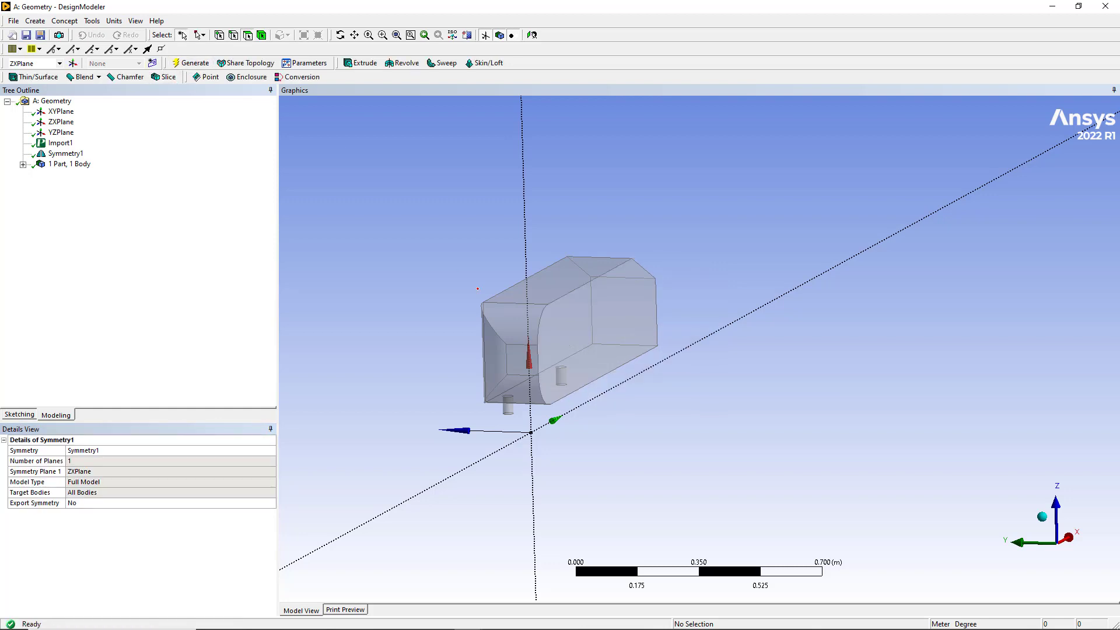
middle_drag(478, 291, 338, 311)
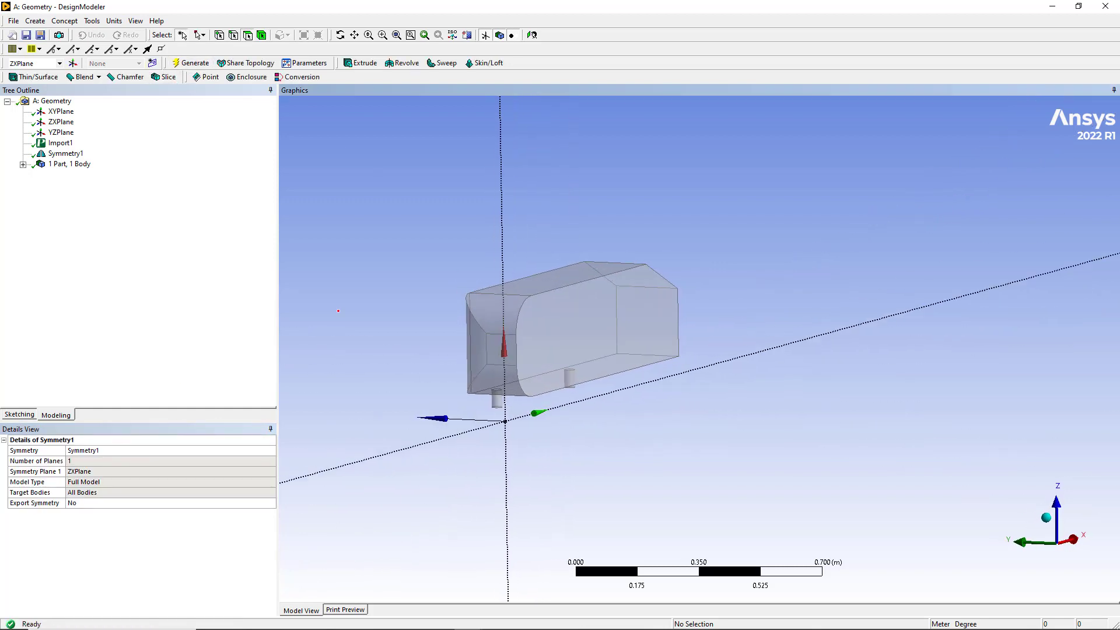
Step: Edit Symmetry1 to use the Partial Model type, regenerate it, and inspect the body about the ZXPlane
right_click(70, 153)
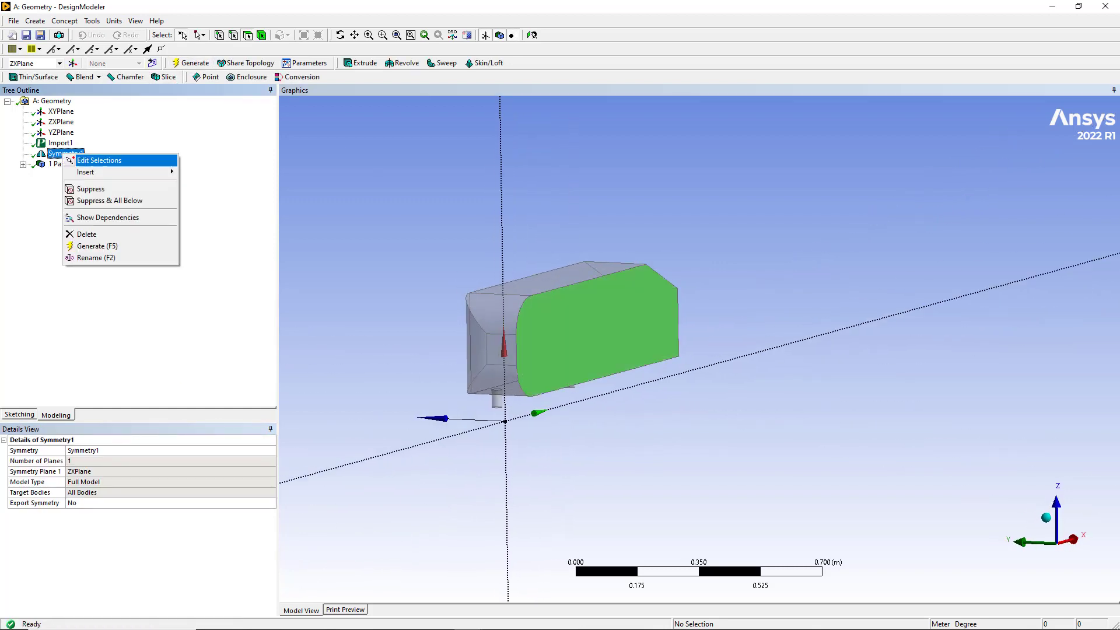
click(92, 161)
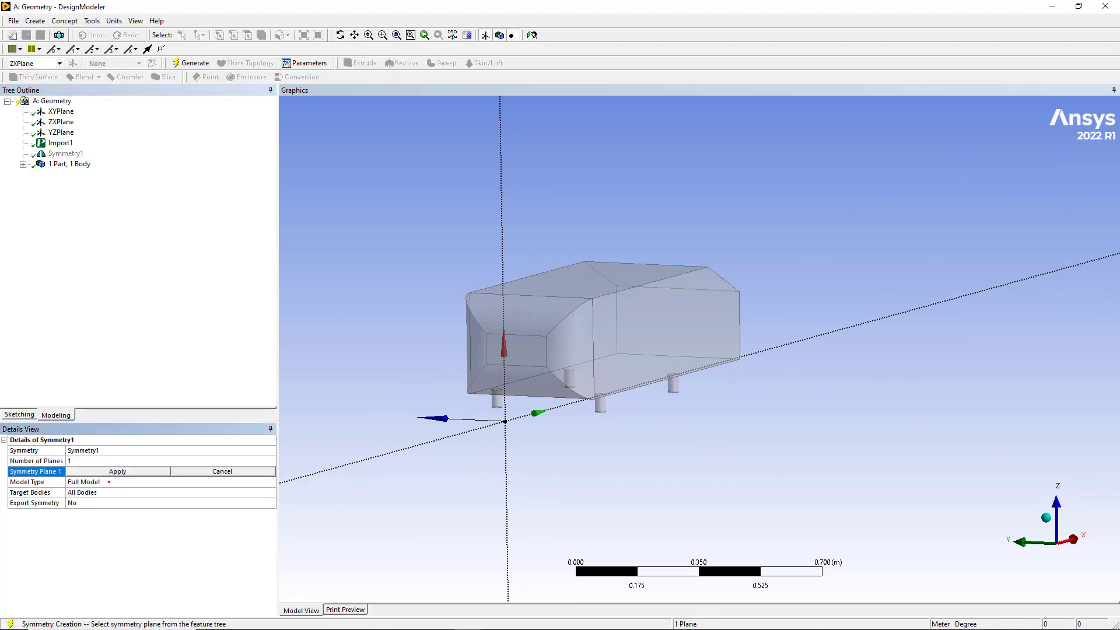
click(136, 483)
click(270, 482)
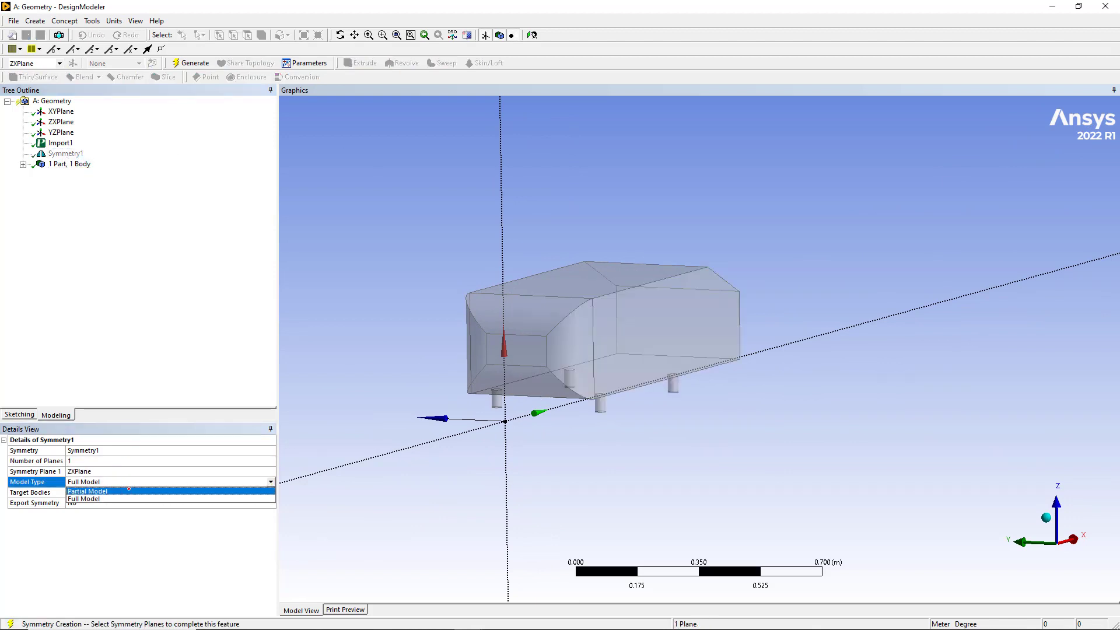
click(129, 489)
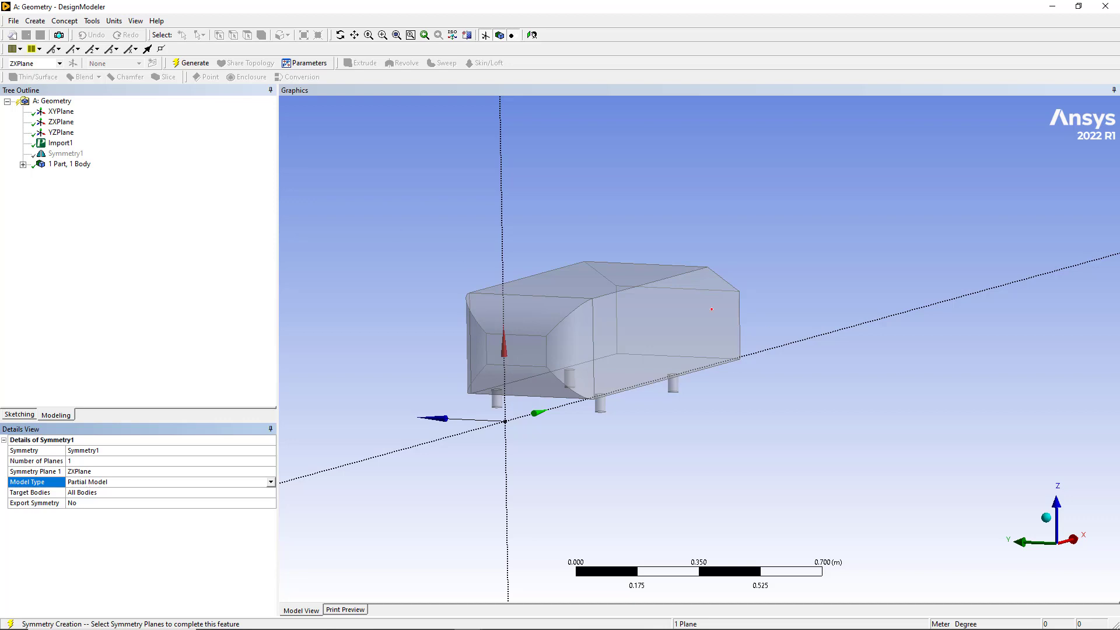
middle_drag(396, 294, 459, 289)
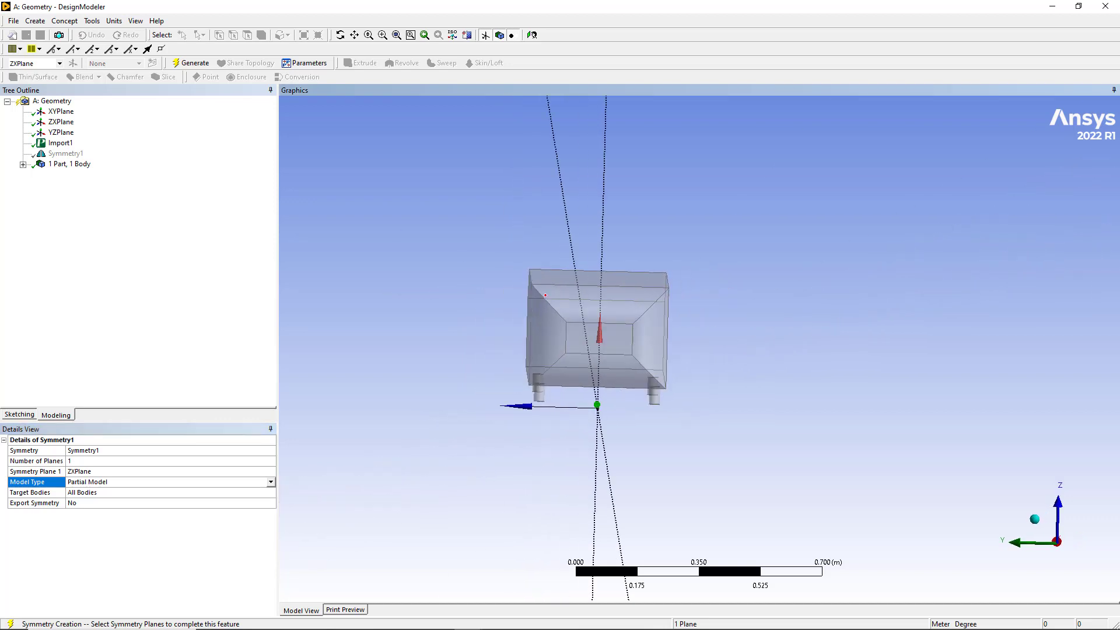
click(191, 63)
middle_drag(857, 315, 649, 334)
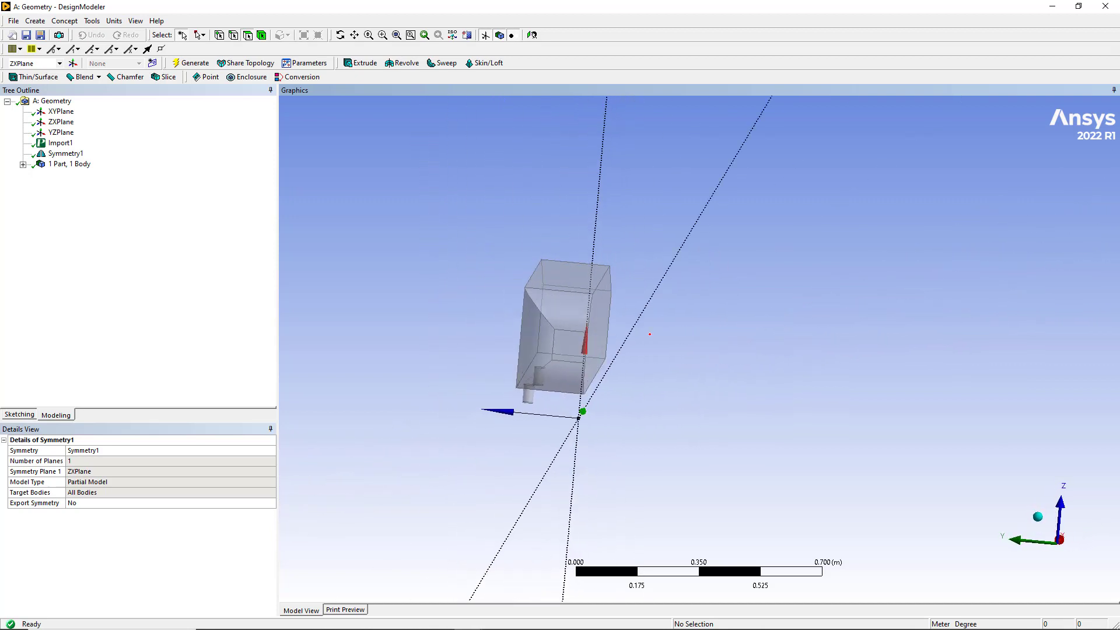
middle_drag(390, 287, 439, 284)
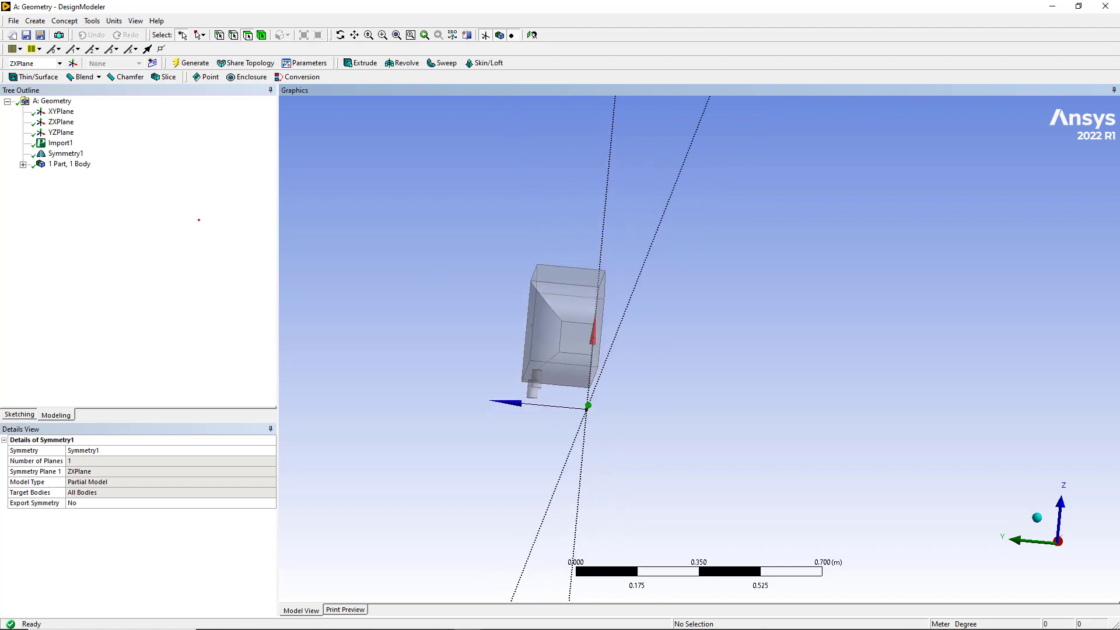
Step: Edit Symmetry1 to use the Full Model type, regenerate it, and inspect the cut Ahmed body
right_click(65, 154)
click(79, 159)
click(118, 471)
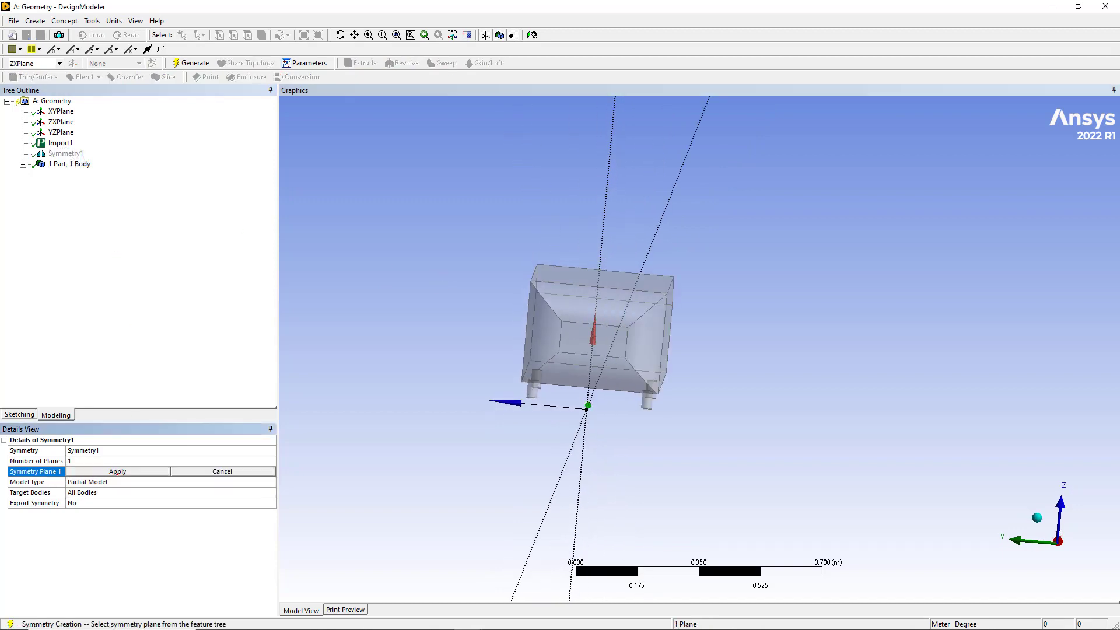
click(118, 472)
click(123, 482)
click(271, 481)
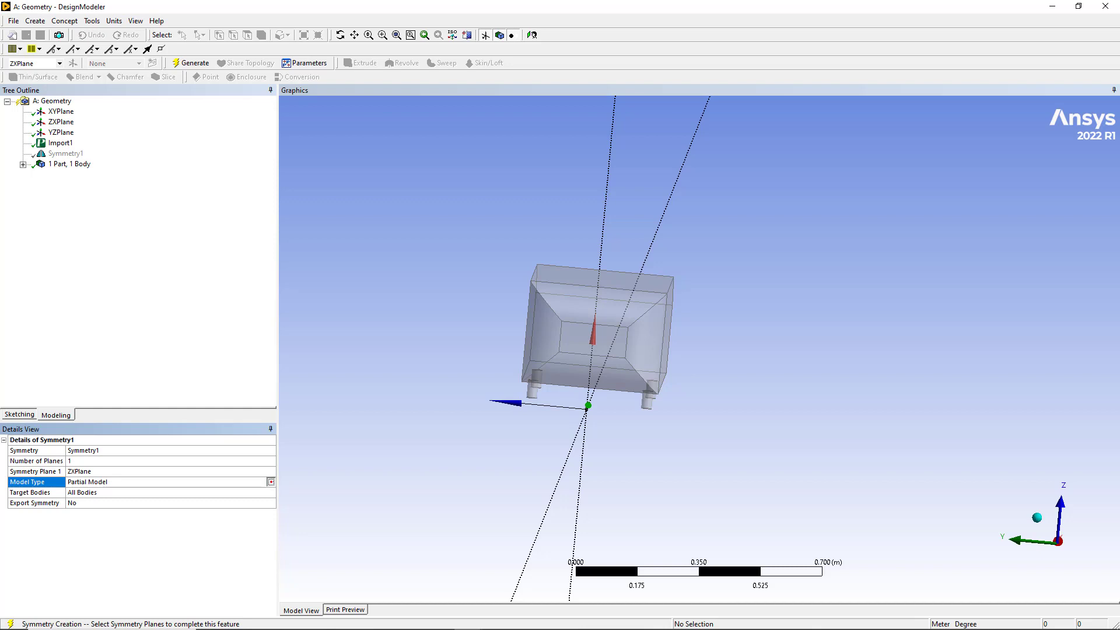
click(93, 499)
click(191, 63)
middle_drag(498, 307, 130, 189)
click(65, 153)
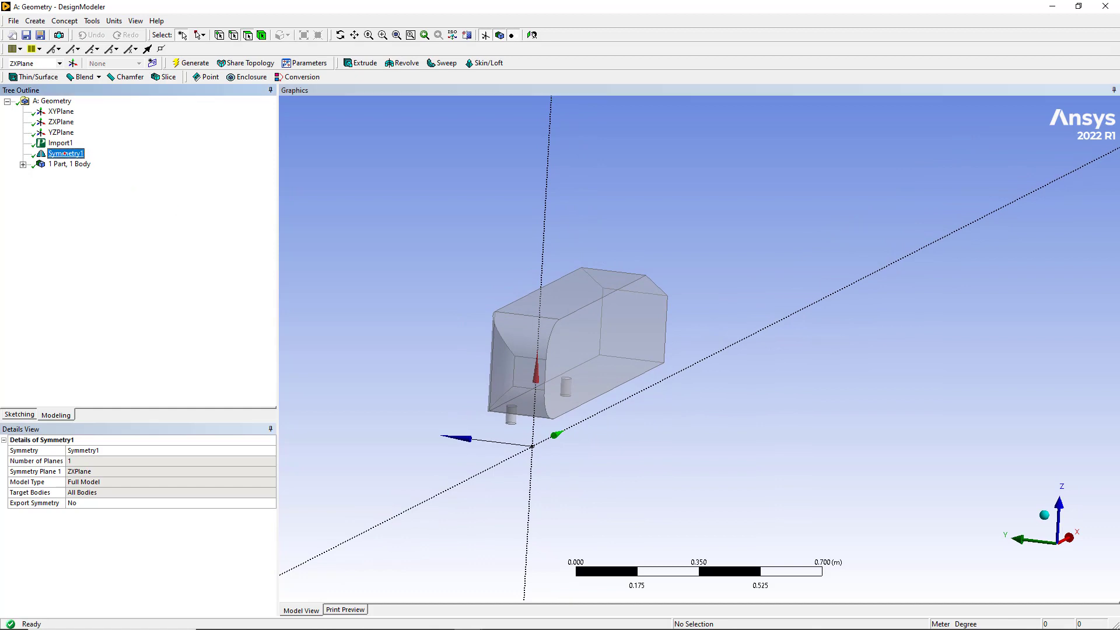
Step: Edit Symmetry1 back to the Partial Model type, regenerate it, and check the half Ahmed body
right_click(75, 154)
click(114, 161)
click(146, 476)
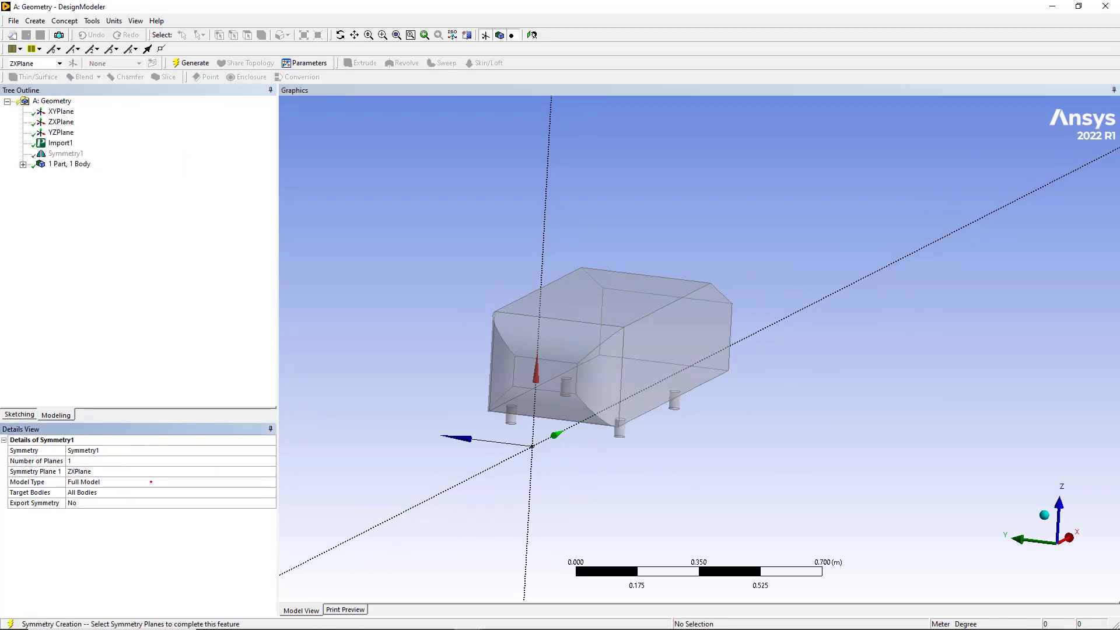
click(169, 483)
click(197, 494)
click(254, 482)
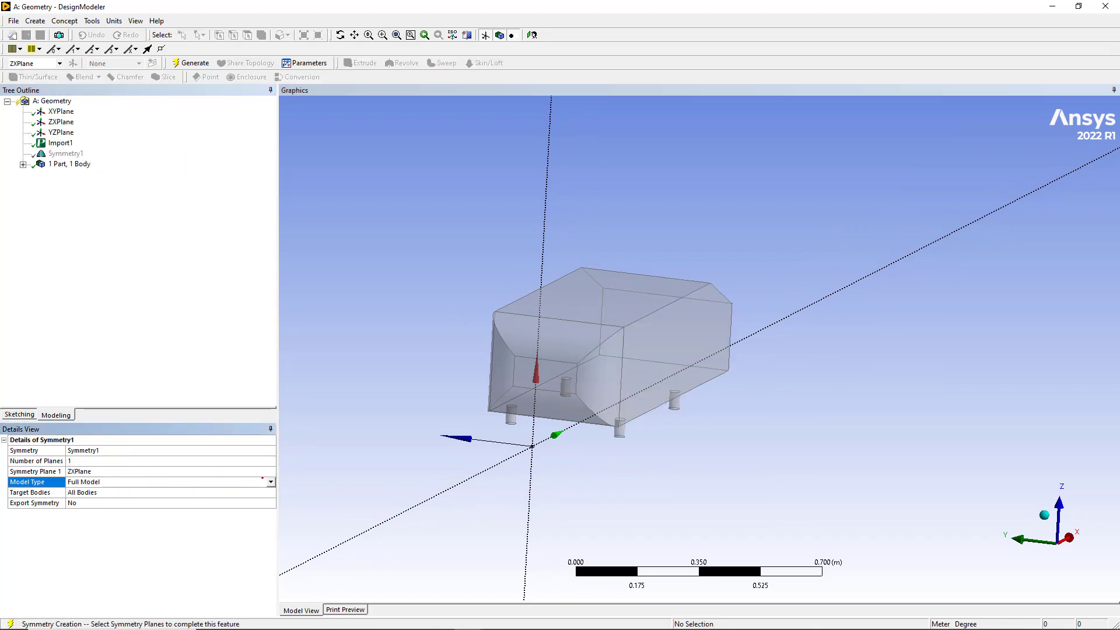
click(271, 482)
click(145, 491)
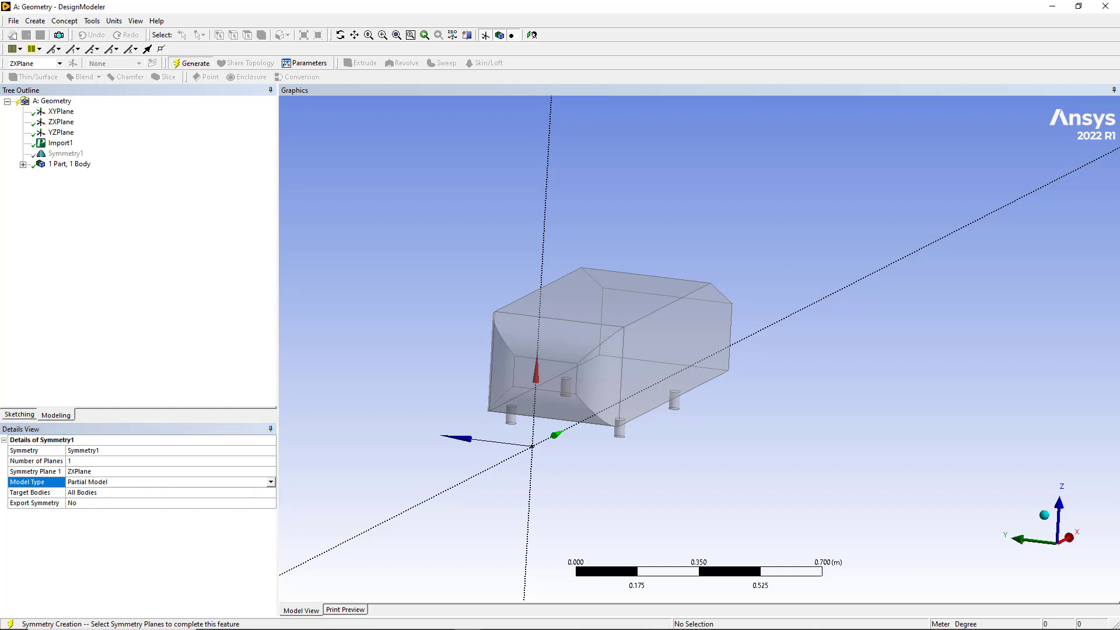
click(191, 63)
middle_drag(374, 273, 405, 285)
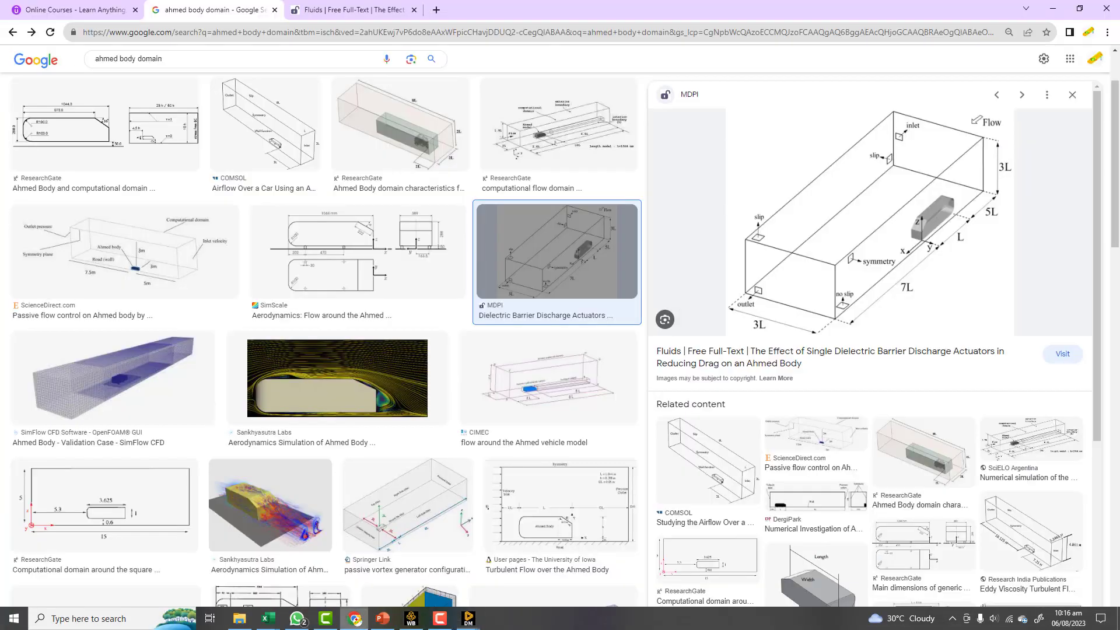
Step: Compare the half Ahmed body's orientation in DesignModeler with the MDPI symmetry domain sketch in Chrome
click(354, 617)
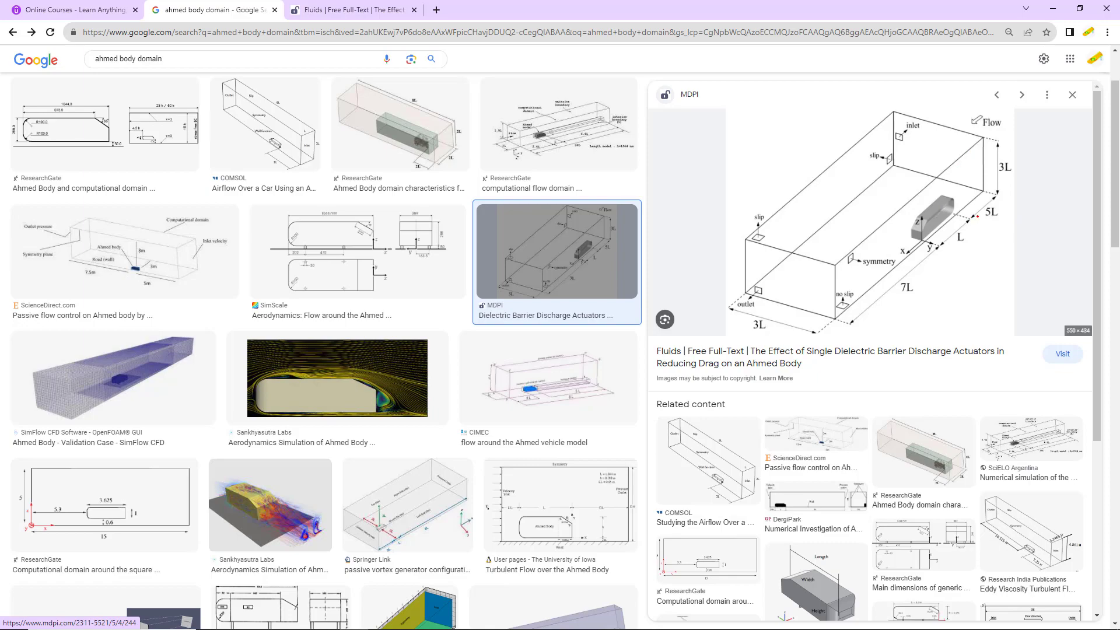
click(1052, 8)
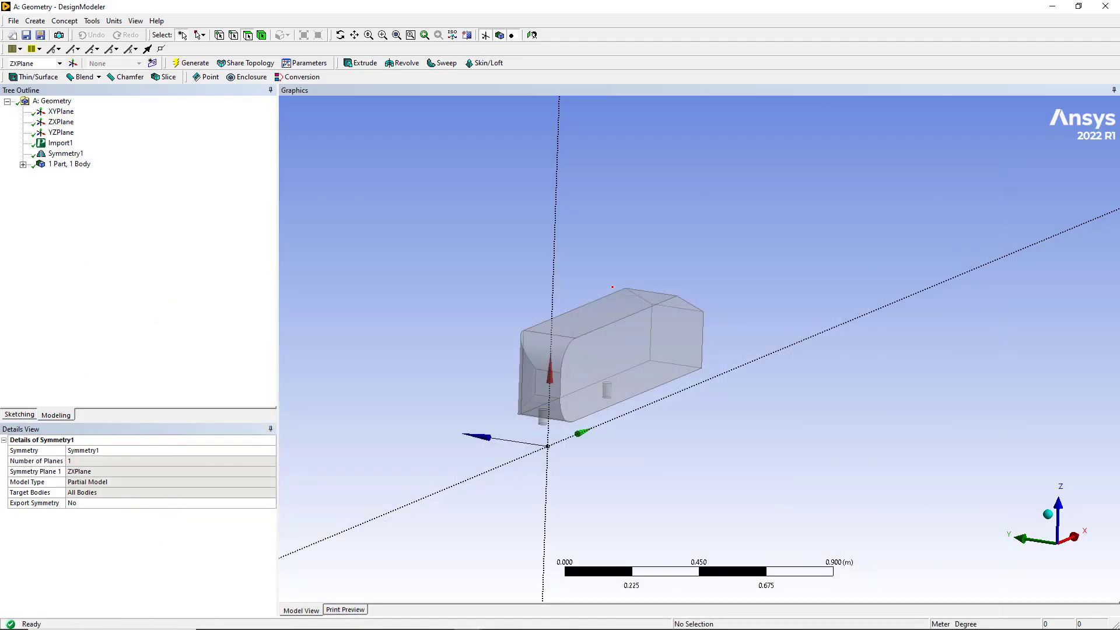
middle_drag(612, 287, 517, 285)
mouse_move(427, 622)
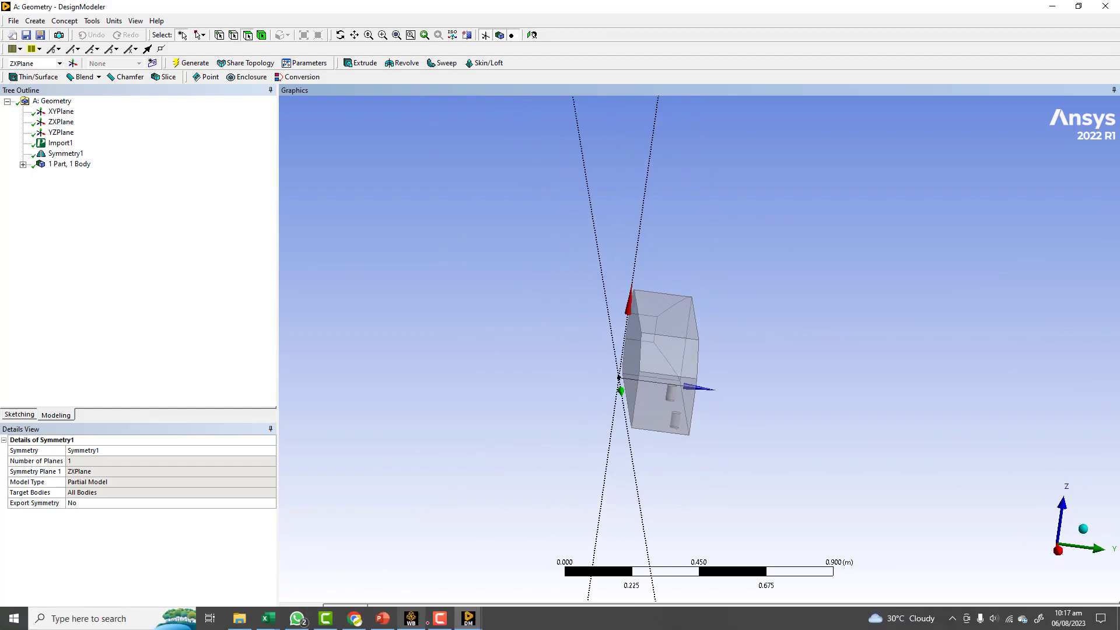
click(354, 618)
click(354, 618)
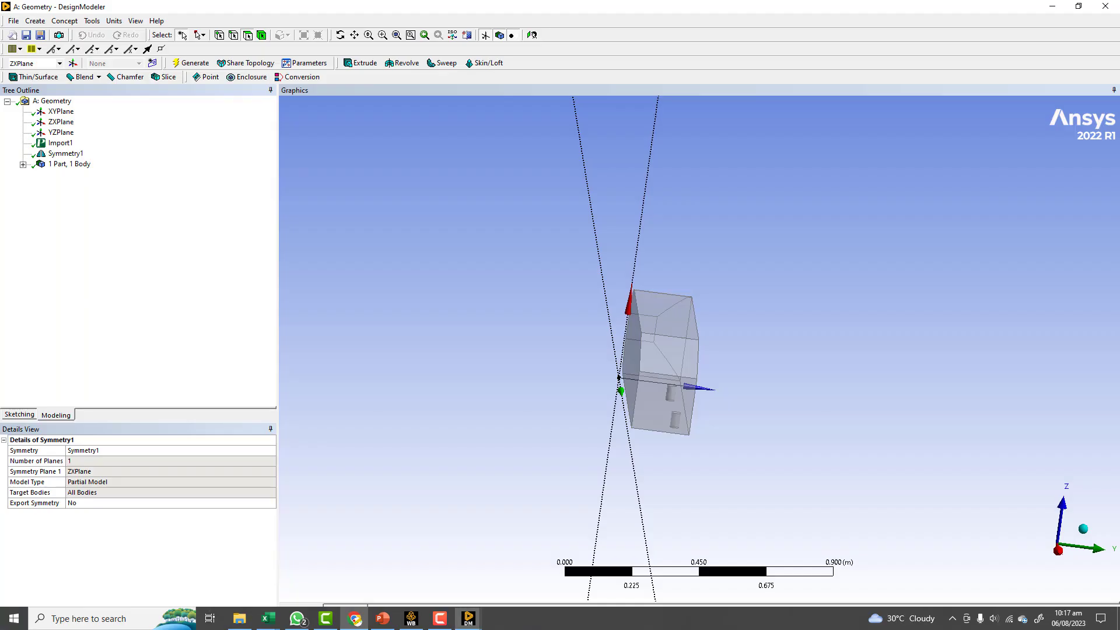
middle_drag(610, 372, 606, 383)
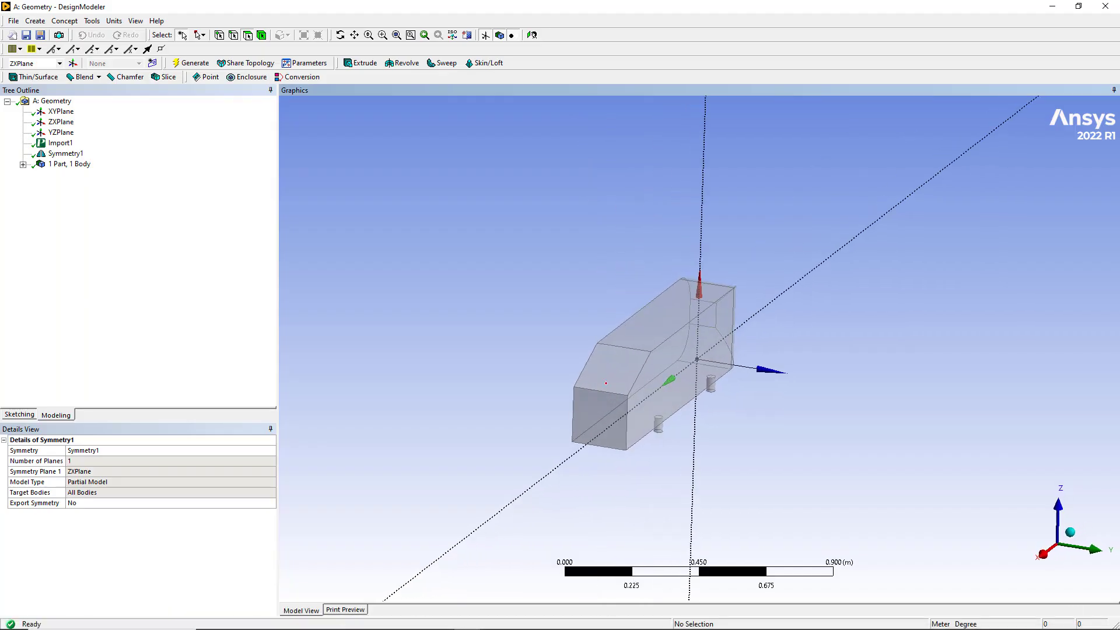
click(355, 618)
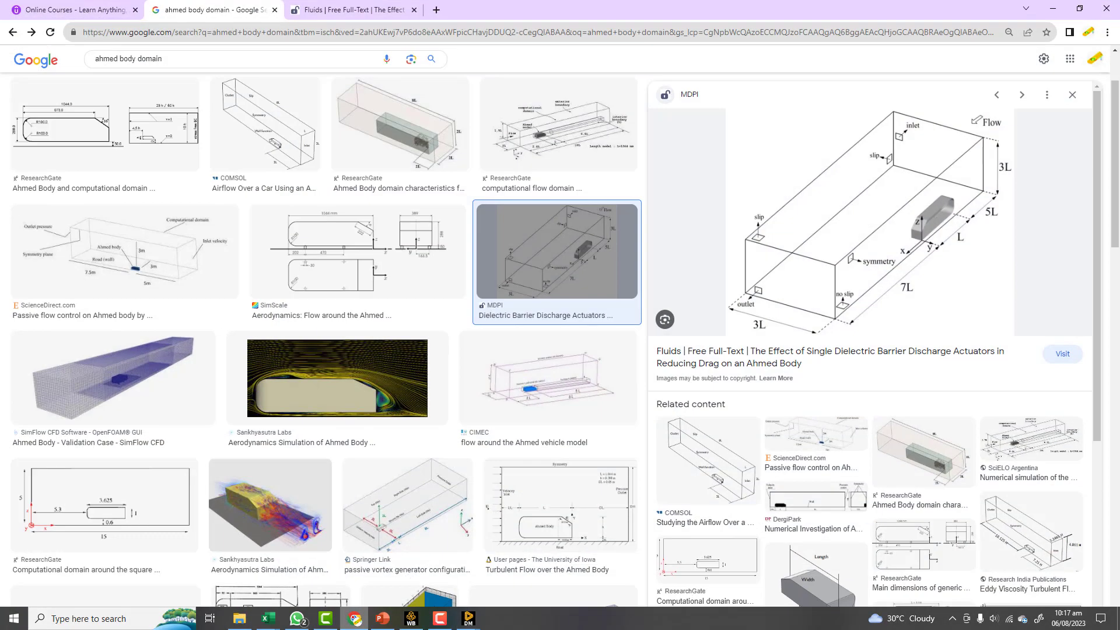
click(355, 618)
middle_drag(647, 362, 623, 407)
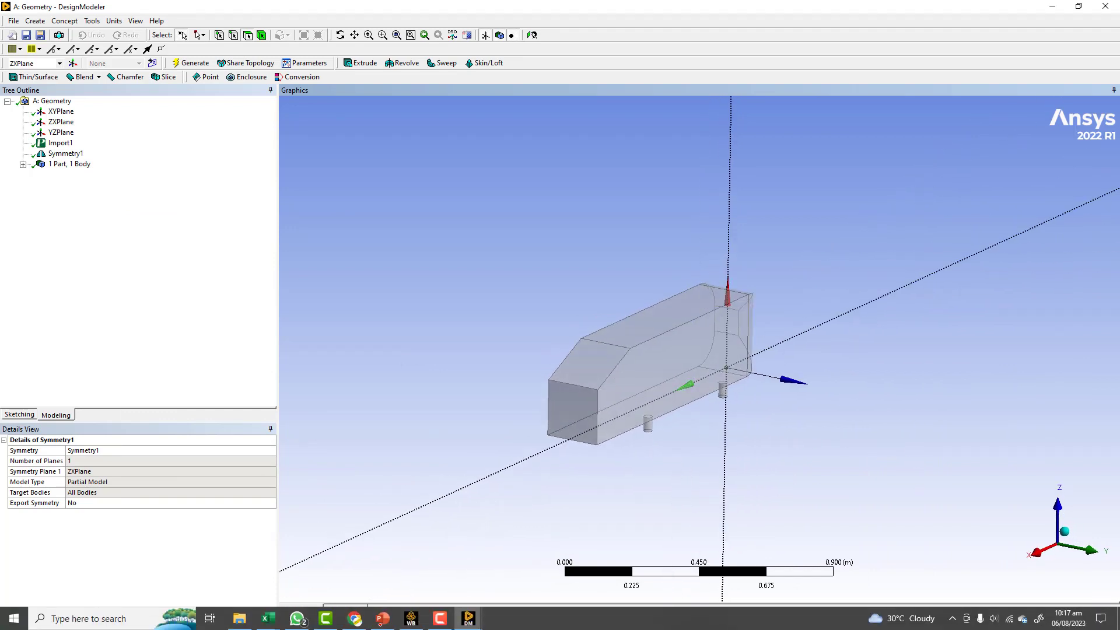
click(354, 618)
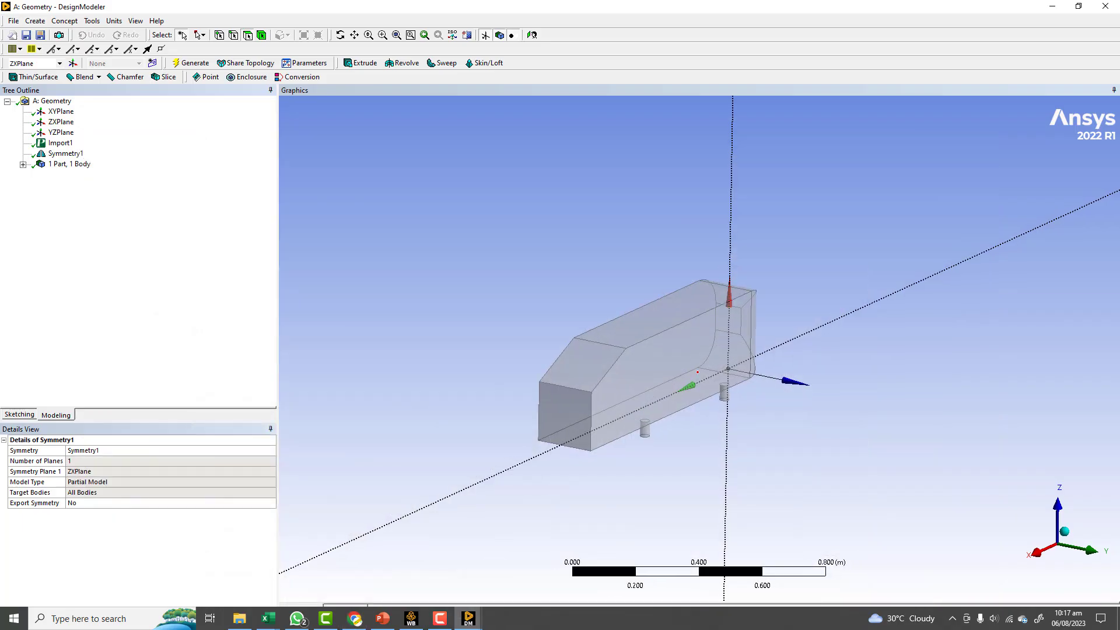
middle_drag(577, 309, 544, 291)
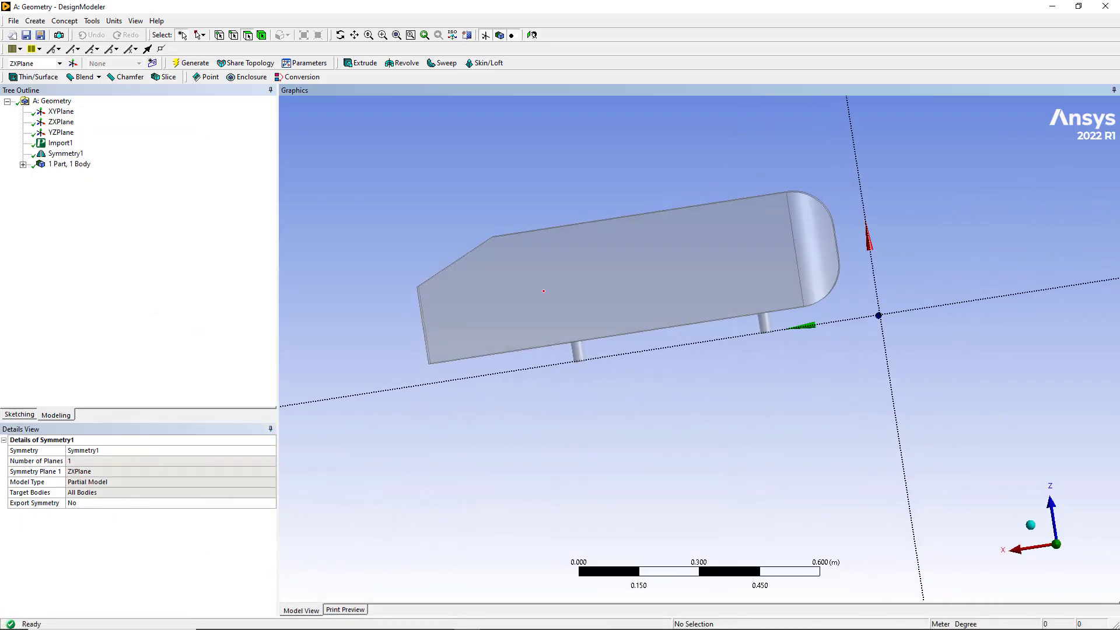
scroll(544, 290, up, 2)
ctrl+middle_drag(374, 369, 195, 112)
click(92, 21)
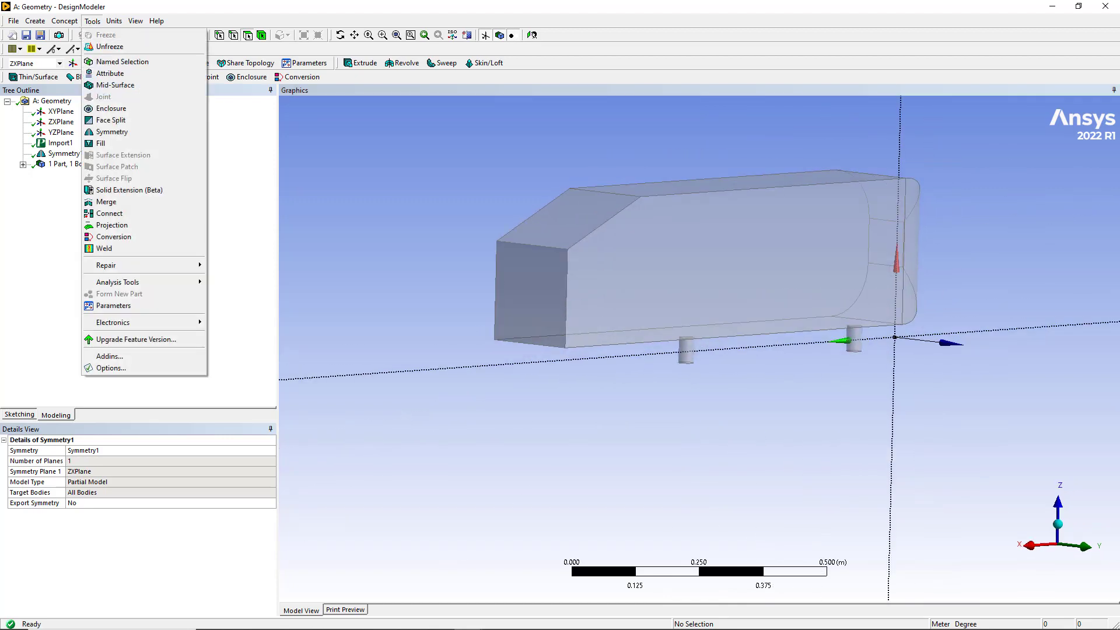
mouse_move(169, 282)
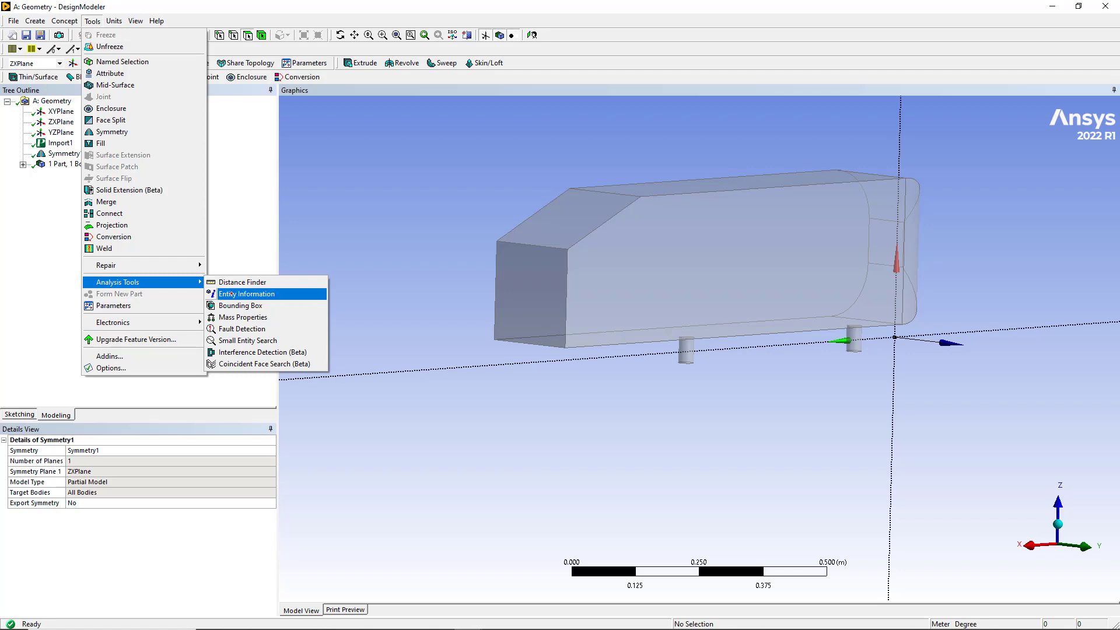
click(232, 294)
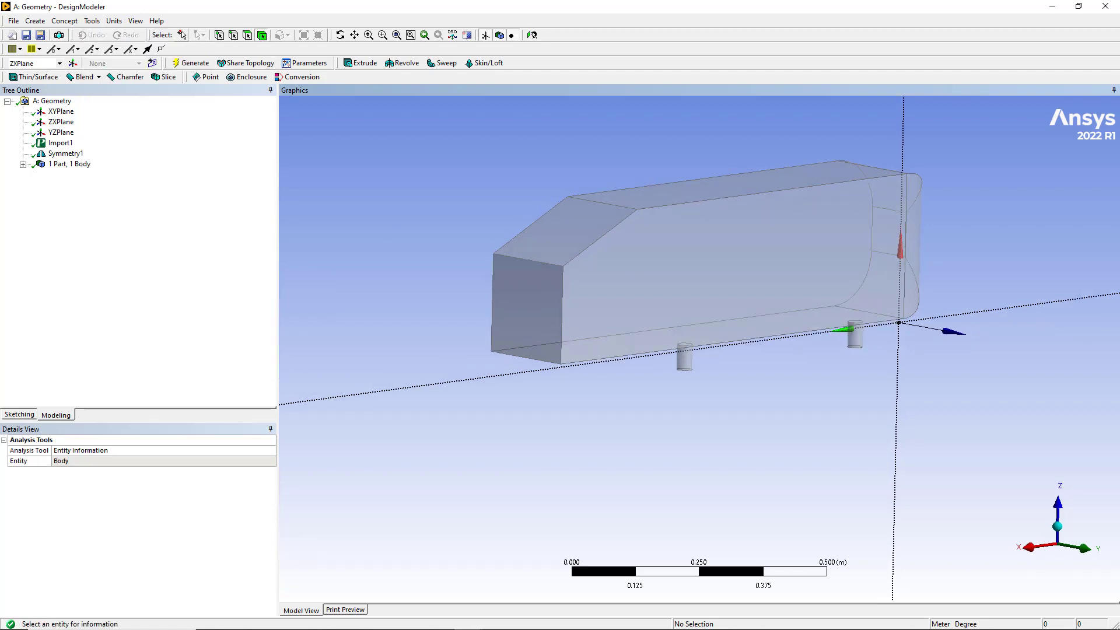
key(Escape)
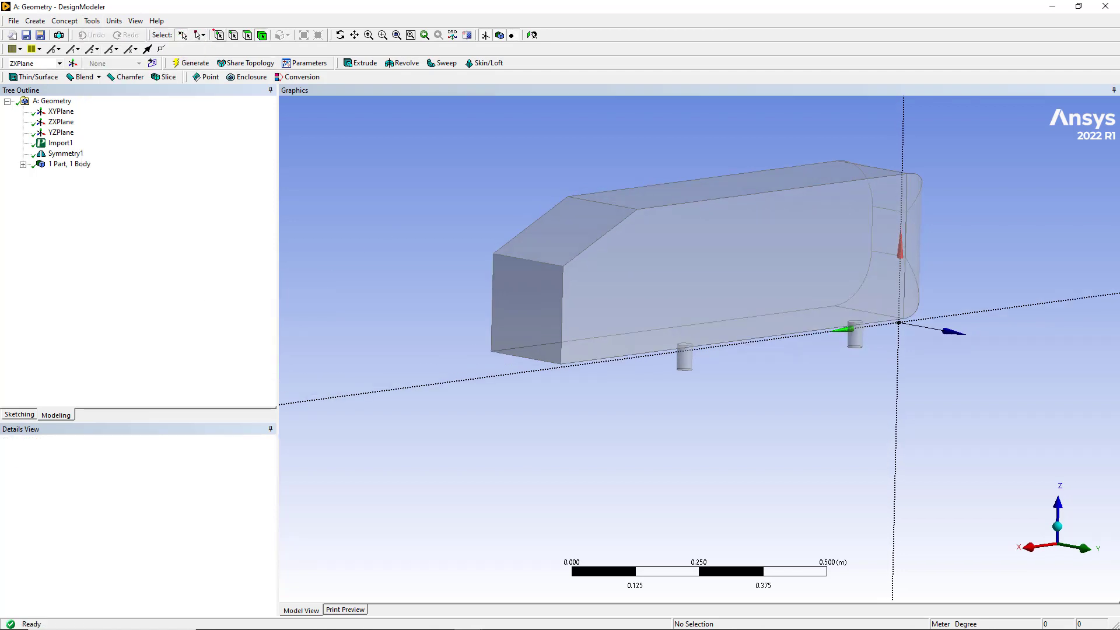
Step: Use Single Select to pick the Ahmed body's lower rear vertex on the symmetry plane and read its location
click(202, 35)
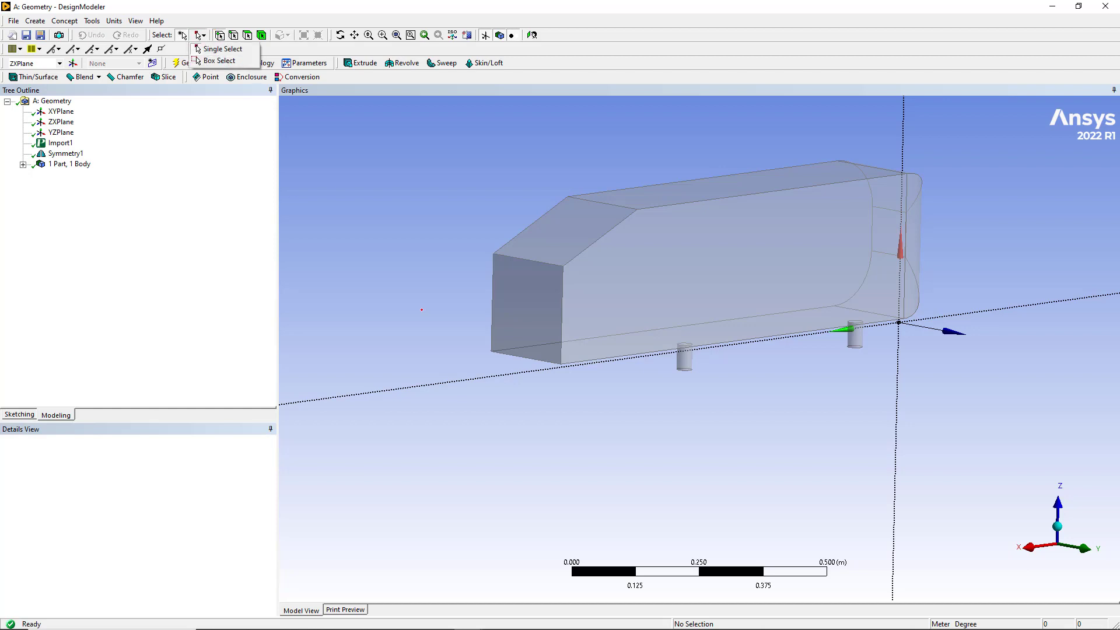
click(227, 52)
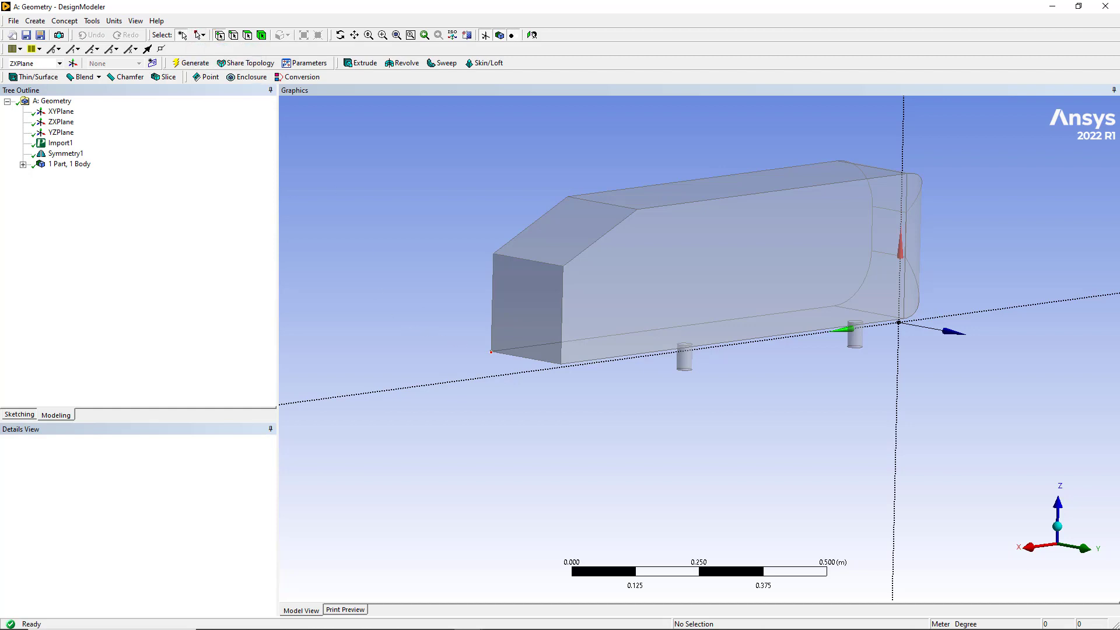
click(491, 351)
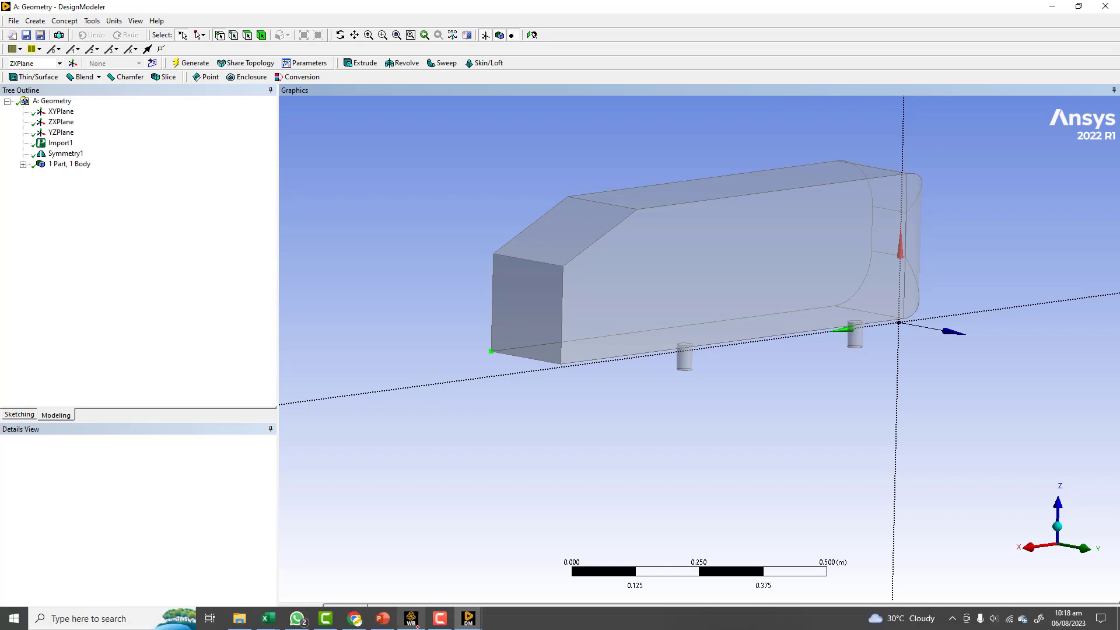
Step: Switch to Chrome and examine the ResearchGate Ahmed body dimension diagram and the MDPI computational domain sketch
click(355, 622)
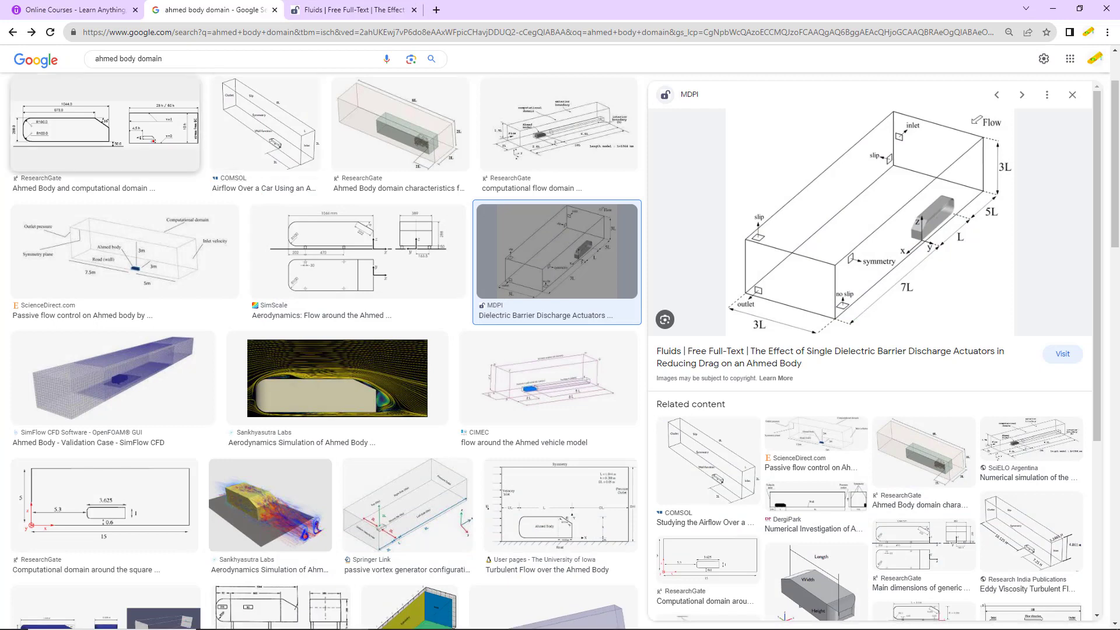
click(105, 125)
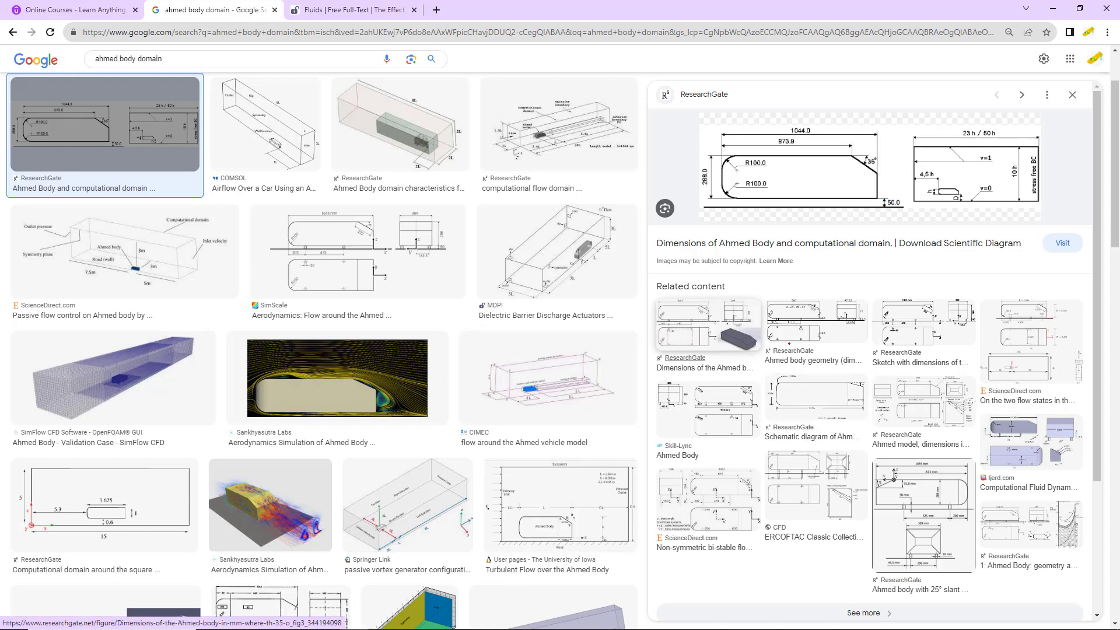
click(17, 32)
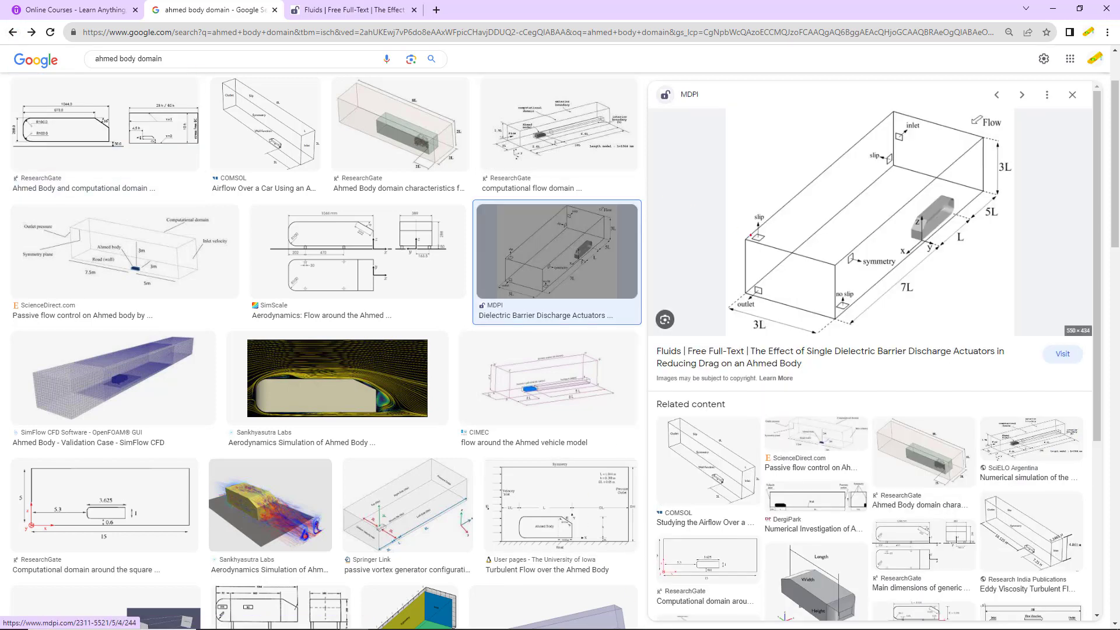
click(921, 234)
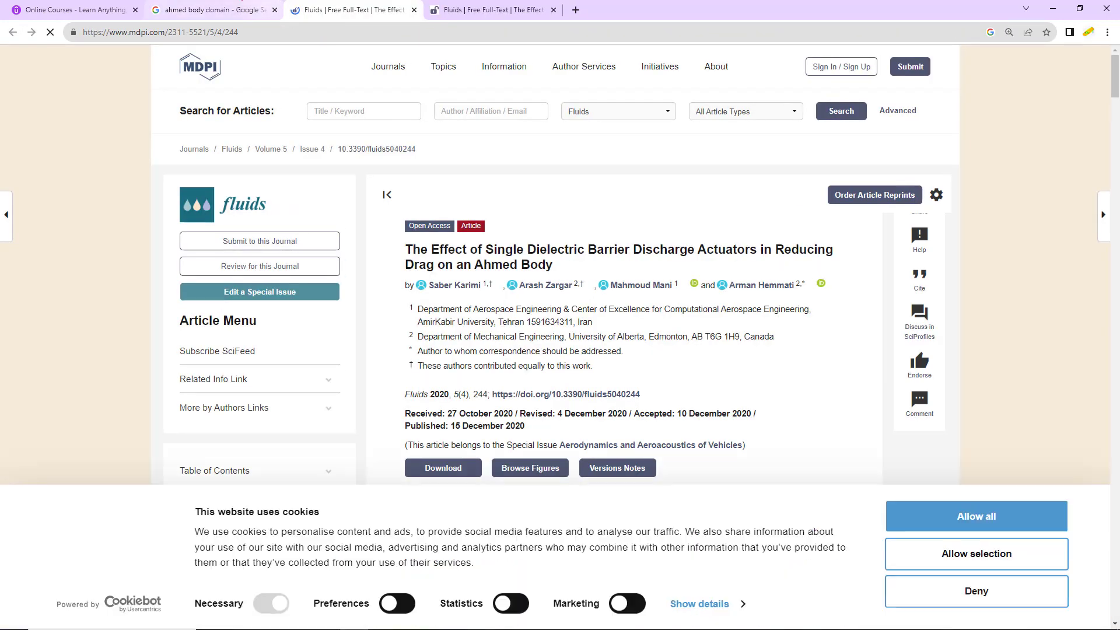
click(255, 10)
scroll(869, 262, down, 3)
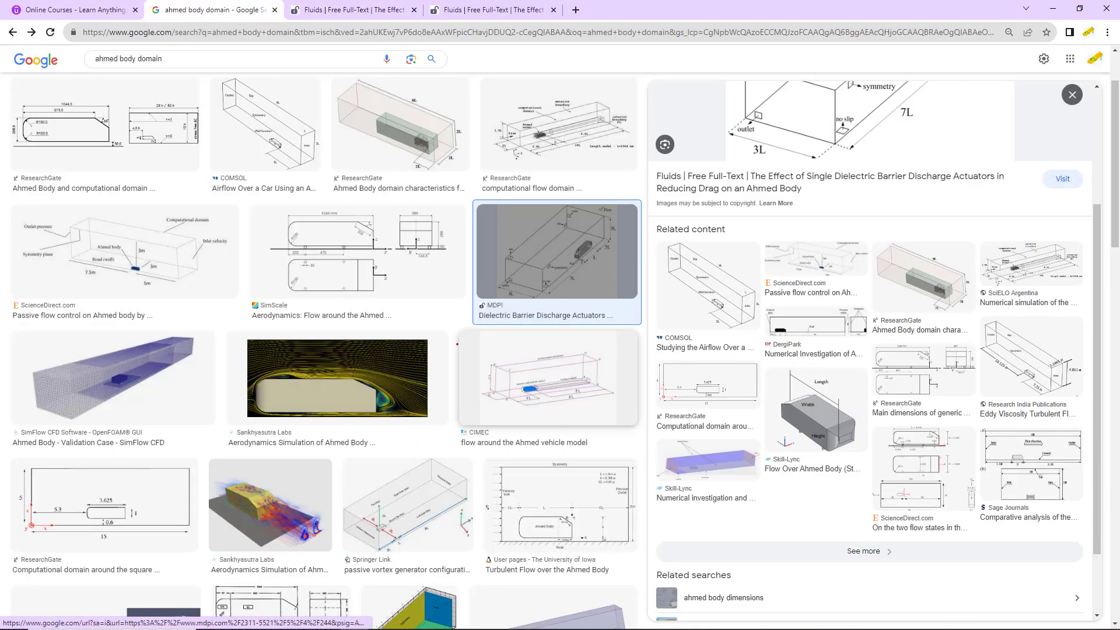
Step: Compare the SimScale body dimensions and the auto-rickshaw and COMSOL domain sketches, returning to the MDPI domain sketch
click(355, 267)
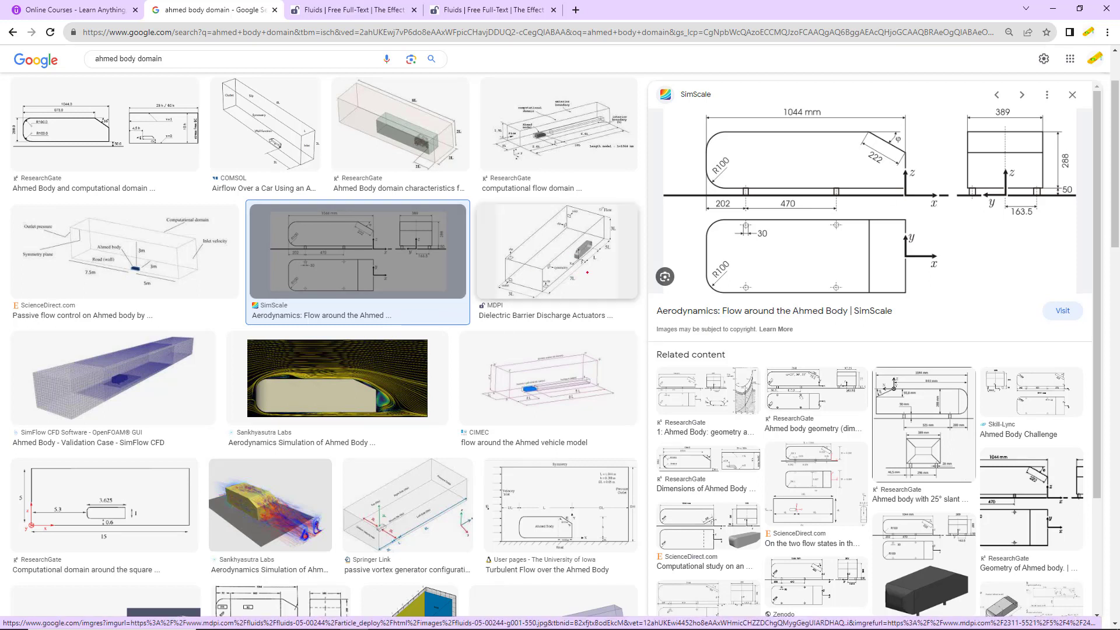
click(556, 251)
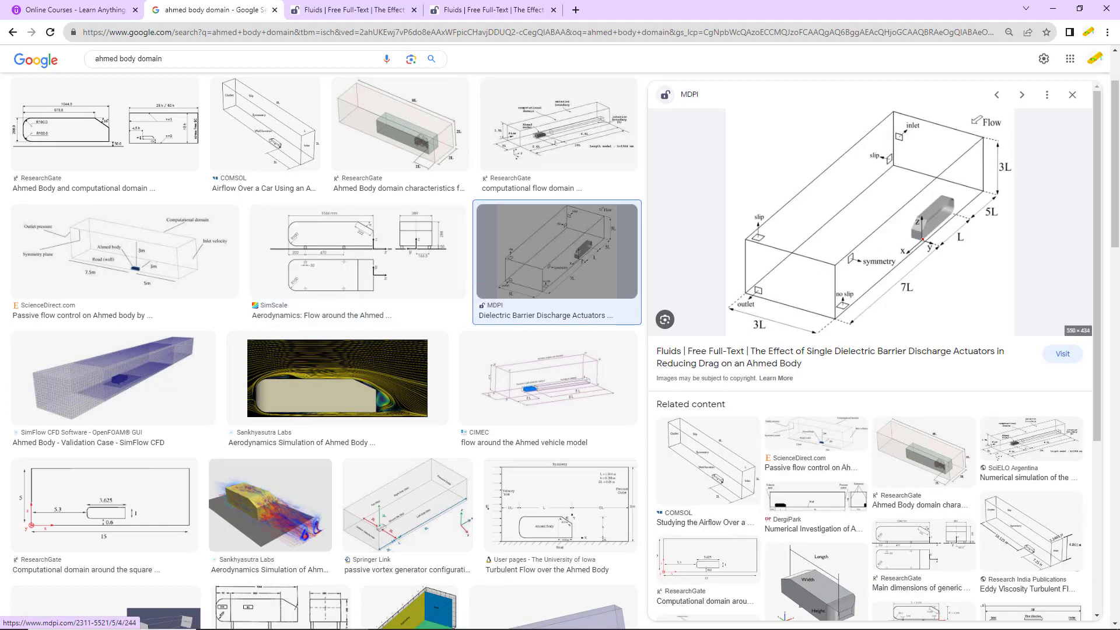
click(901, 464)
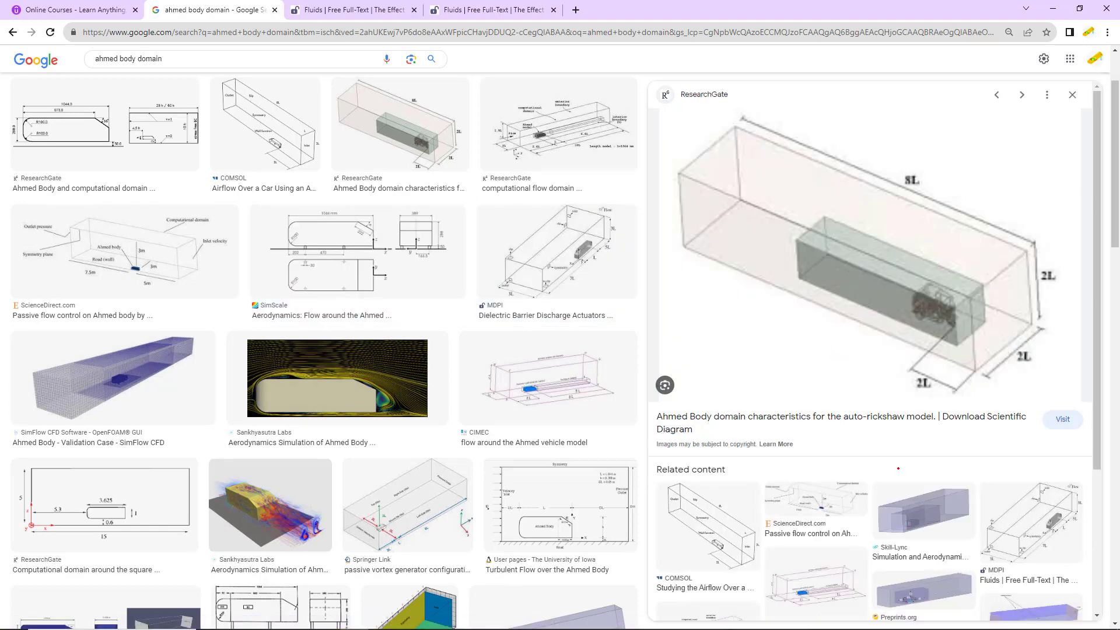
click(708, 525)
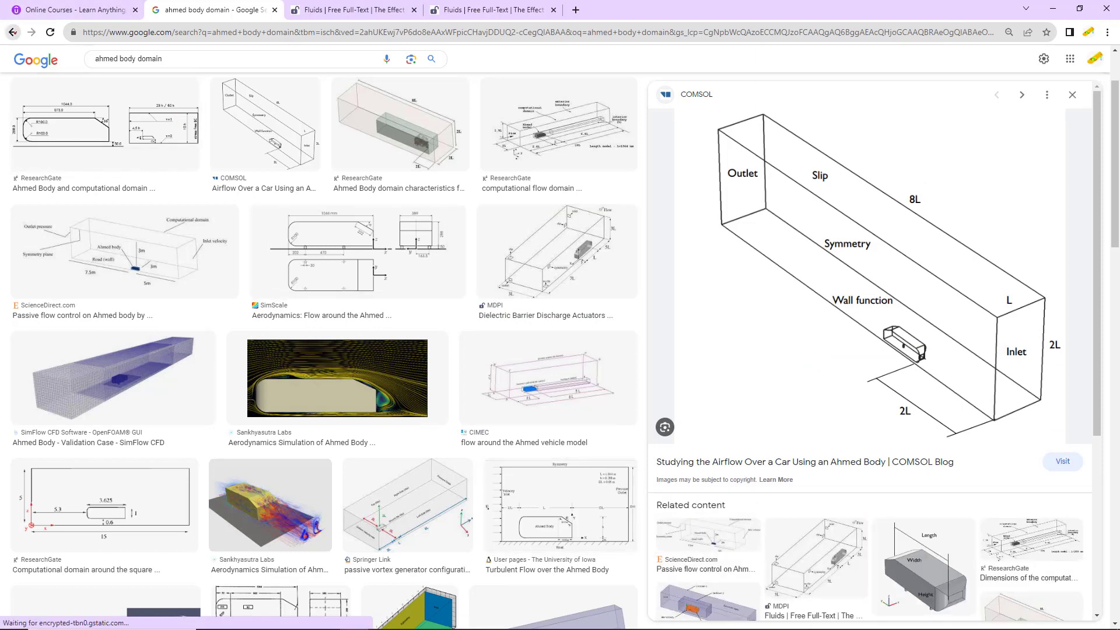
click(12, 32)
click(12, 32)
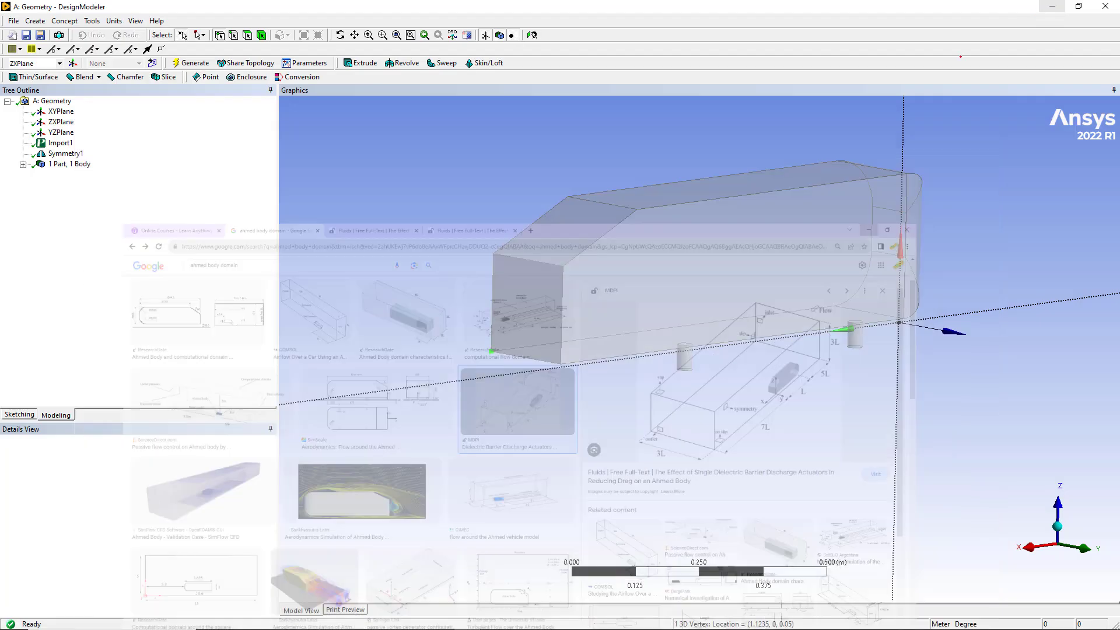
Step: Return to DesignModeler, then open Calculator and enter the rear vertex's X coordinate, 1.1235
click(1052, 9)
middle_drag(735, 365, 650, 358)
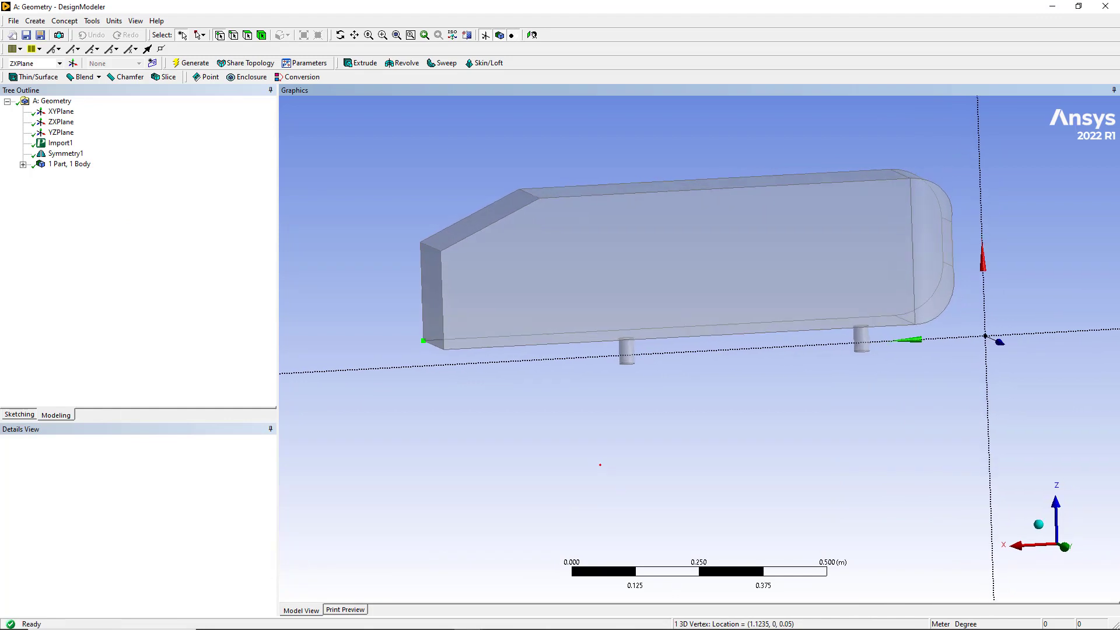
key(super)
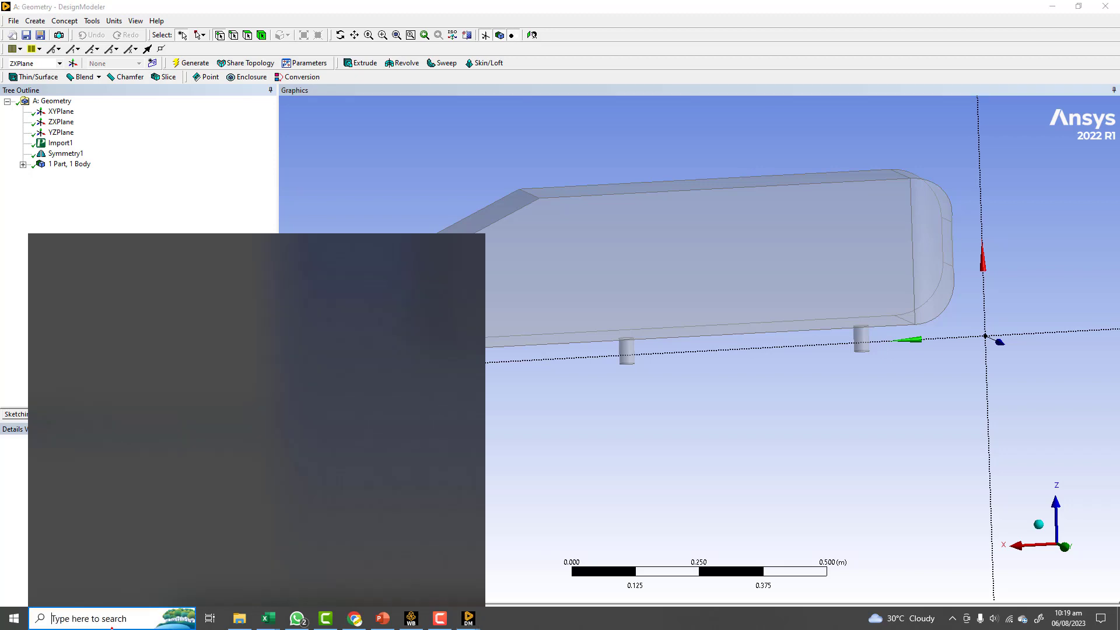
text(ca)
click(124, 304)
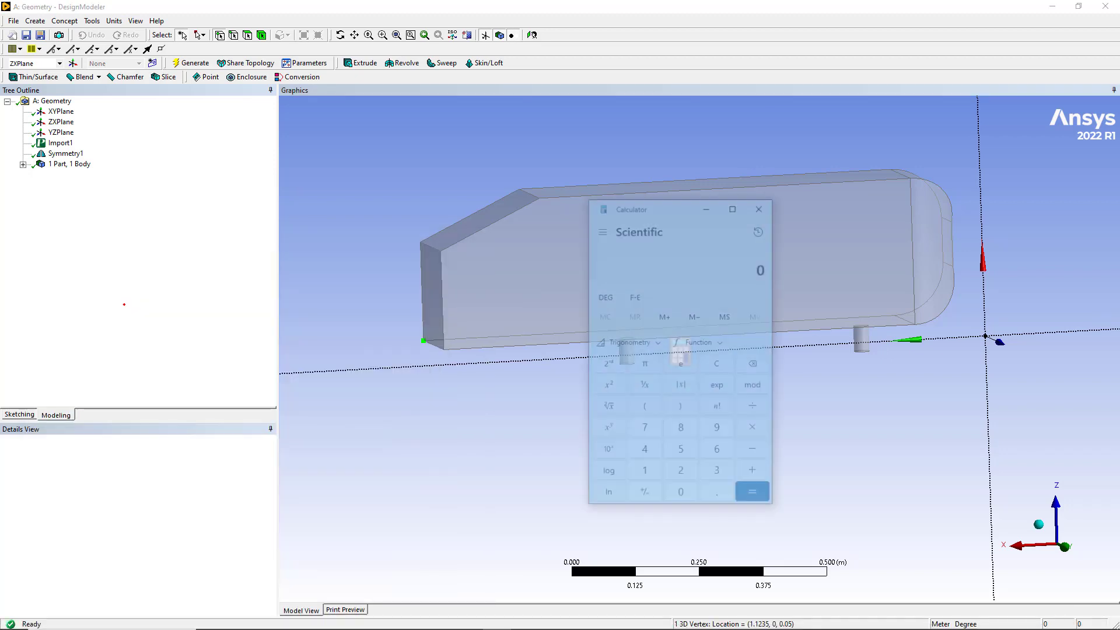
text(1.1235)
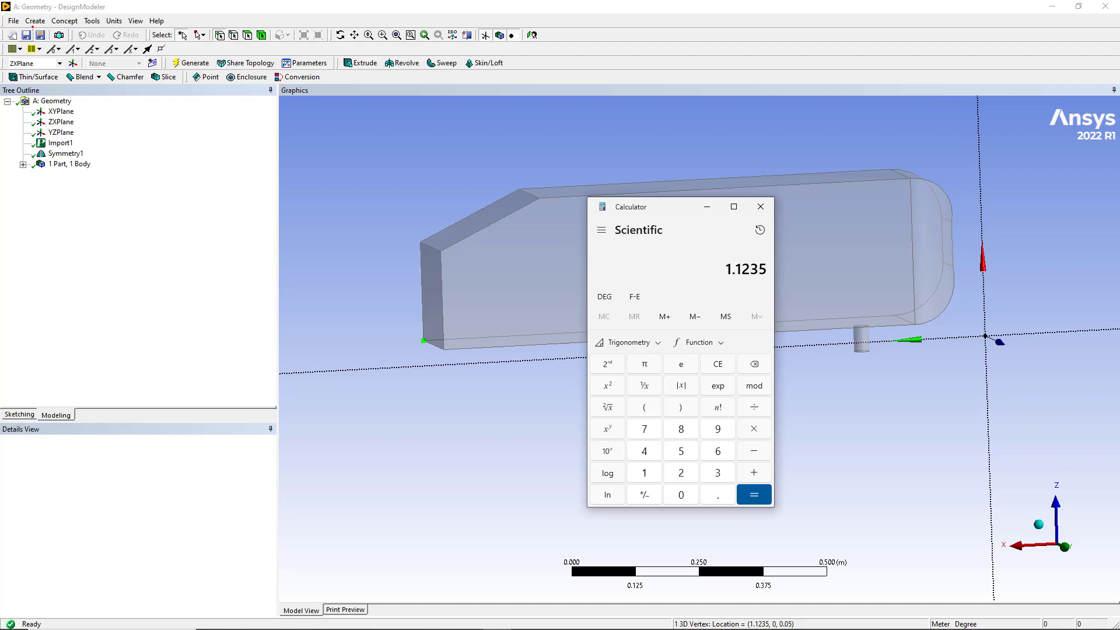
Step: Create a Translate body transformation in DesignModeler and assign the half Ahmed body as the body to move
click(35, 20)
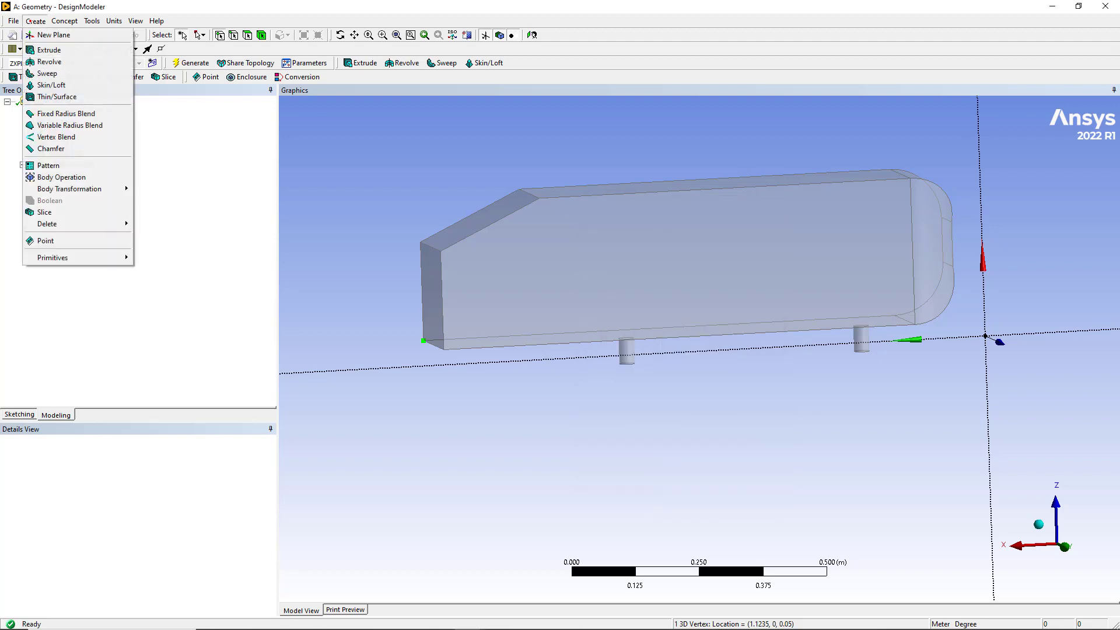
mouse_move(57, 188)
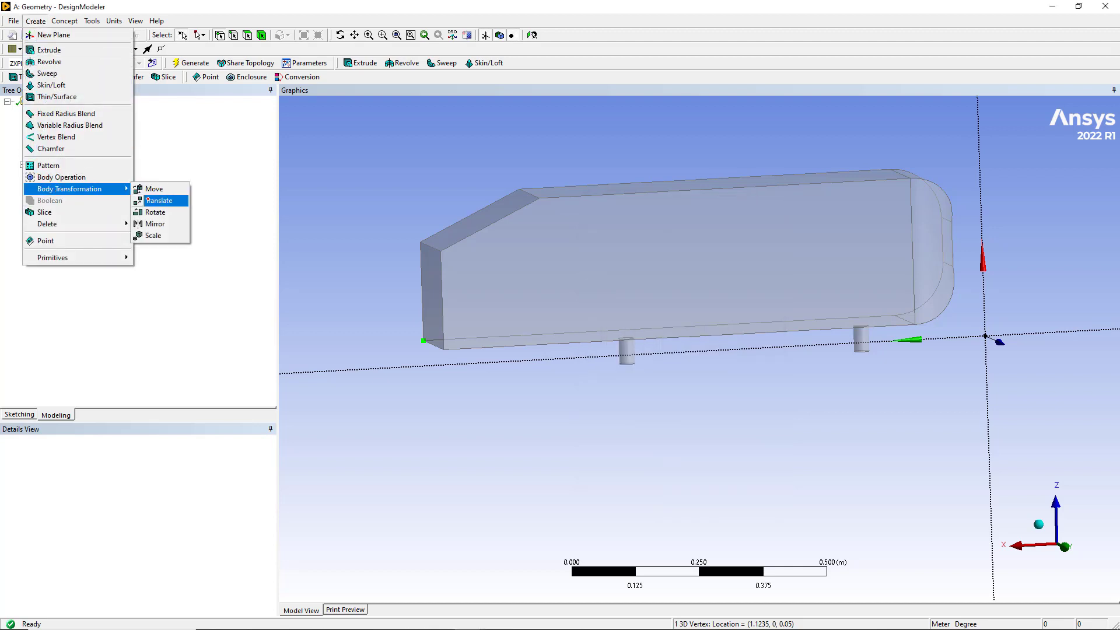
click(148, 200)
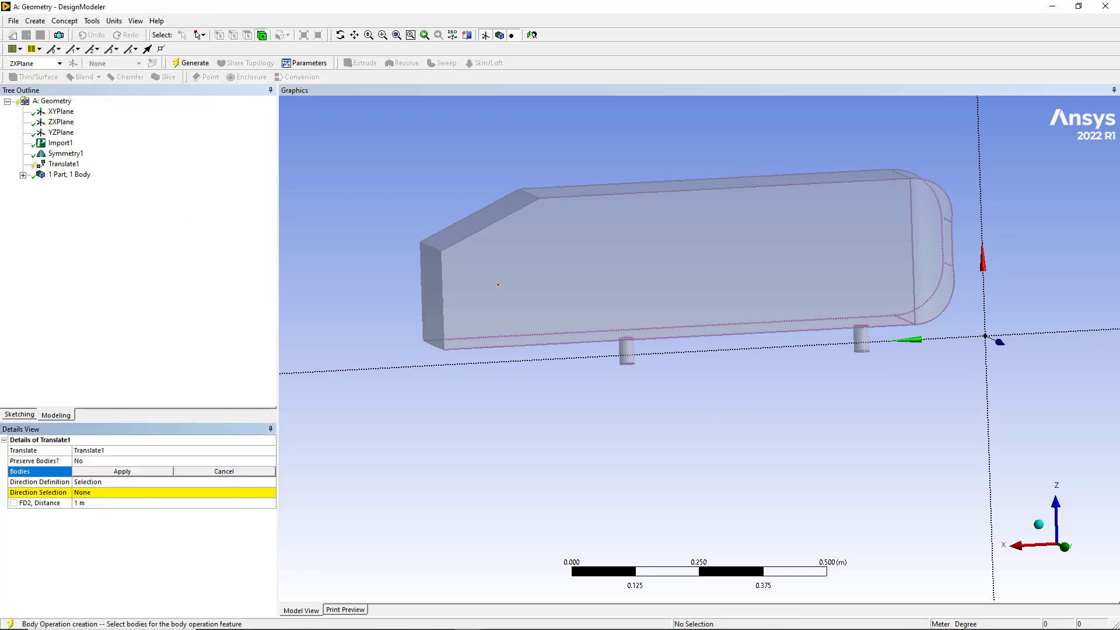
click(498, 285)
click(123, 471)
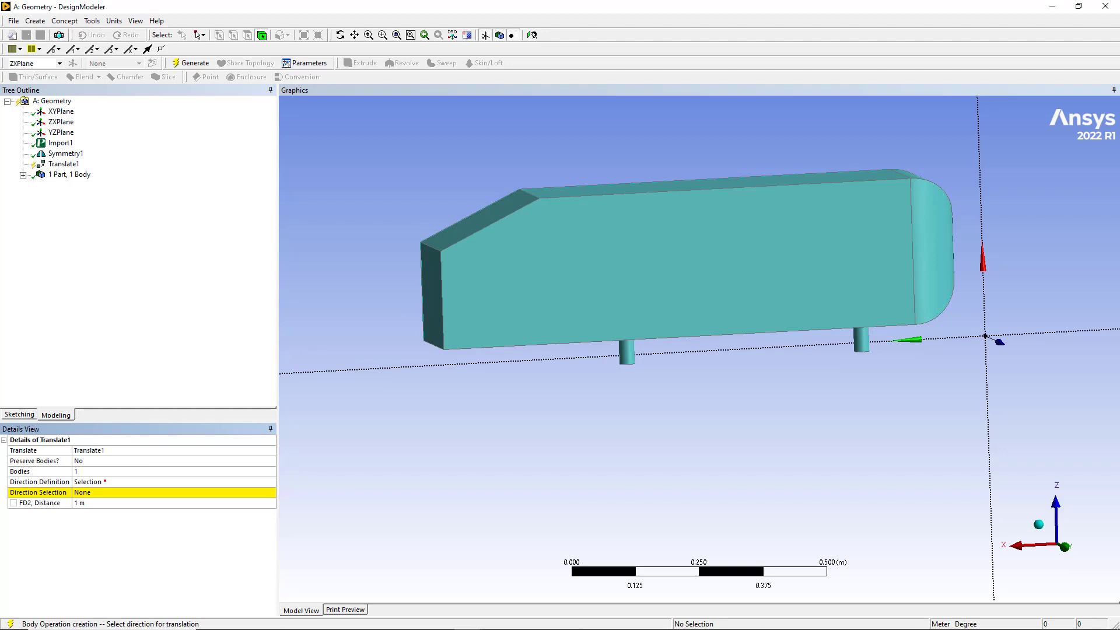
Step: Define the translation direction by the YZPlane normal, pointing toward negative X
click(106, 481)
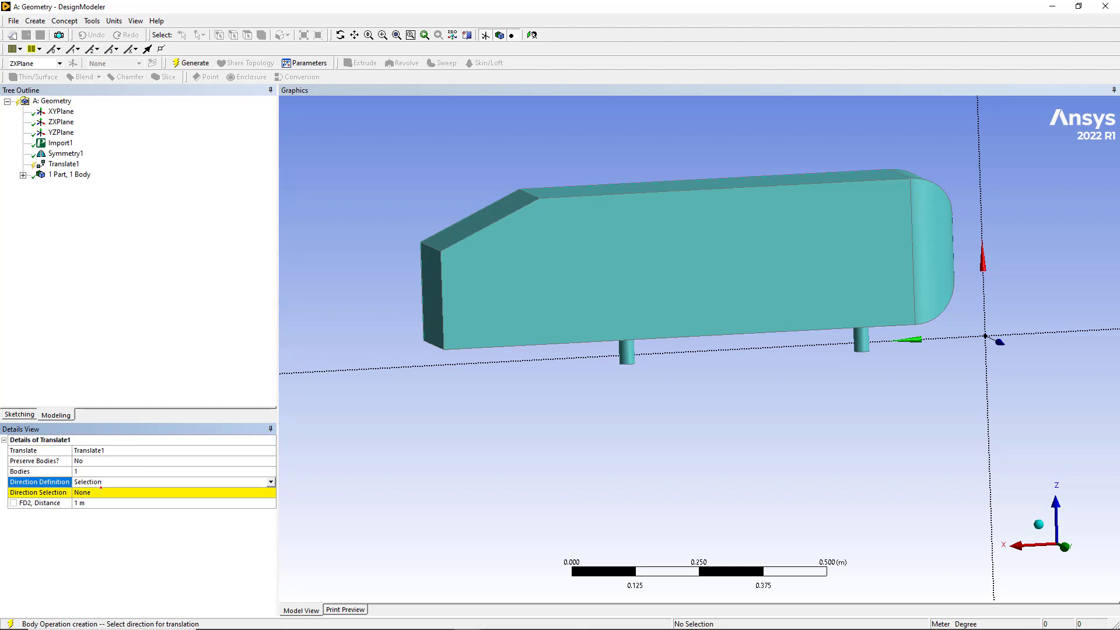
click(102, 492)
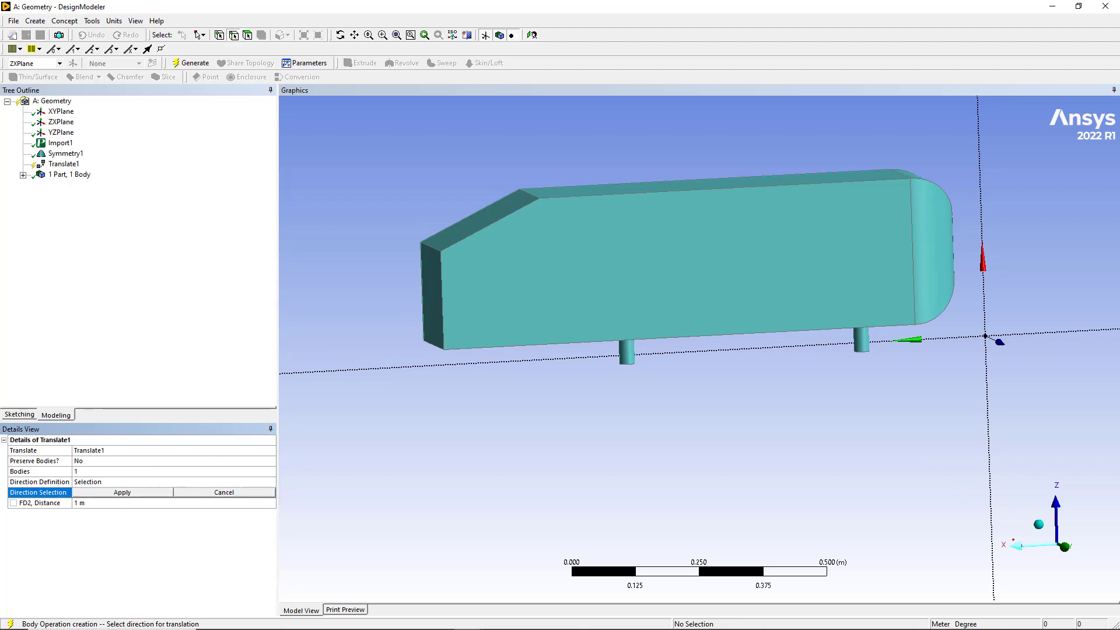
click(61, 132)
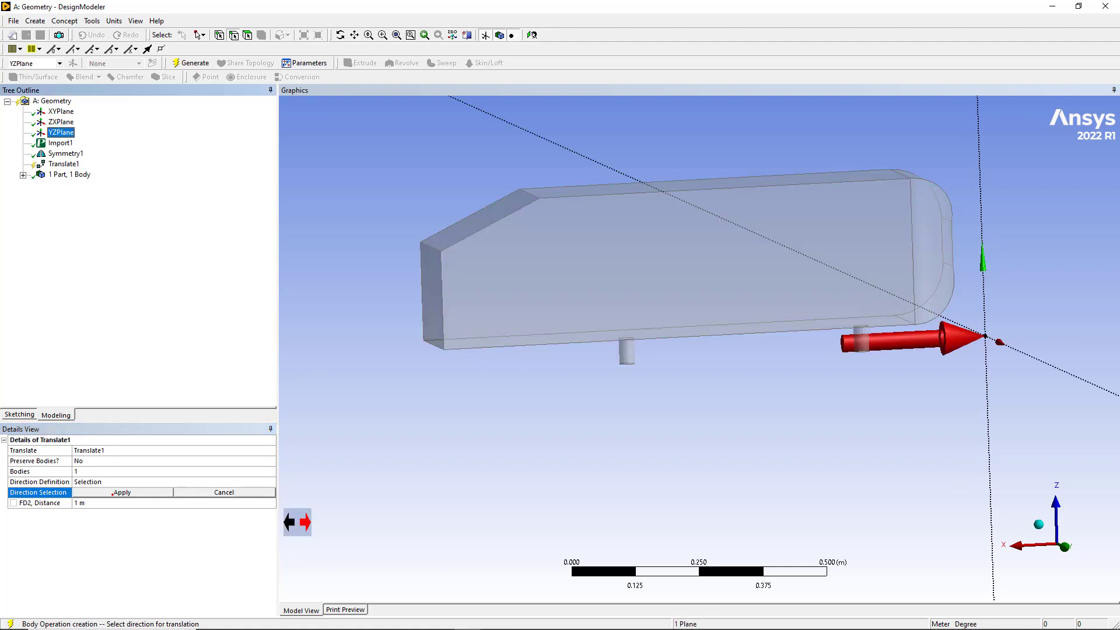
click(297, 522)
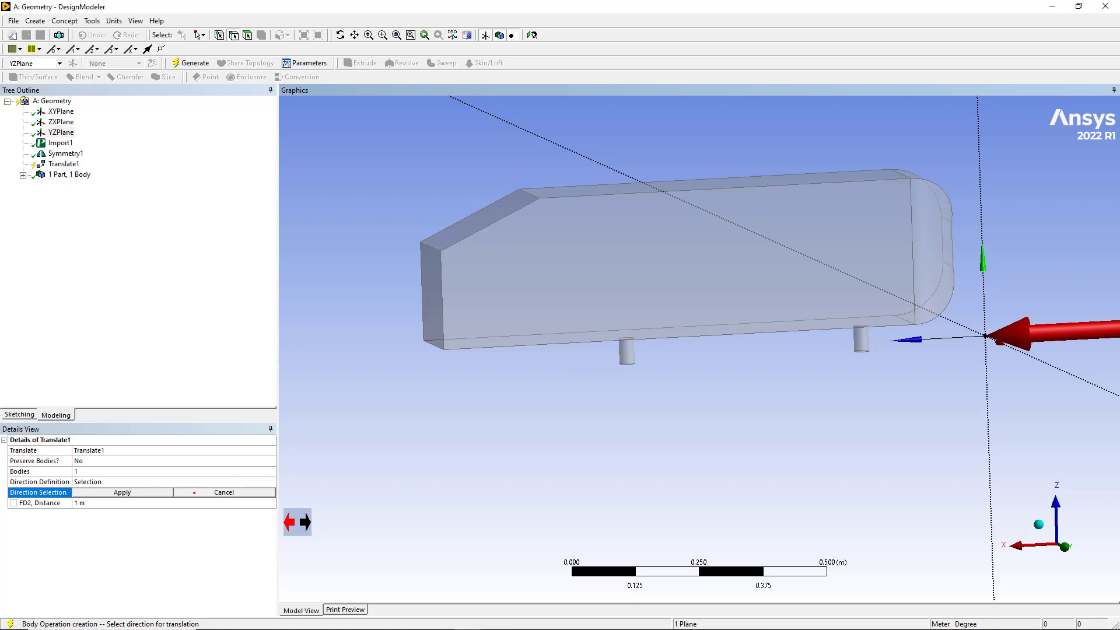
click(307, 520)
click(156, 494)
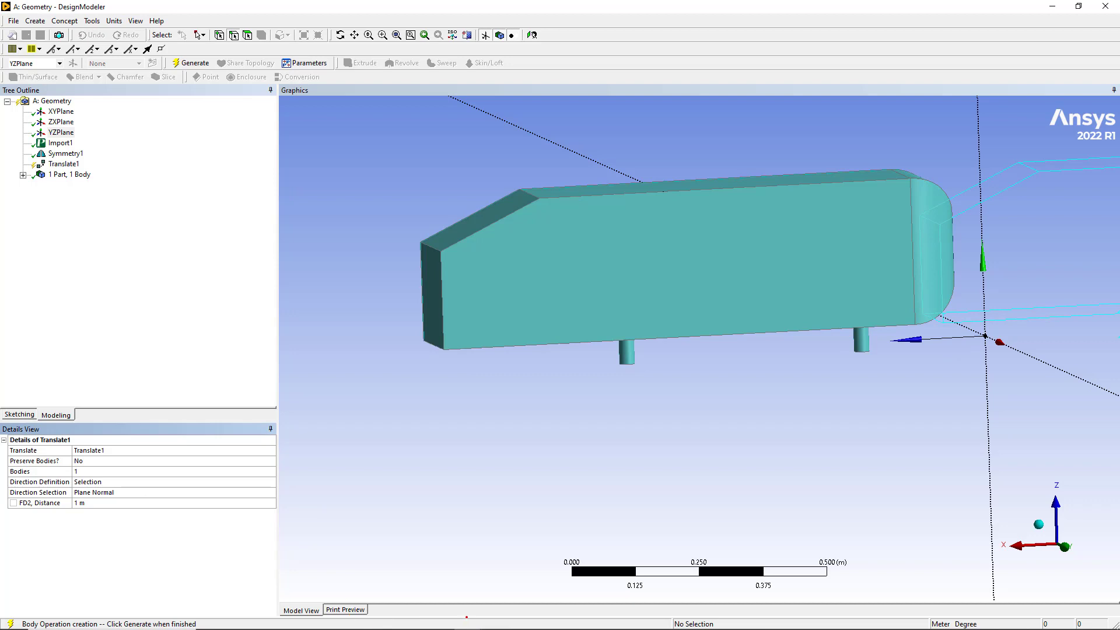
Step: Check the noted coordinate in Calculator, set the translation distance to 1.1235 m, and generate the translated body
click(496, 618)
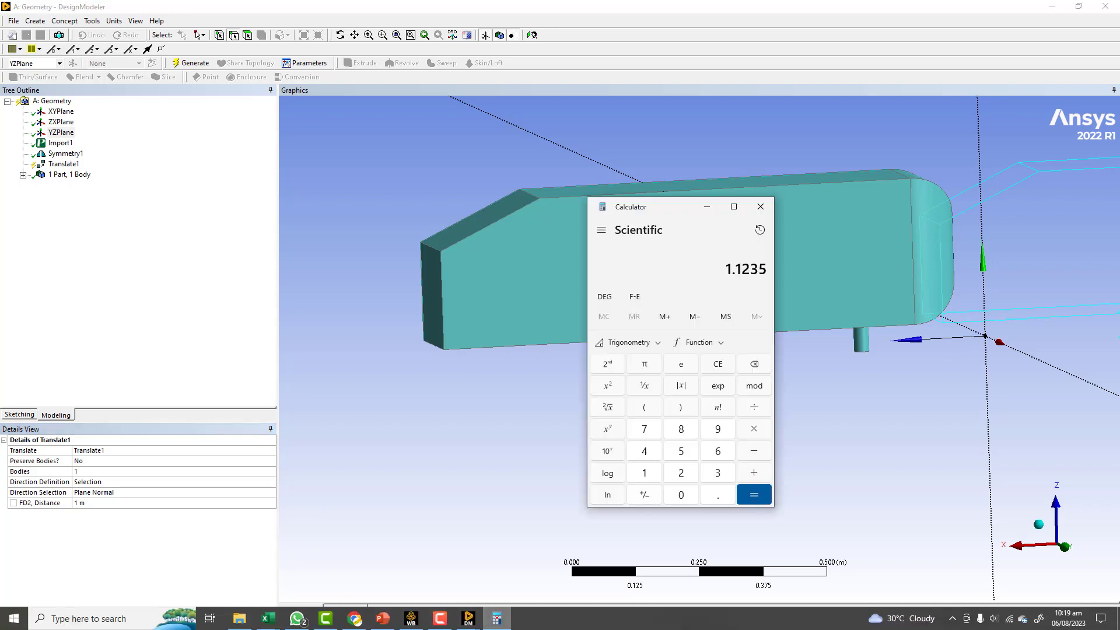
click(496, 618)
click(143, 502)
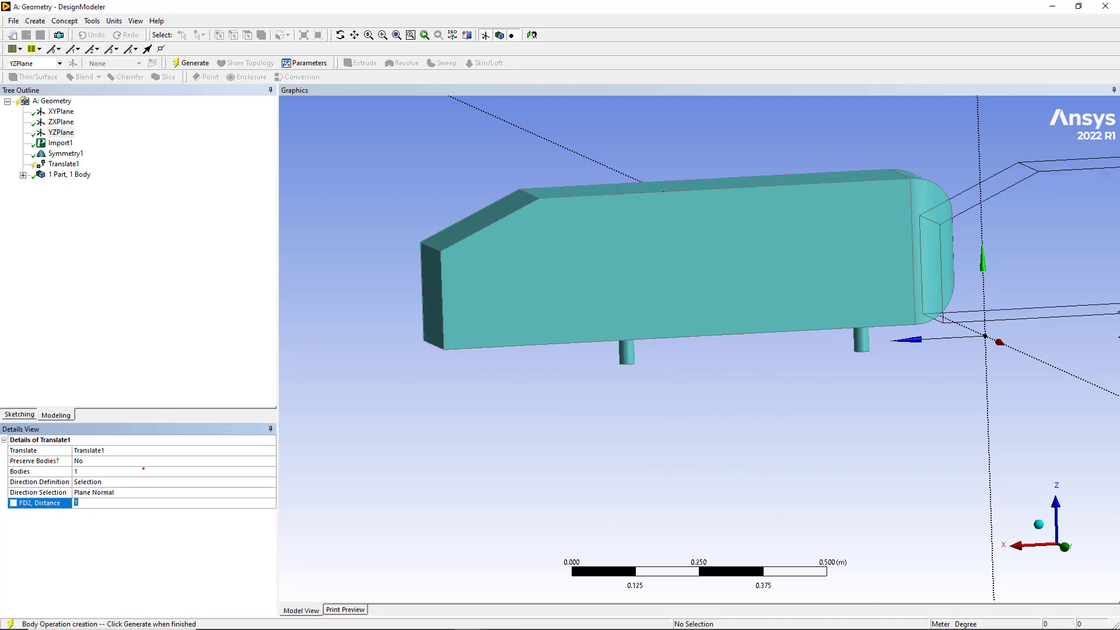
text(1.1235)
key(Return)
middle_drag(759, 348, 726, 345)
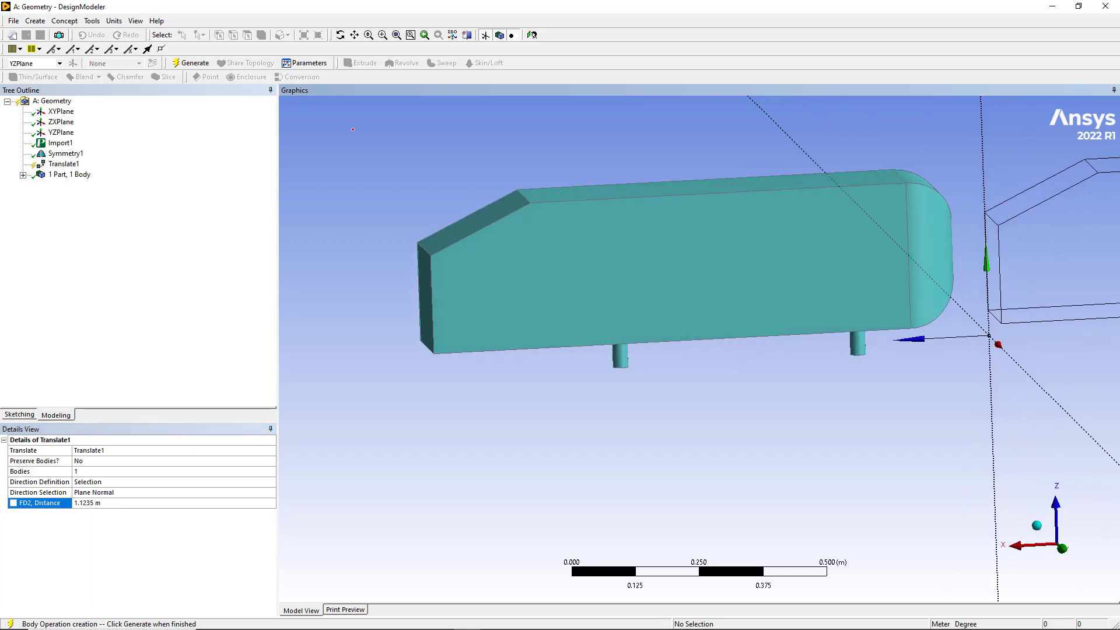
click(194, 63)
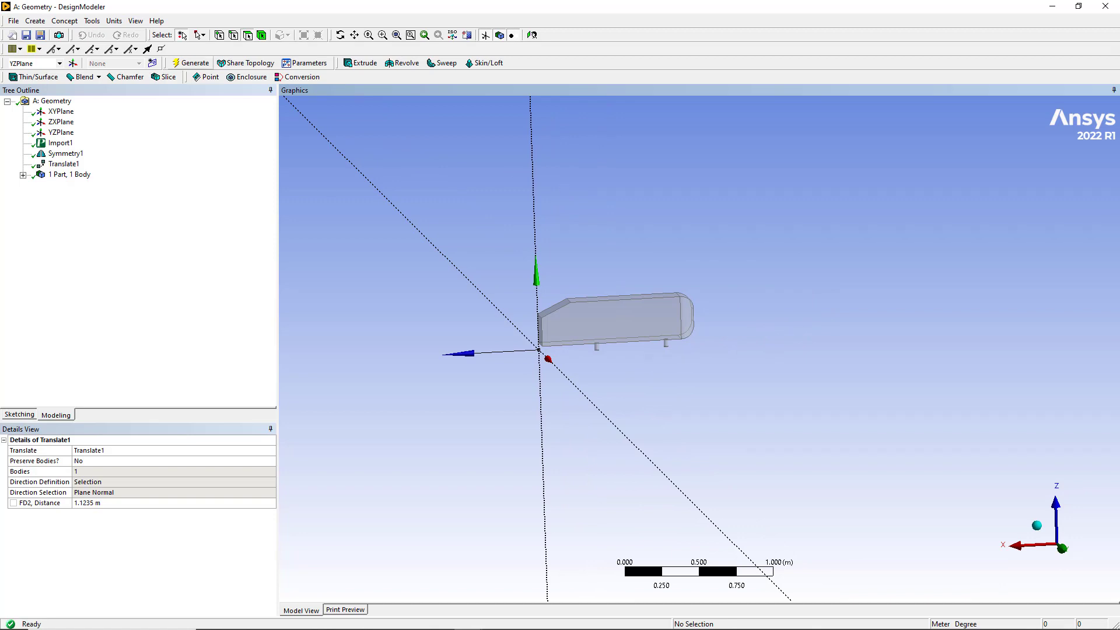
click(35, 21)
mouse_move(65, 21)
click(317, 183)
middle_drag(497, 238, 511, 252)
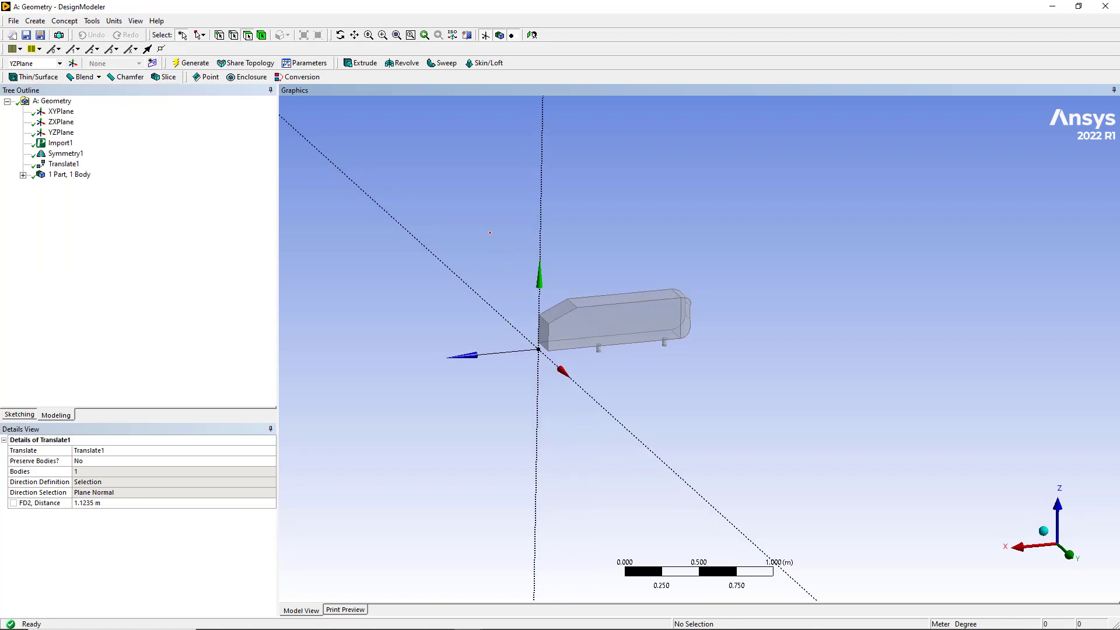
Step: Create a new sketch on the ZXPlane and enter sketching mode with it active
click(61, 121)
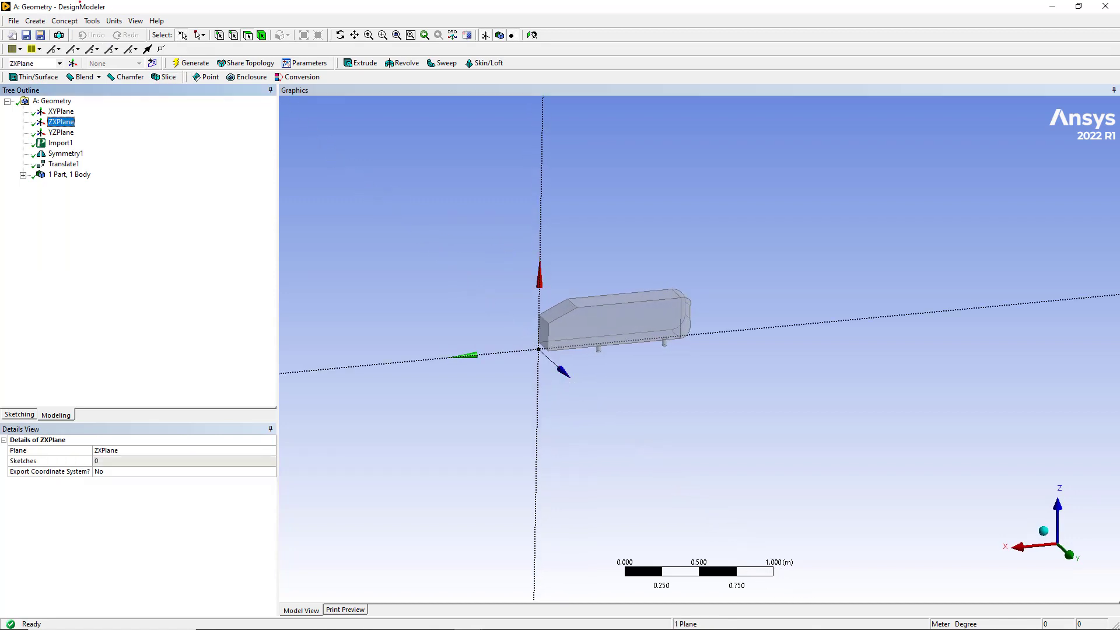
click(153, 63)
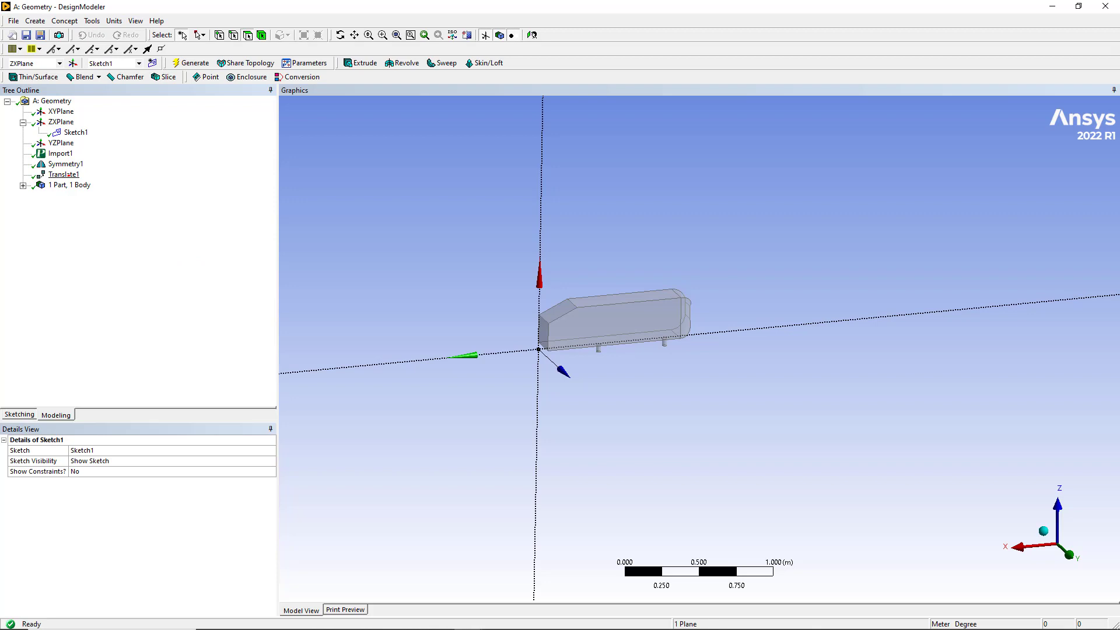
right_click(70, 174)
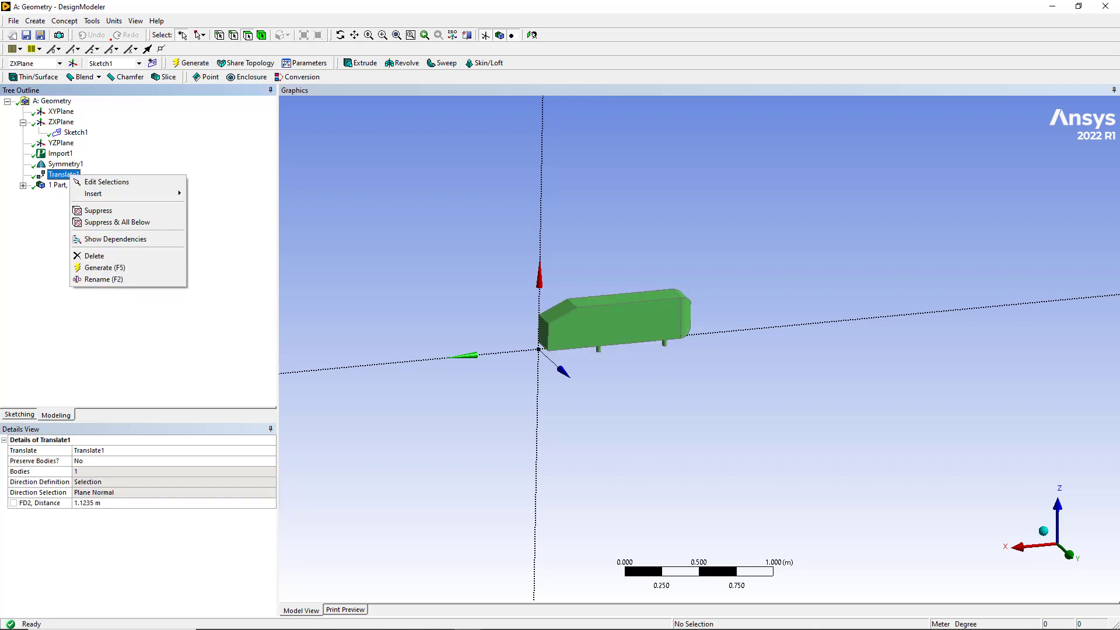
click(75, 132)
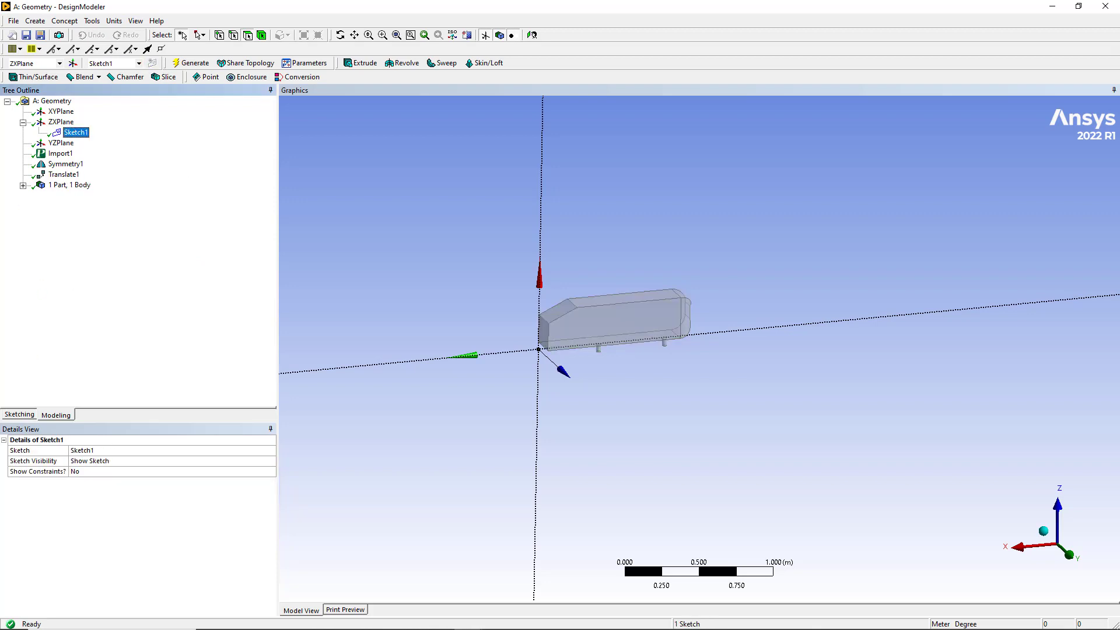
click(20, 414)
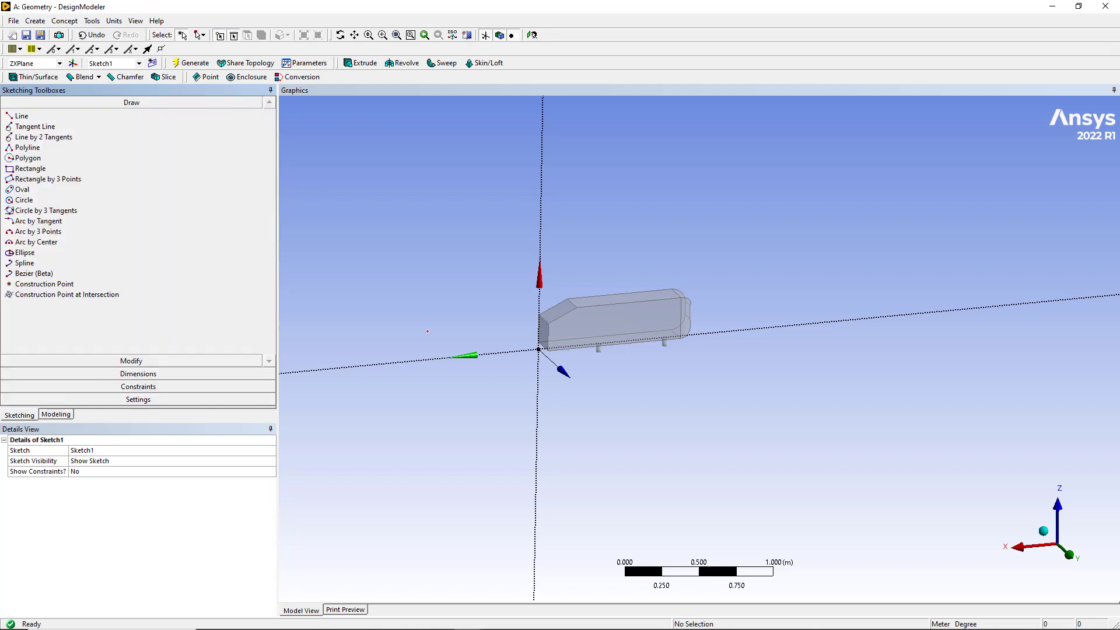
Step: Facing the ZXPlane, sketch a horizontal line about 1 m long from the origin along the ground axis beneath the Ahmed body
click(532, 35)
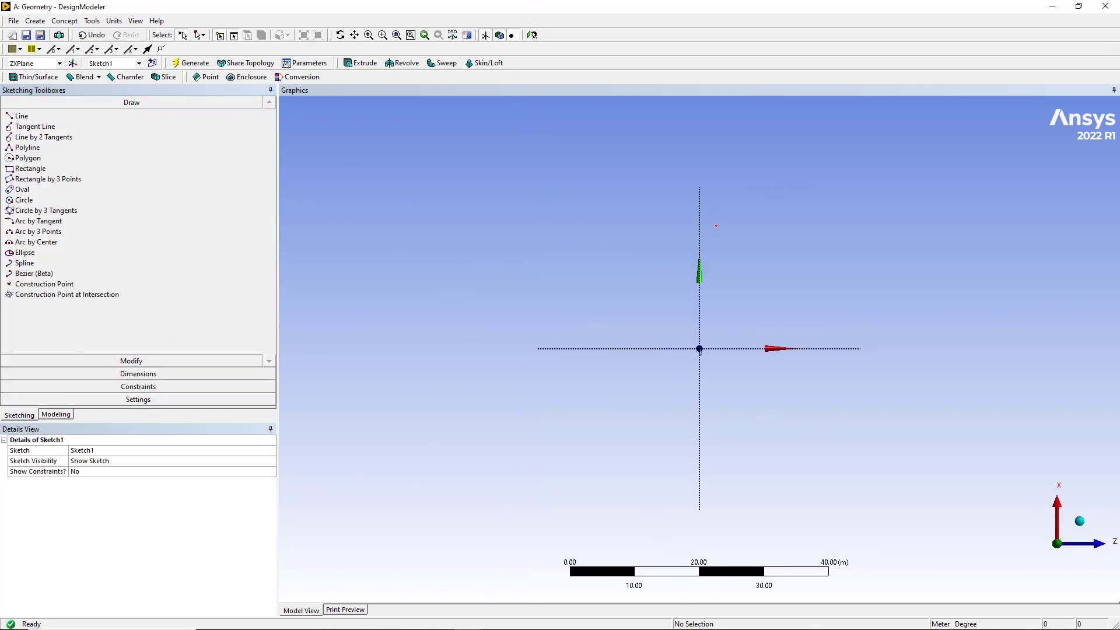
mouse_move(716, 226)
middle_down()
mouse_move(642, 383)
mouse_move(627, 317)
mouse_move(626, 341)
middle_up()
scroll(627, 317, up, 7)
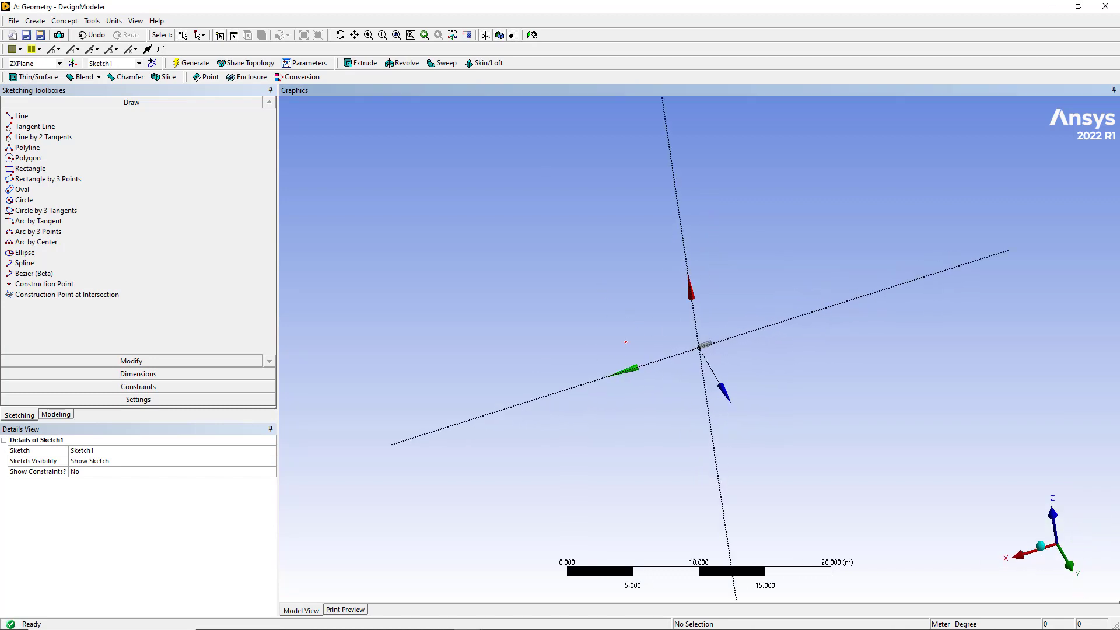
scroll(670, 387, up, 8)
middle_drag(670, 389, 695, 373)
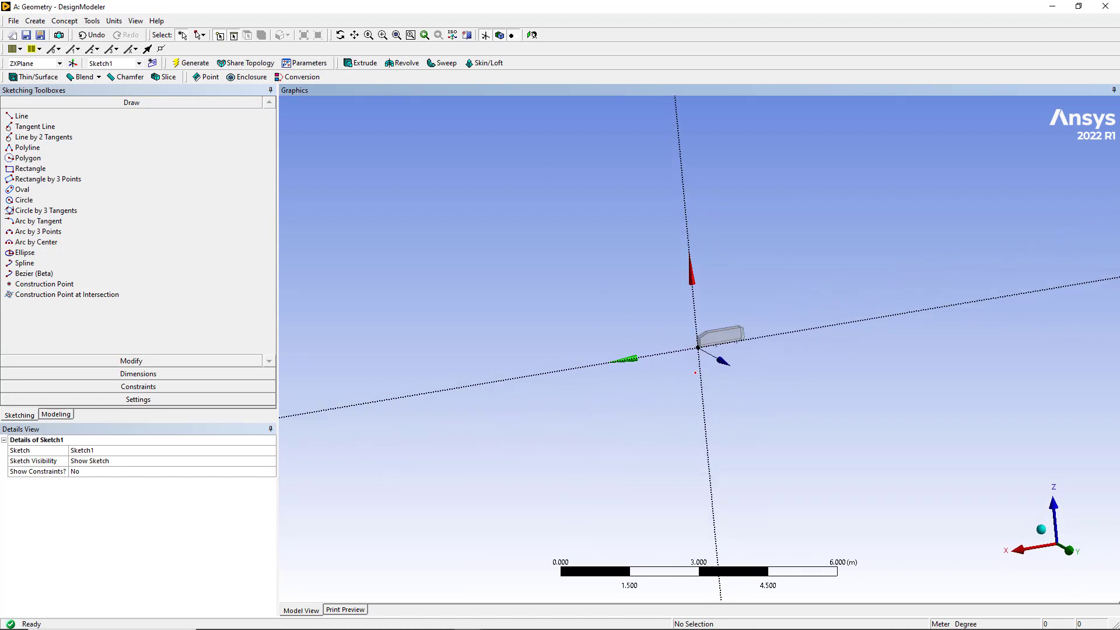
click(1069, 550)
scroll(771, 386, up, 1)
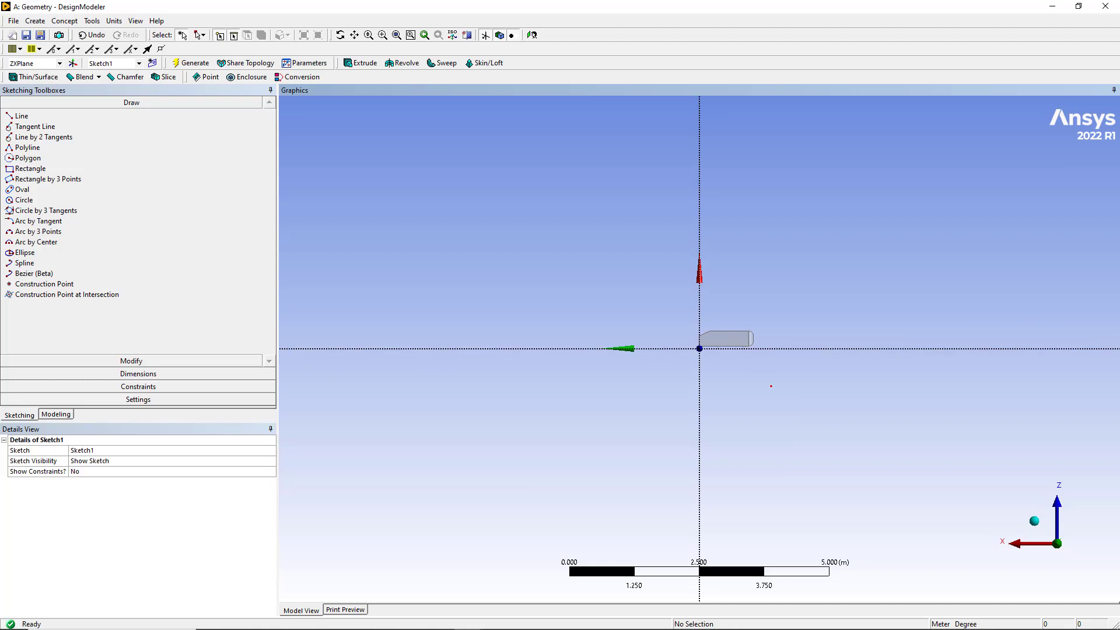
scroll(770, 386, up, 9)
ctrl+middle_drag(771, 386, 595, 377)
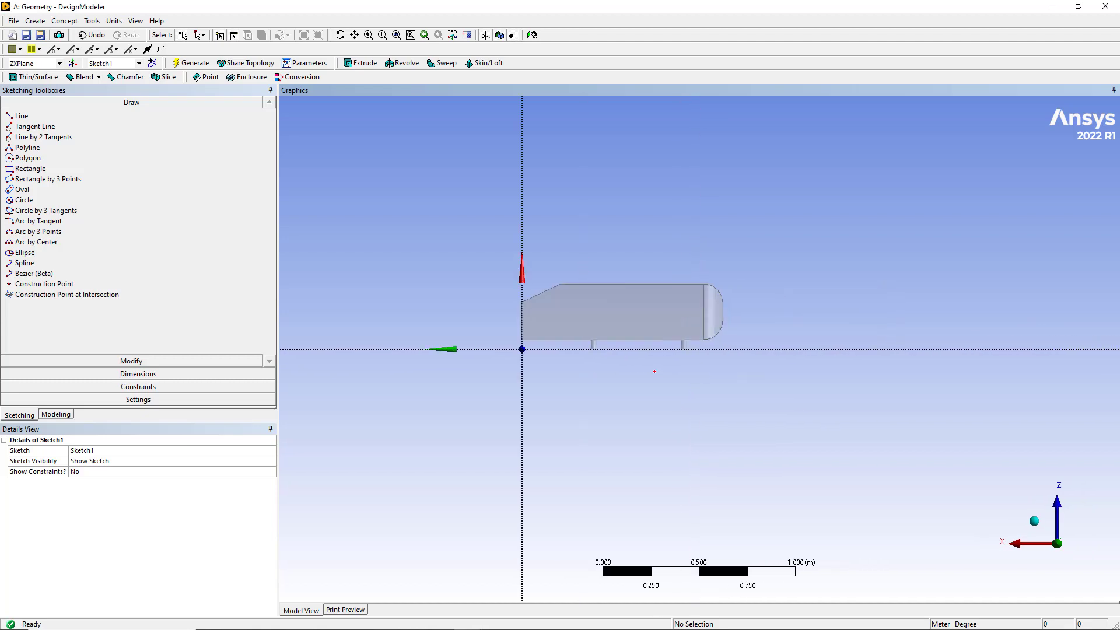
scroll(654, 371, up, 2)
scroll(647, 364, down, 5)
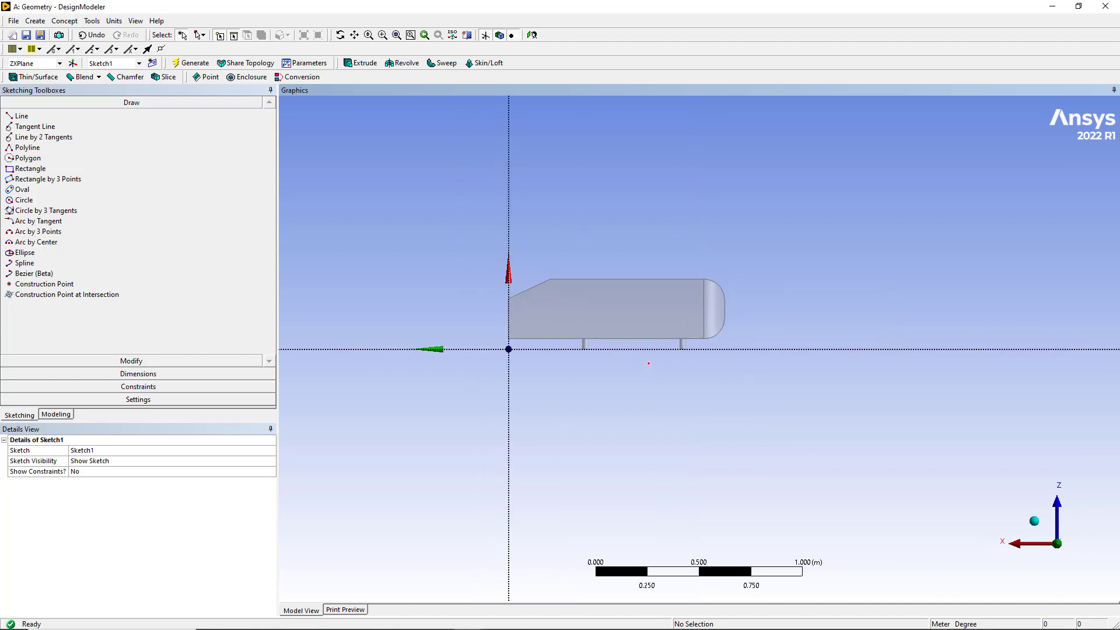
scroll(660, 373, up, 3)
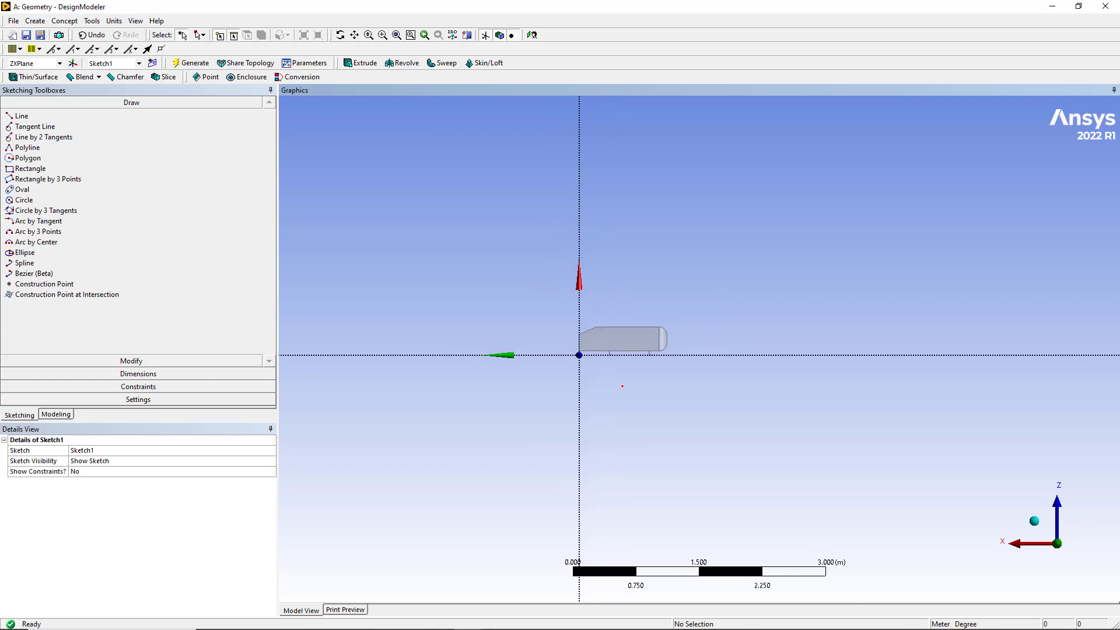
ctrl+middle_drag(637, 367, 645, 380)
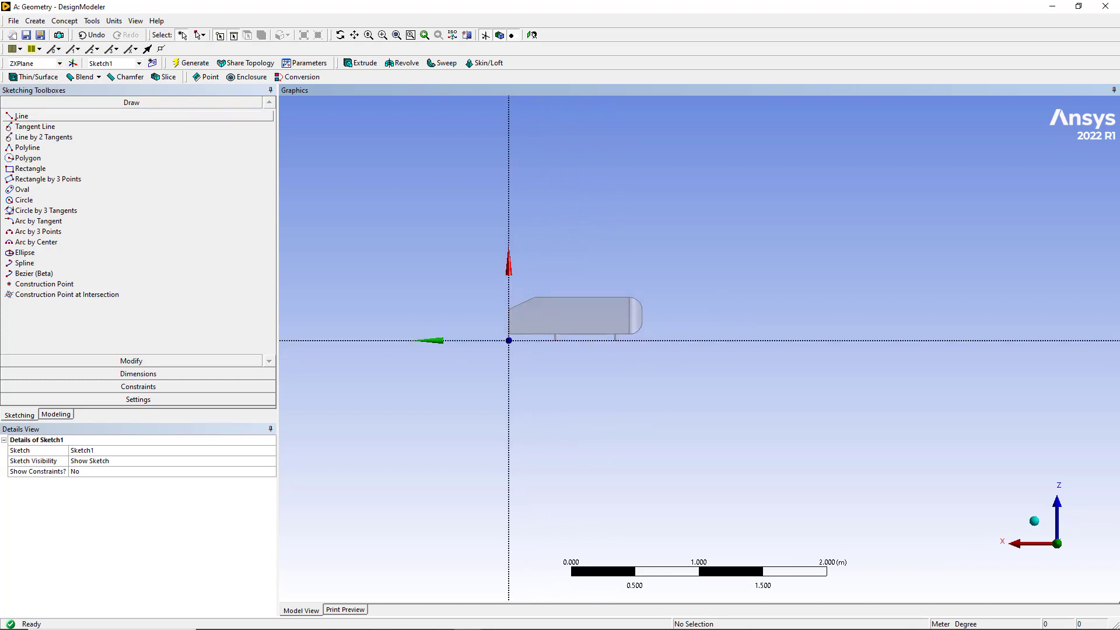
click(18, 116)
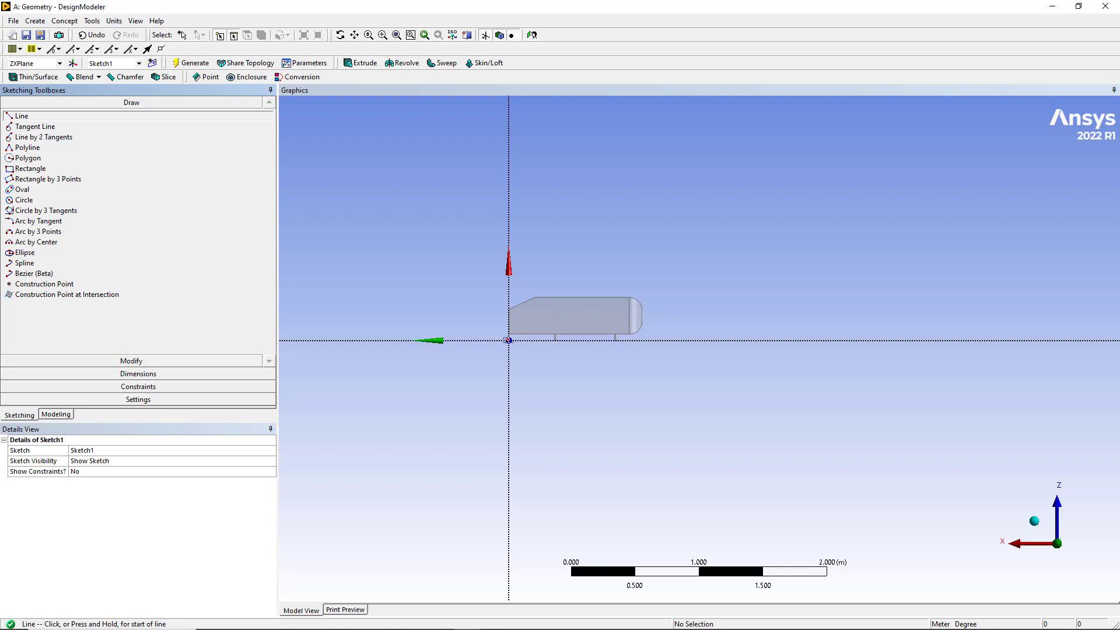
click(508, 339)
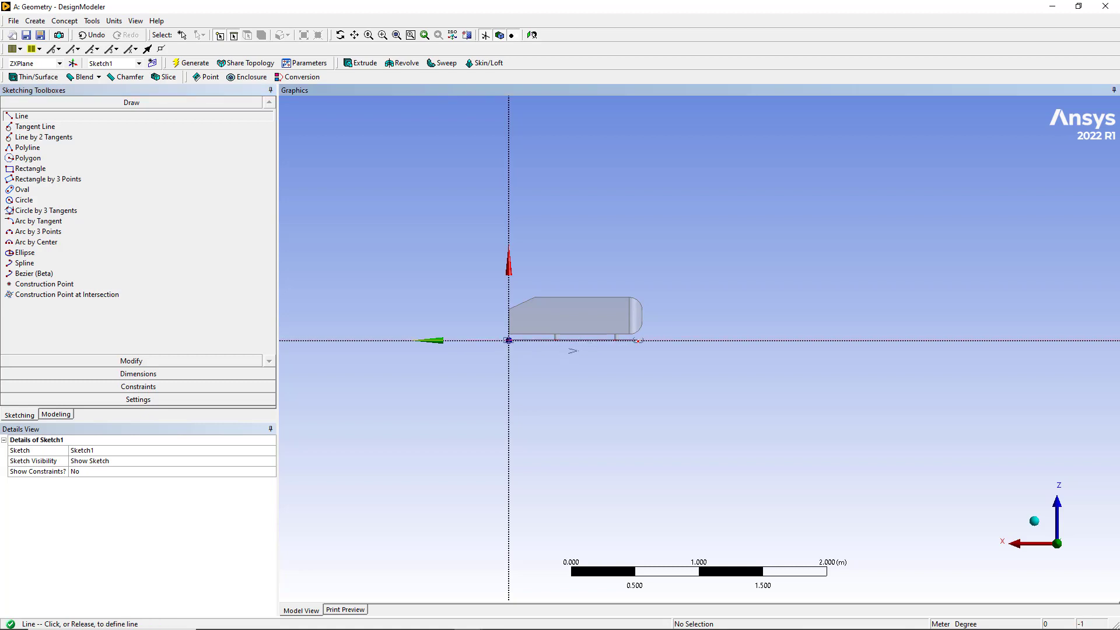
click(637, 340)
click(637, 340)
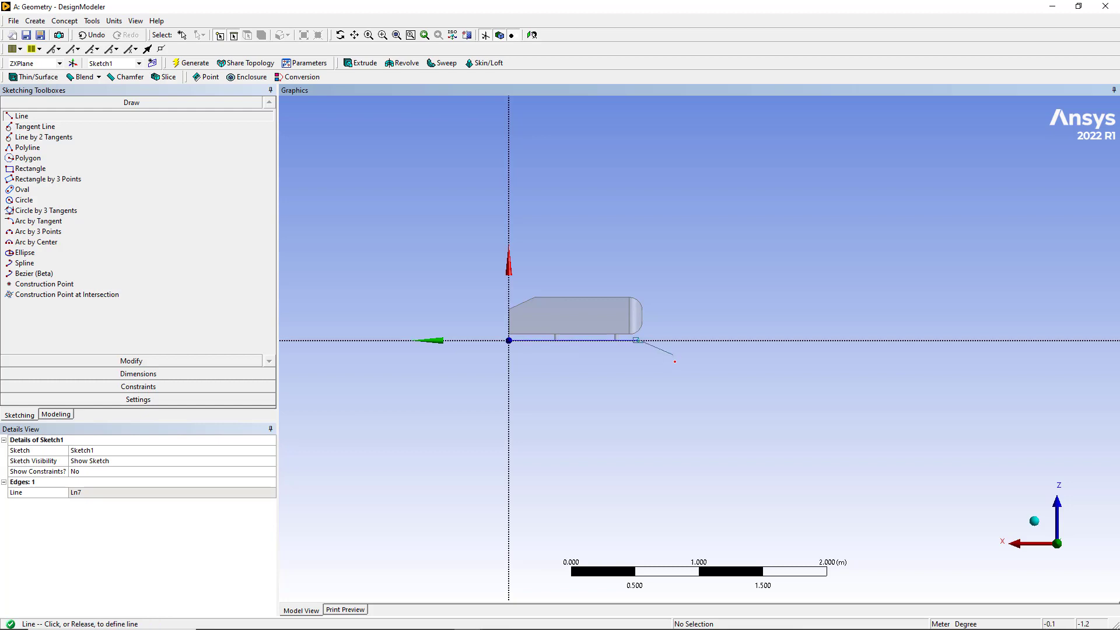
key(Escape)
scroll(699, 349, up, 3)
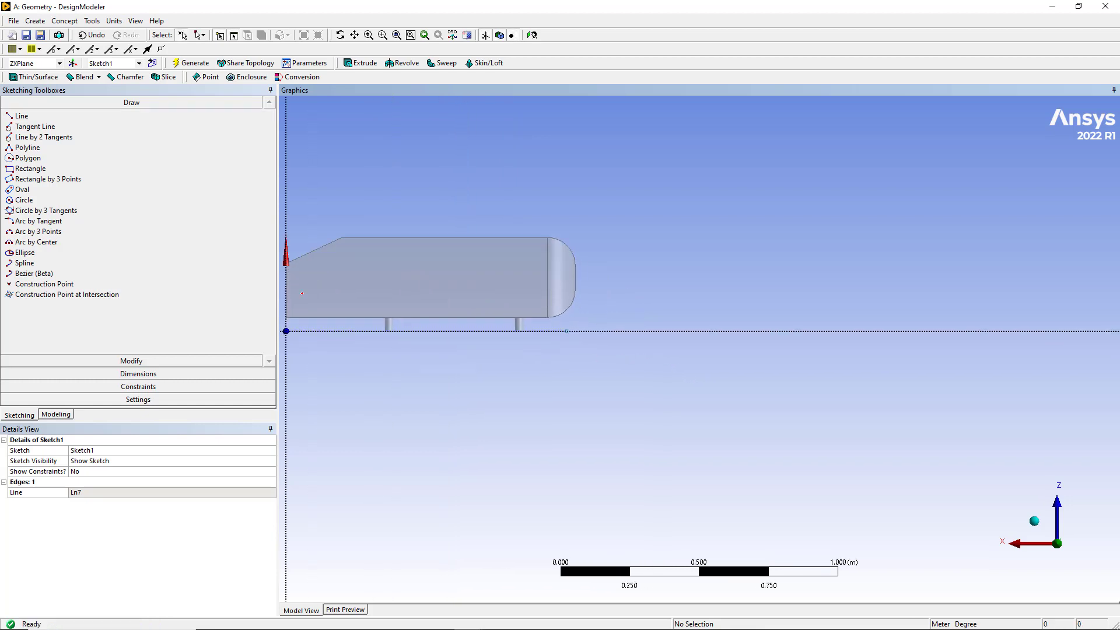
Step: Sketch two more horizontal ground-axis lines: about 3.4 m ahead from the existing line's end and about 2.2 m behind the body from the origin
click(21, 116)
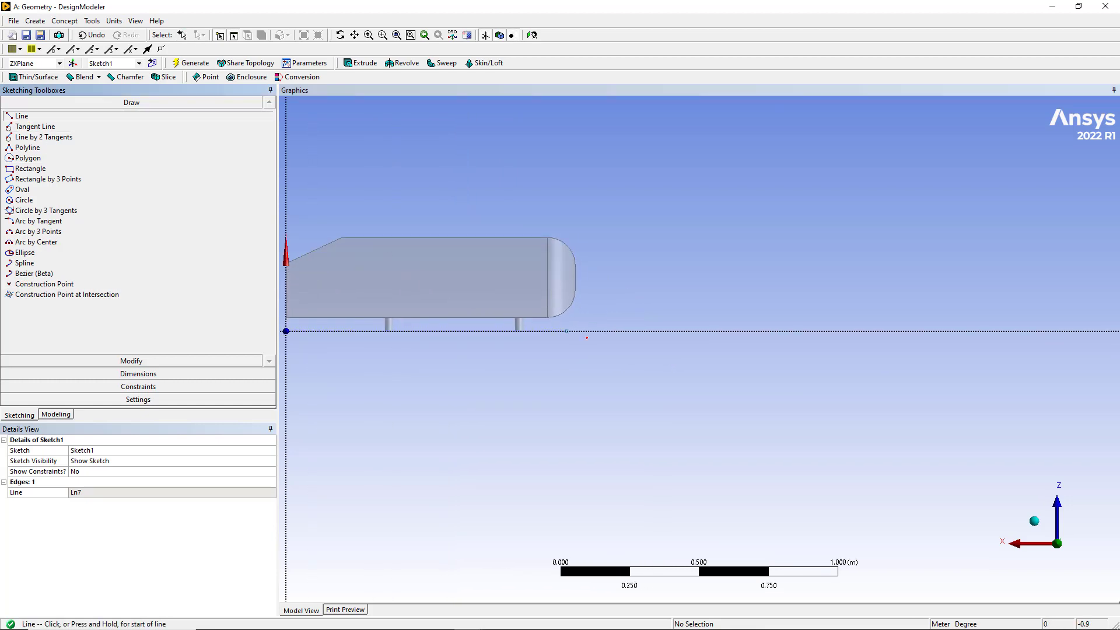
click(564, 331)
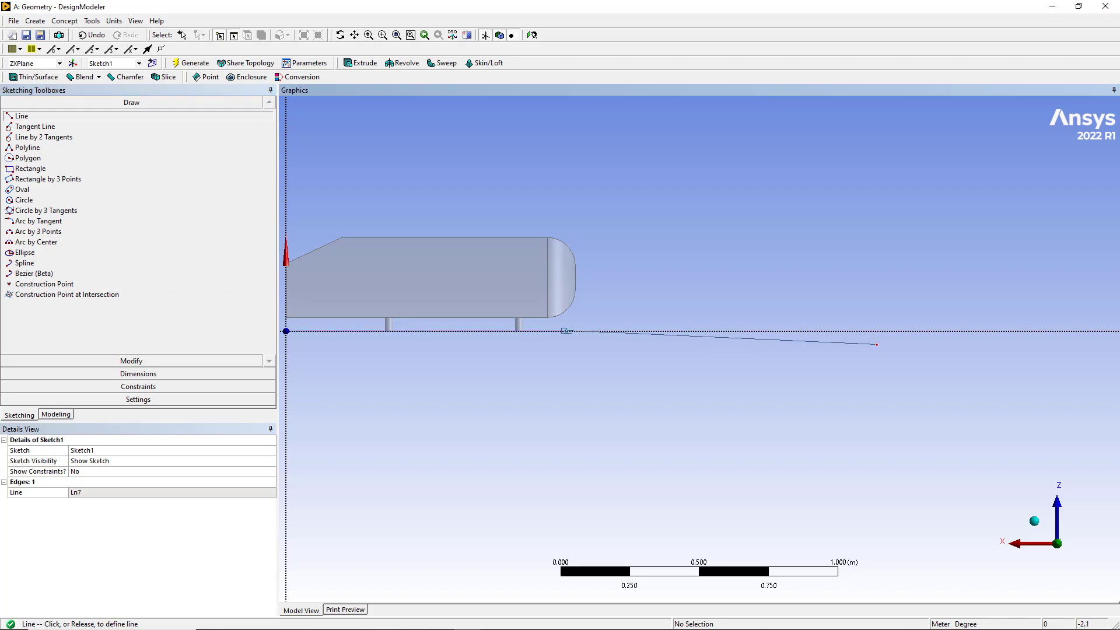
scroll(881, 342, down, 4)
scroll(893, 343, down, 1)
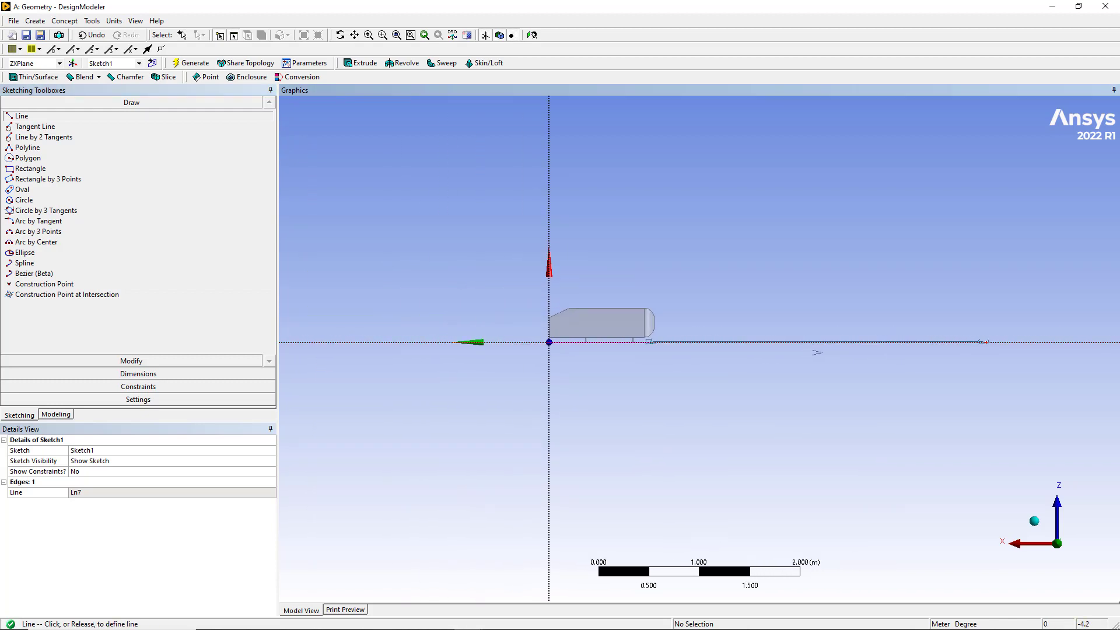
click(992, 342)
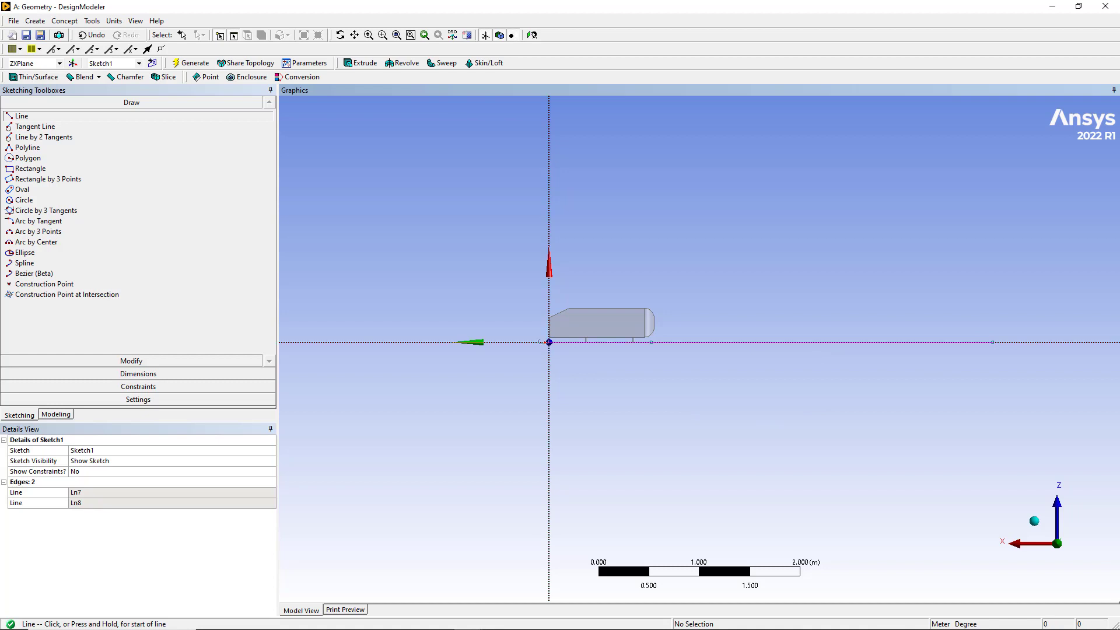
click(548, 342)
click(323, 342)
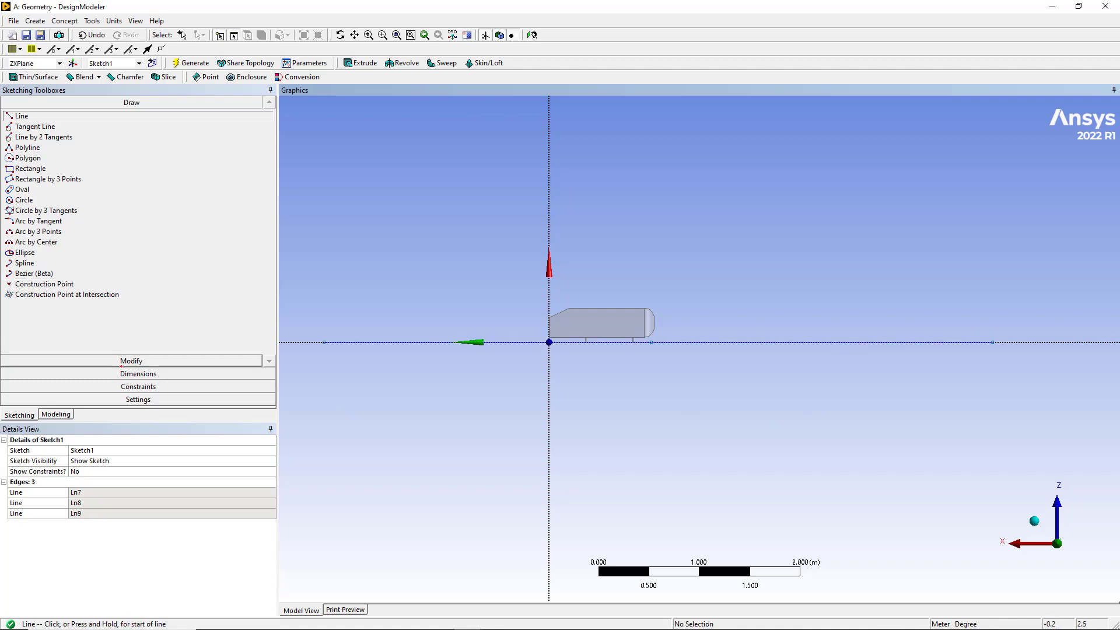
Step: Dimension the line beneath the Ahmed body and set its length to 1.044 m
click(146, 373)
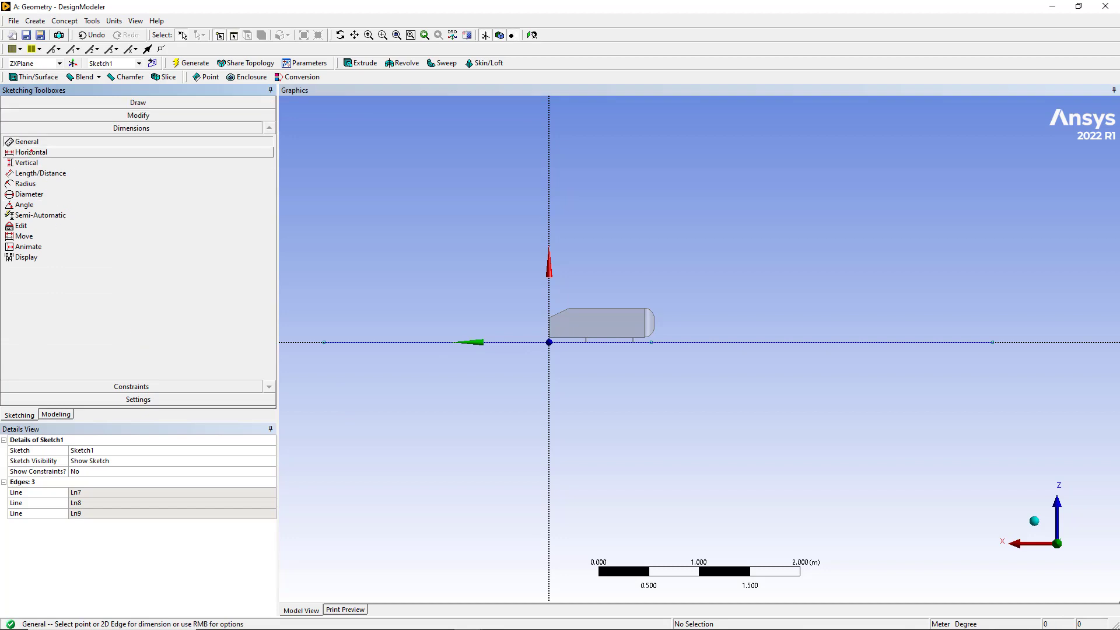
click(31, 152)
click(27, 141)
click(597, 343)
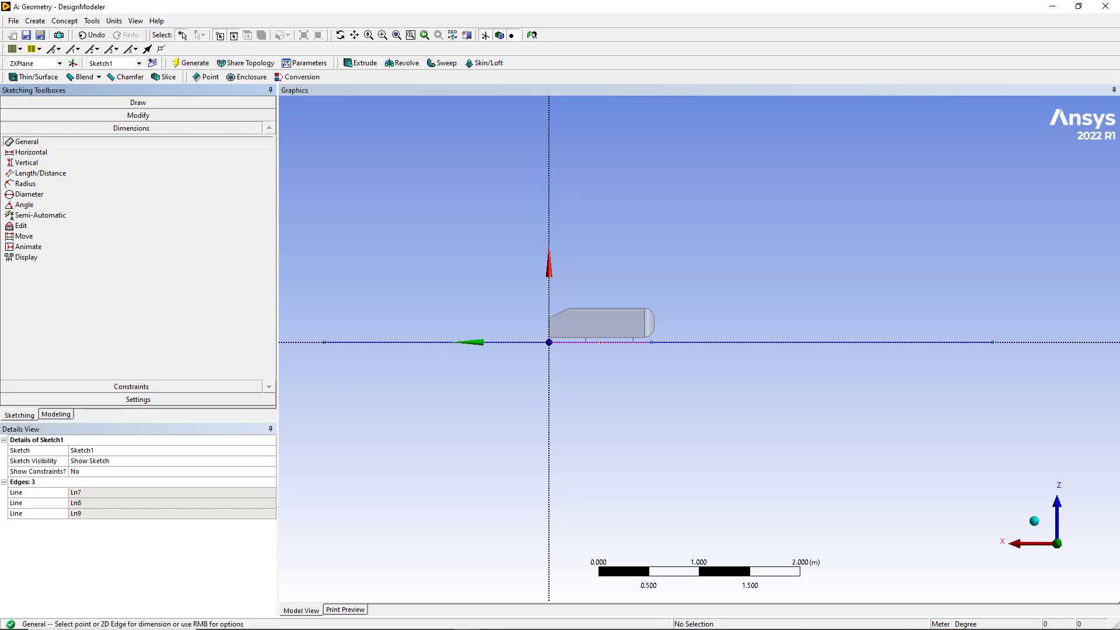
click(600, 374)
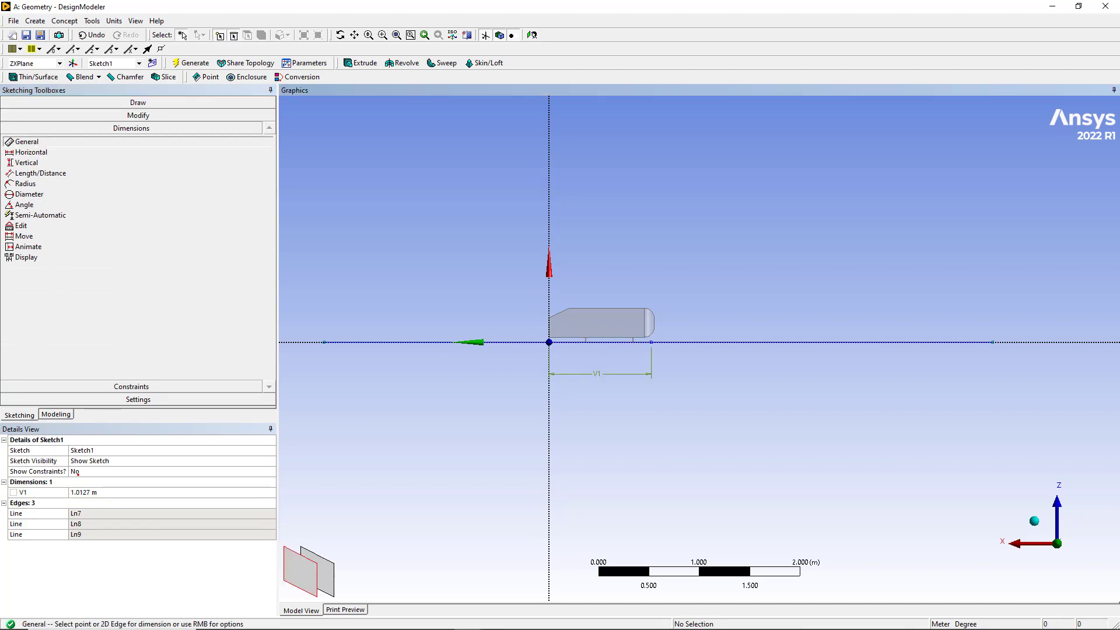
click(103, 492)
text(1.)
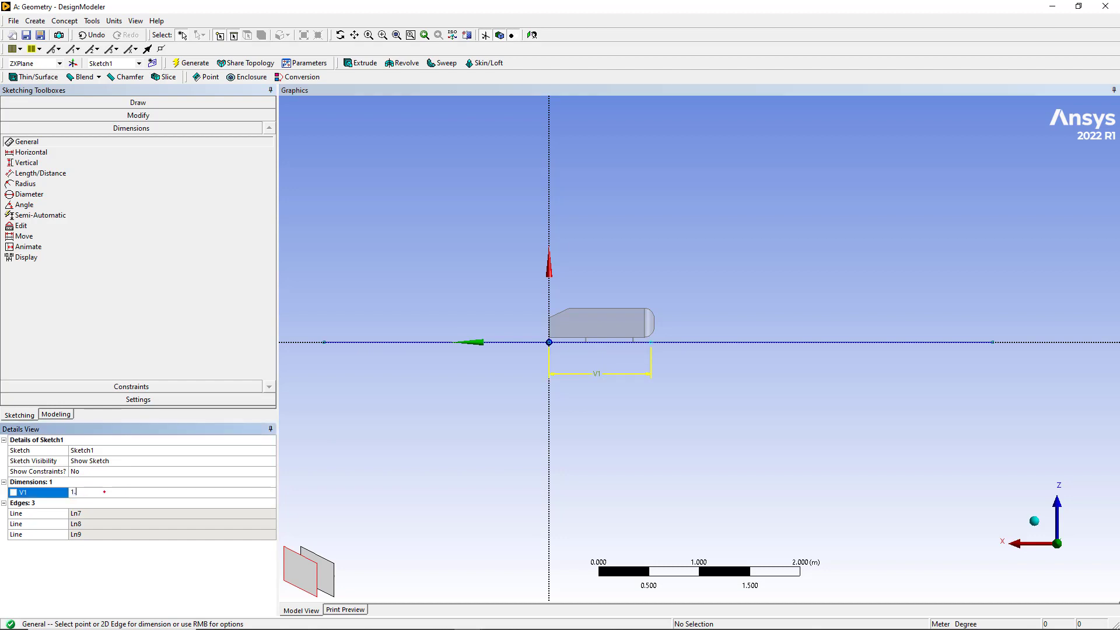
text(044)
key(Return)
scroll(630, 387, up, 5)
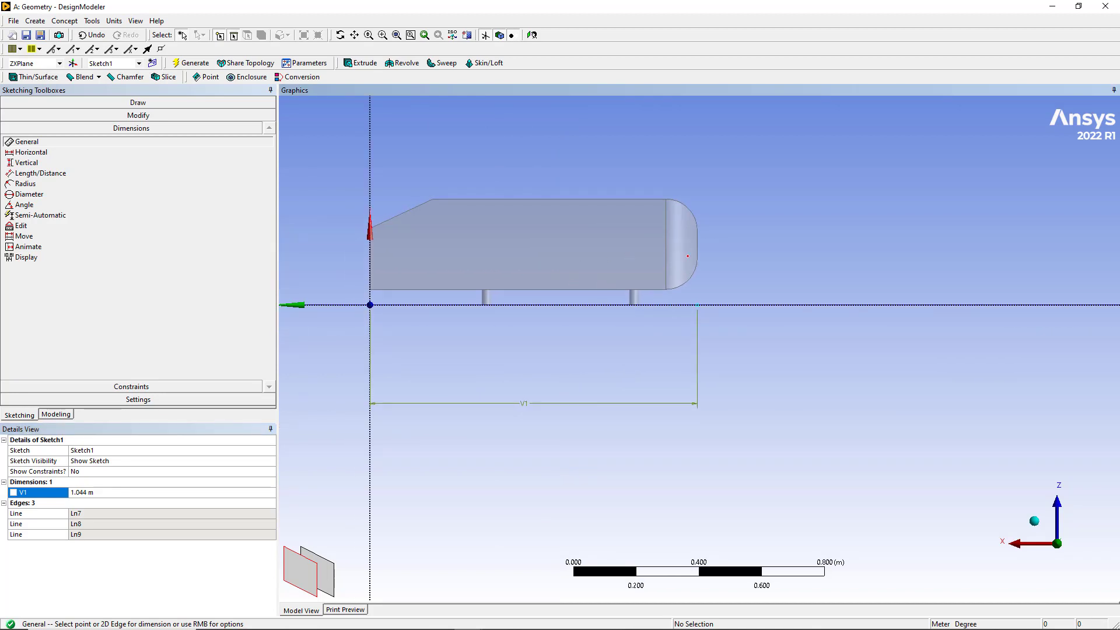
Step: Check the Ahmed body length and the domain proportions in the reference diagrams in the browser, and return to DesignModeler
click(355, 618)
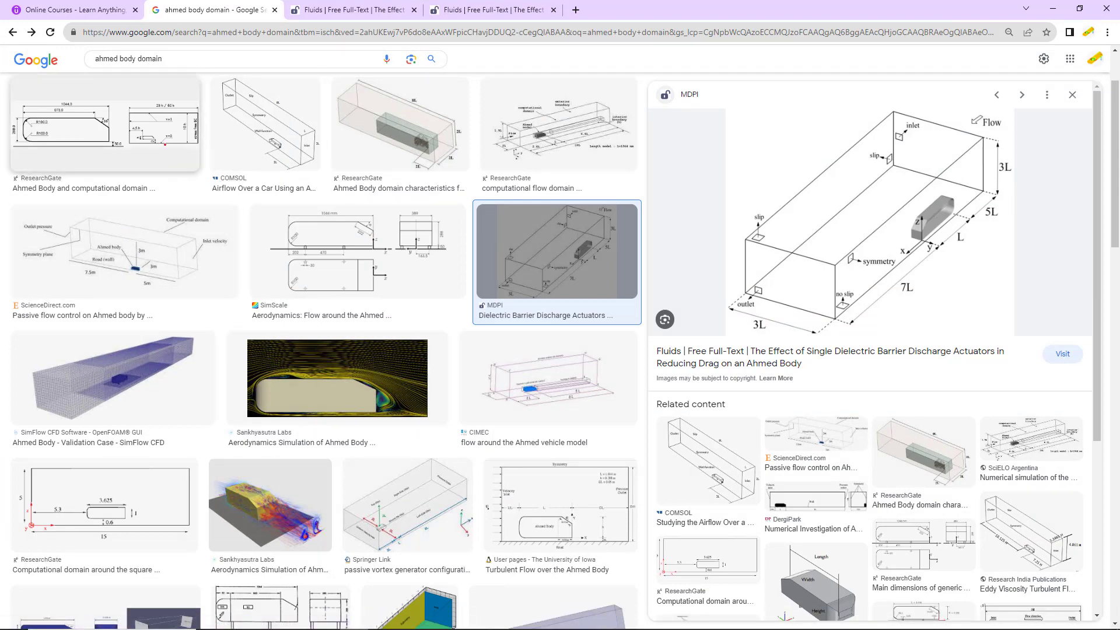
click(105, 126)
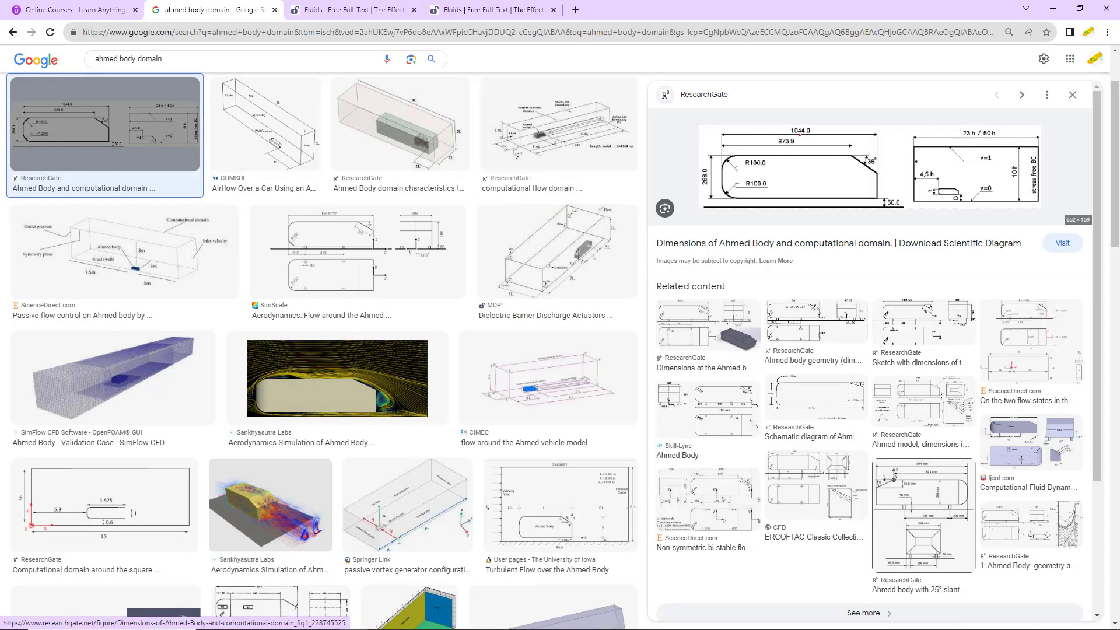
click(13, 32)
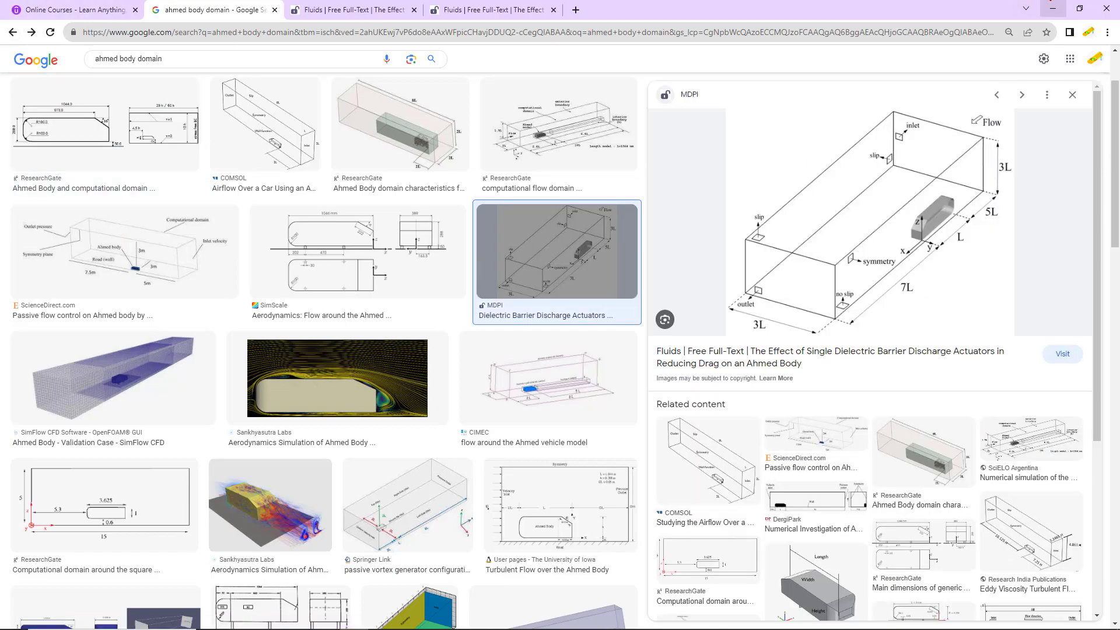
click(1052, 8)
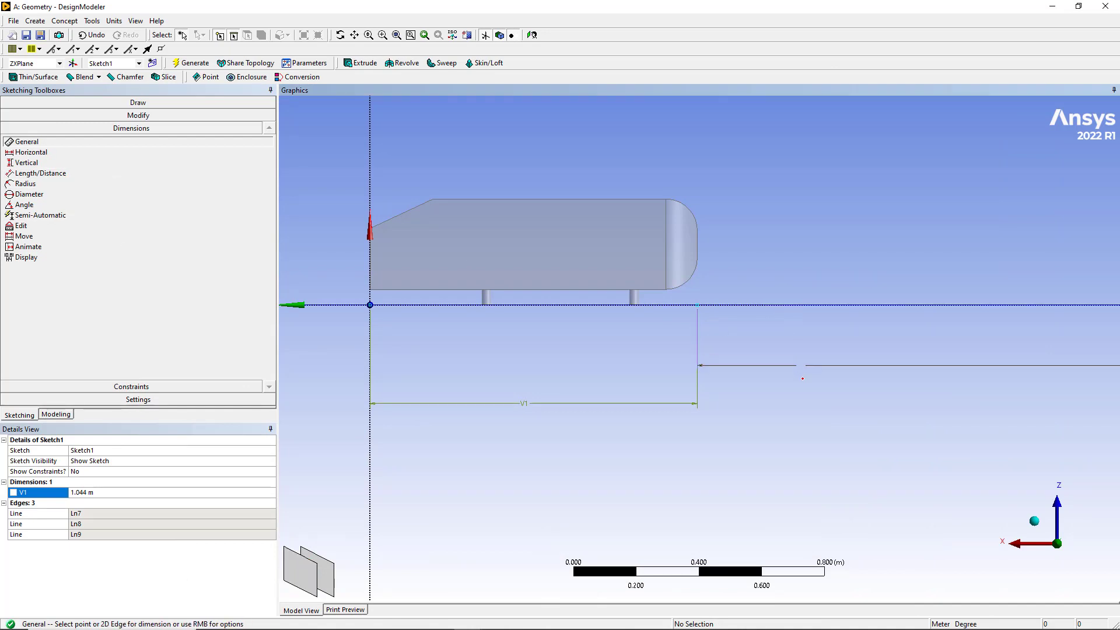
Step: Dimension the line ahead of the body's nose and set it to 5.22 m, calculating 5*1.044 in Calculator
click(802, 406)
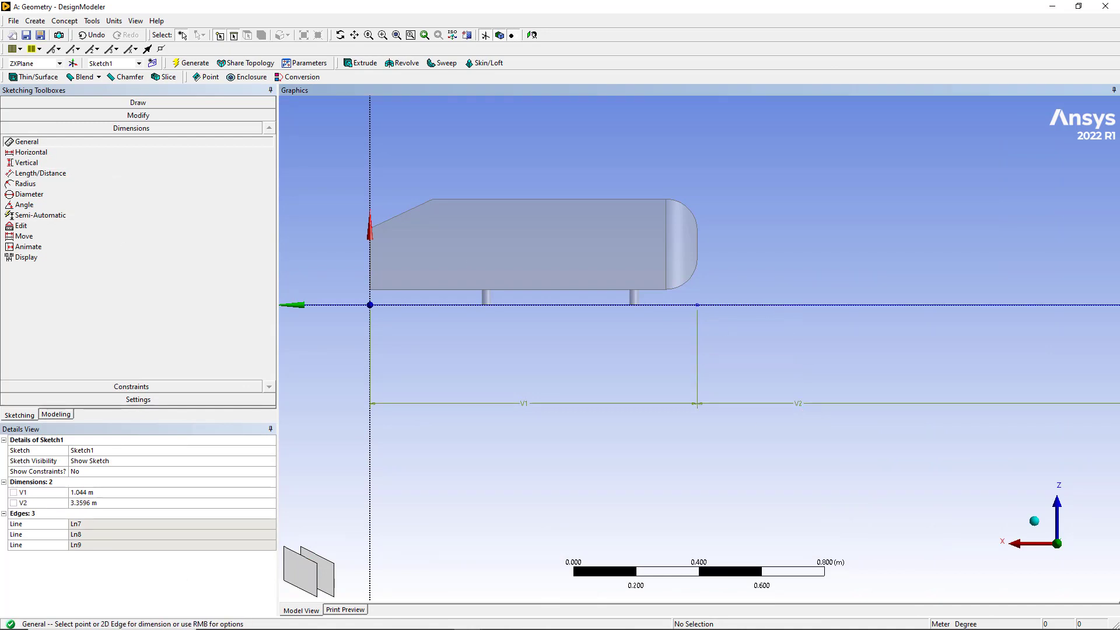
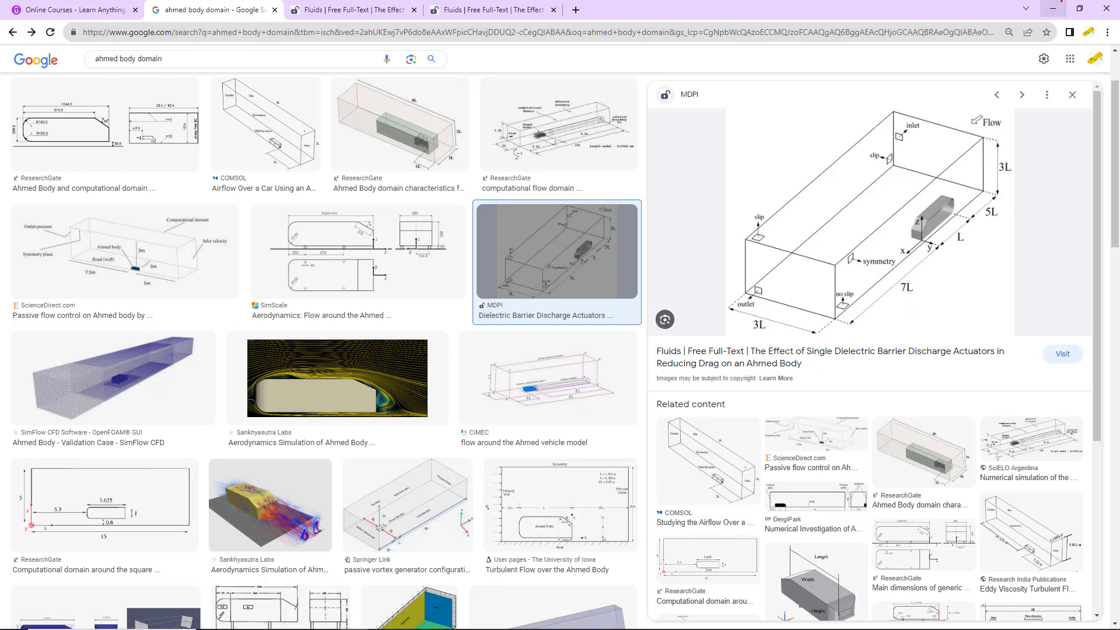
click(1052, 8)
click(110, 618)
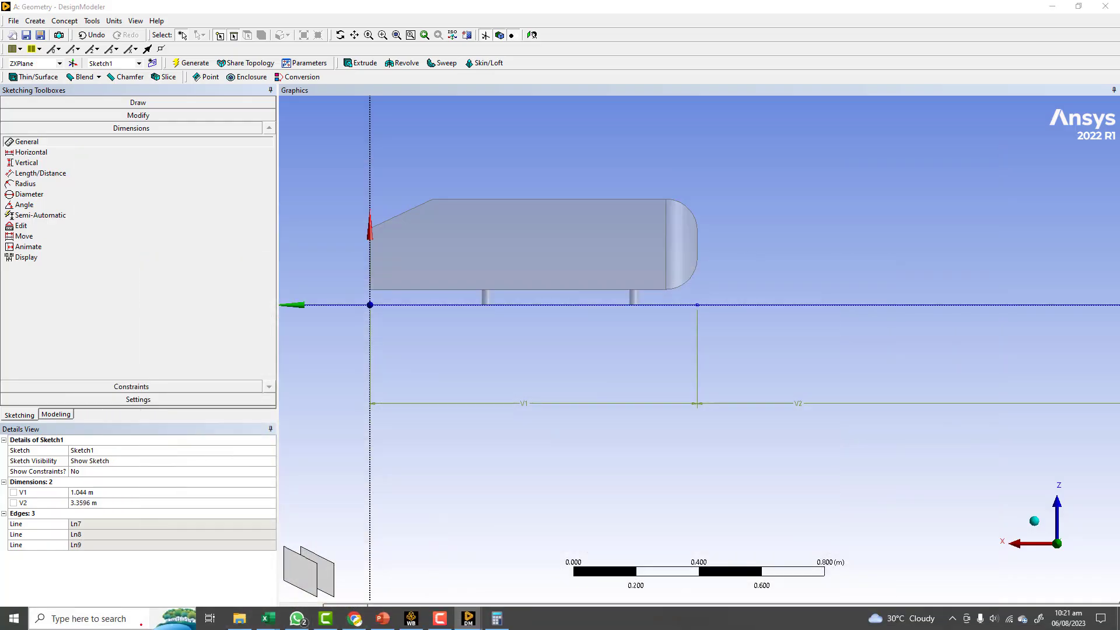
text(ca)
key(Return)
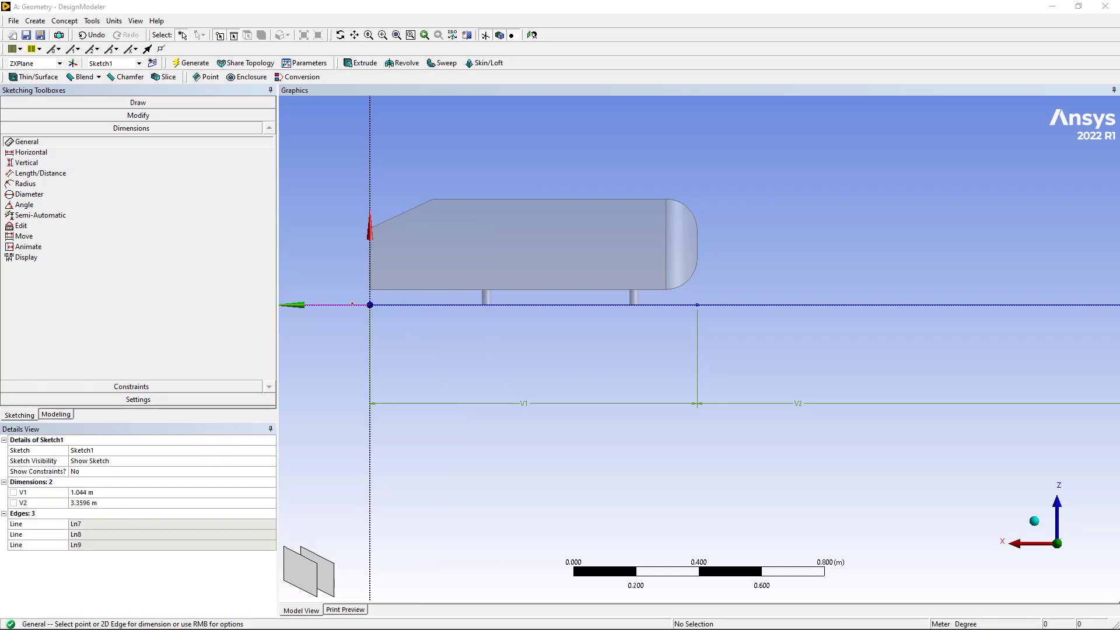
text(5*1.04)
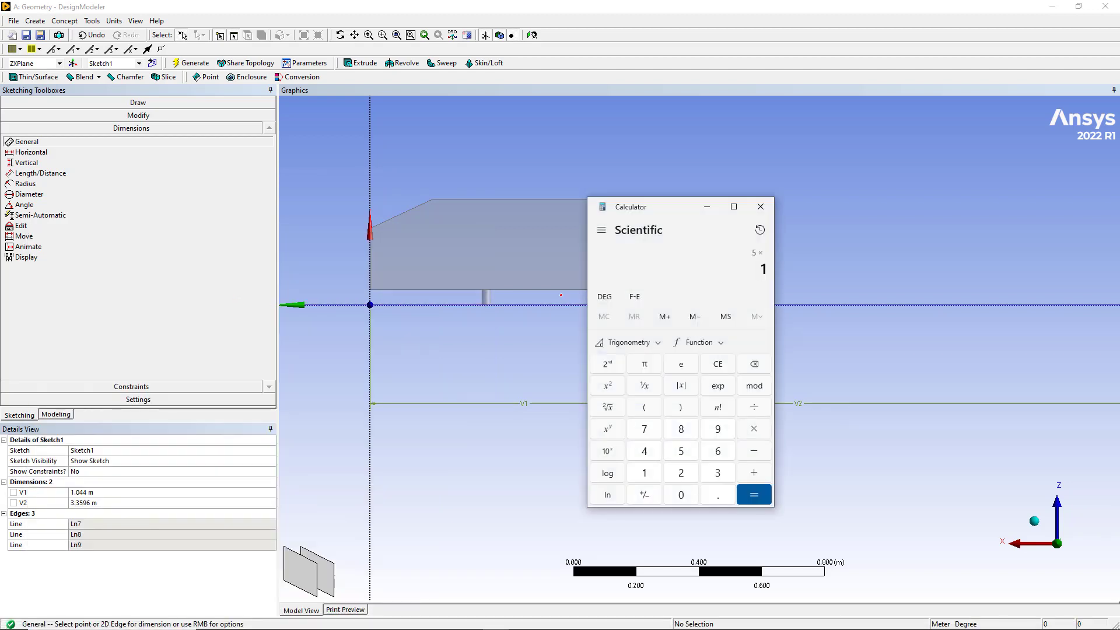
text(4)
key(Return)
click(102, 502)
text(5.)
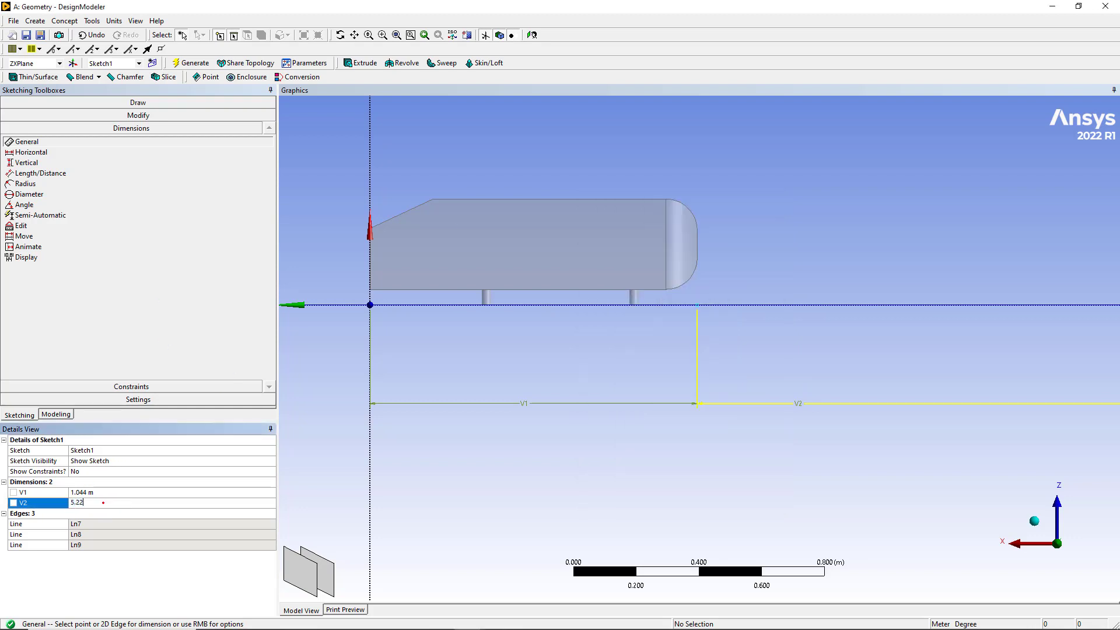
text(22)
key(Return)
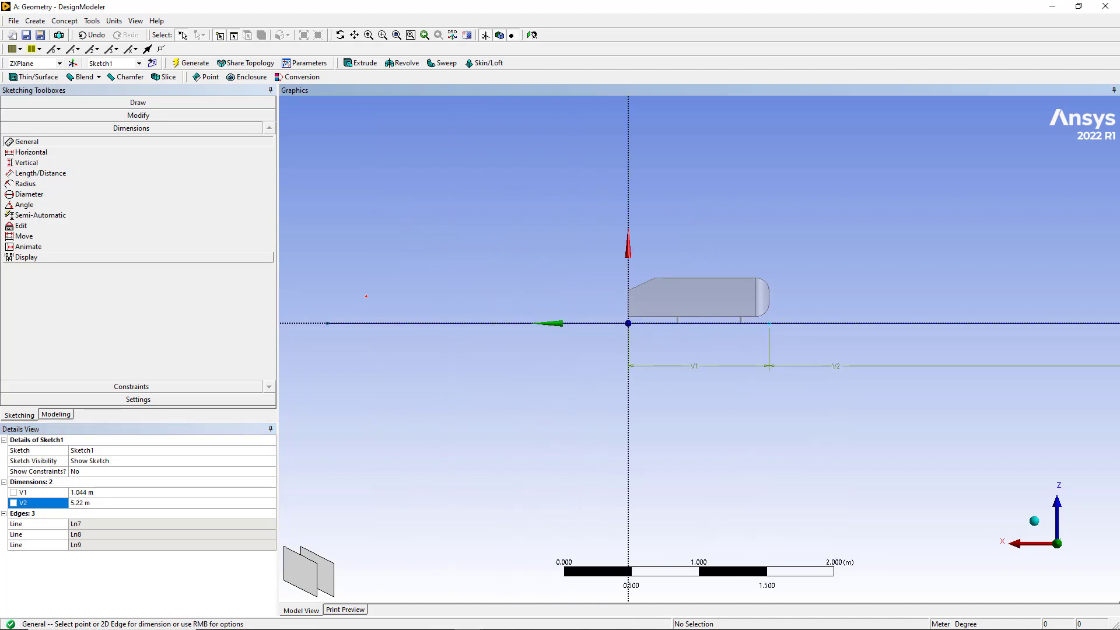
Step: Dimension the line behind the body from the origin and set it to 7.308 m, calculating 1.044*7 in Calculator
click(408, 323)
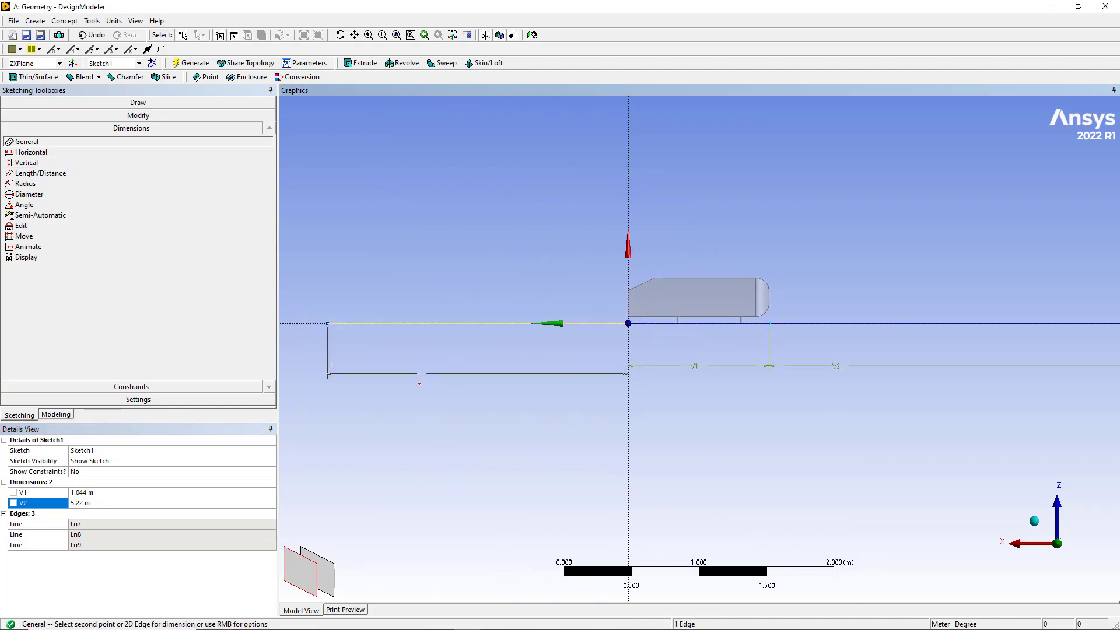
click(420, 383)
mouse_move(496, 618)
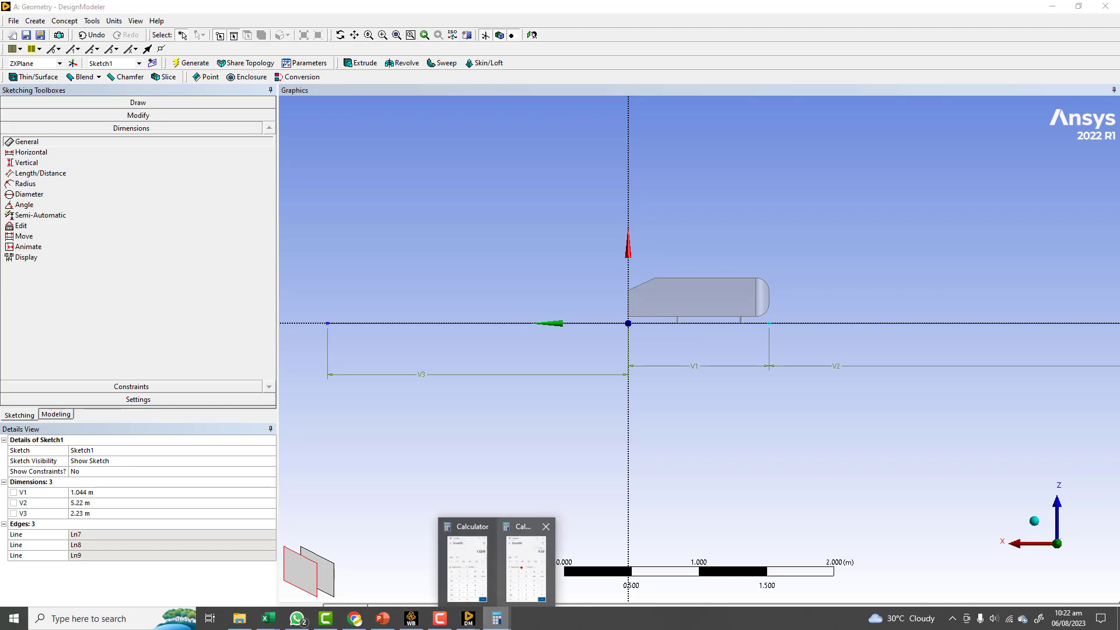
click(510, 552)
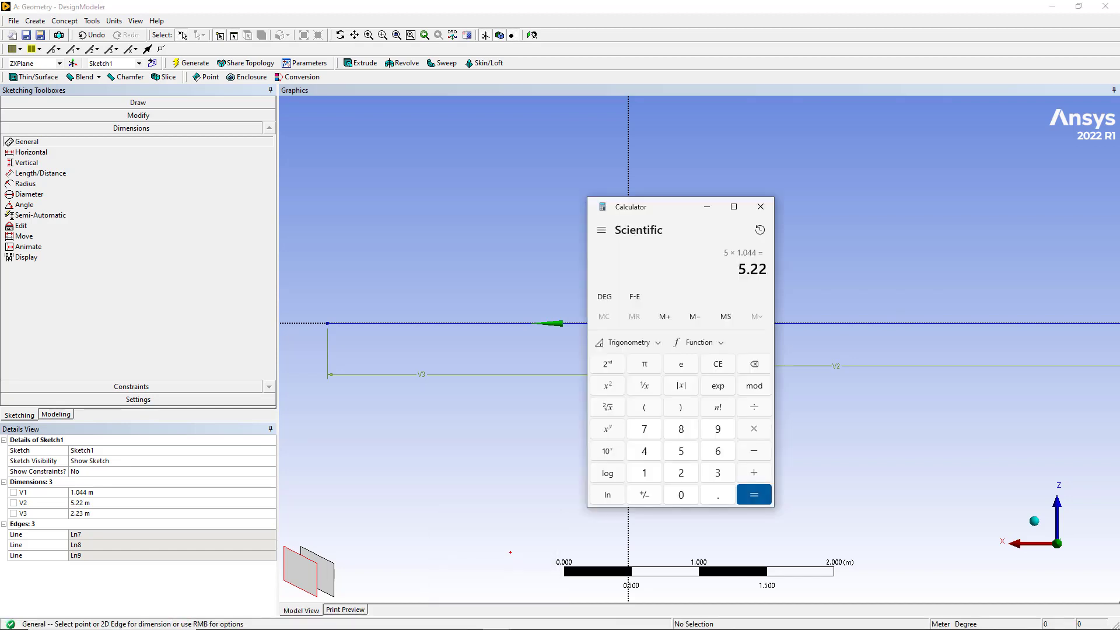
text(1.044*)
text(7)
key(Return)
click(91, 514)
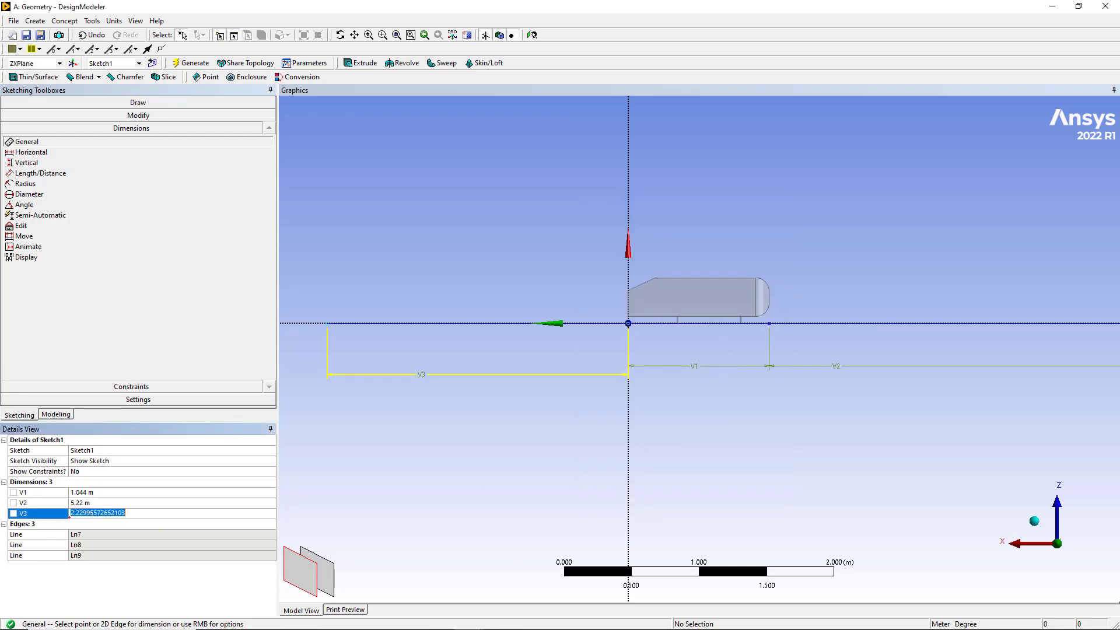
text(7.308)
key(Return)
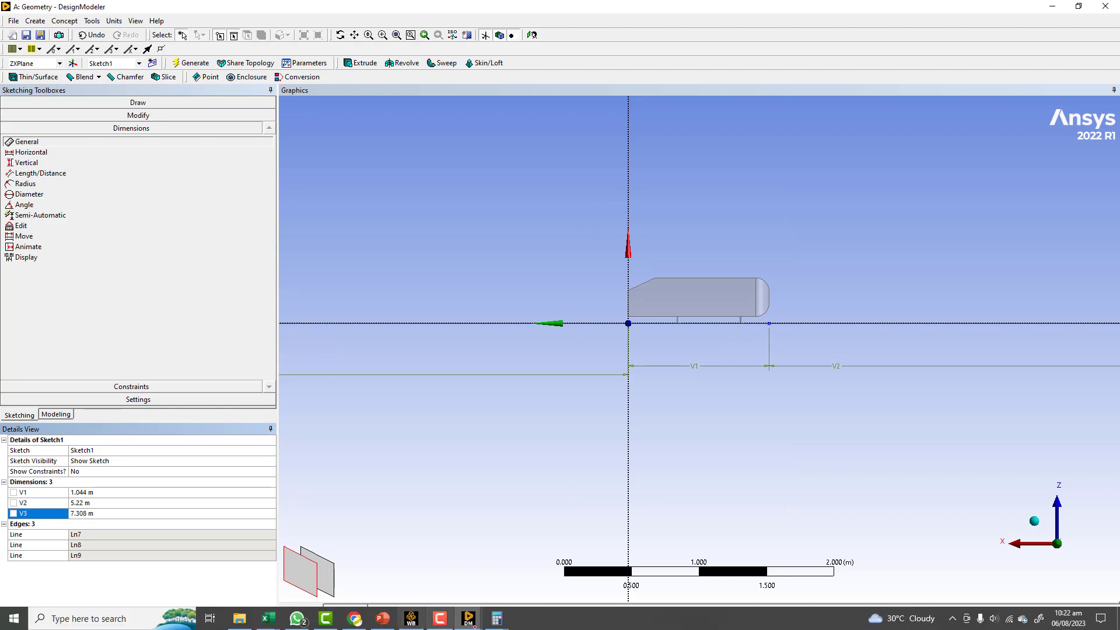
Step: Check the domain height multiple in the browser's reference diagram and switch to Calculator
mouse_move(496, 618)
click(525, 569)
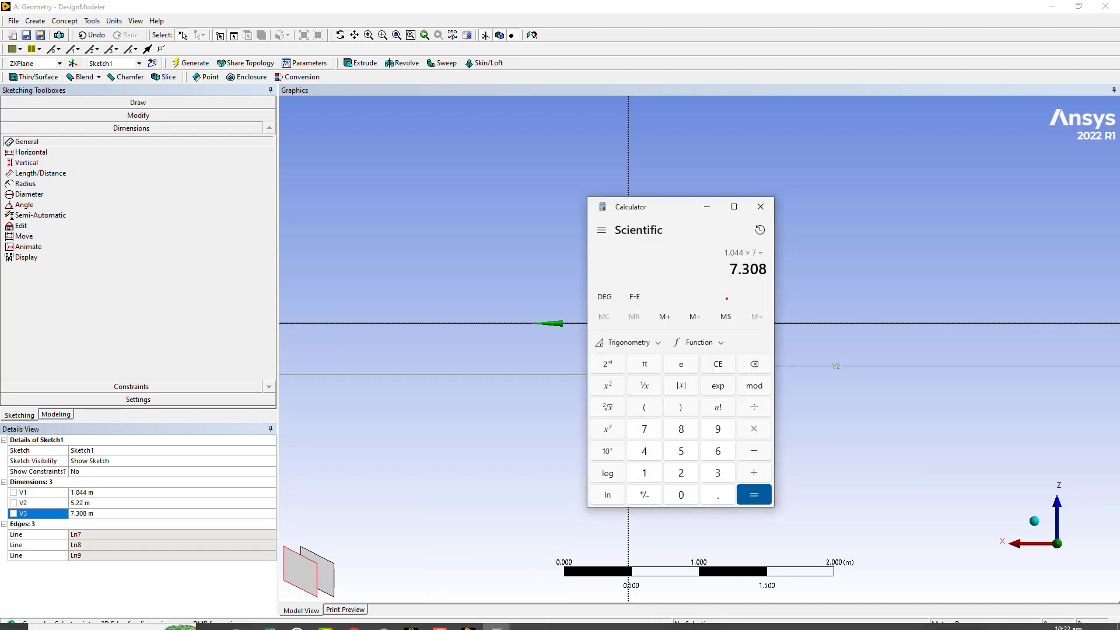
click(428, 232)
scroll(429, 232, down, 3)
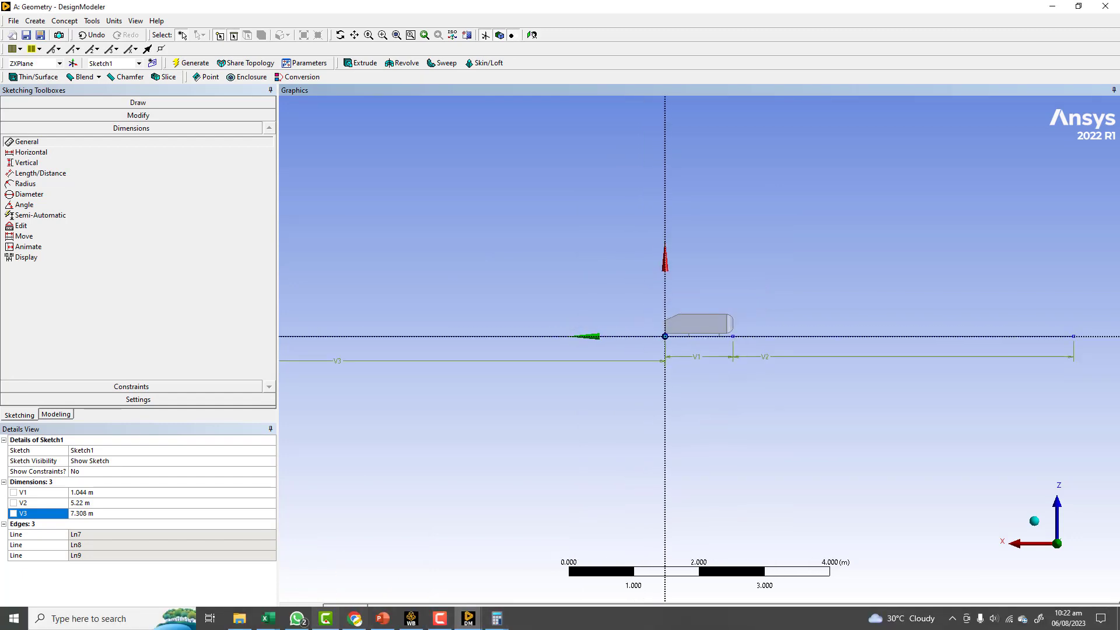
click(354, 618)
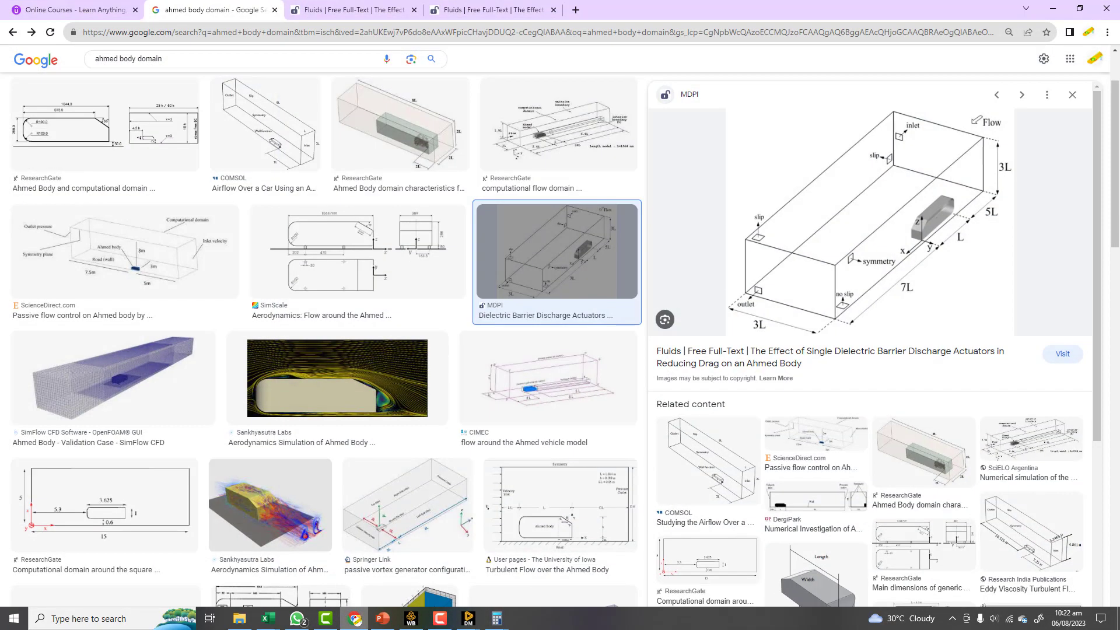
click(1053, 8)
click(516, 555)
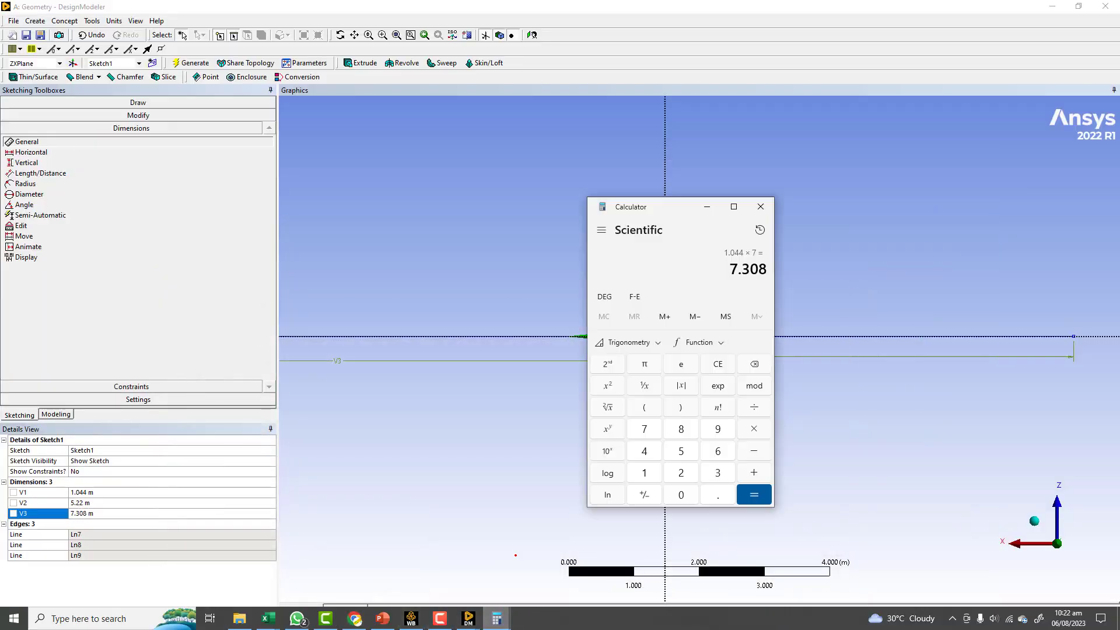
text(/3)
key(Return)
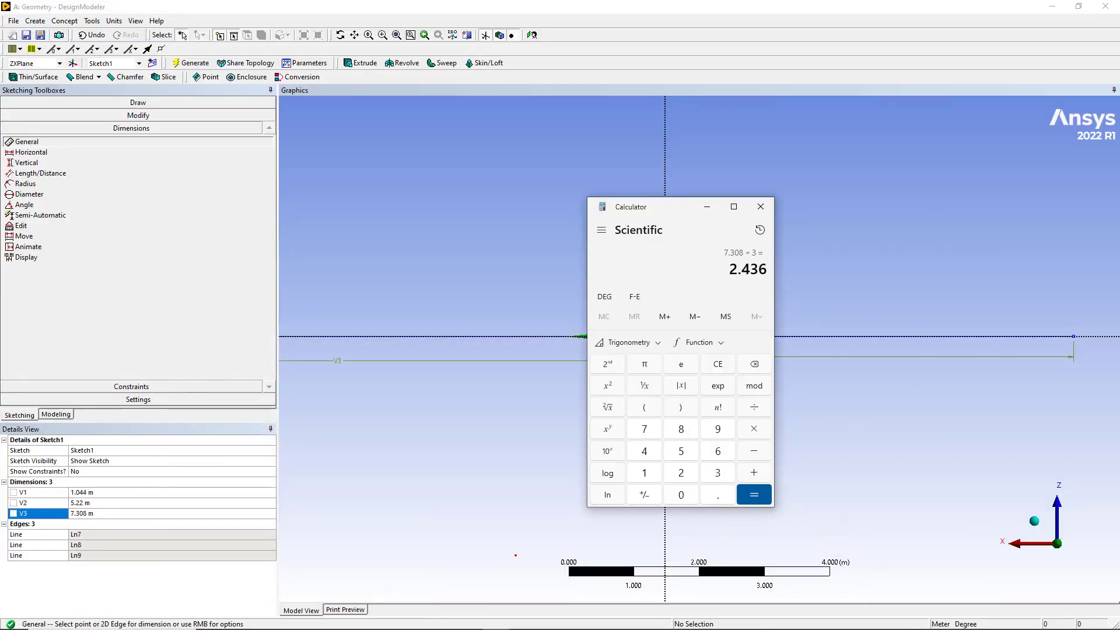
text(*)
text(3)
key(Return)
text(/)
key(Escape)
Step: Calculate the domain height as 1.044*3 in Calculator and move its window clear of the sketch
text(1.044*3)
key(Return)
scroll(963, 320, down, 5)
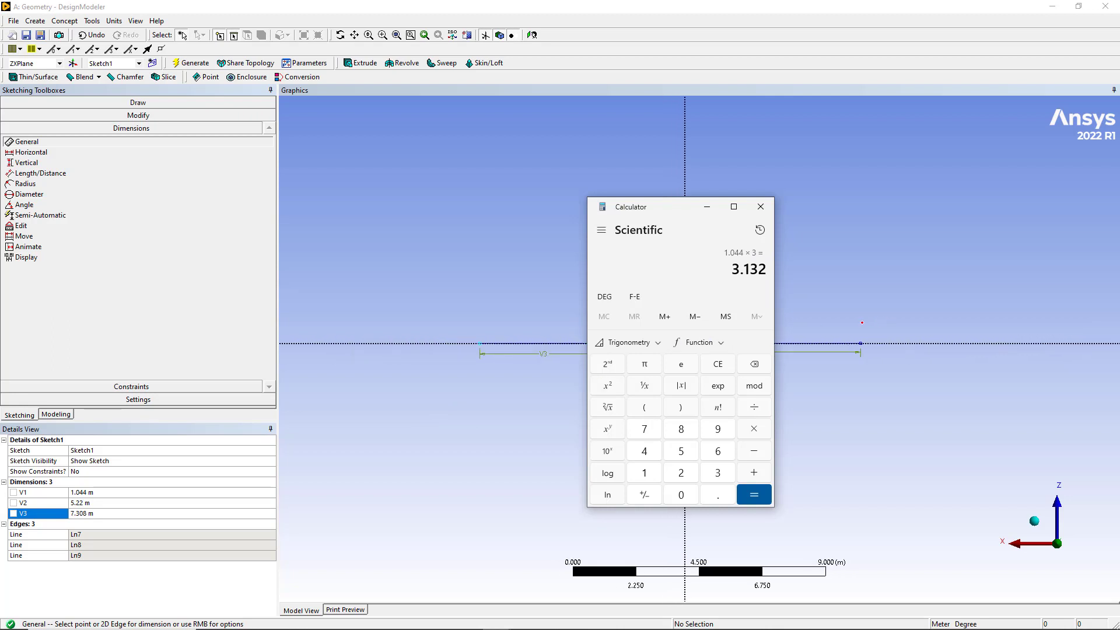
mouse_move(681, 210)
mouse_down()
mouse_move(863, 260)
mouse_move(991, 317)
mouse_up()
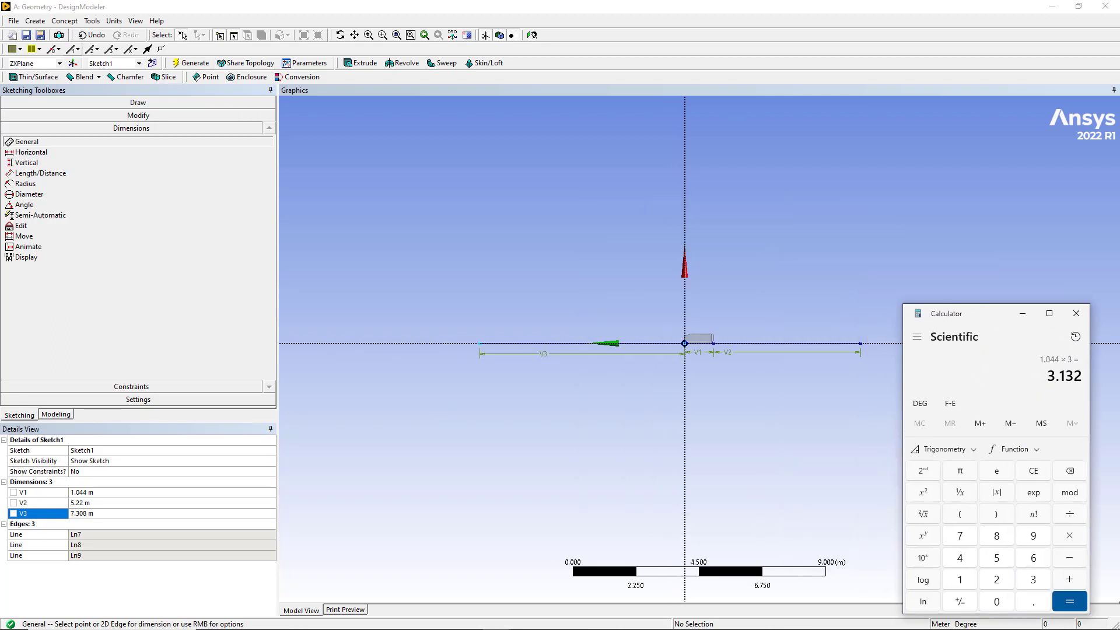
Step: Sketch a vertical line about 4.79 m high up from the ground line's front end and dimension its height
click(53, 103)
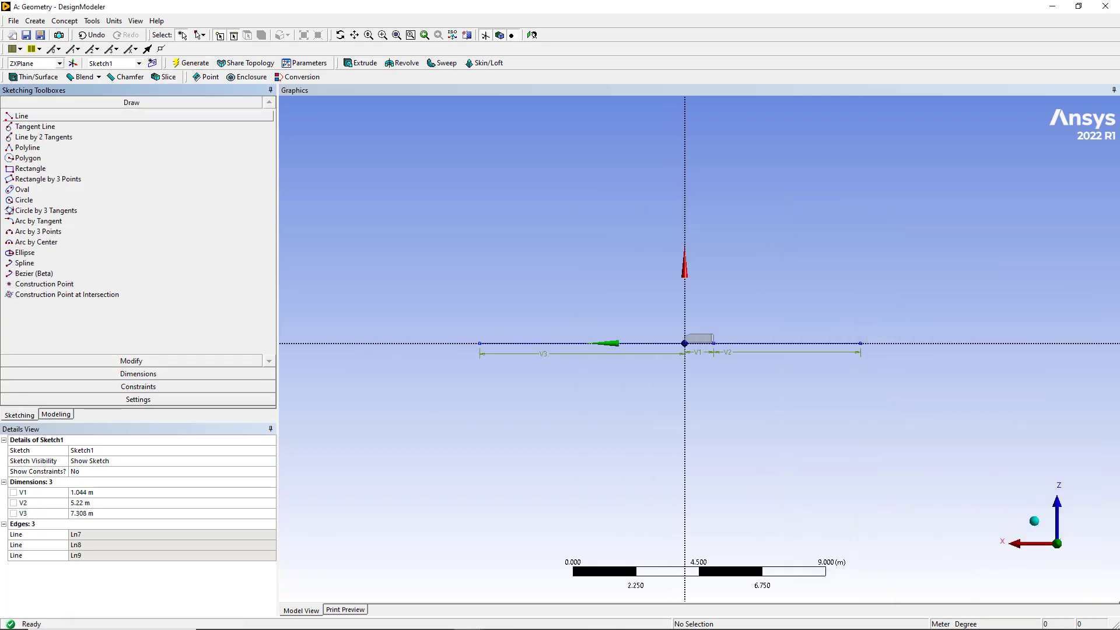
click(47, 117)
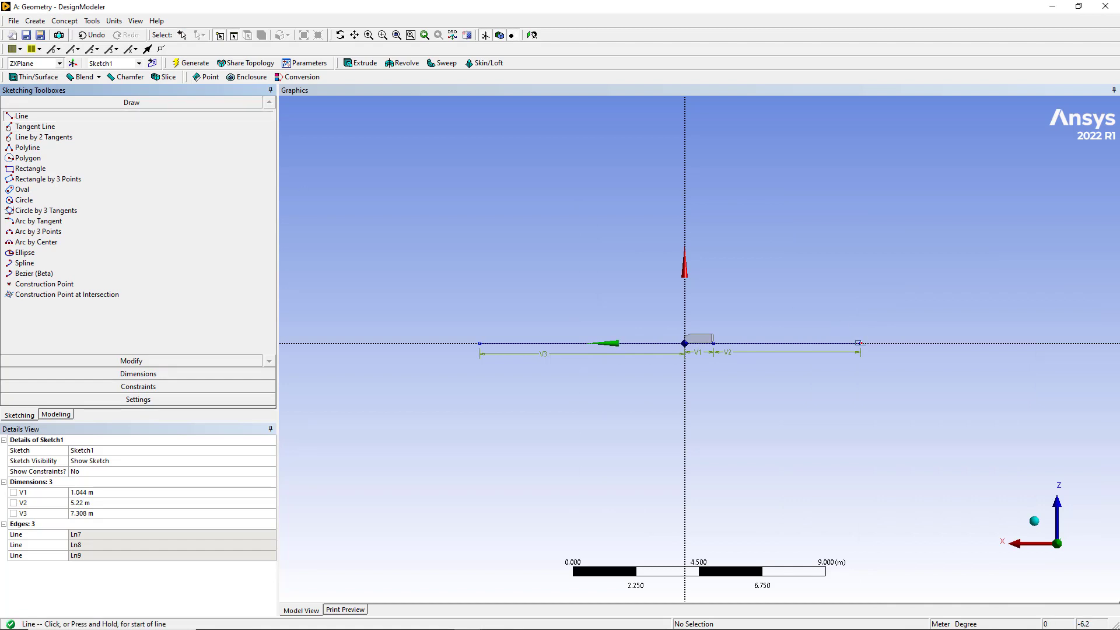
click(858, 343)
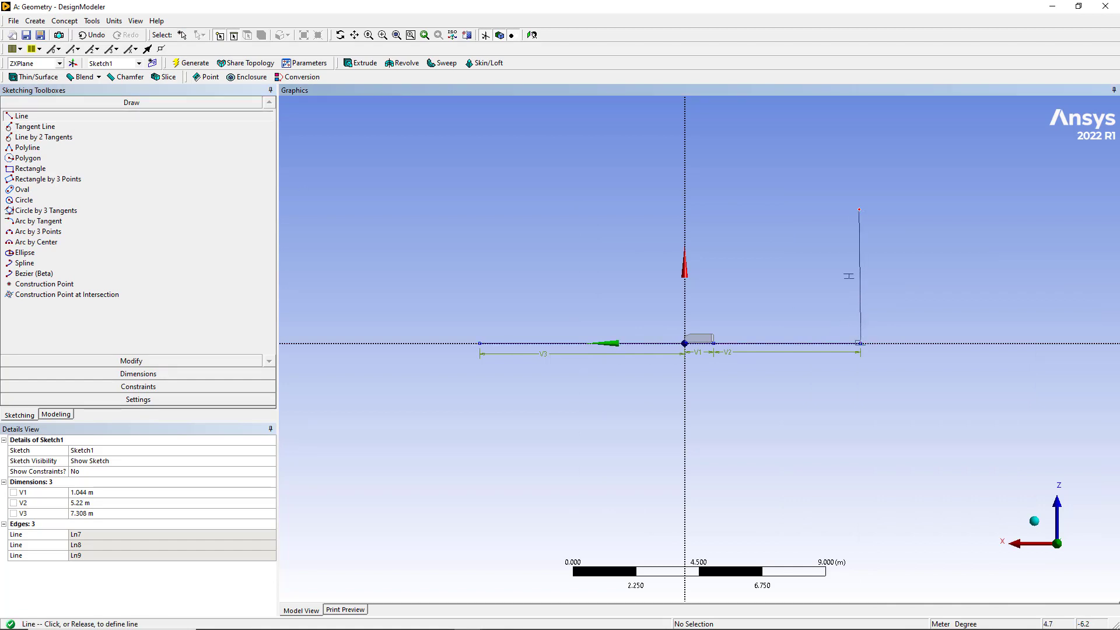
click(853, 212)
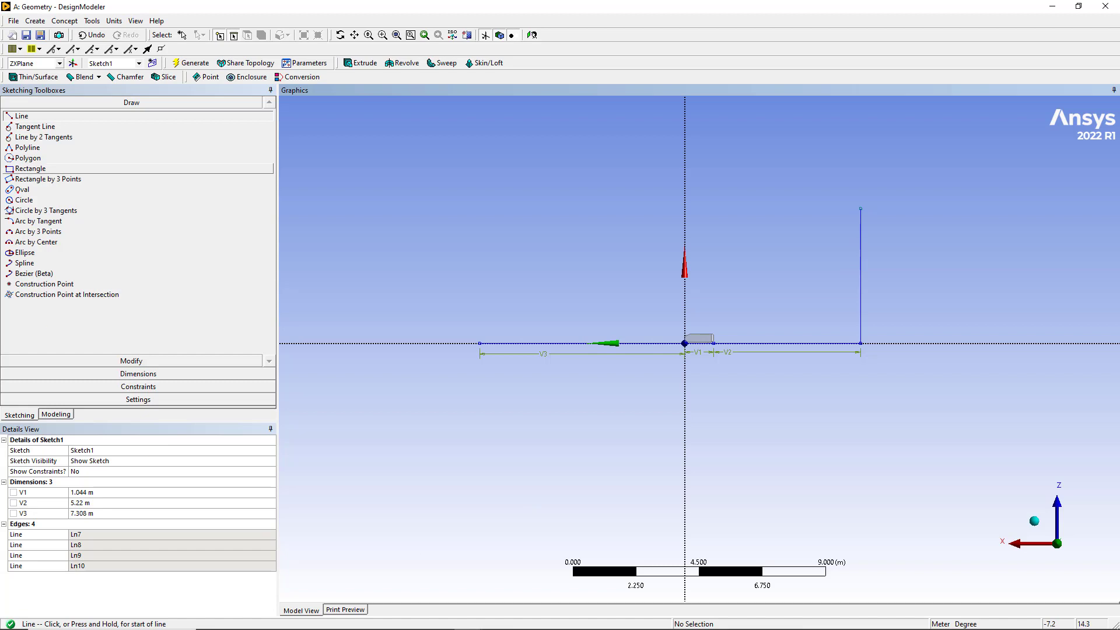
click(126, 360)
click(127, 372)
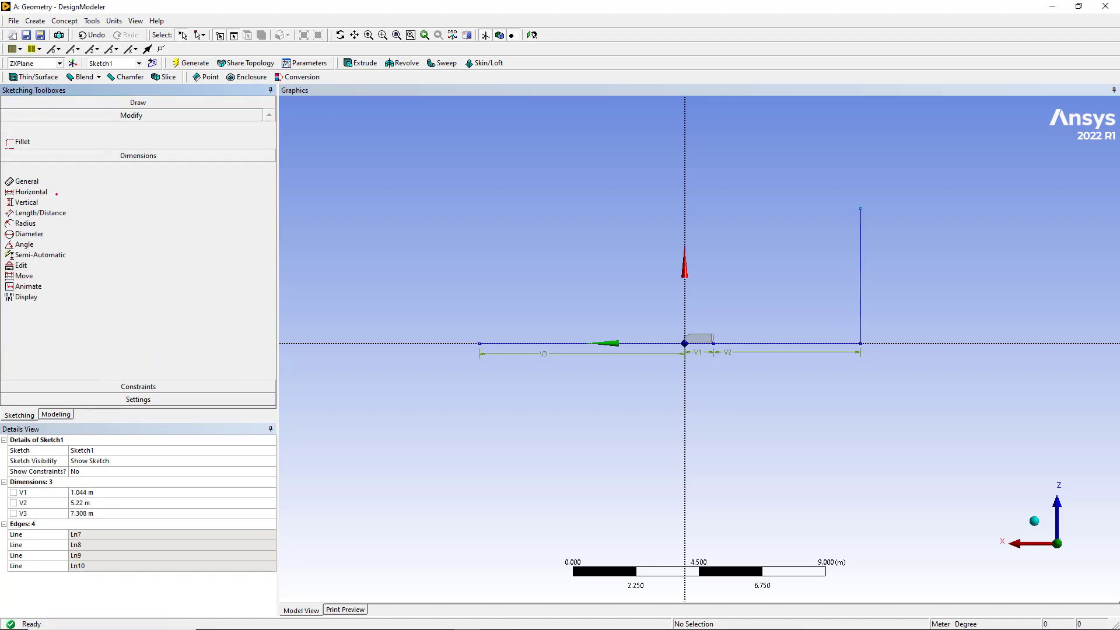
click(860, 263)
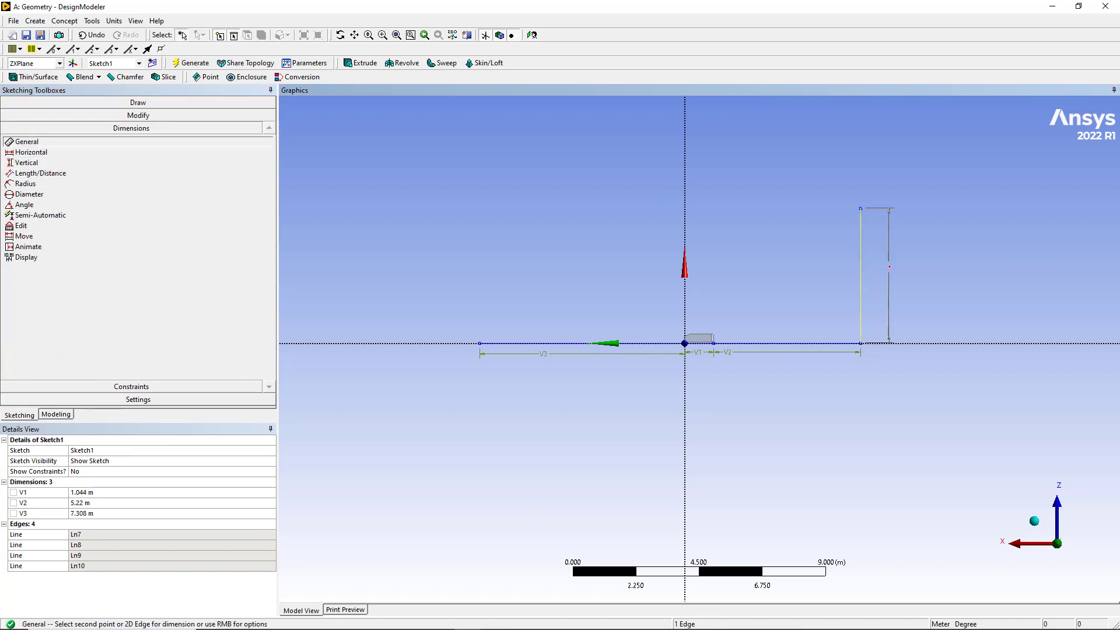
click(890, 267)
Step: Set the vertical line's height to 3.132 m, taking the value from the Calculator result
mouse_move(496, 618)
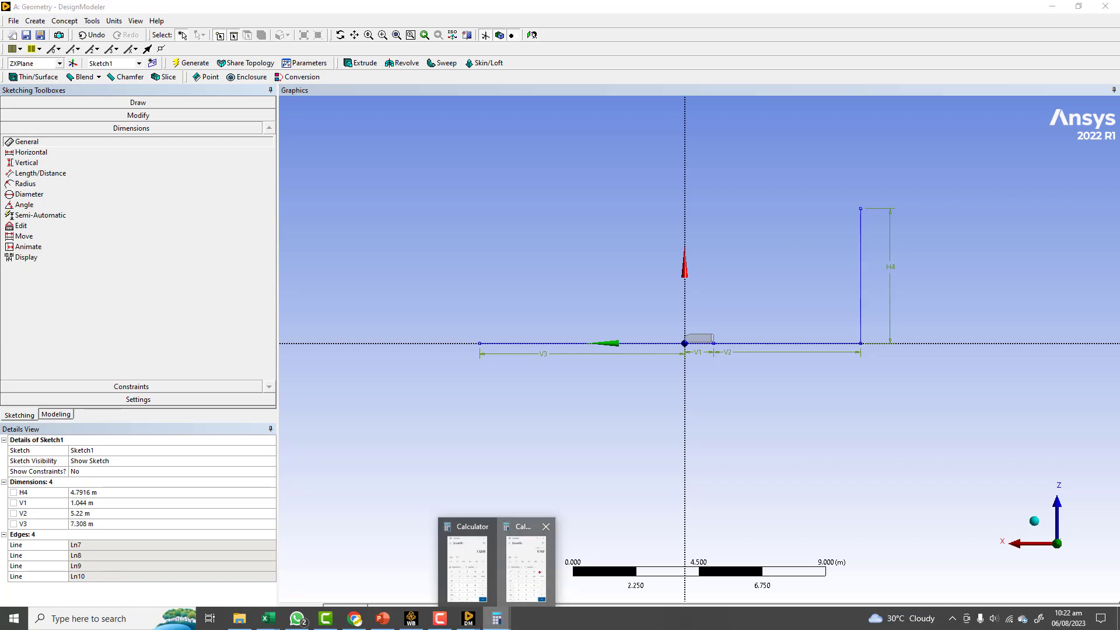
click(524, 562)
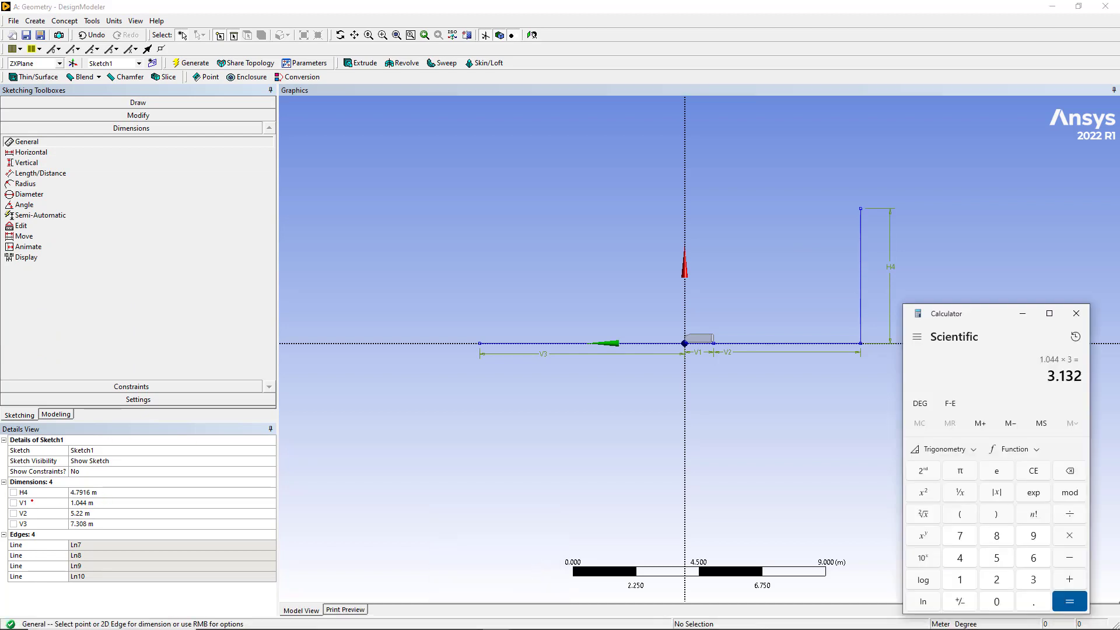
click(75, 492)
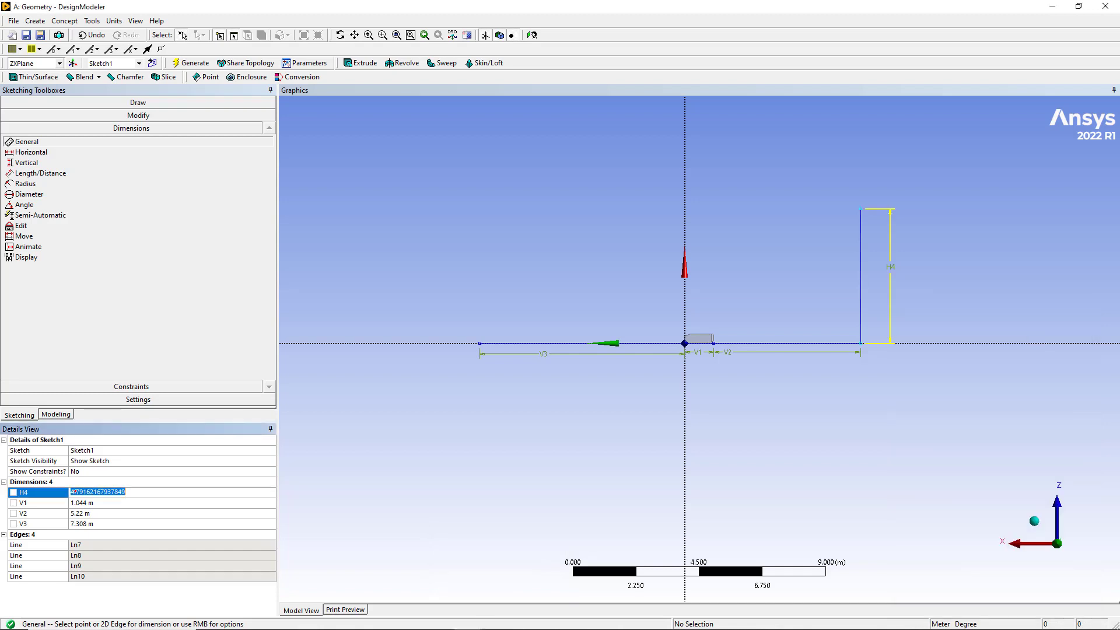
text(3.1)
key(Return)
mouse_move(496, 618)
click(528, 569)
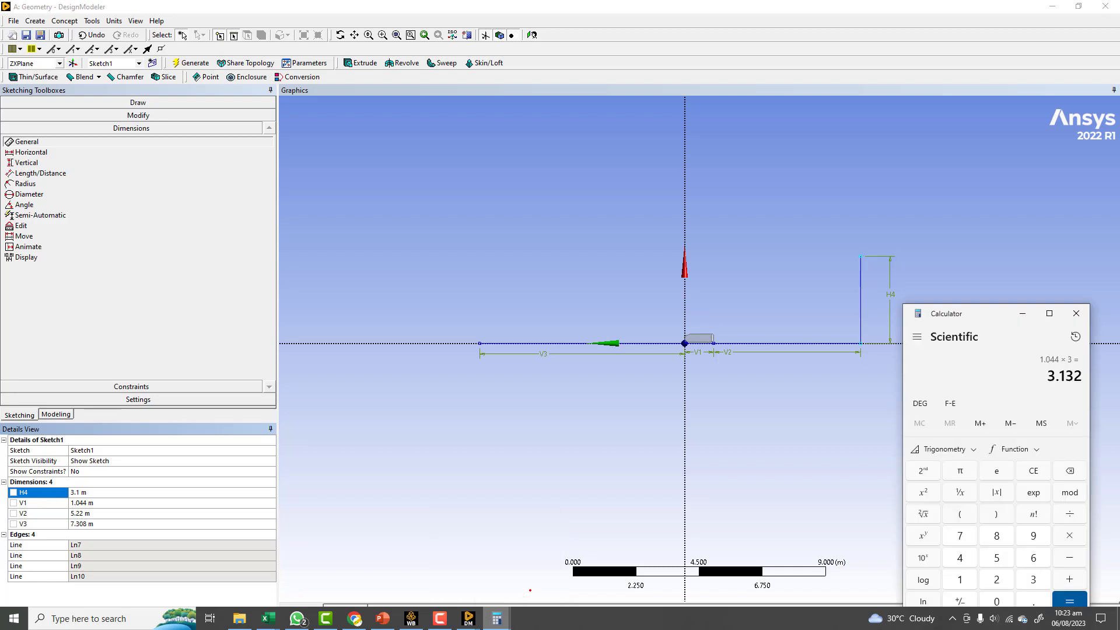
click(117, 491)
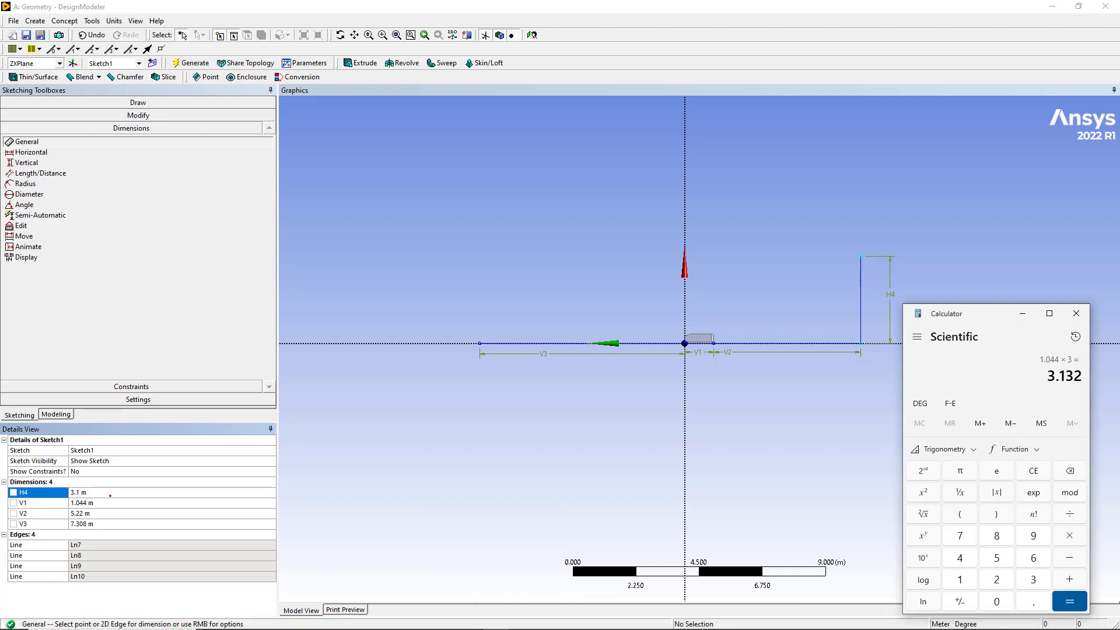
text(32)
key(Return)
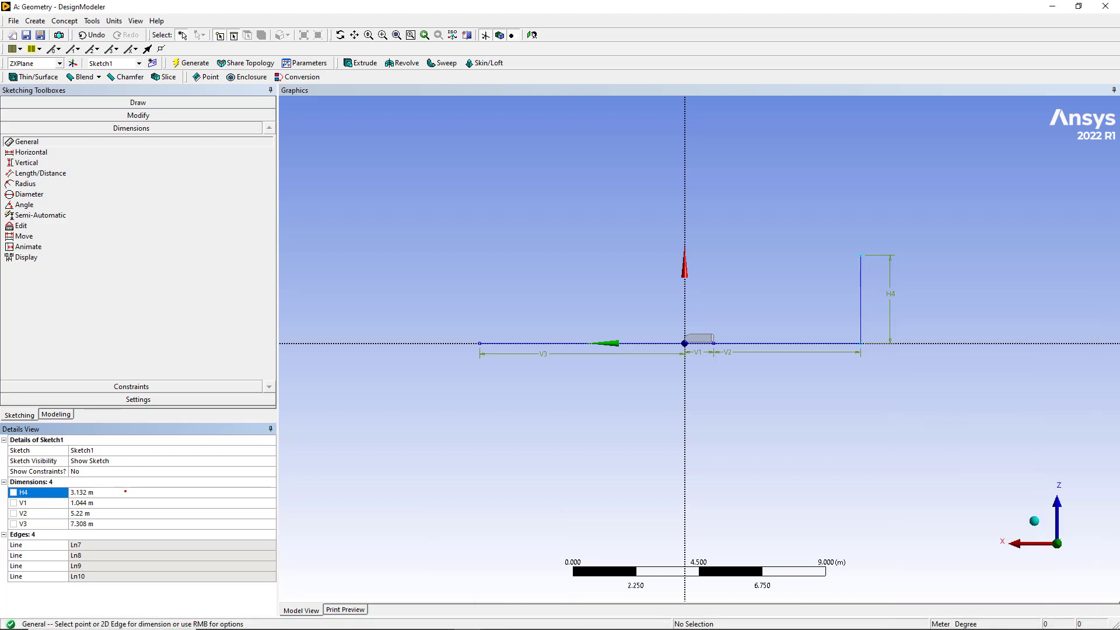
Step: Sketch a horizontal line from the front line's upper end past the rear, and a vertical line from the ground line's rear end crossing it
scroll(522, 331, up, 3)
mouse_move(522, 331)
ctrl+middle_down()
mouse_move(542, 283)
mouse_move(541, 343)
ctrl+middle_up()
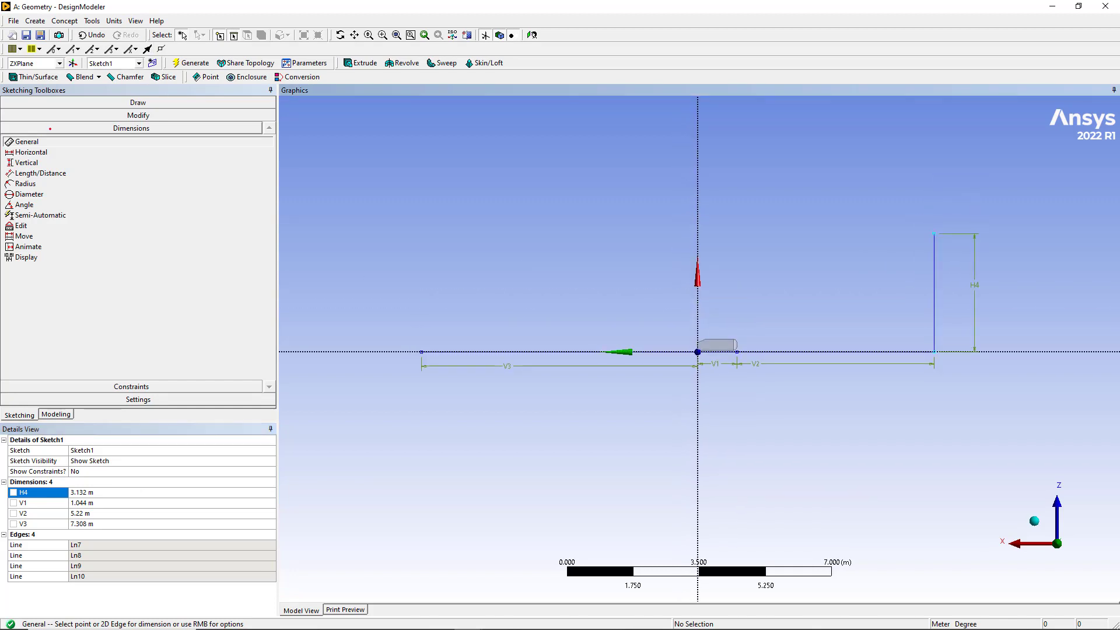
click(138, 103)
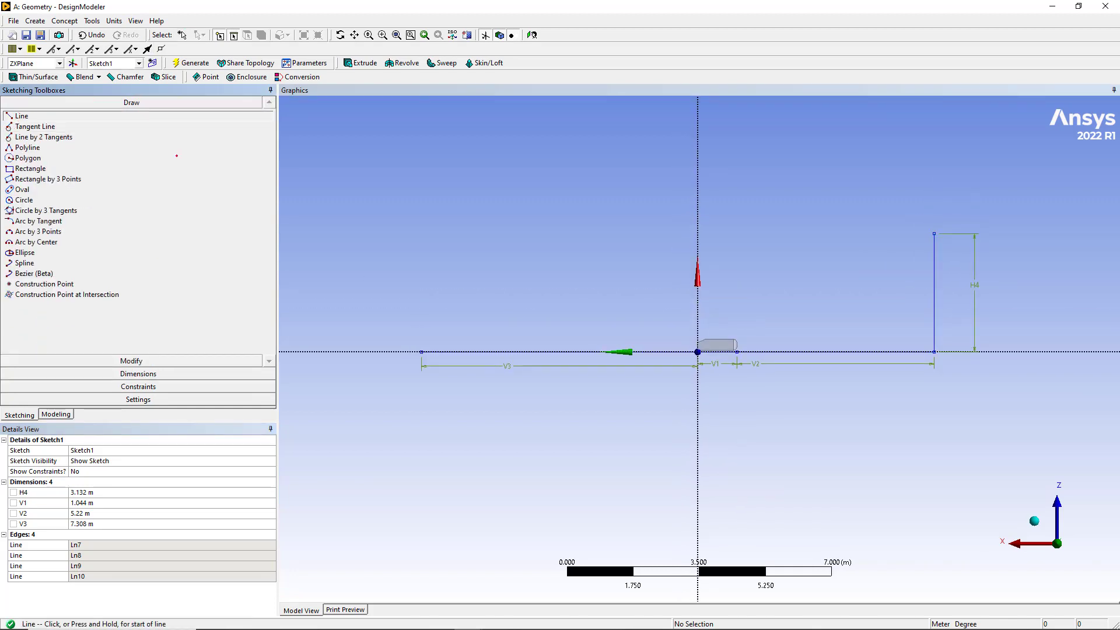
click(932, 232)
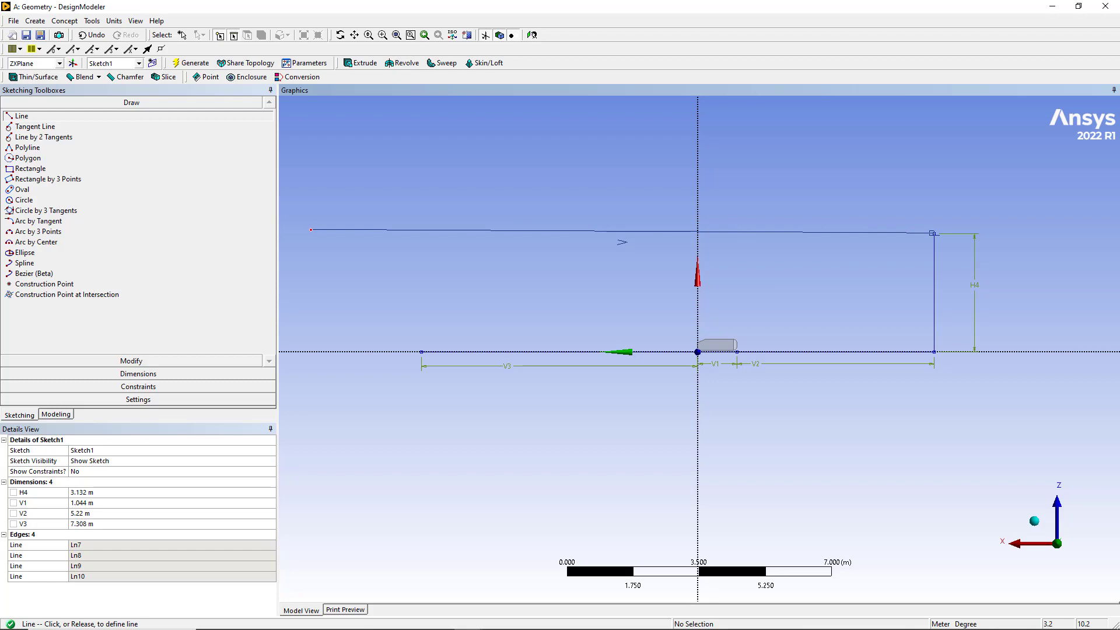
click(310, 231)
click(421, 351)
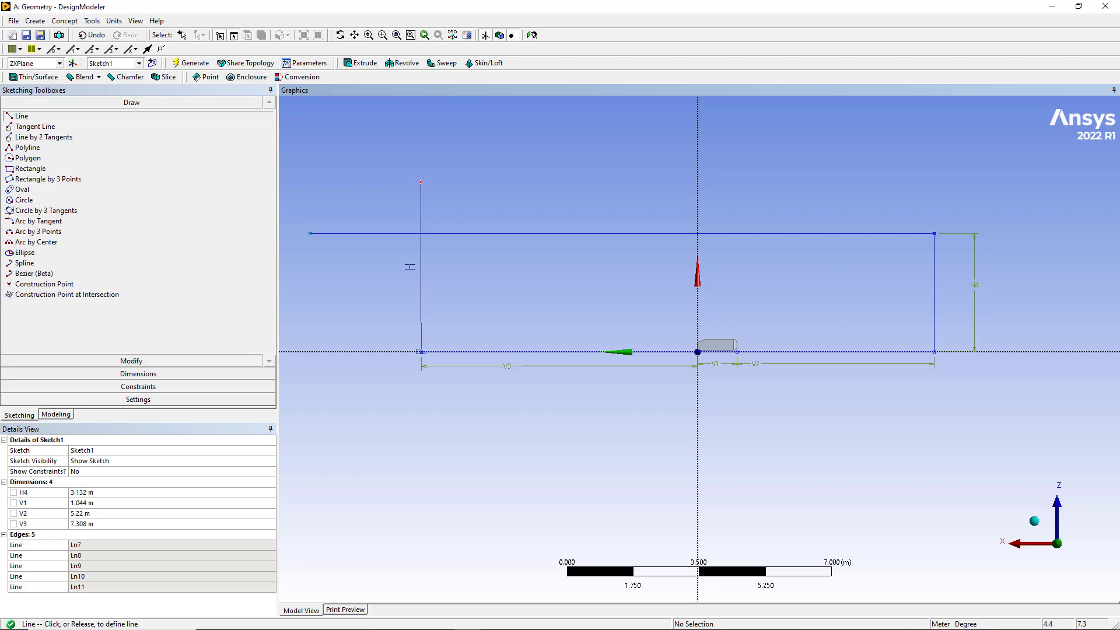
click(420, 182)
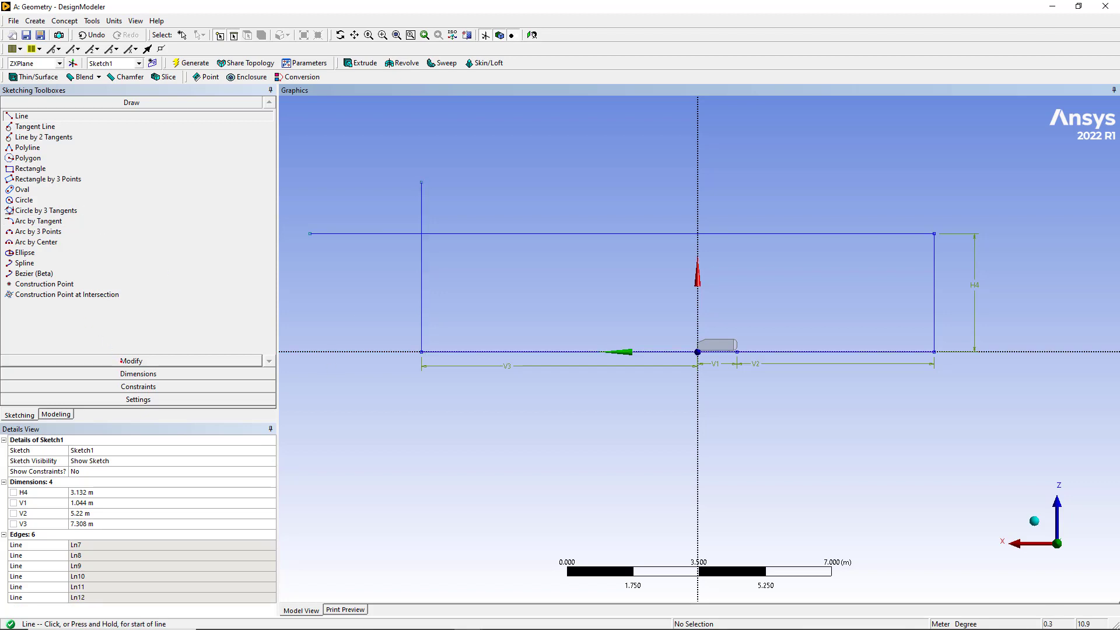
Step: Trim the overhanging ends of both lines at the domain's upper rear corner
click(112, 359)
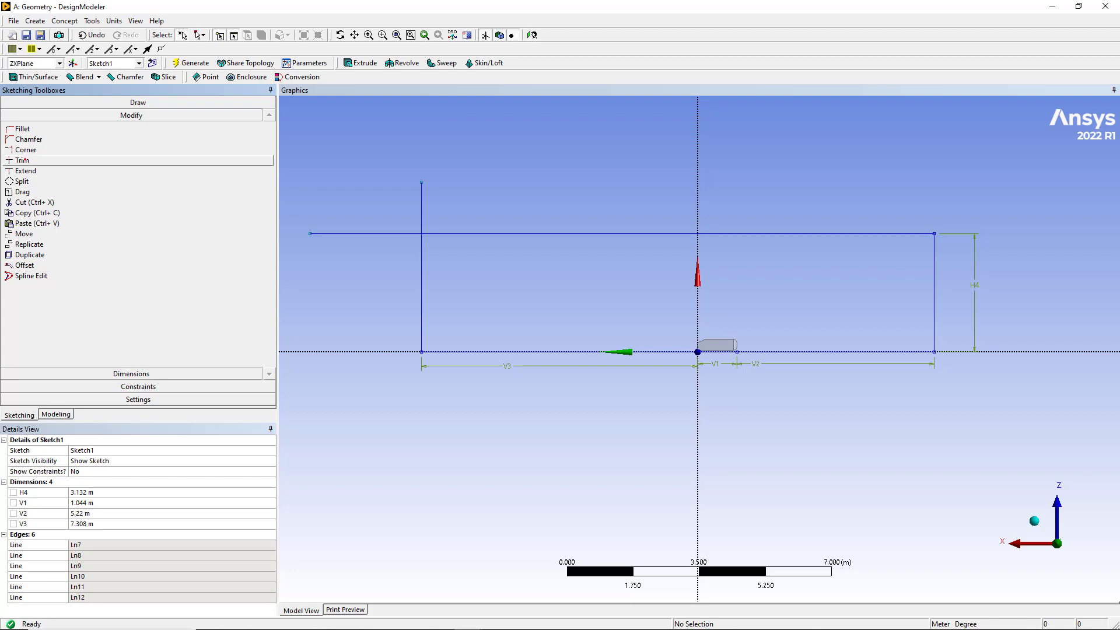
click(22, 160)
click(368, 233)
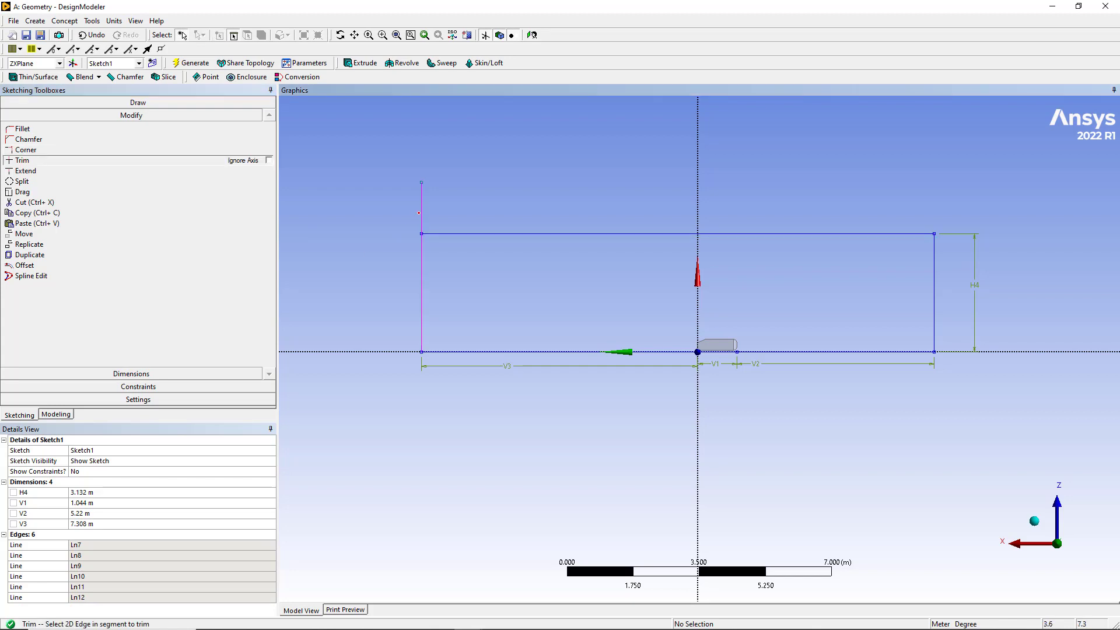
click(417, 230)
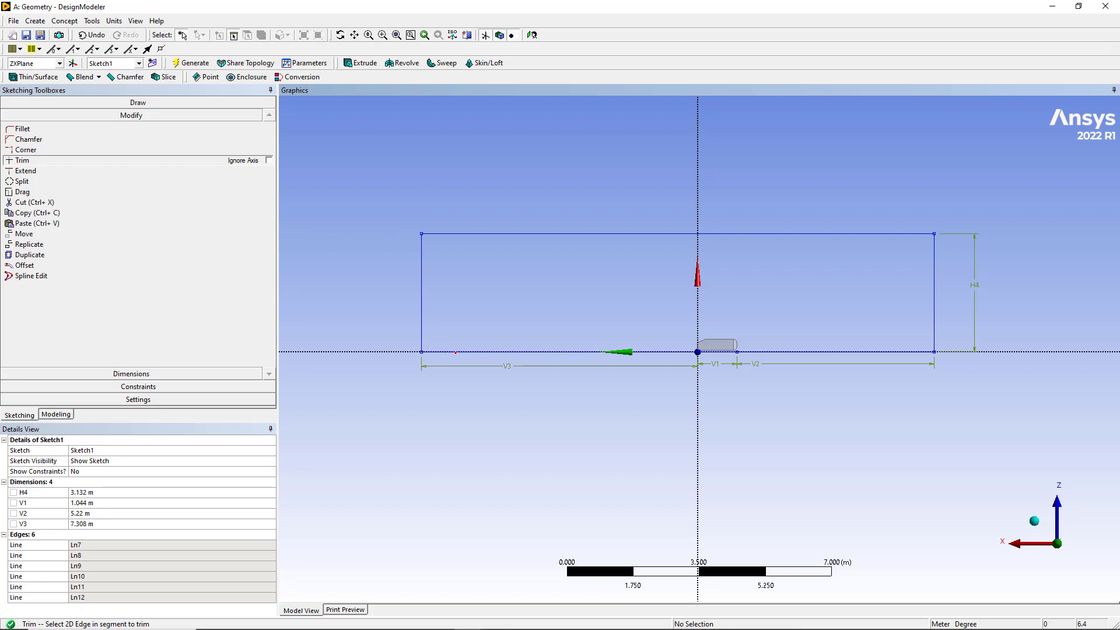
Step: Trim away the three ground segments and replace them with a single line joining the domain's two lower corners
click(635, 353)
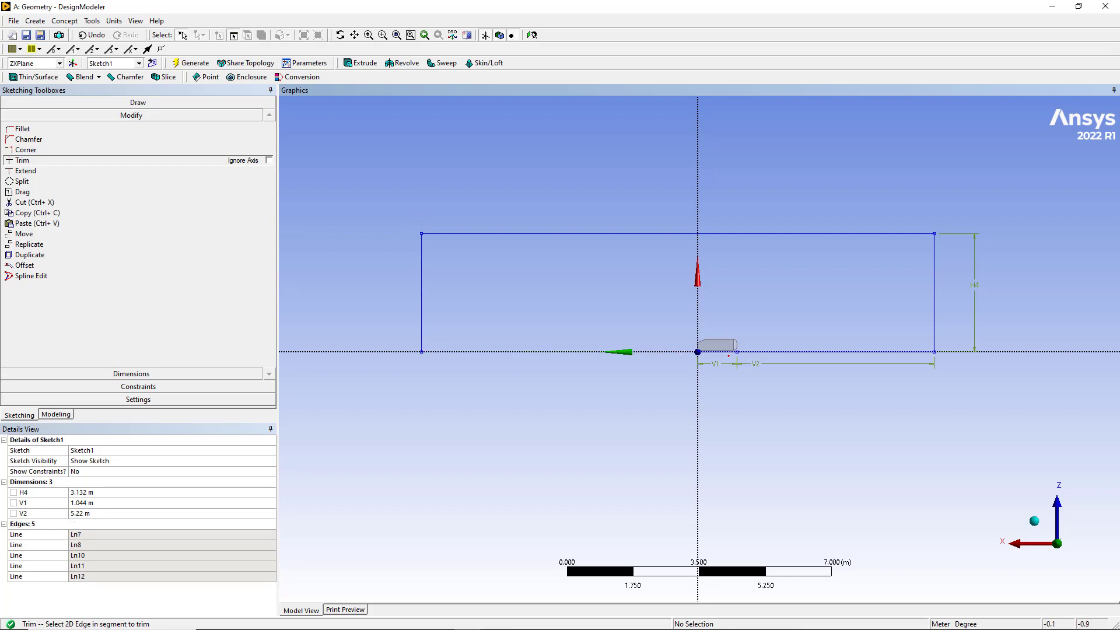
click(722, 352)
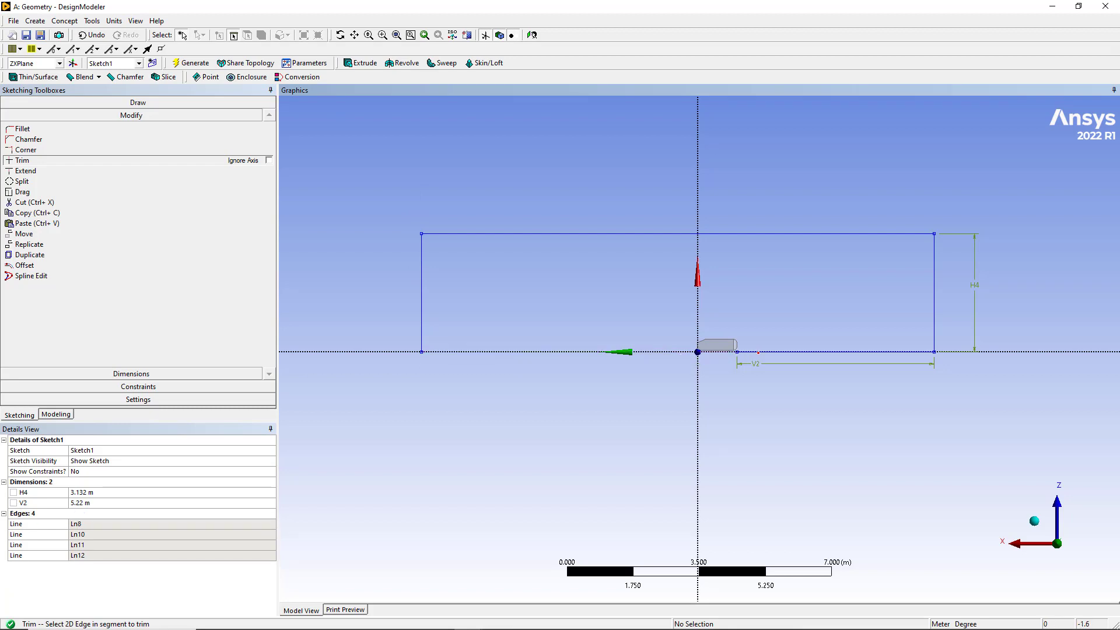
click(771, 350)
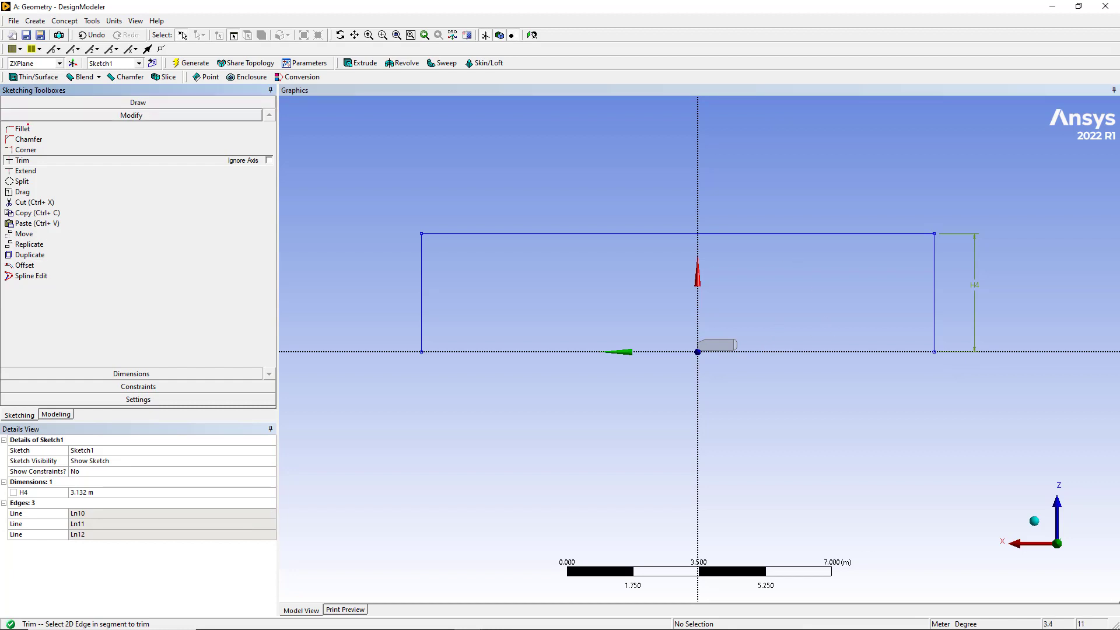
click(70, 102)
click(21, 116)
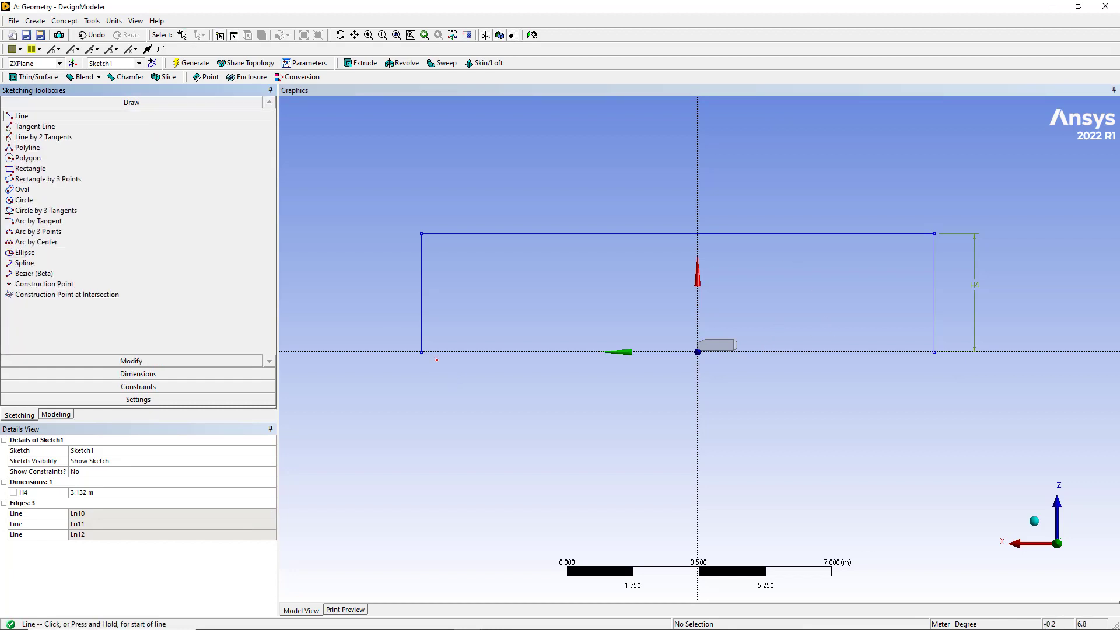
click(422, 351)
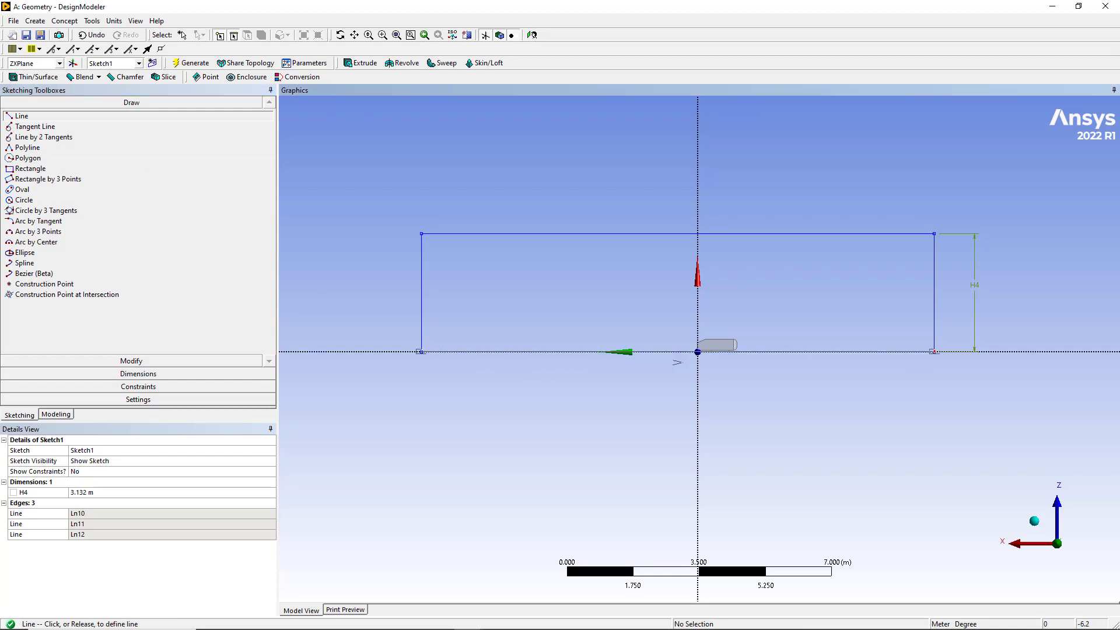
click(934, 352)
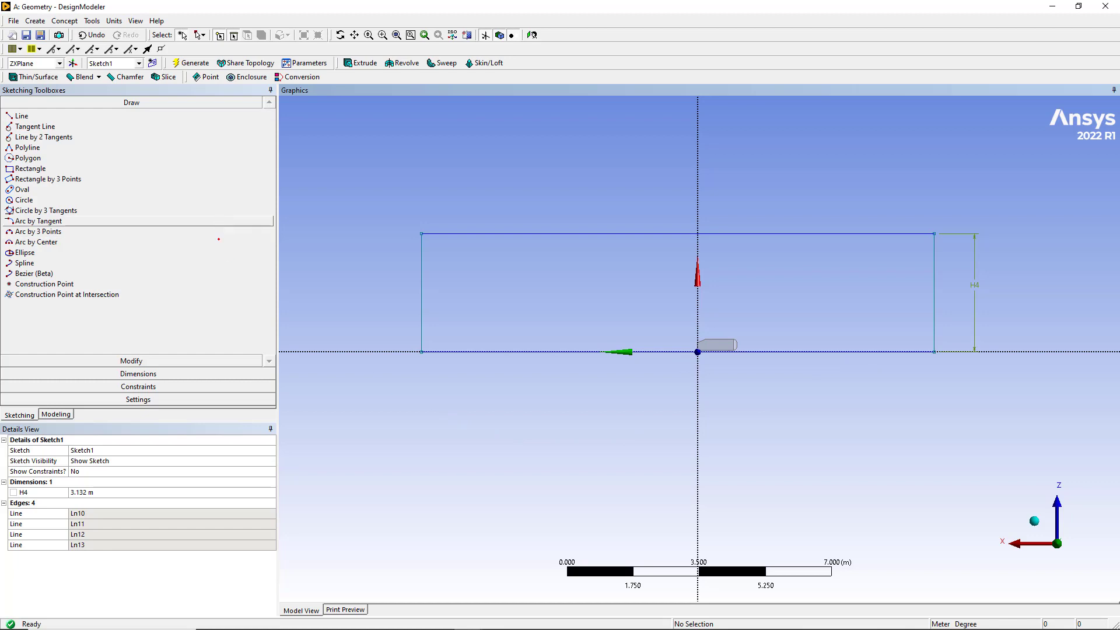
Step: Start an extrusion of the domain sketch and set its operation to Add Frozen
click(56, 415)
mouse_move(444, 291)
middle_down()
mouse_move(537, 311)
mouse_move(509, 348)
middle_up()
scroll(517, 315, up, 3)
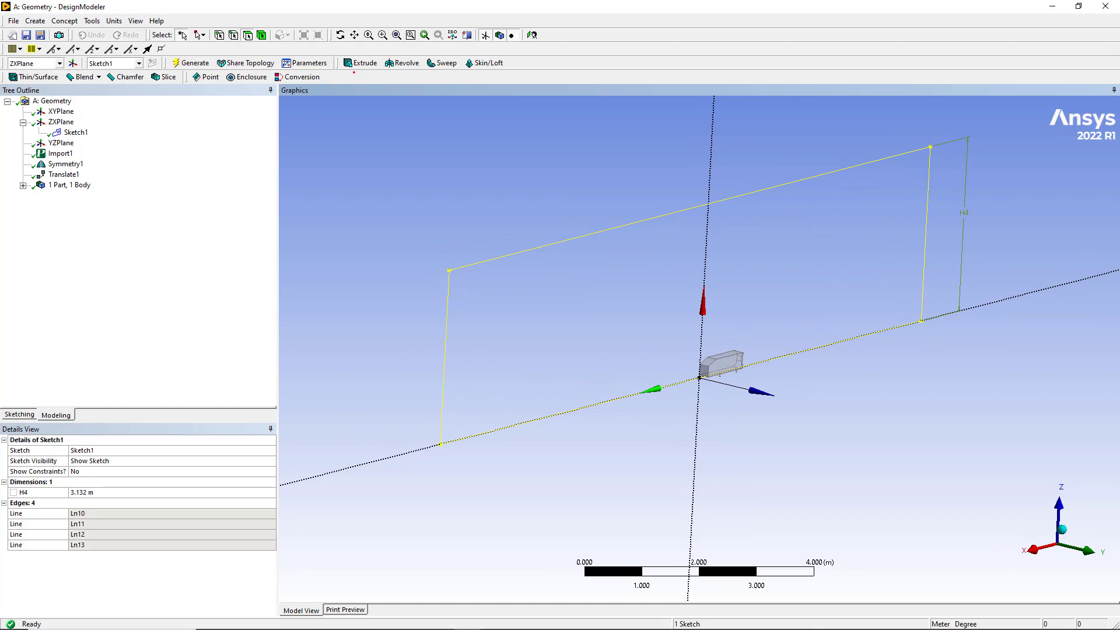
click(356, 65)
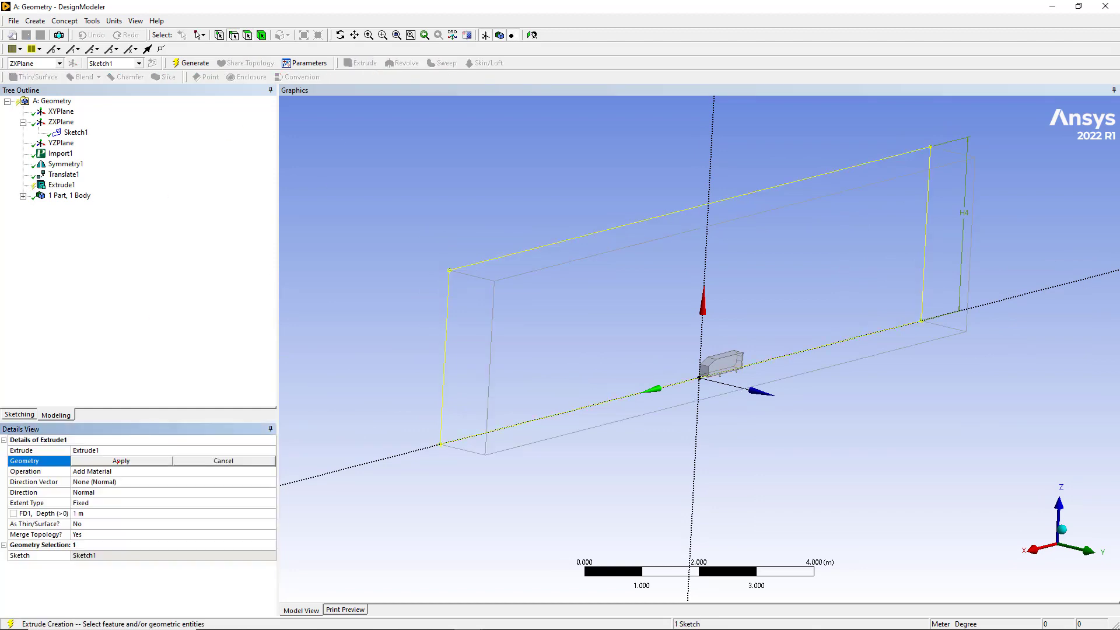
click(120, 460)
click(271, 470)
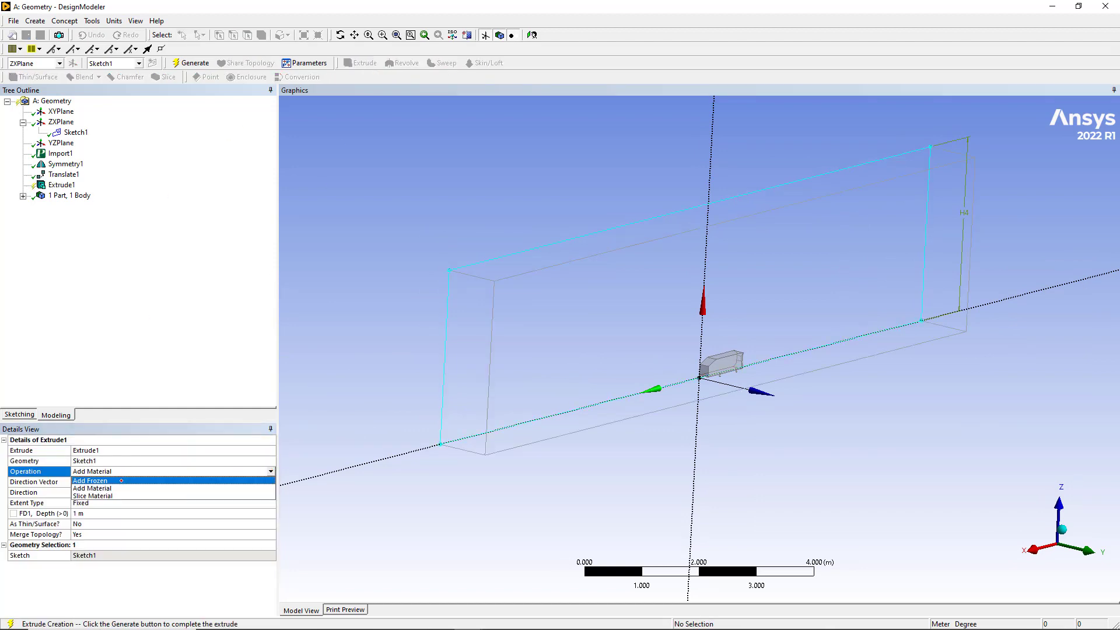
click(140, 480)
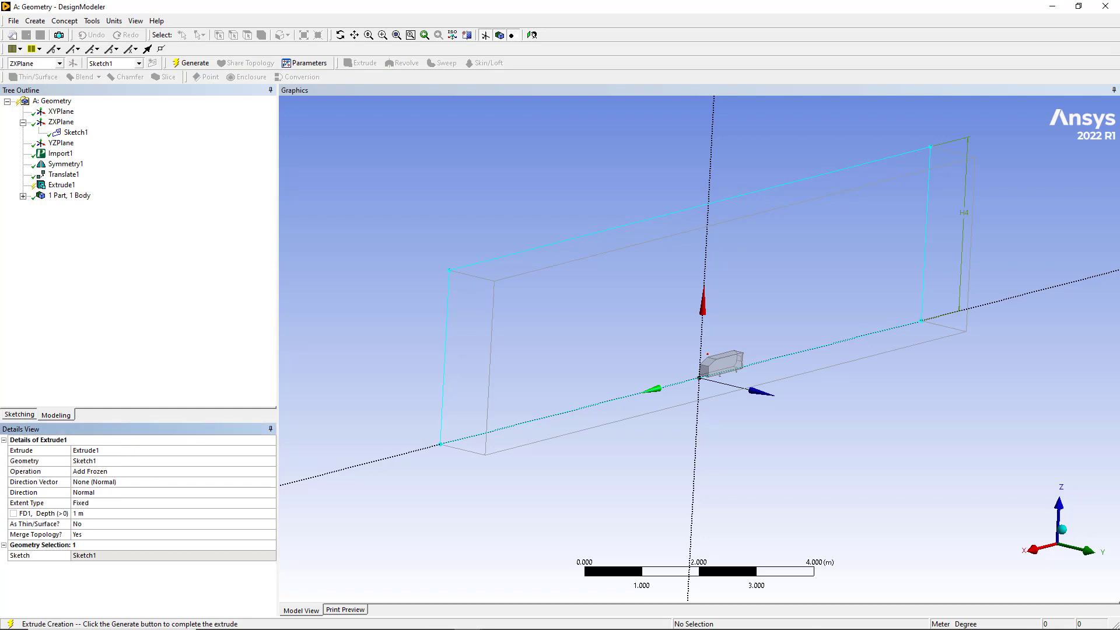
Step: Check the domain width multiple in the browser's reference diagram and the matching result in Calculator
middle_drag(771, 340, 792, 346)
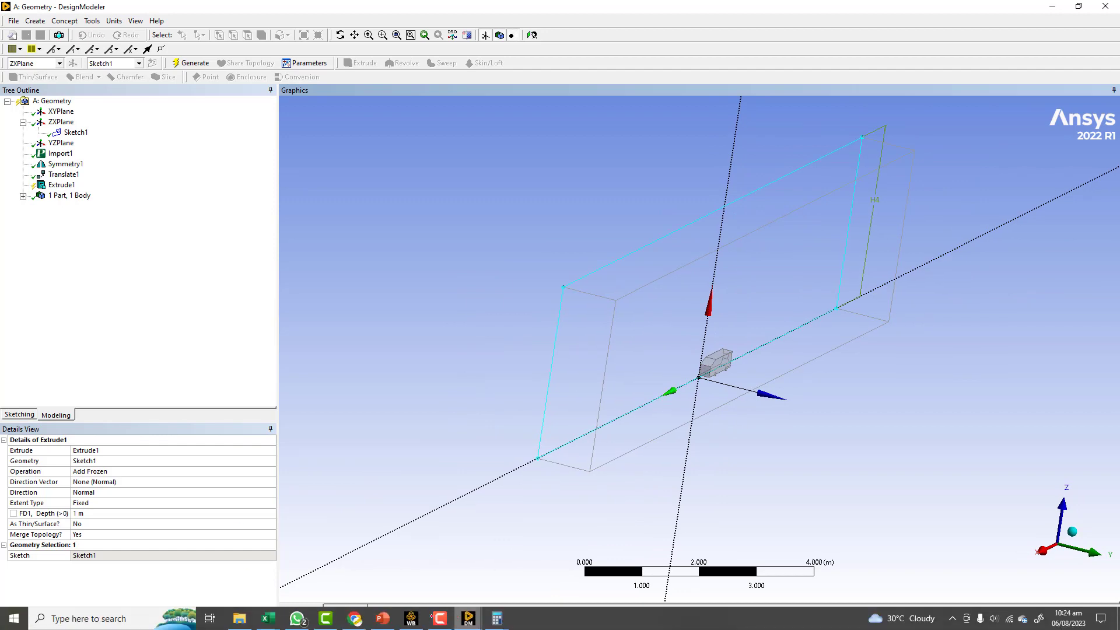
click(354, 618)
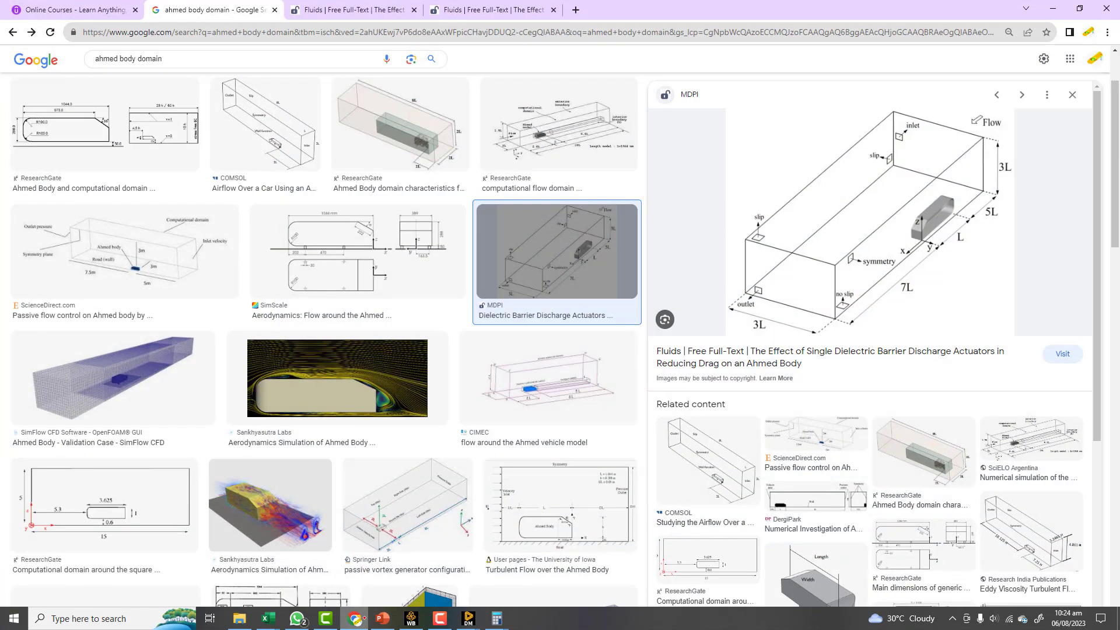
click(364, 618)
click(497, 618)
click(541, 562)
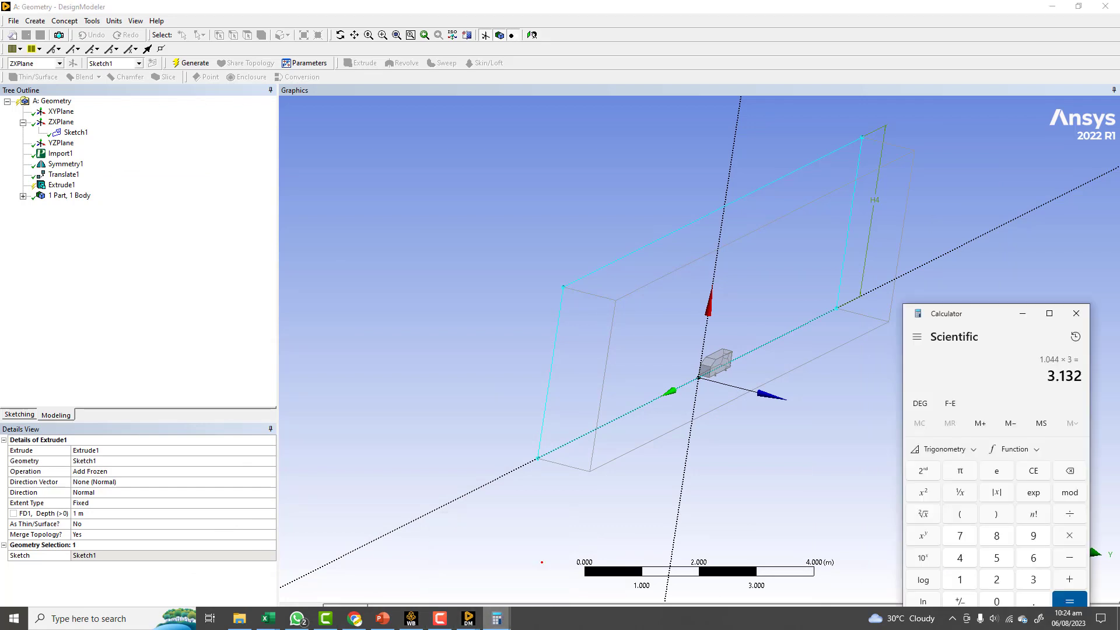
Step: Set the extrusion depth to 3.132 m and generate the domain solid
click(117, 513)
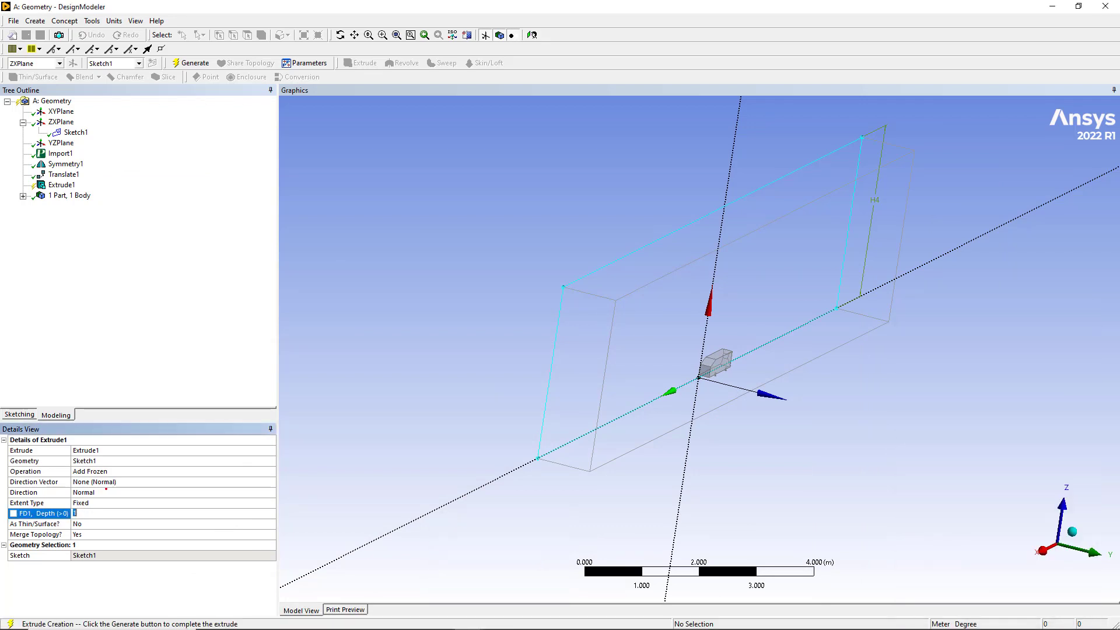
text(3.132)
key(Return)
middle_drag(561, 362, 488, 374)
click(192, 63)
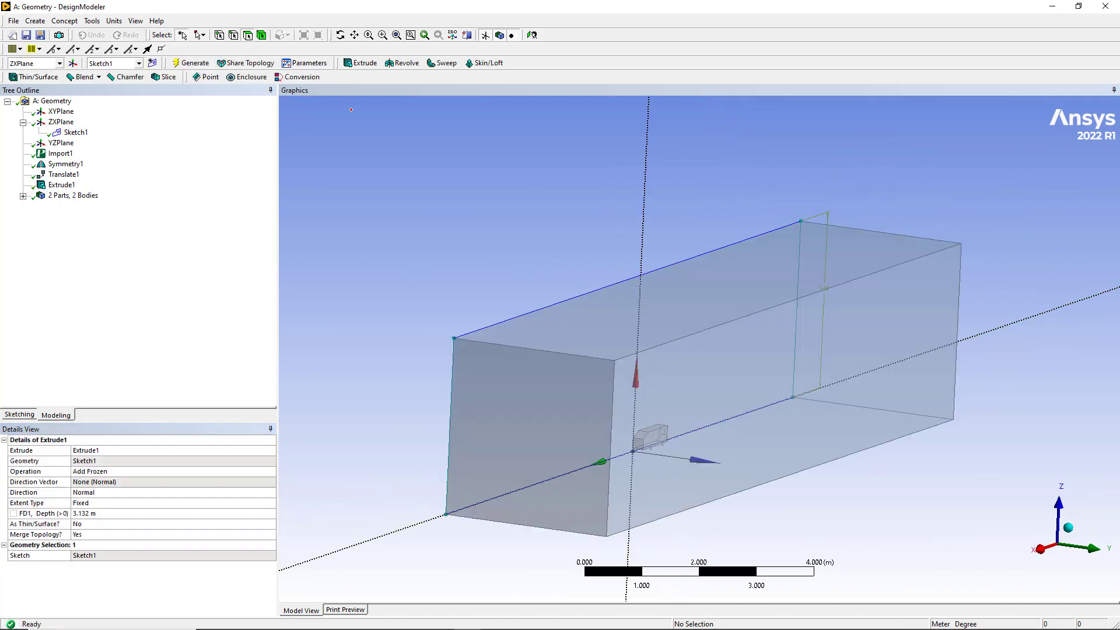
Step: Start an Enclosure feature and set its shape to User Defined
middle_drag(510, 264, 546, 186)
scroll(603, 268, up, 4)
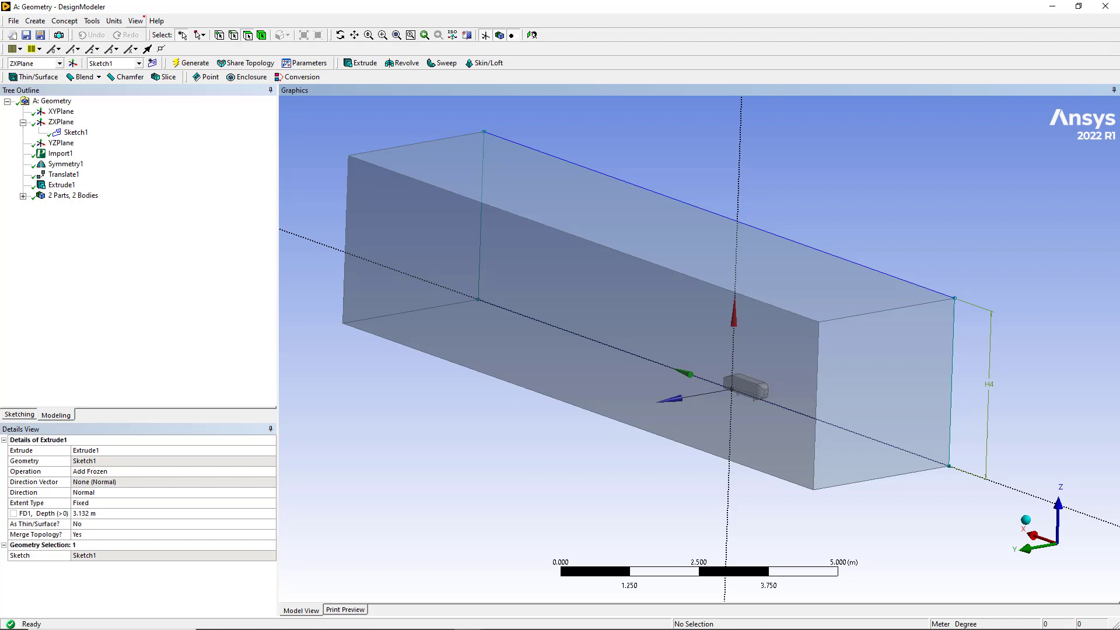
click(91, 21)
mouse_move(64, 21)
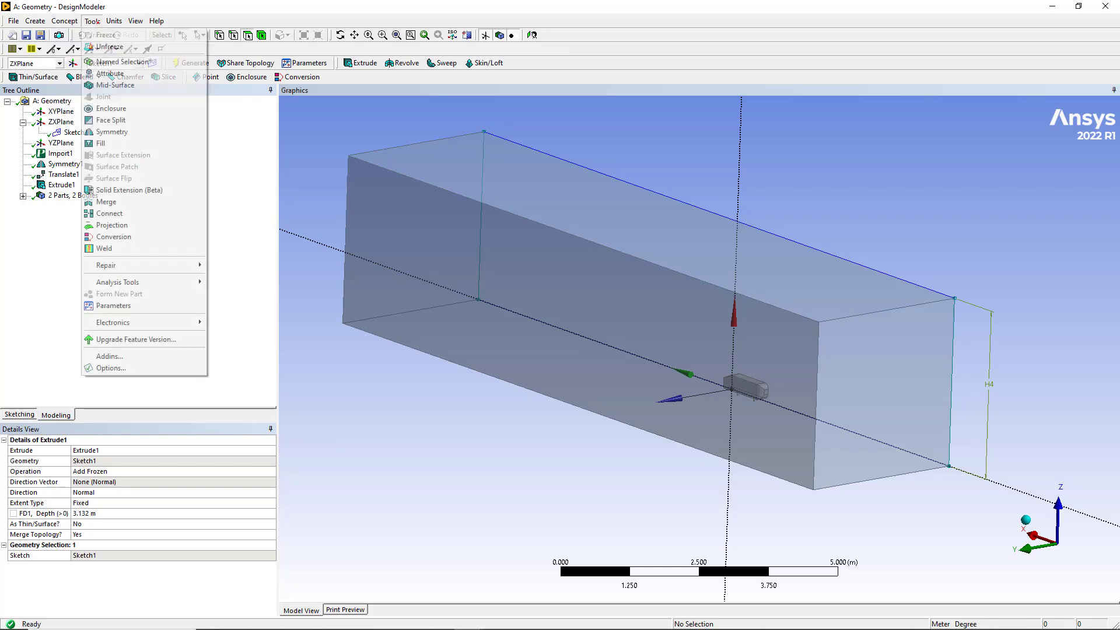
click(110, 108)
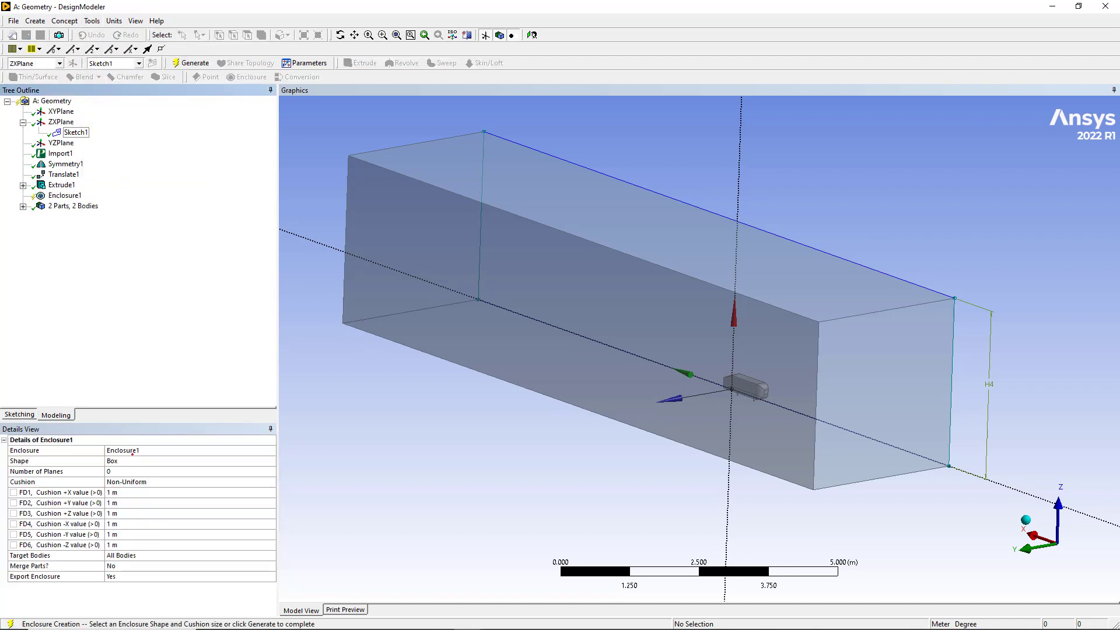
click(144, 461)
click(270, 461)
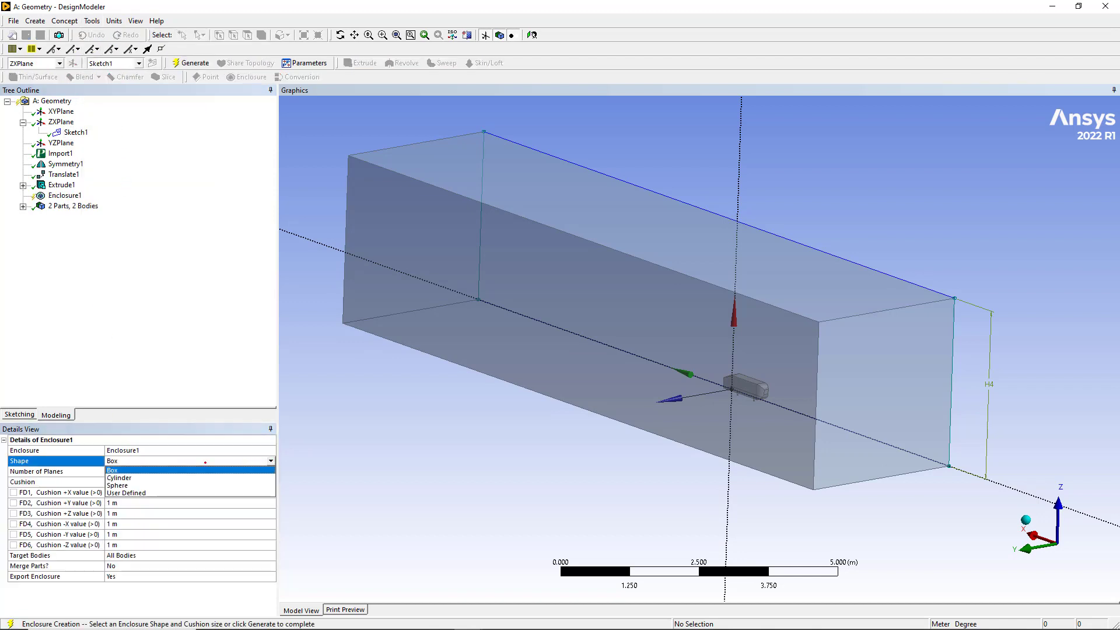
click(138, 493)
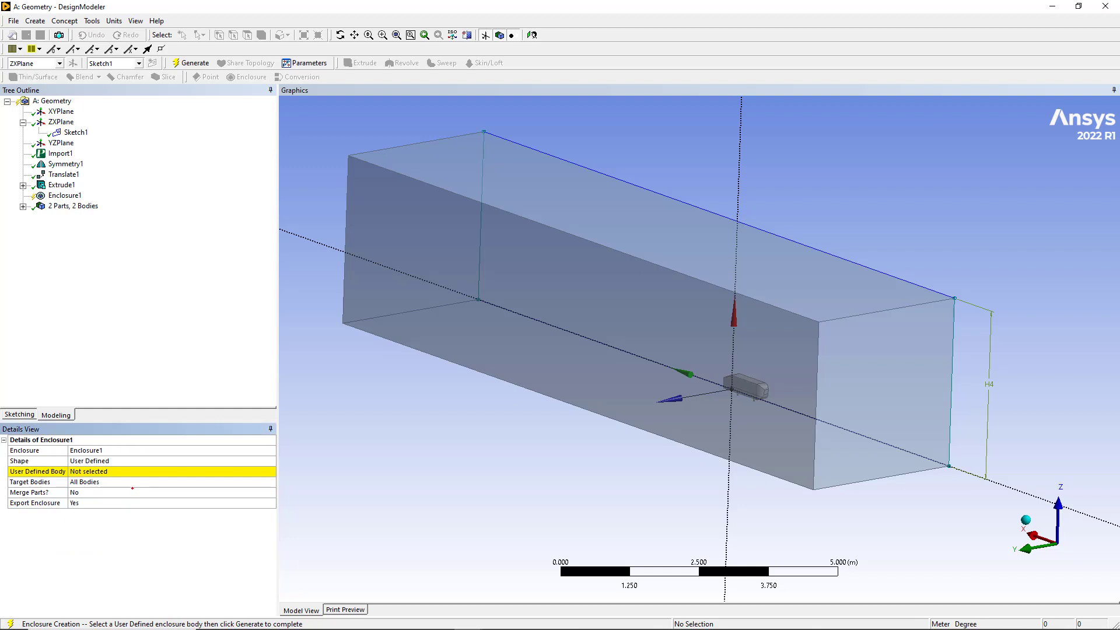
Step: Assign the large extruded domain solid as the enclosure's user-defined body
click(117, 471)
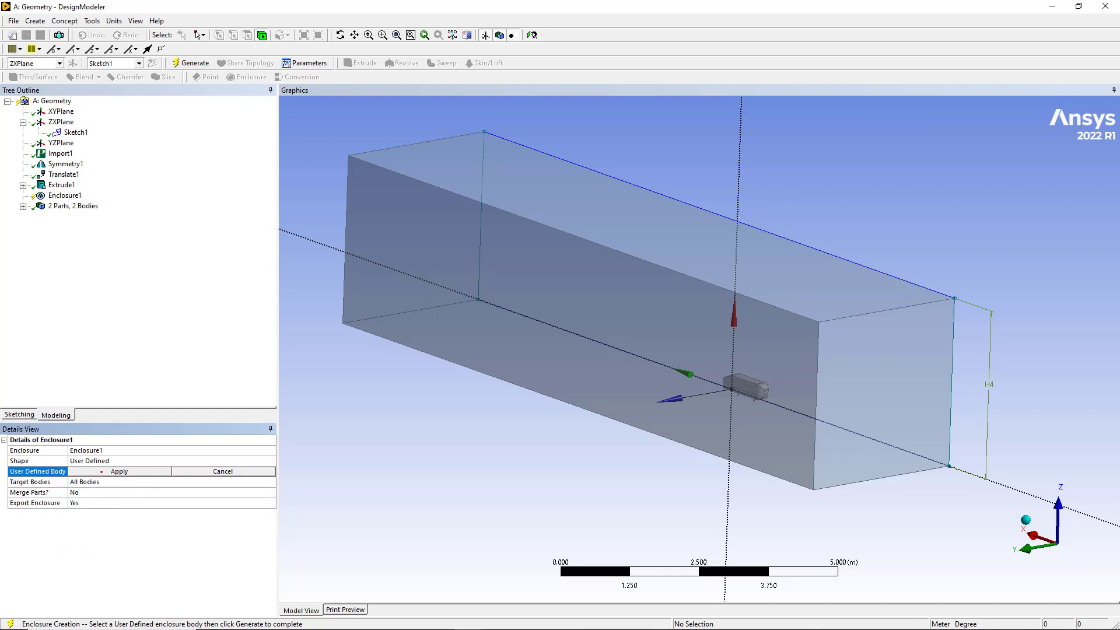
double_click(73, 206)
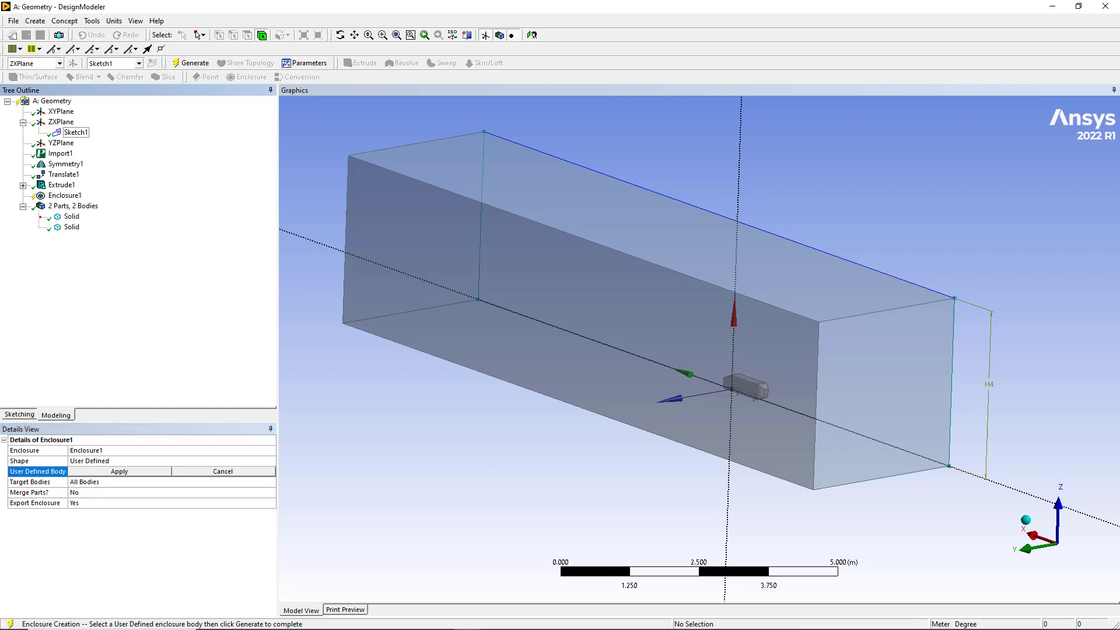
click(71, 227)
click(97, 473)
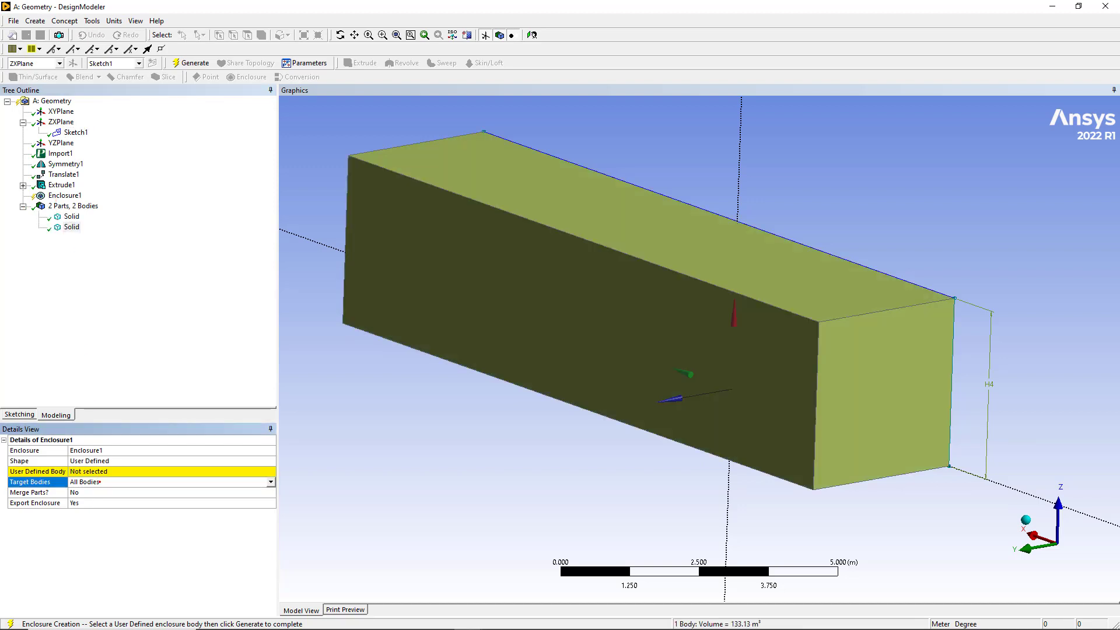
Step: Set the enclosure's target to Selected Bodies and choose the half Ahmed body solid
click(154, 482)
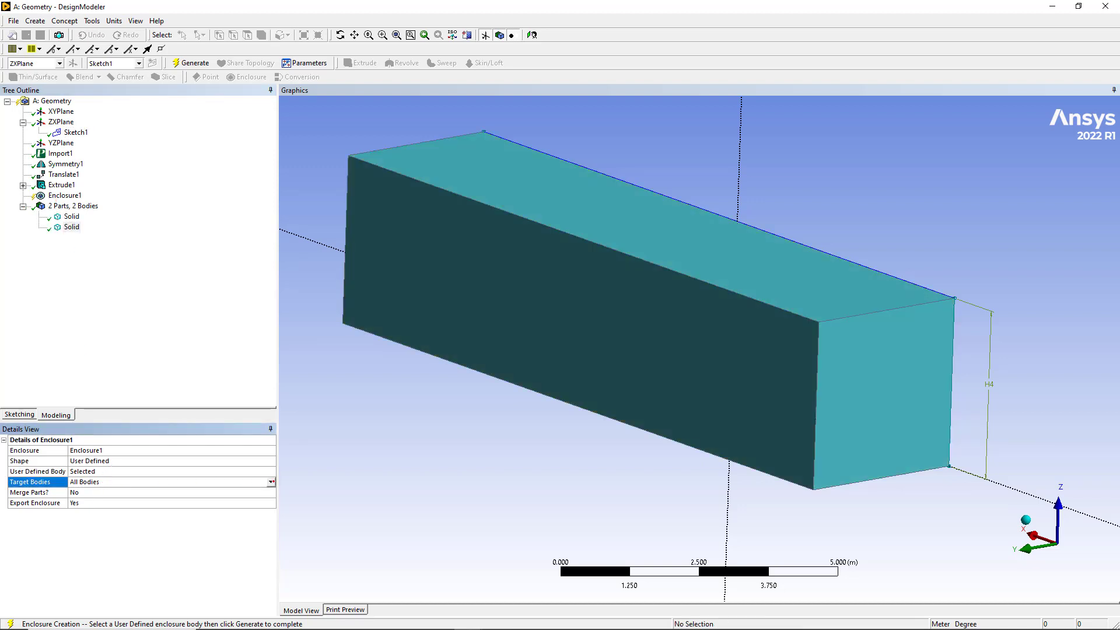
click(271, 481)
click(93, 502)
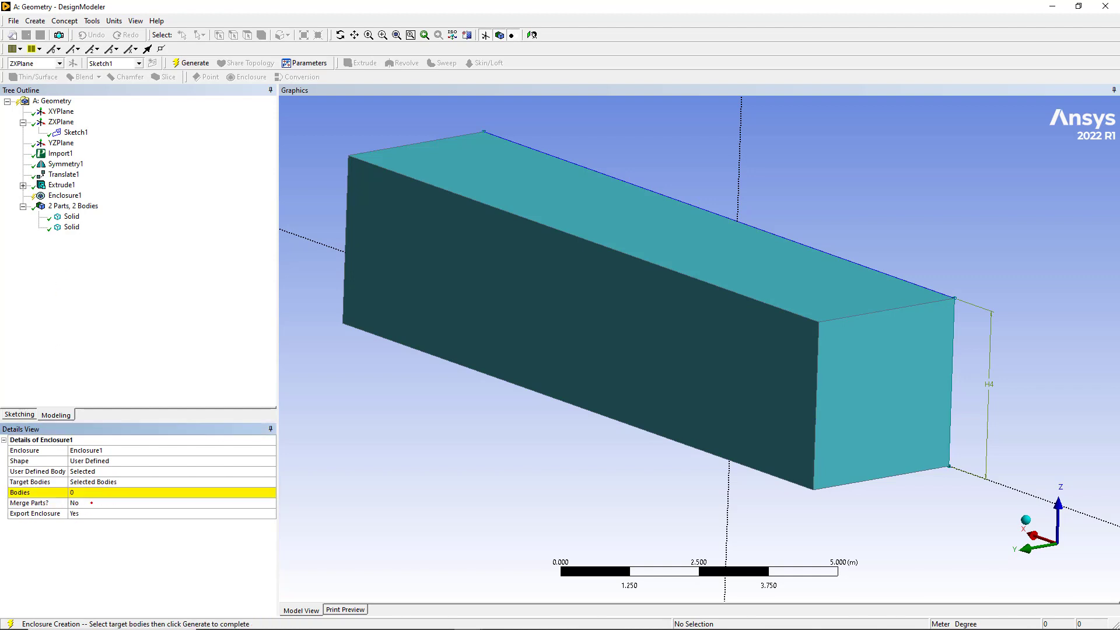
click(97, 492)
click(71, 217)
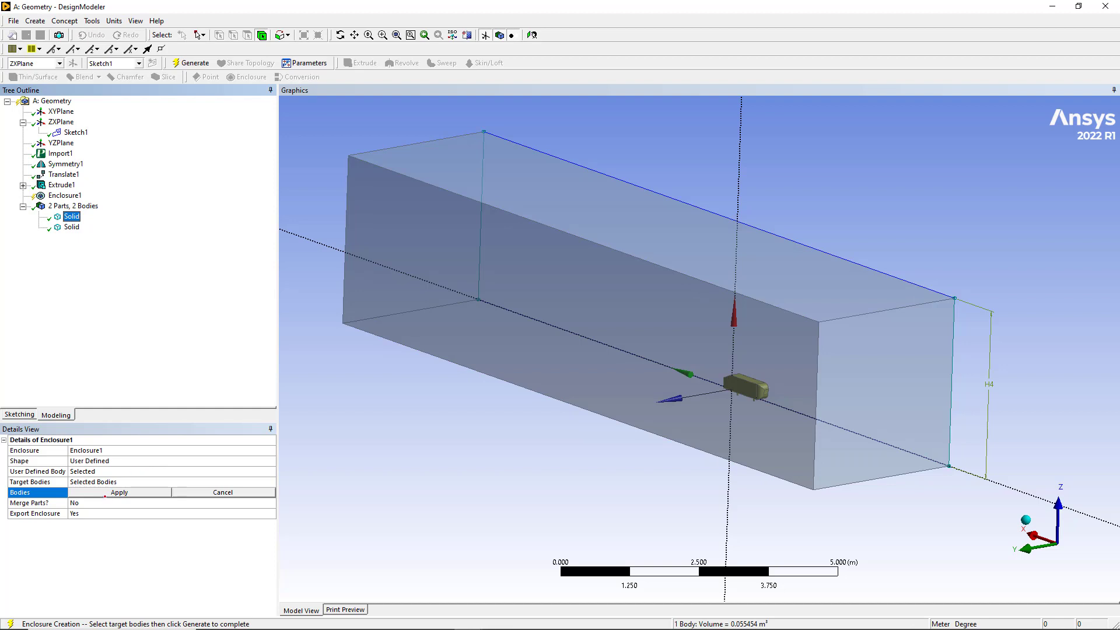
click(116, 494)
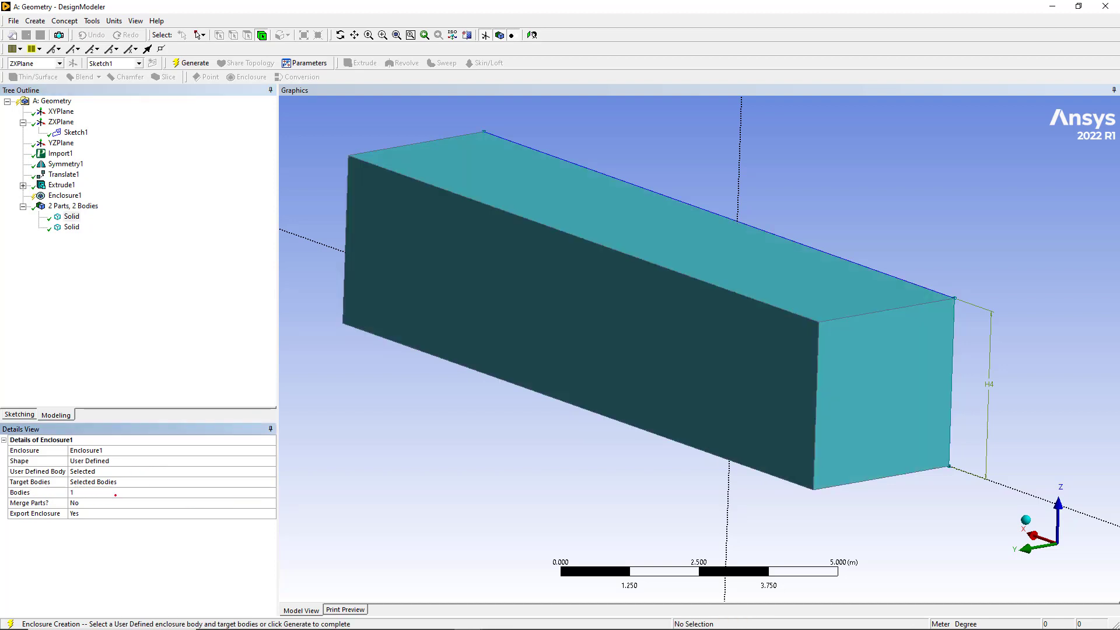
Step: Set Export Enclosure to No and generate the enclosure
click(88, 513)
click(270, 513)
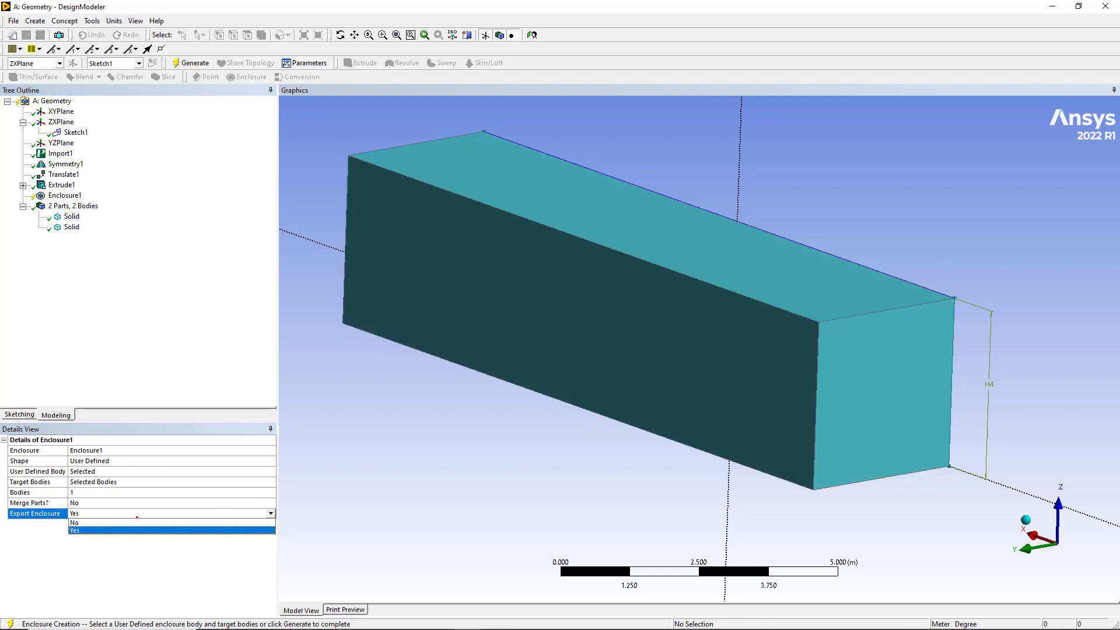
click(111, 519)
middle_drag(473, 456, 291, 426)
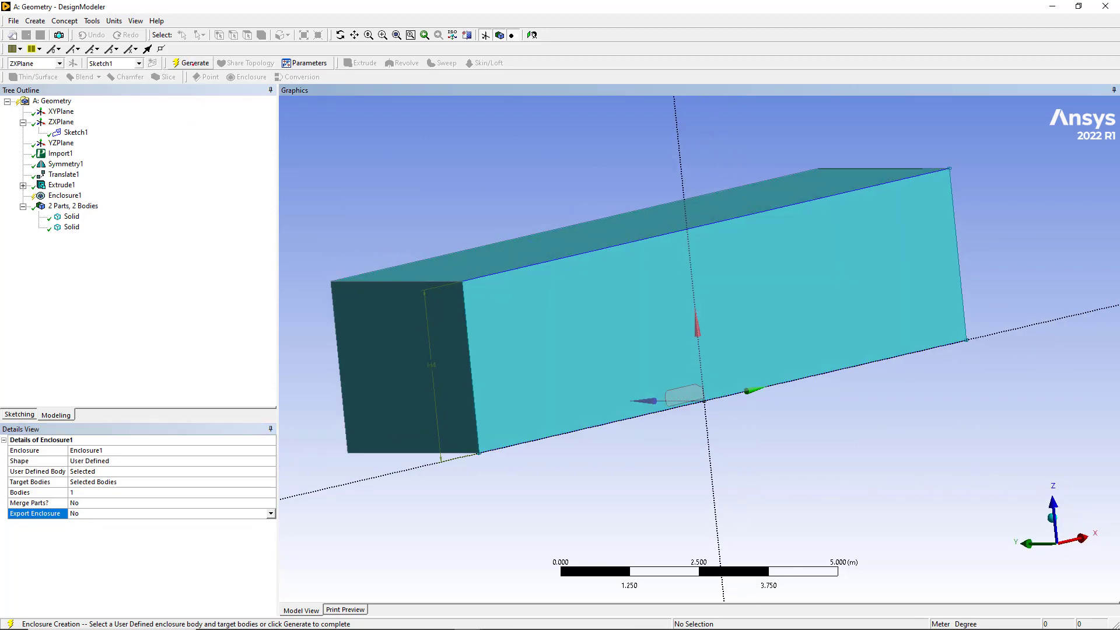
click(192, 64)
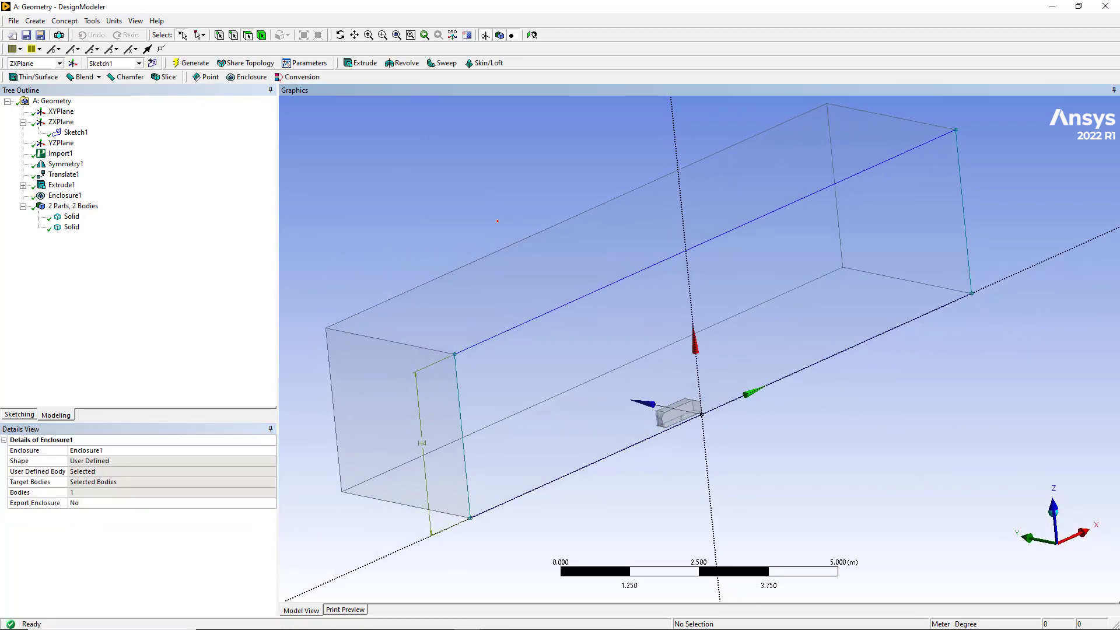
Step: Suppress the half Ahmed body solid so only the fluid domain stays active
middle_drag(497, 221, 493, 175)
scroll(493, 175, up, 4)
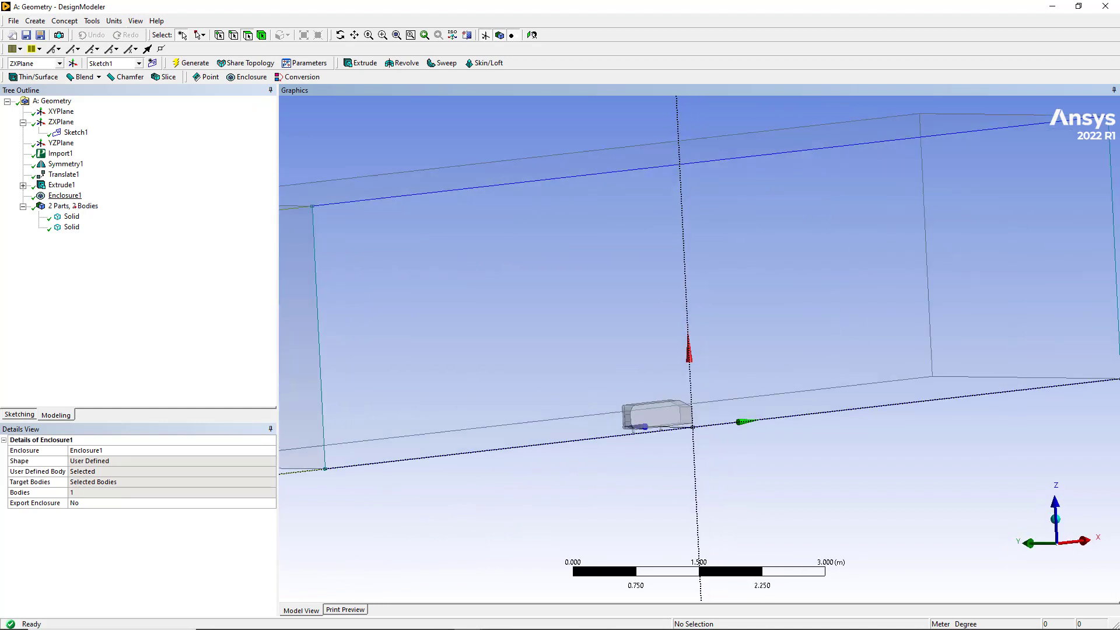
right_click(75, 216)
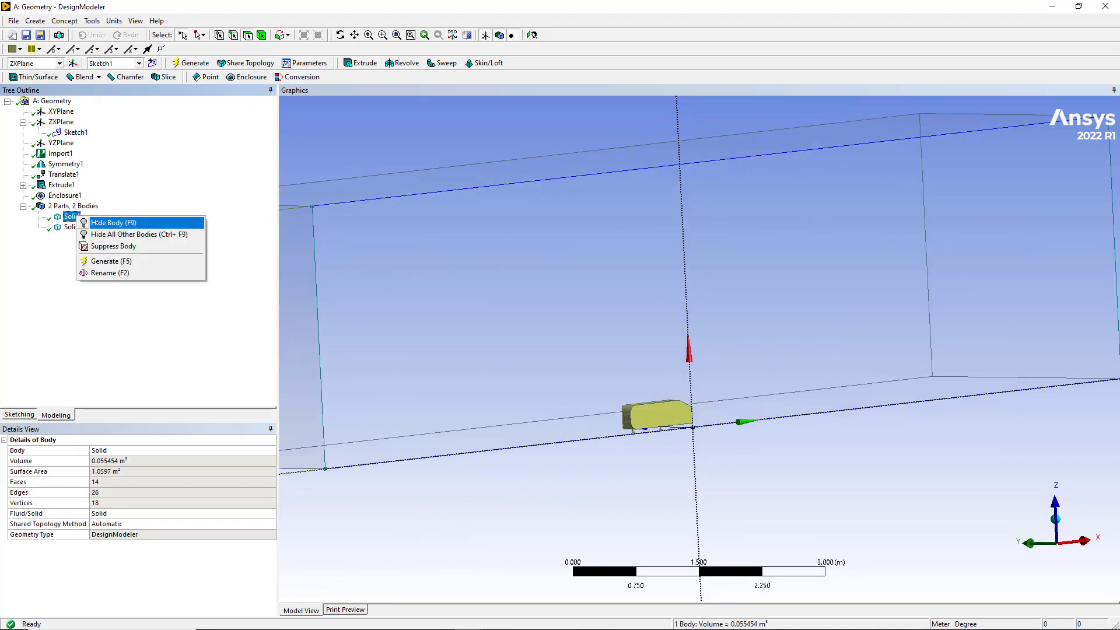
click(112, 245)
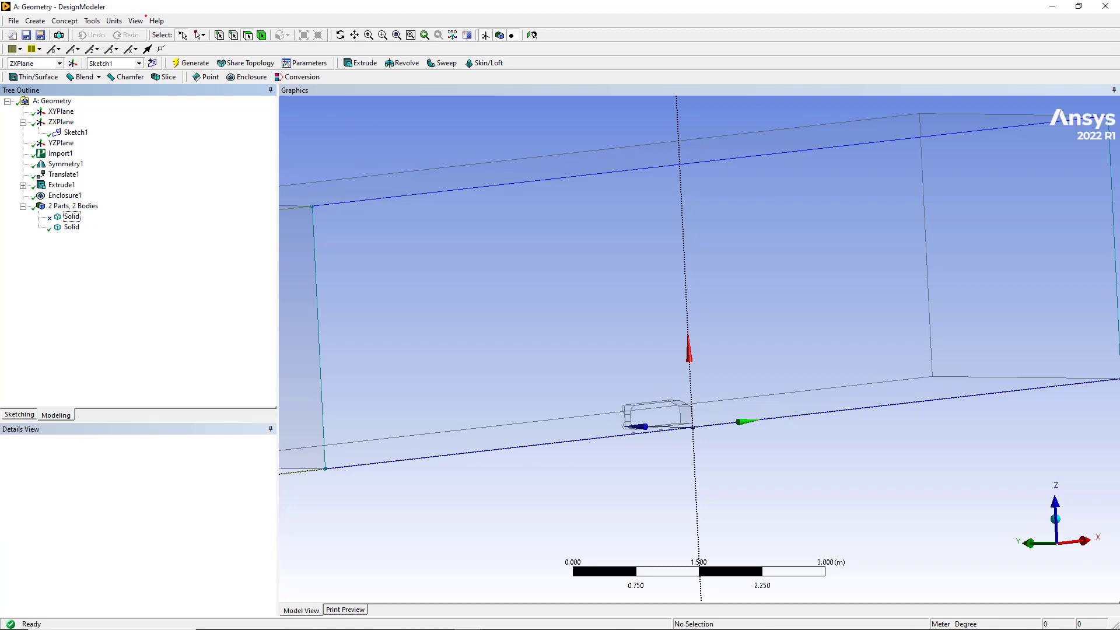
Step: Turn off Frozen Body Transparency for the model display
click(92, 21)
click(92, 20)
click(136, 21)
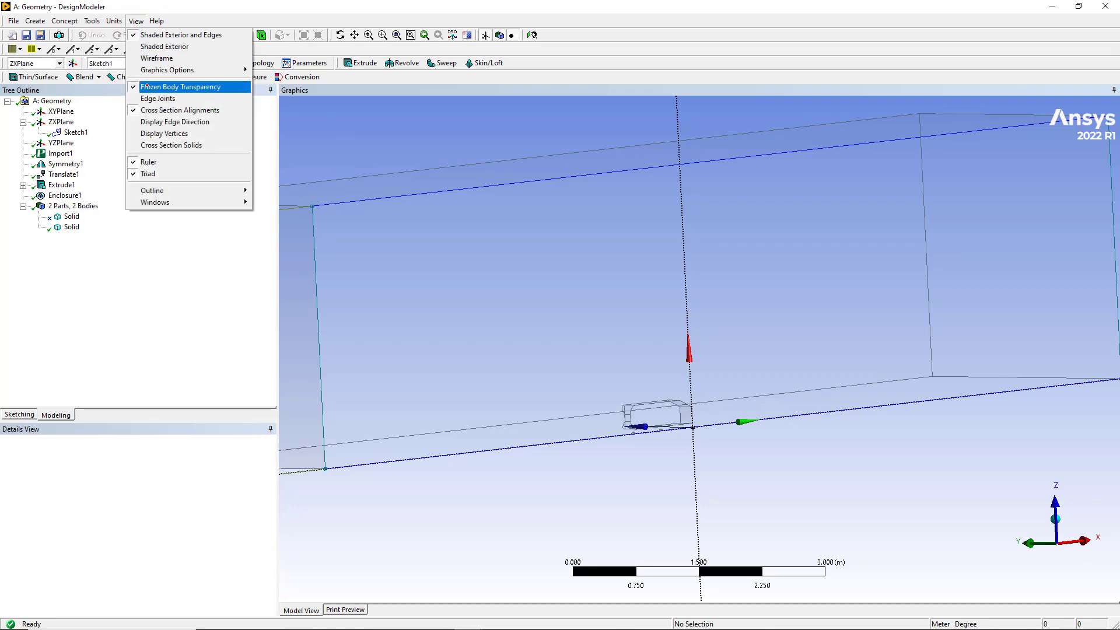
click(147, 86)
Step: Hide the domain's large symmetry-plane face around the half-body cutout
middle_drag(539, 483, 505, 291)
scroll(548, 515, up, 4)
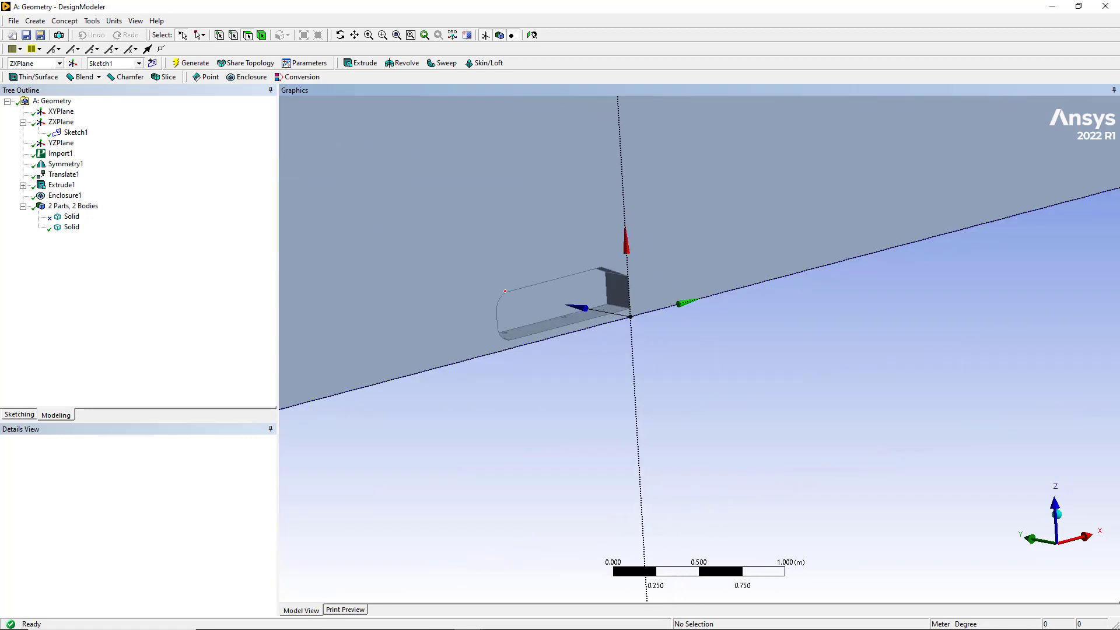
scroll(513, 315, up, 4)
scroll(635, 365, up, 4)
ctrl+middle_drag(527, 352, 694, 417)
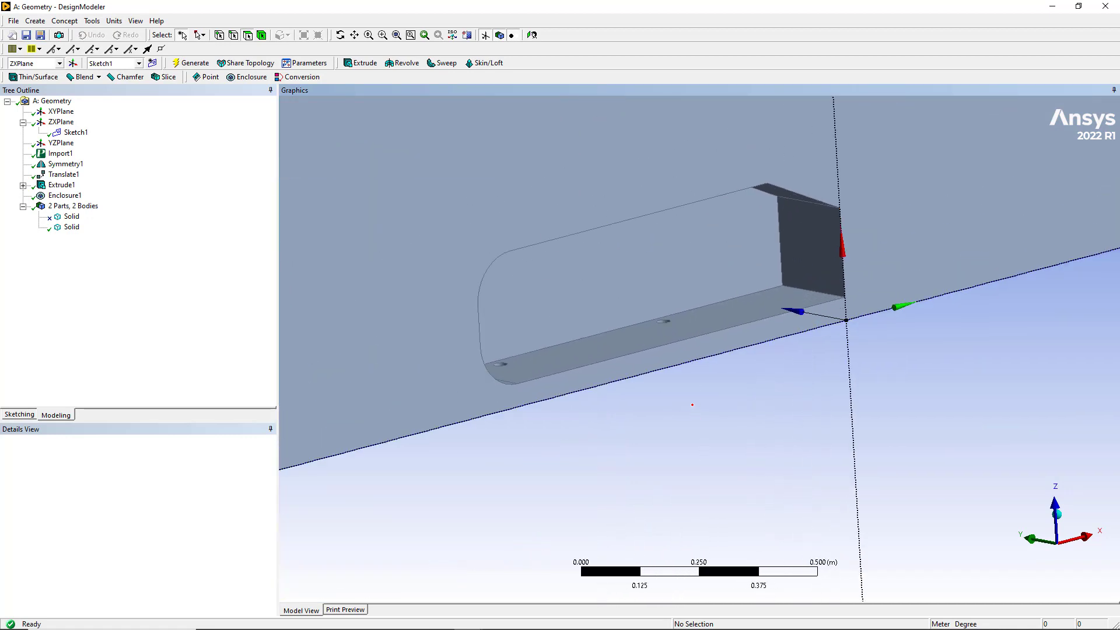
ctrl+middle_drag(630, 257, 641, 256)
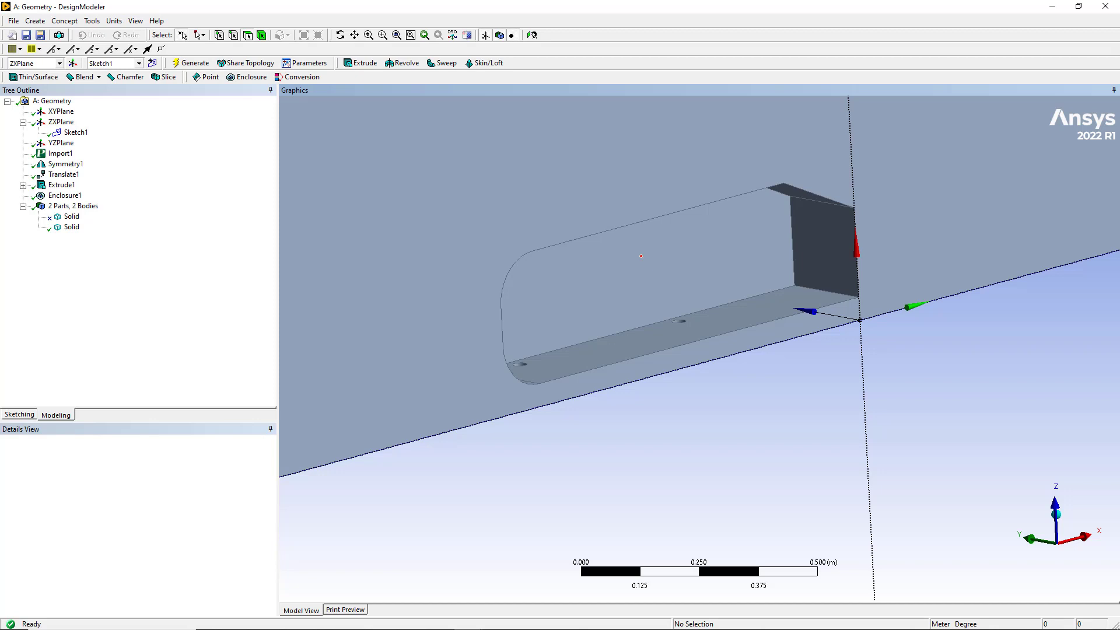
shift+middle_drag(687, 328, 686, 415)
click(486, 219)
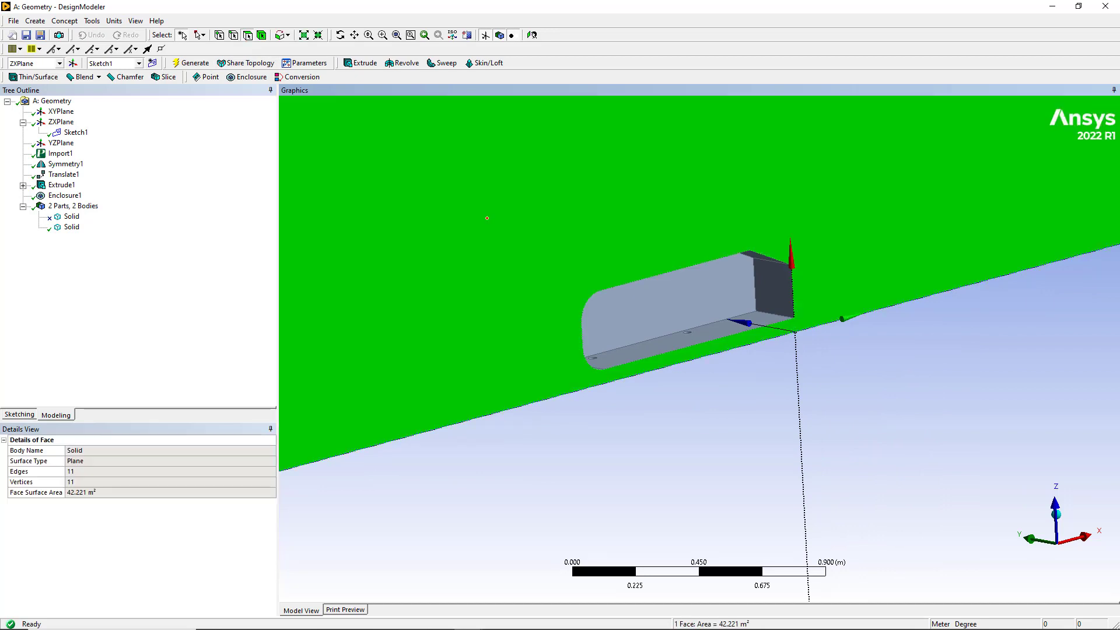
right_click(486, 219)
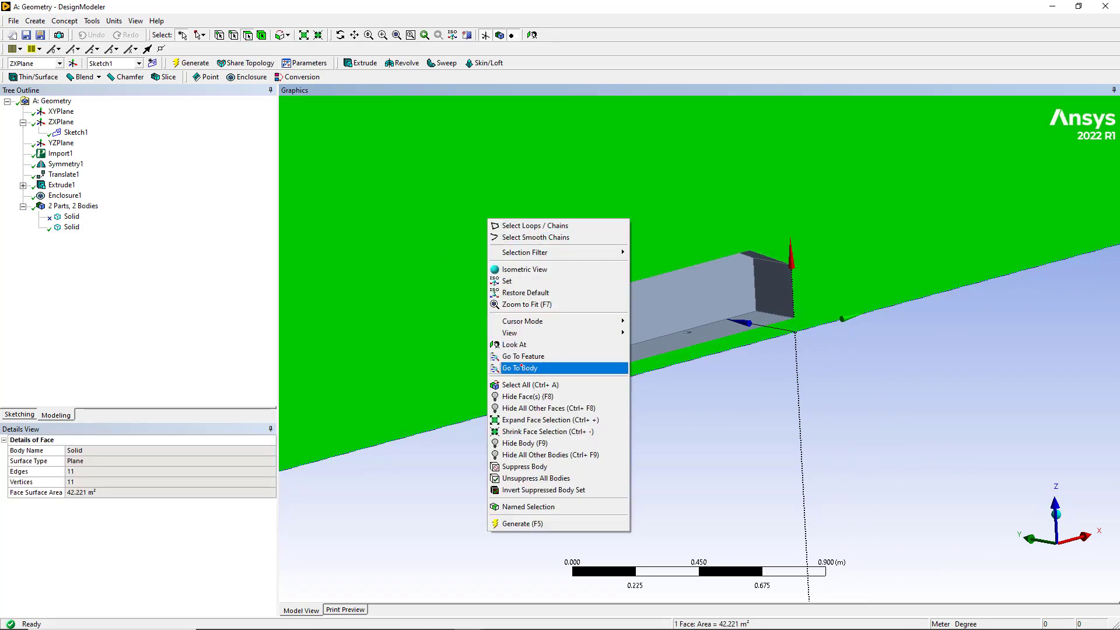
click(522, 396)
Step: Examine the body and leg cutouts inside the fluid domain, and view the user-defined enclosure's details
scroll(615, 335, up, 5)
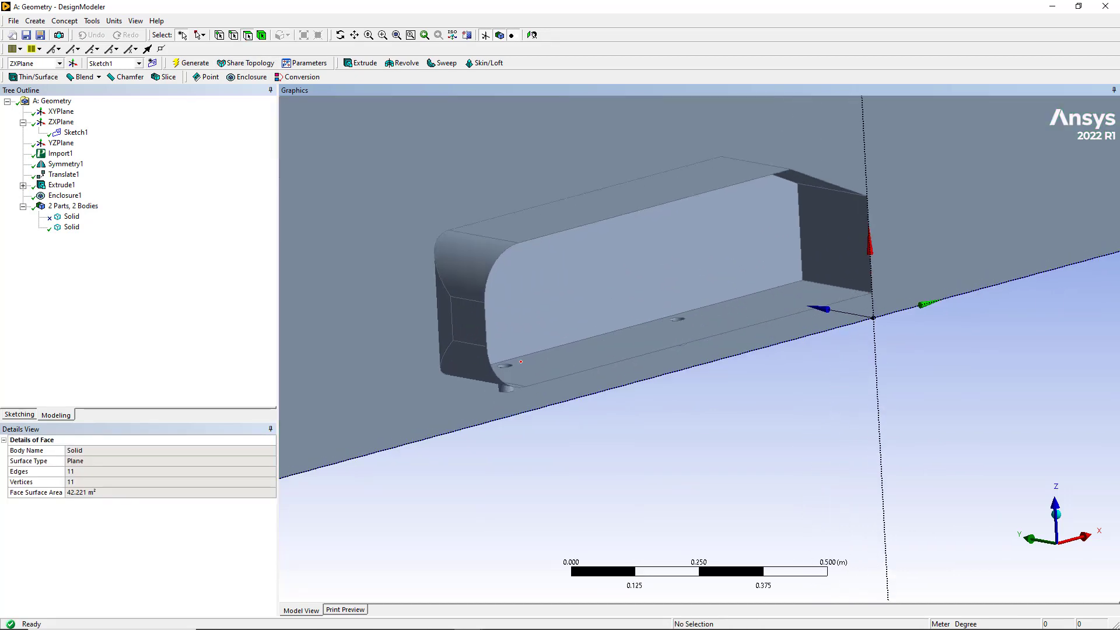
scroll(615, 335, up, 8)
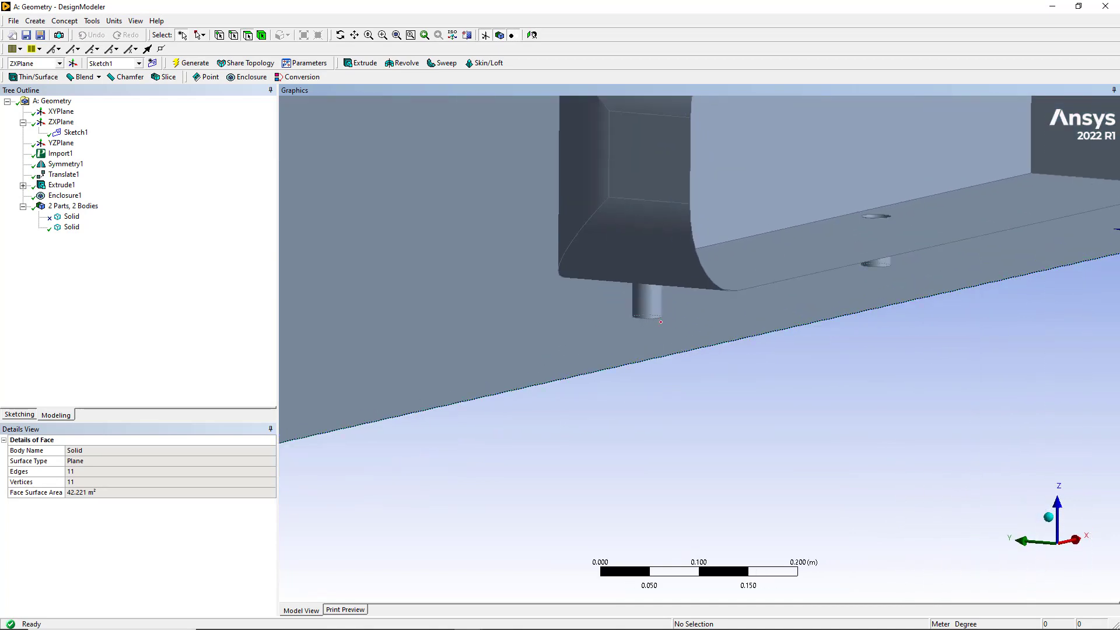
scroll(573, 359, down, 8)
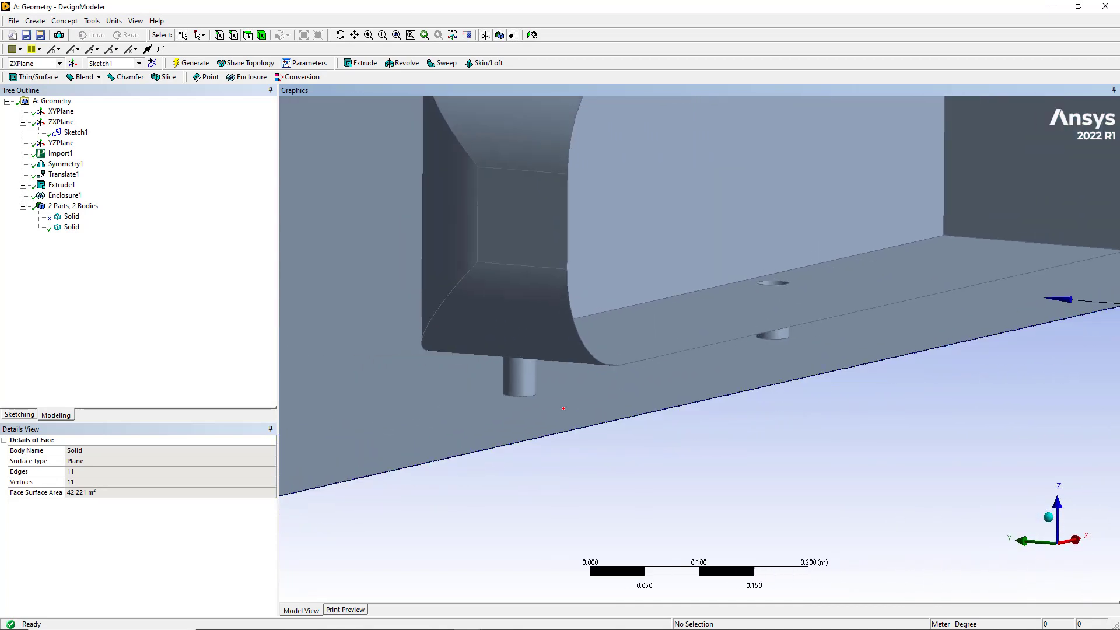
scroll(549, 432, down, 5)
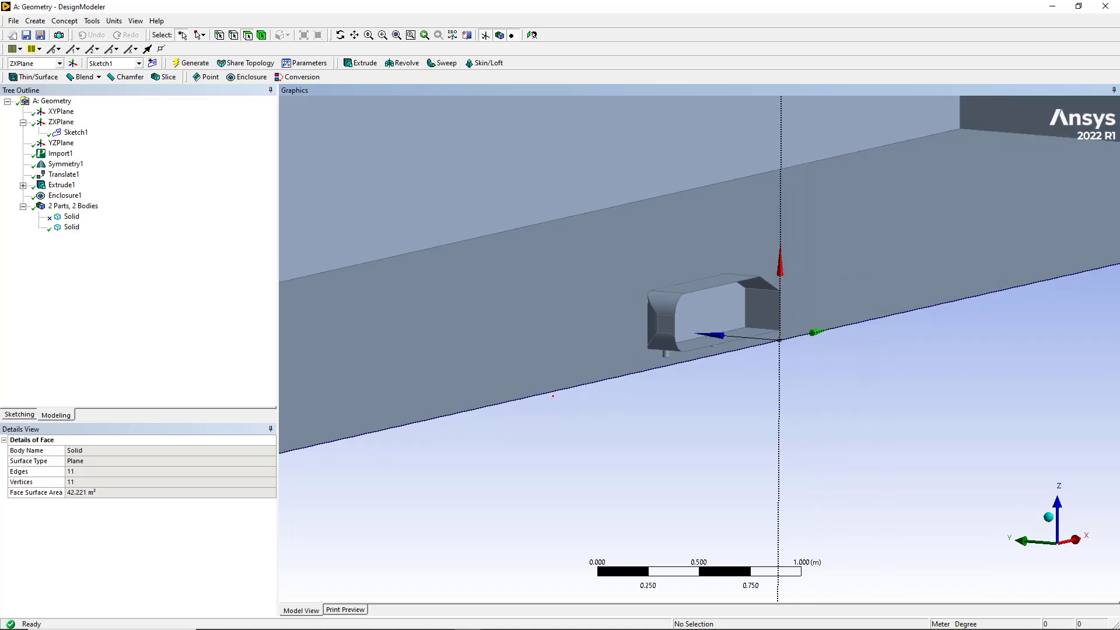
scroll(585, 363, down, 6)
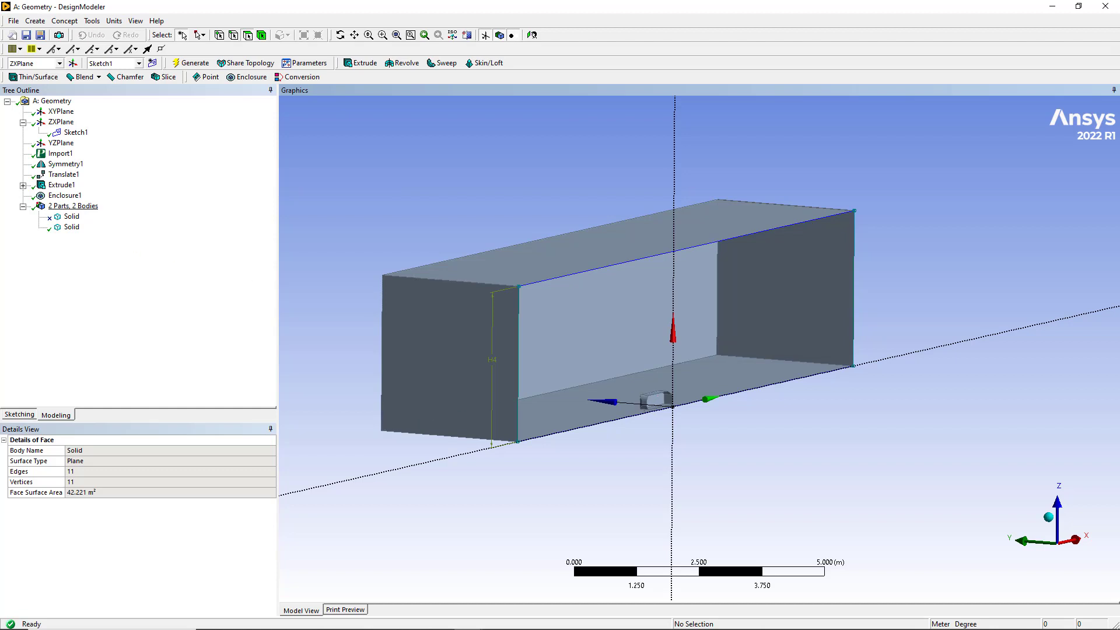
click(65, 196)
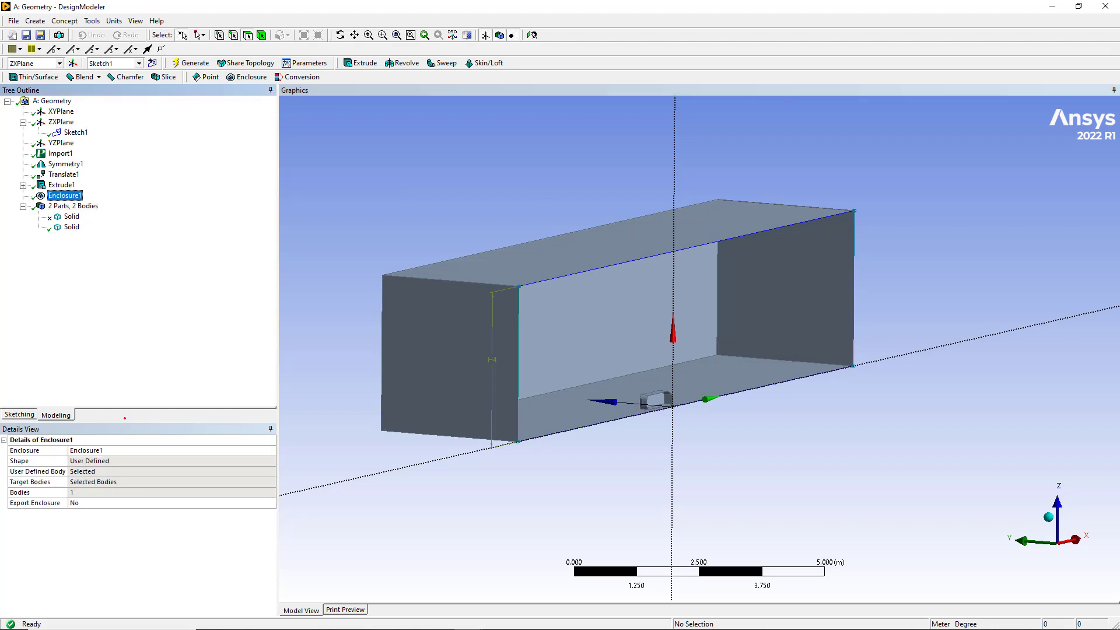